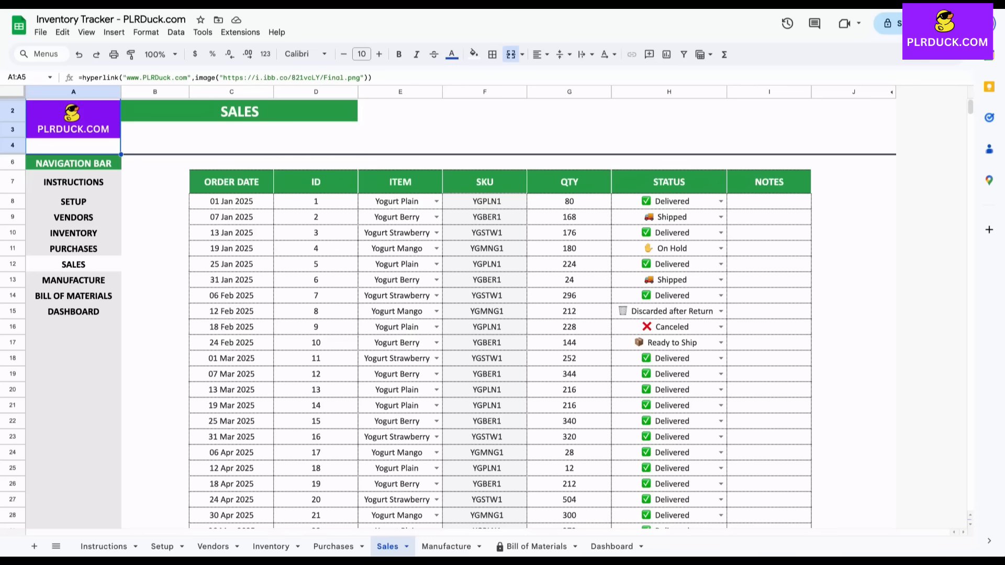
- Open the Dashboard sheet of the example inventory tracker
{"action": "left_click", "coordinate": [611, 546]}
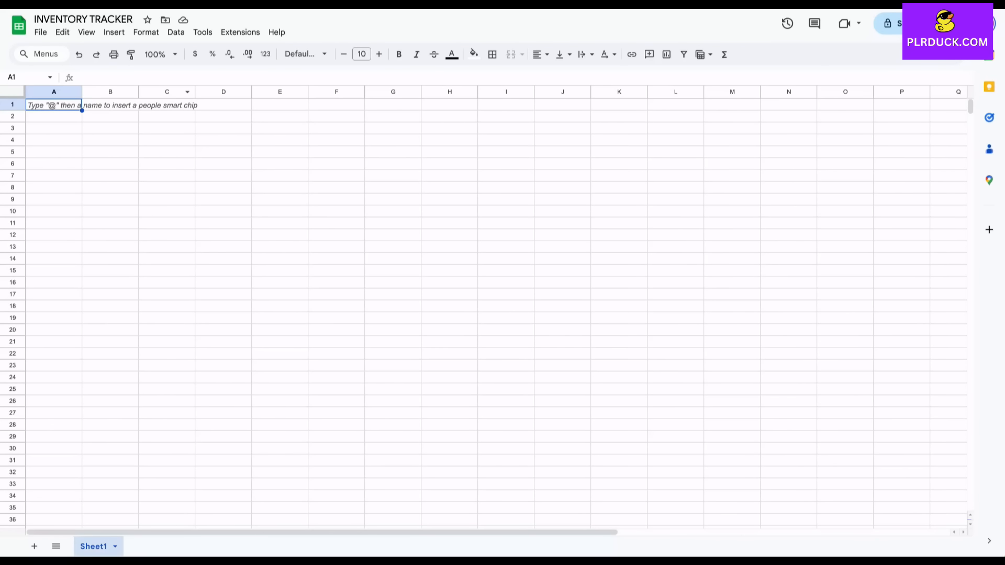
- Rename Sheet1 as INVENTORY
{"action": "double_click", "coordinate": [93, 547]}
{"action": "type", "text": "INVENTORY"}
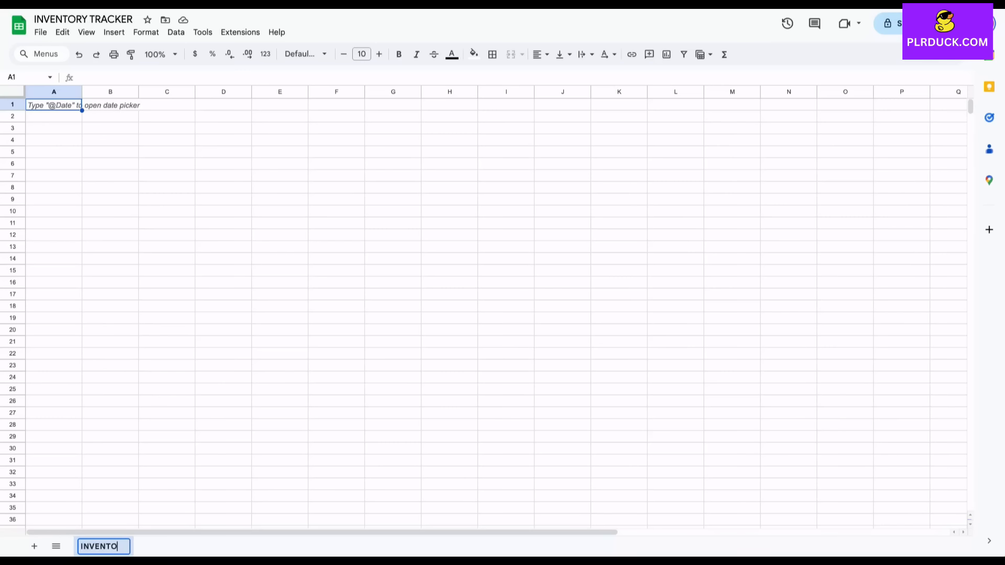
{"action": "left_click", "coordinate": [224, 365]}
- Merge cells C1:H3 and enter the title INVENTORY in the merged cell
{"action": "left_click_drag", "start_coordinate": [166, 104], "coordinate": [449, 128]}
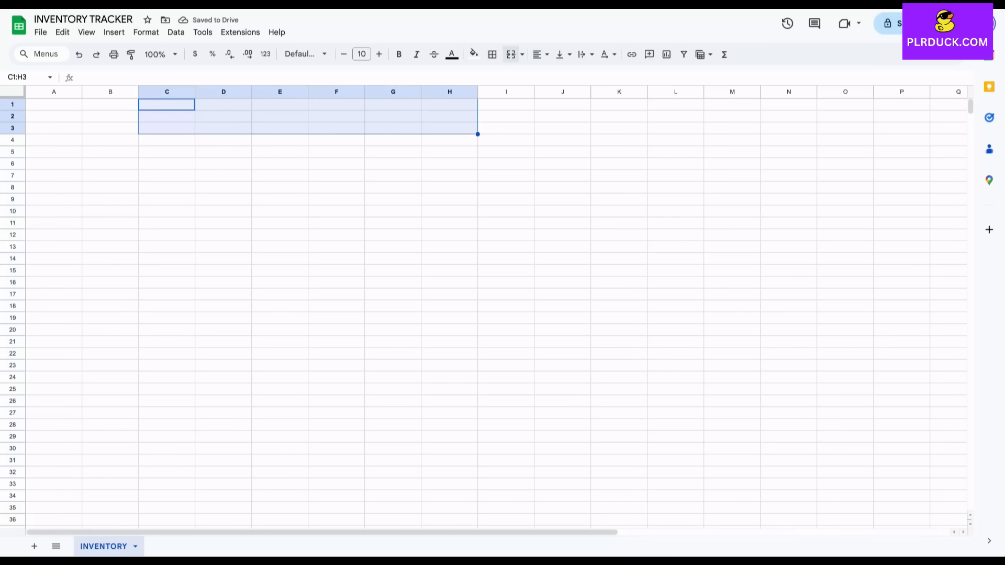
{"action": "left_click", "coordinate": [510, 54]}
{"action": "type", "text": "INVENTRO"}
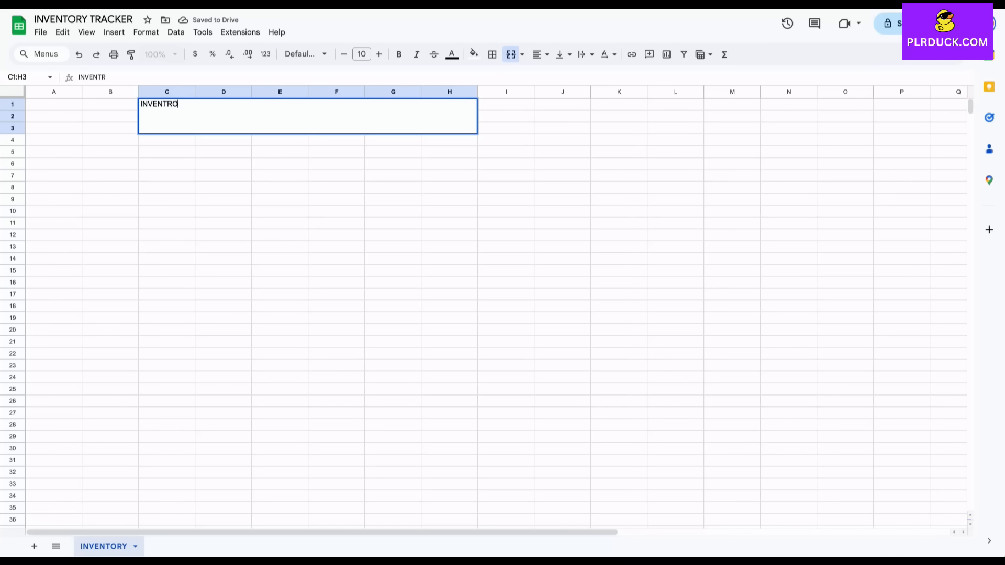
{"action": "key", "text": "BackSpace"}
{"action": "type", "text": "ORY"}
{"action": "key", "text": "Return"}
- Format the INVENTORY title in bold, size 18, centred horizontally and vertically, with a light cyan fill
{"action": "left_click", "coordinate": [379, 54]}
{"action": "left_click", "coordinate": [379, 53]}
{"action": "left_click", "coordinate": [378, 54]}
{"action": "left_click", "coordinate": [379, 54]}
{"action": "left_click", "coordinate": [379, 54]}
{"action": "left_click", "coordinate": [379, 54]}
{"action": "left_click", "coordinate": [379, 54]}
{"action": "left_click", "coordinate": [379, 54]}
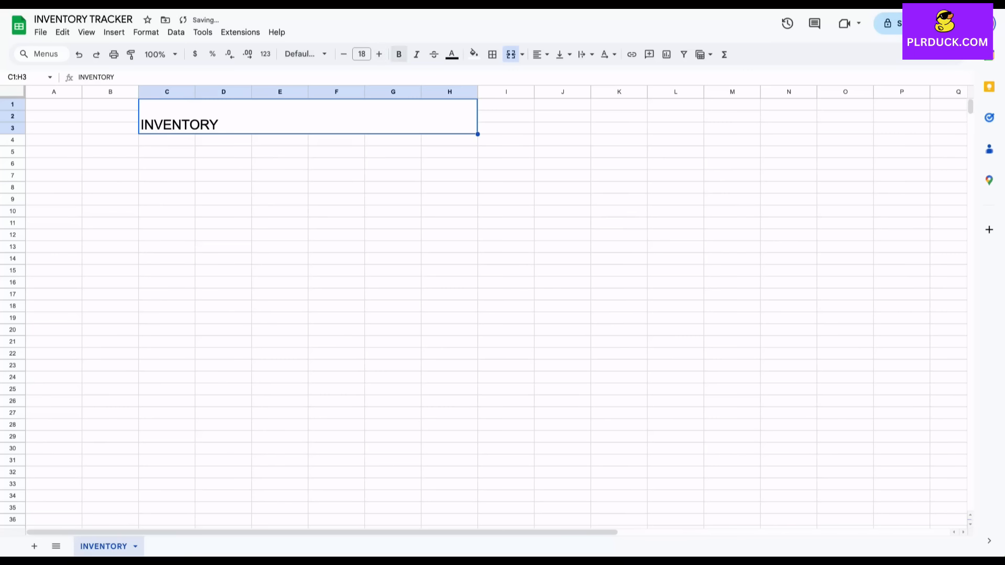
{"action": "left_click", "coordinate": [399, 54]}
{"action": "left_click", "coordinate": [473, 53]}
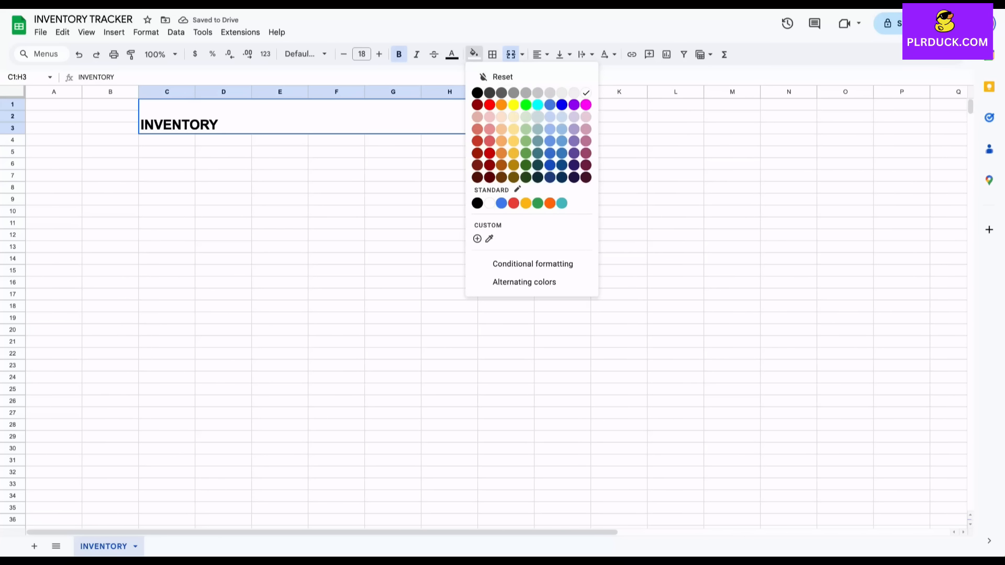
{"action": "left_click", "coordinate": [538, 117]}
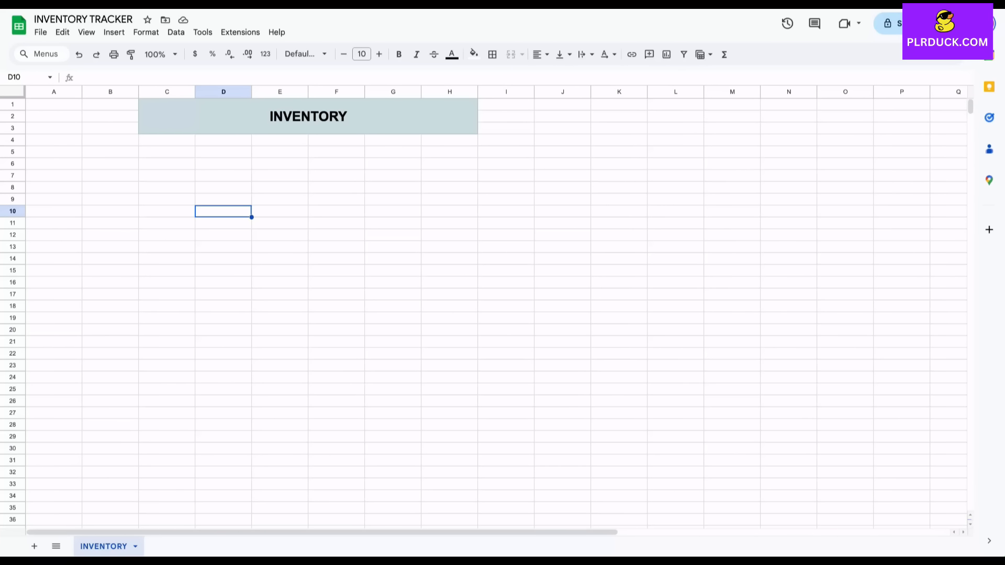
- Enter the column headers ITEM, SKU, CATEGORY and TYPE in cells C8 to F8
{"action": "left_click", "coordinate": [166, 187]}
{"action": "type", "text": "ITEM"}
{"action": "key", "text": "Tab"}
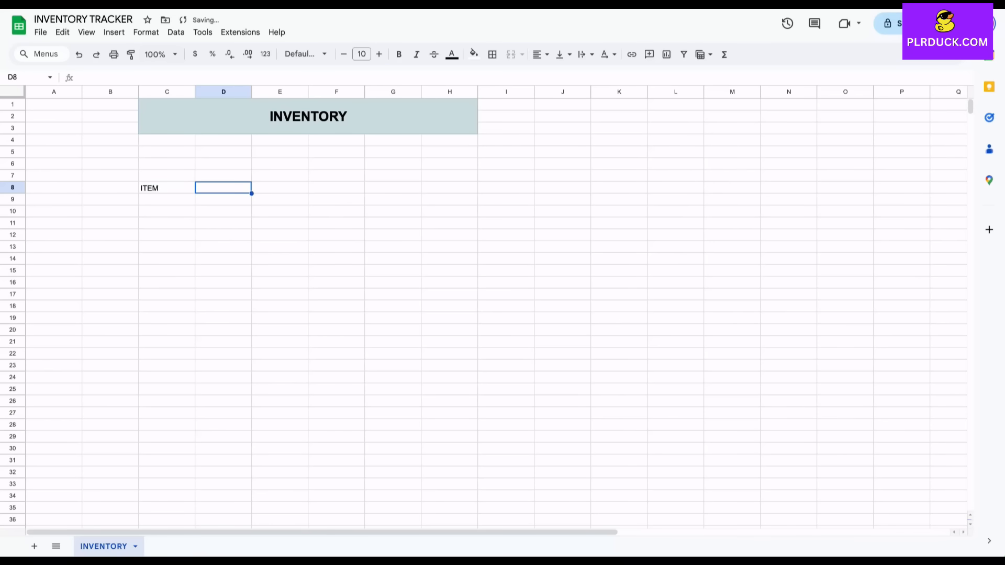
{"action": "type", "text": "SKU"}
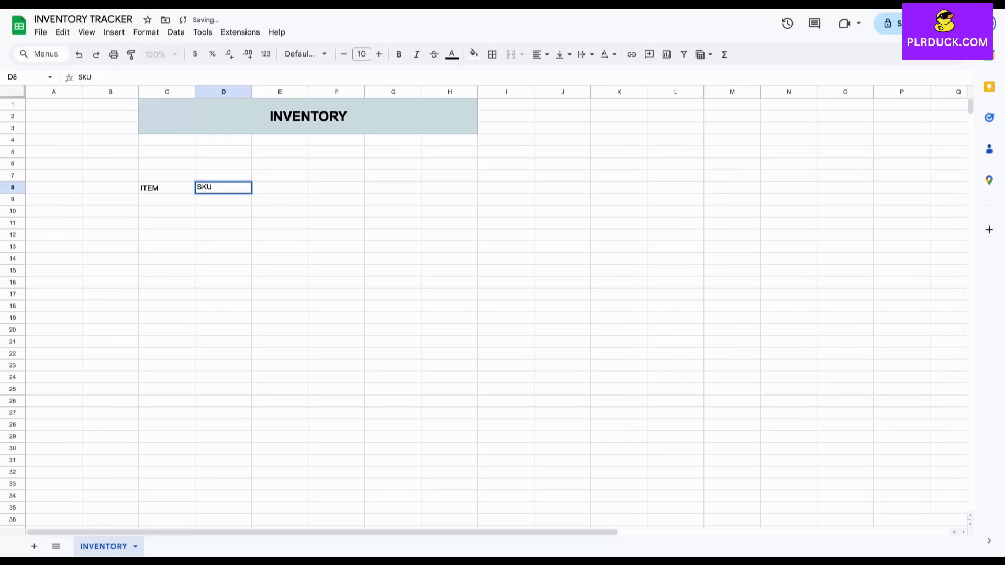
{"action": "key", "text": "Tab"}
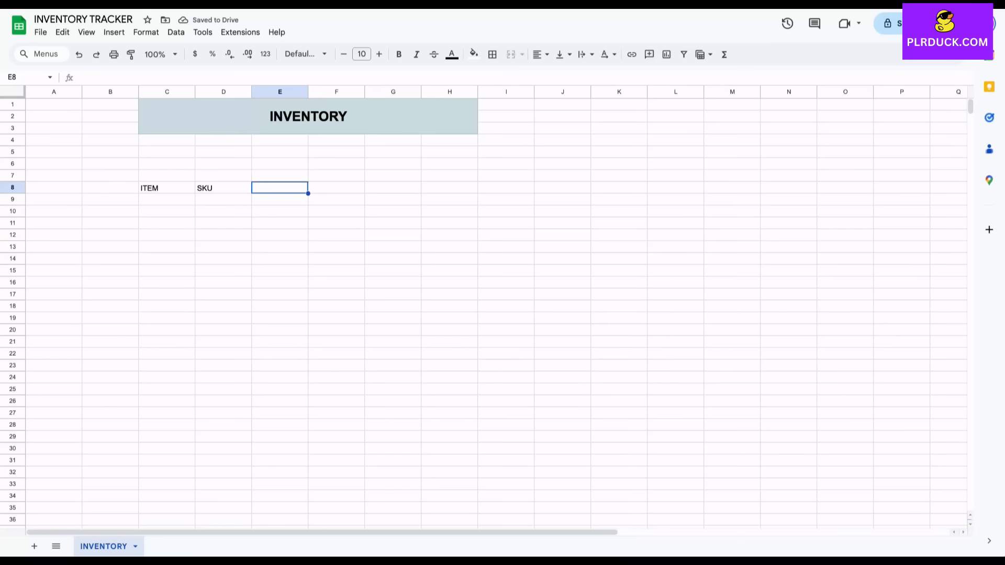
{"action": "type", "text": "CA"}
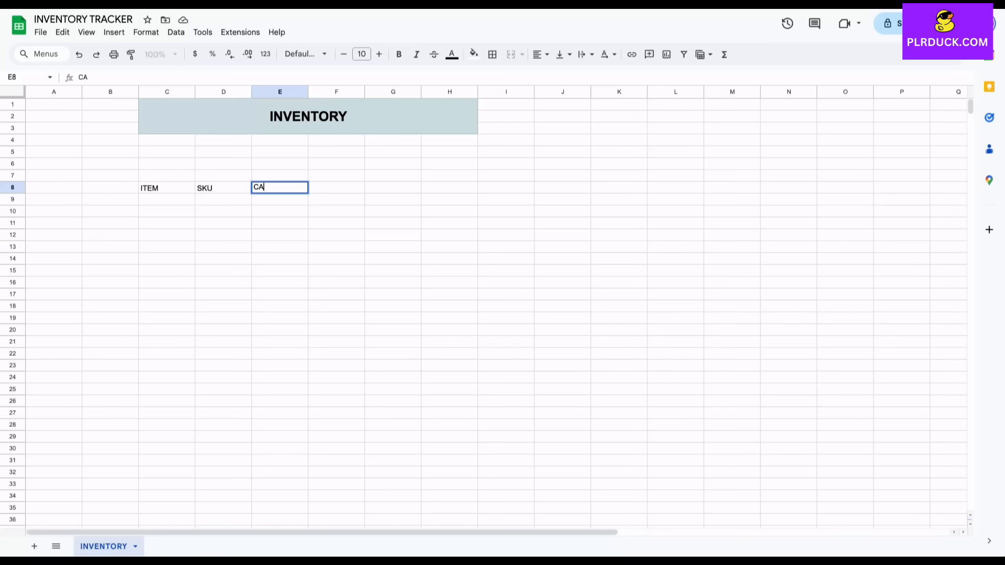
{"action": "type", "text": "TEGORY"}
{"action": "key", "text": "Tab"}
{"action": "type", "text": "TYPE"}
{"action": "key", "text": "Tab"}
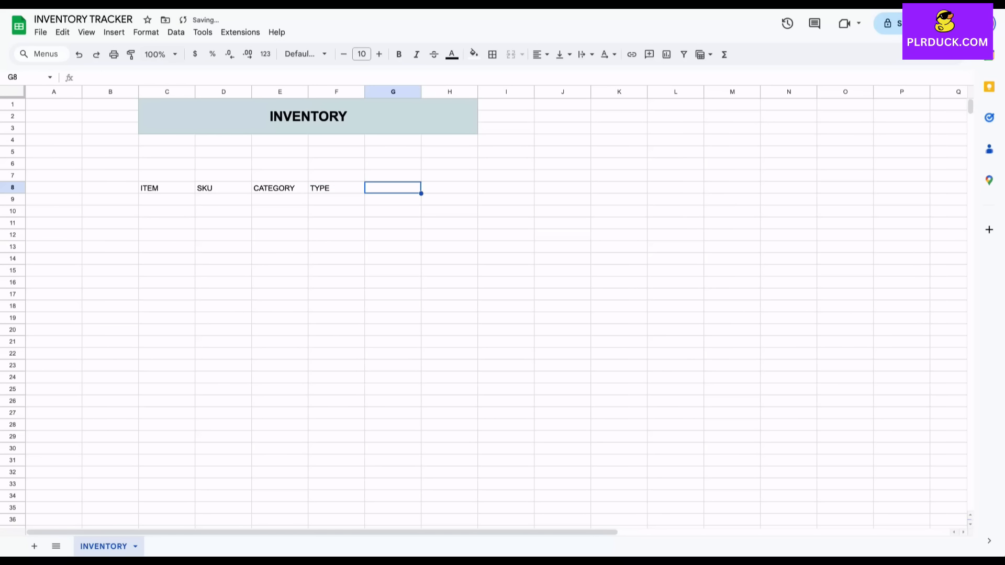
- Add the headers ON HAND, MIN STOCK and STATUS in cells G8 to I8
{"action": "type", "text": "ON HAND"}
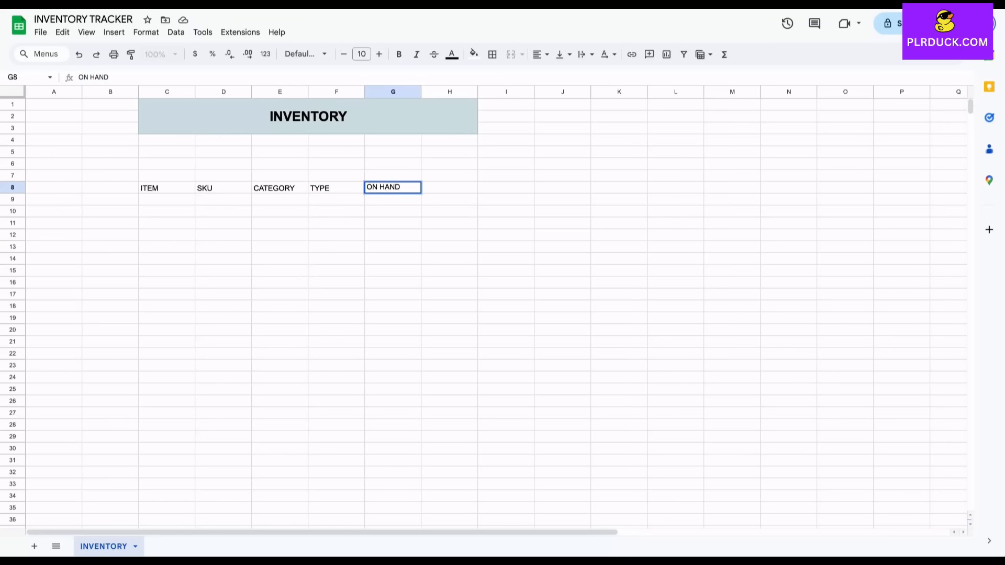
{"action": "key", "text": "Tab"}
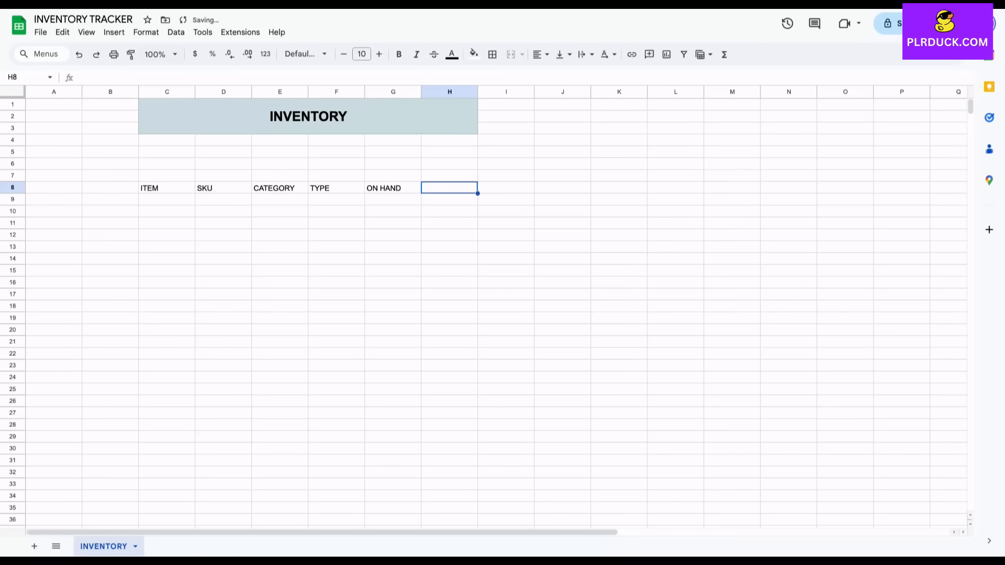
{"action": "type", "text": "MIN "}
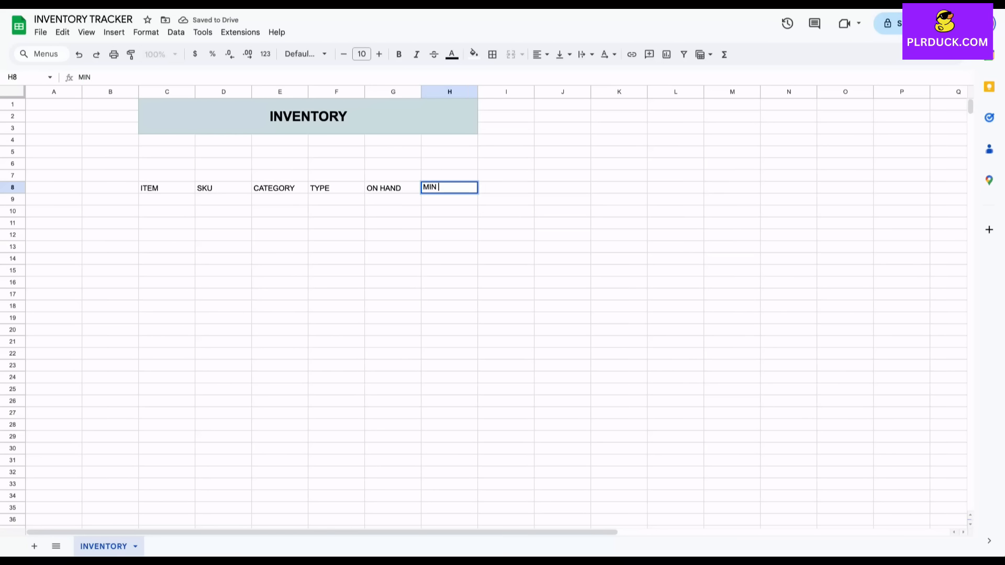
{"action": "type", "text": "STOCK"}
{"action": "key", "text": "Tab"}
{"action": "type", "text": "STA"}
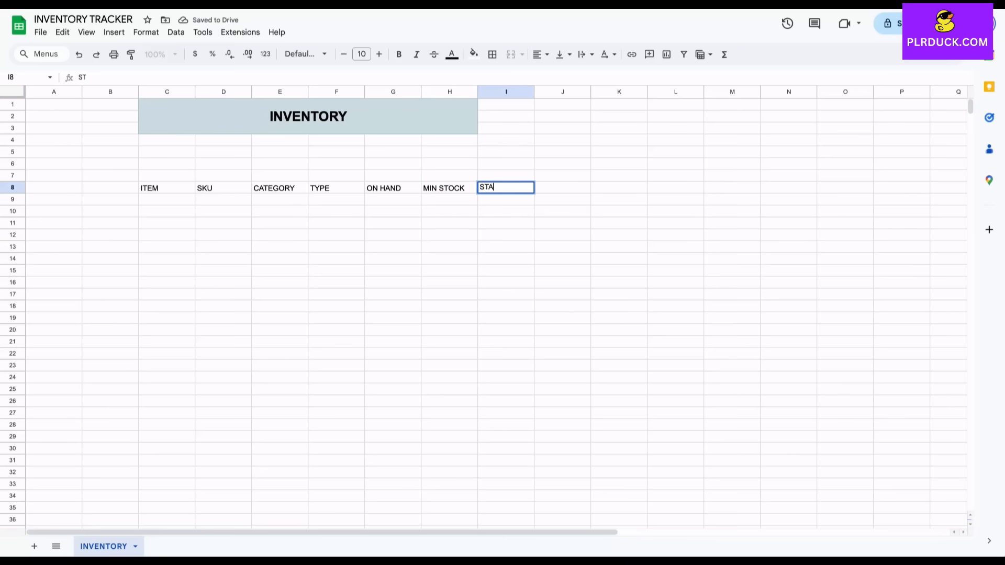
{"action": "type", "text": "TUS"}
{"action": "left_click", "coordinate": [506, 246]}
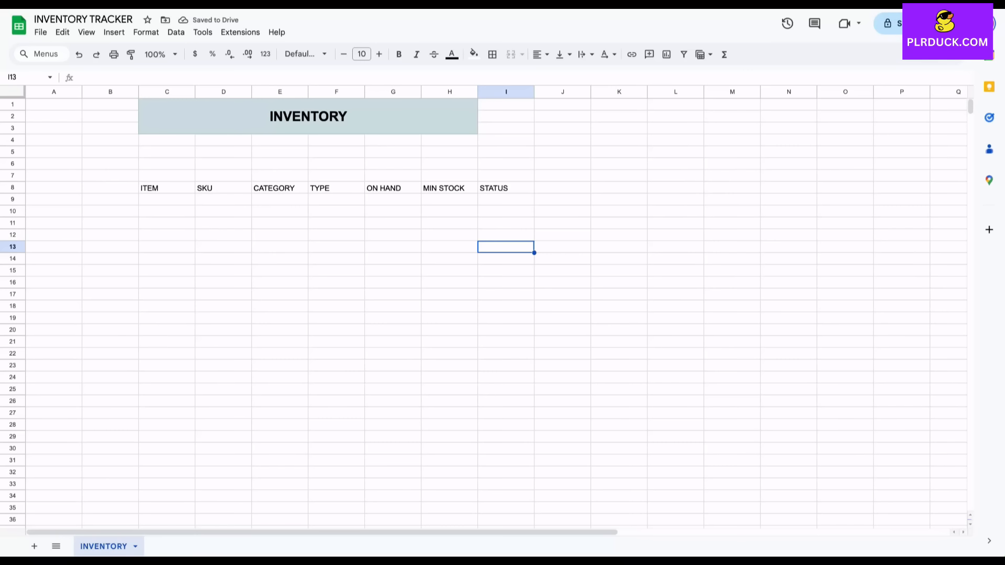
- Widen the ITEM, CATEGORY, ON HAND and STATUS columns
{"action": "left_click_drag", "start_coordinate": [195, 91], "coordinate": [220, 92]}
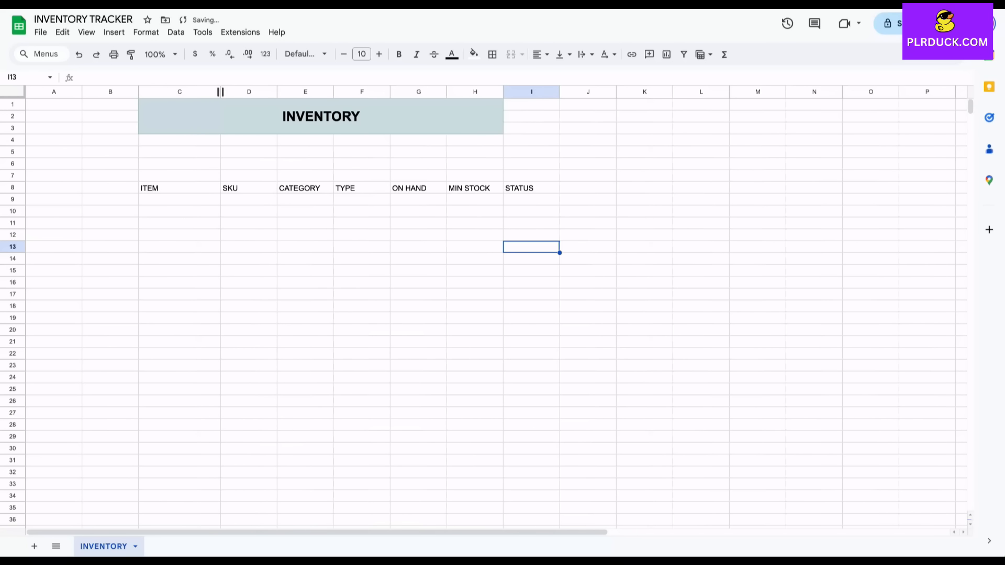
{"action": "left_click_drag", "start_coordinate": [333, 91], "coordinate": [348, 92]}
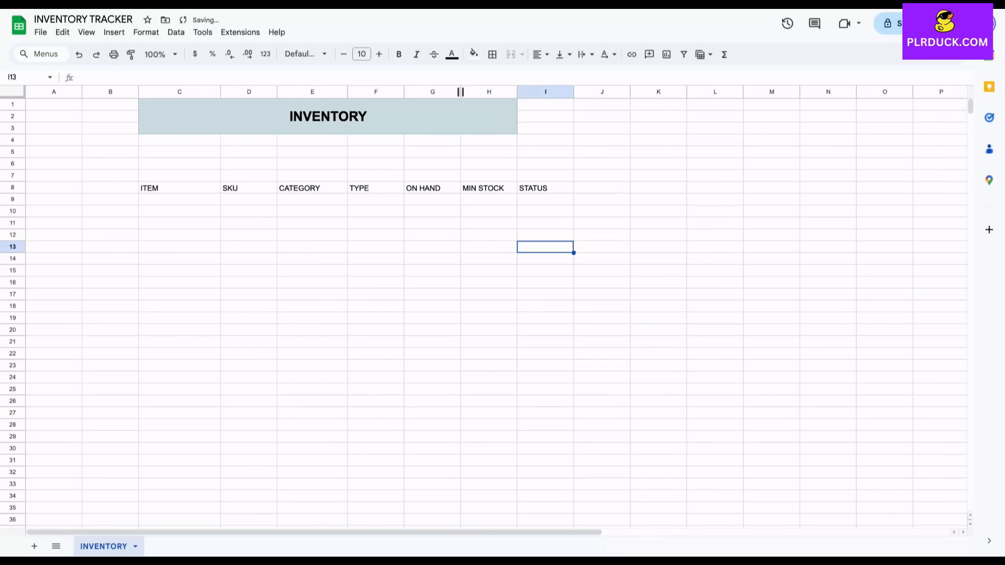
{"action": "left_click_drag", "start_coordinate": [460, 92], "coordinate": [472, 92]}
{"action": "left_click_drag", "start_coordinate": [584, 92], "coordinate": [615, 92]}
- Format the header row C8:I8 in bold, size 12, with a light green fill
{"action": "left_click_drag", "start_coordinate": [178, 188], "coordinate": [571, 188]}
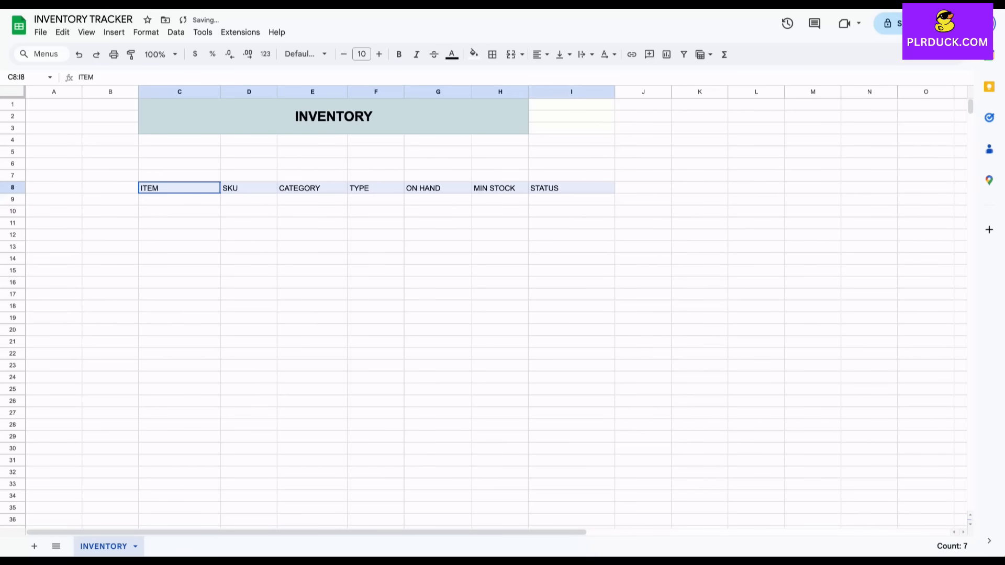
{"action": "left_click", "coordinate": [379, 54]}
{"action": "left_click", "coordinate": [379, 54]}
{"action": "left_click", "coordinate": [399, 54]}
{"action": "left_click", "coordinate": [474, 53]}
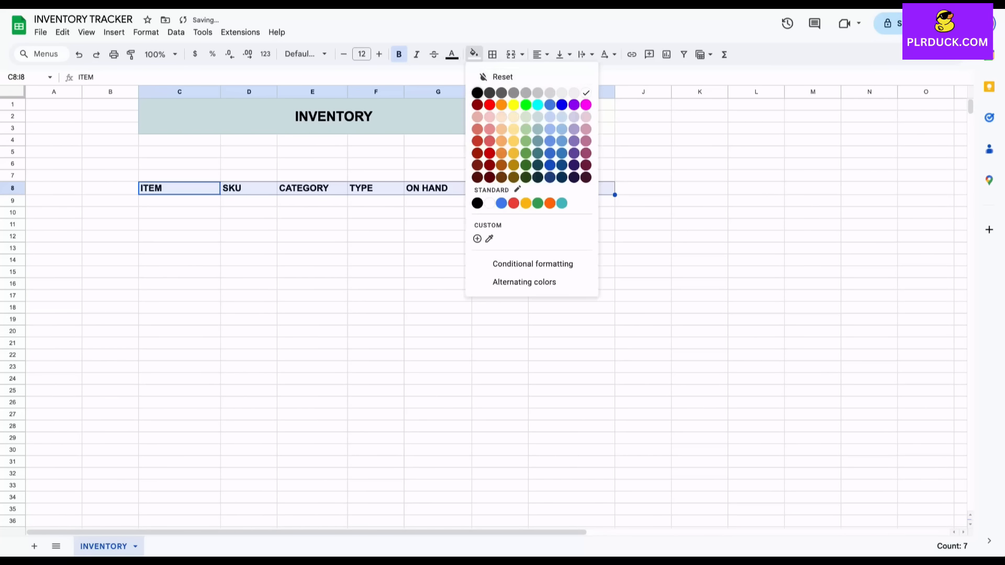
{"action": "left_click", "coordinate": [527, 117]}
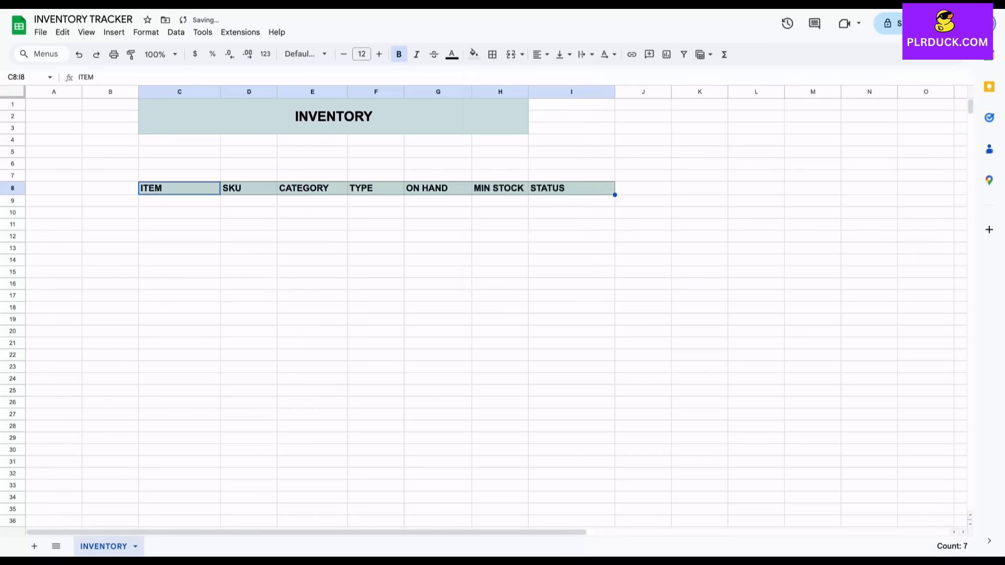
{"action": "left_click", "coordinate": [180, 224]}
- Enter the first item in row 9 with ITEM ALMONDS, SKU DN001, CATEGORY NUTS and TYPE PRODUCT
{"action": "left_click", "coordinate": [179, 201]}
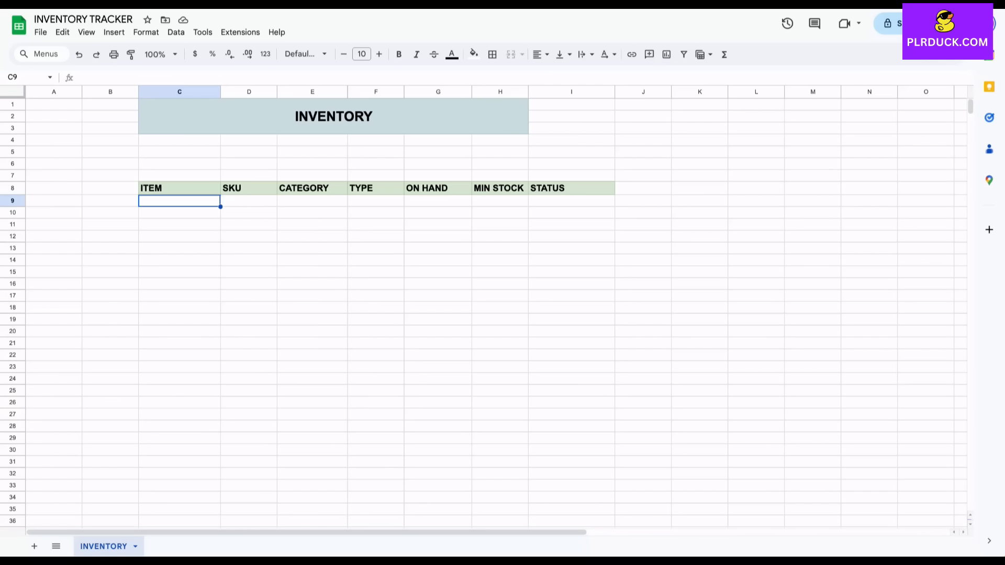
{"action": "type", "text": "ALMONDS"}
{"action": "key", "text": "Tab"}
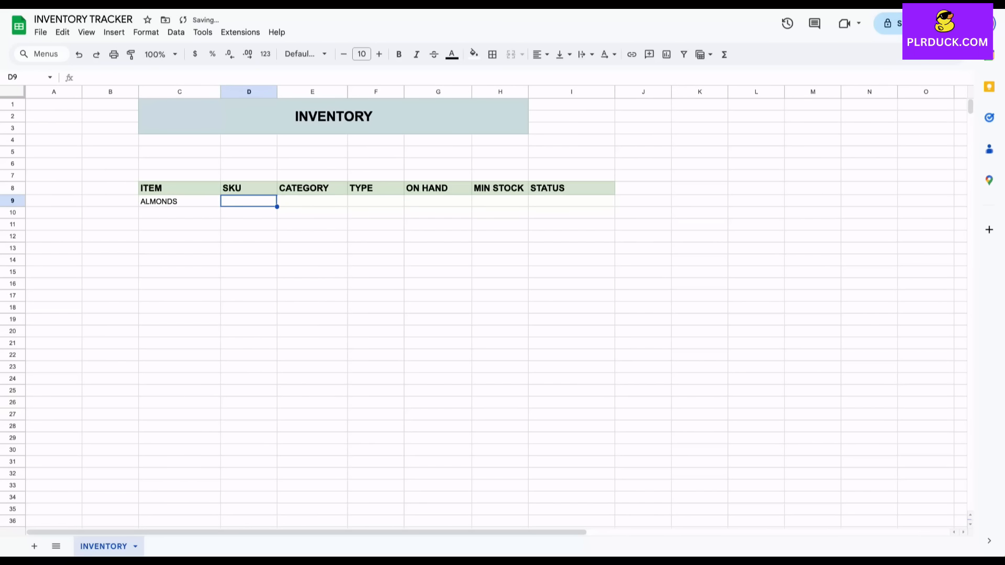
{"action": "type", "text": "DN"}
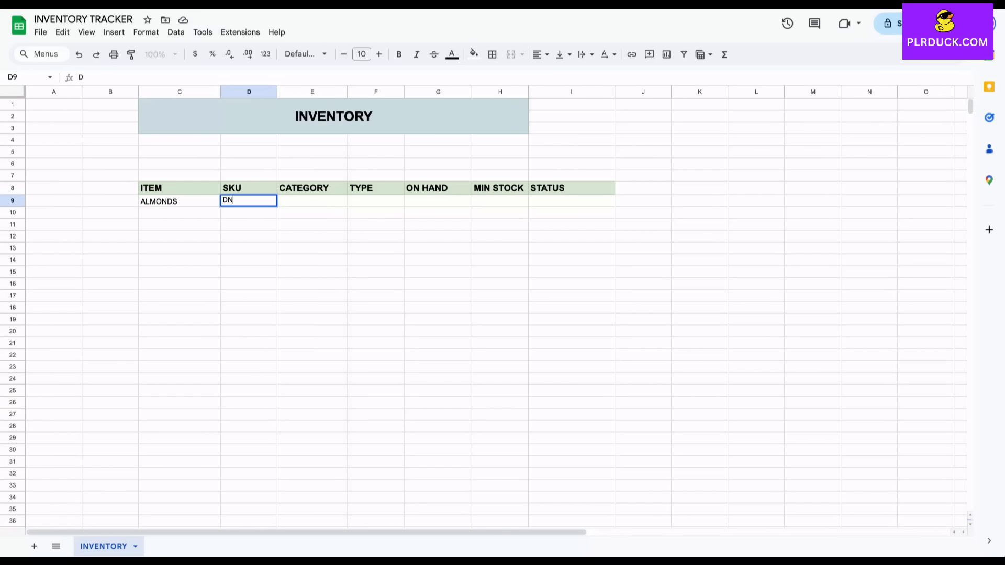
{"action": "type", "text": "001"}
{"action": "key", "text": "Tab"}
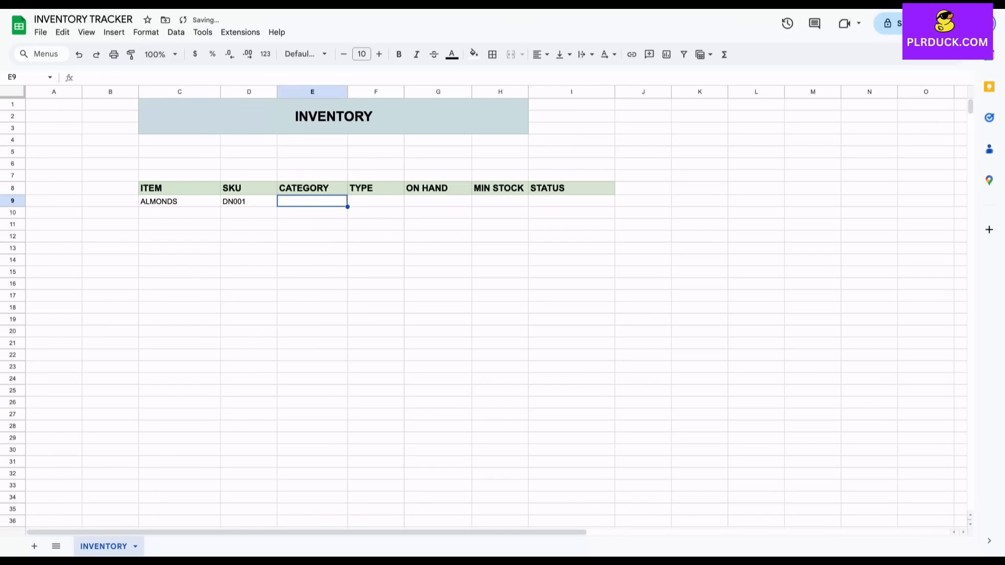
{"action": "type", "text": "NUTS"}
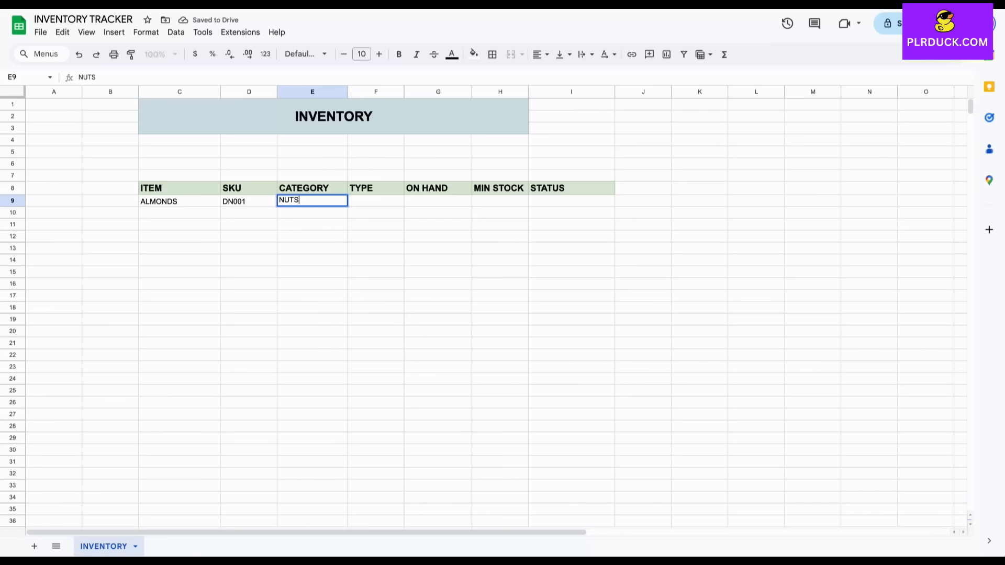
{"action": "key", "text": "Tab"}
{"action": "type", "text": "PRODUCT"}
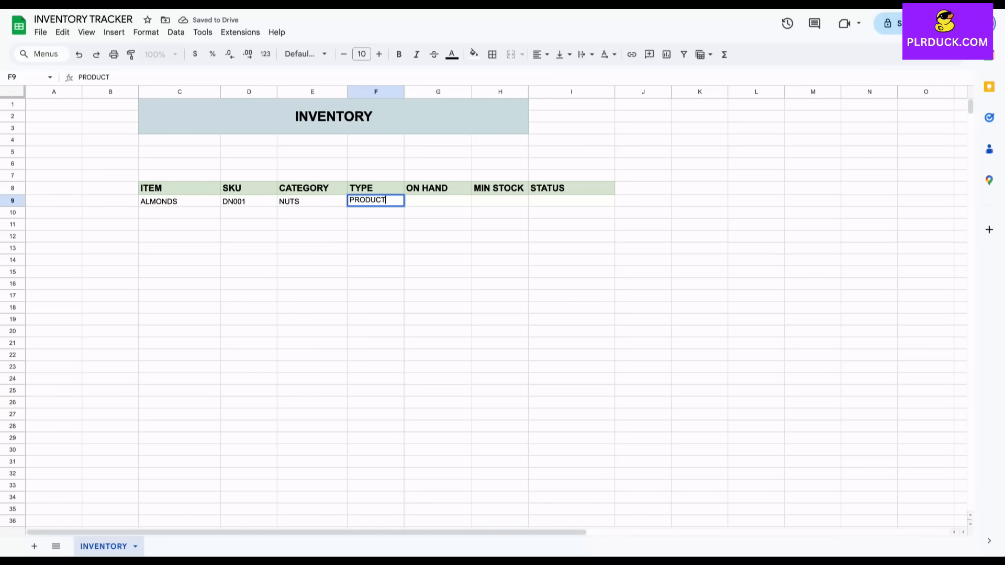
{"action": "key", "text": "Tab"}
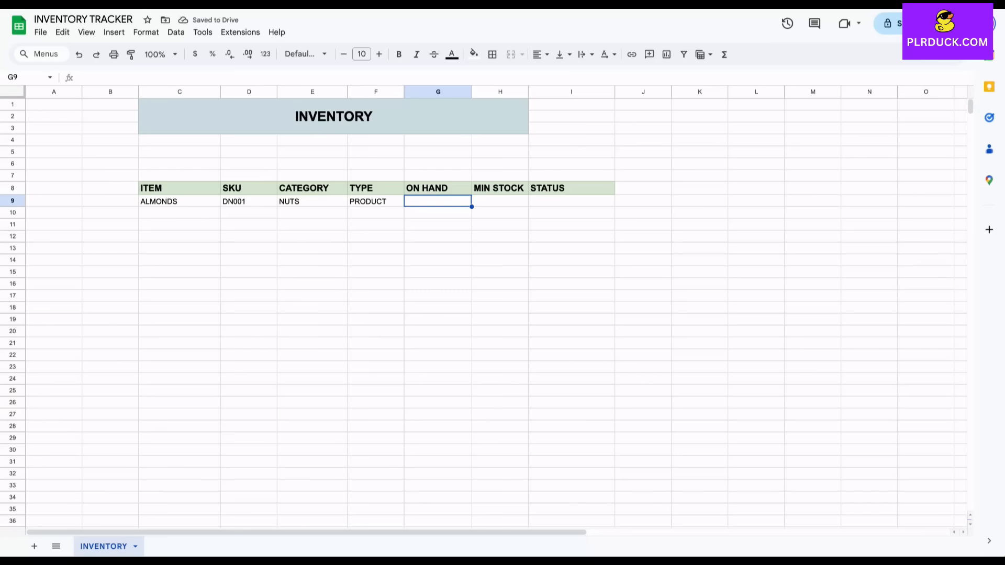
- Set the almonds' ON HAND quantity to 500 and MIN STOCK to 100
{"action": "type", "text": "500"}
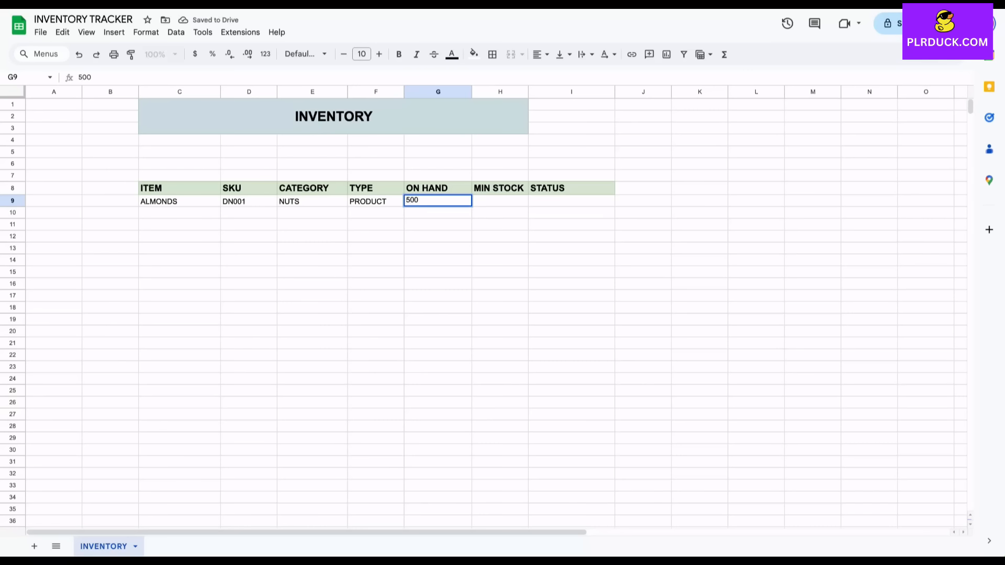
{"action": "key", "text": "Tab"}
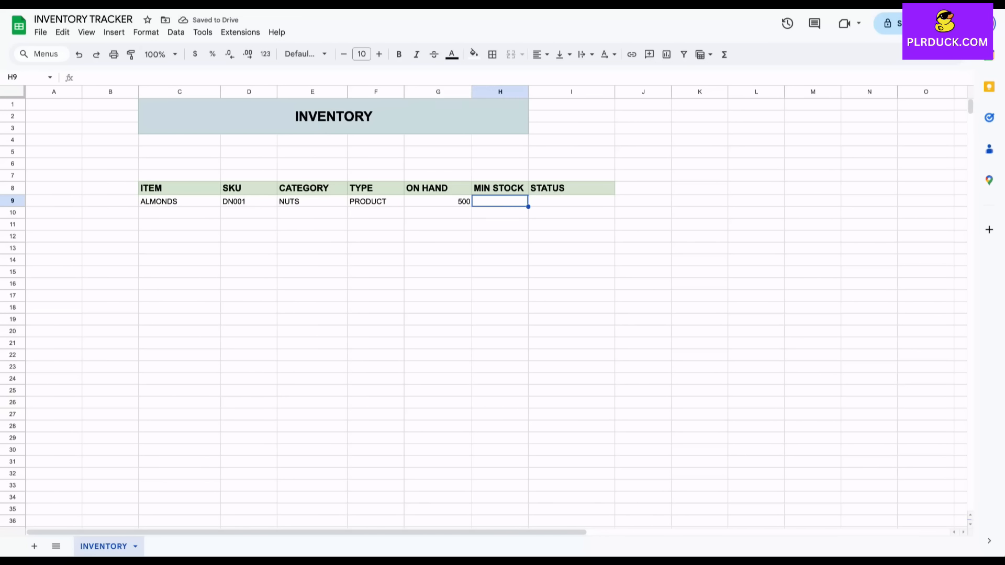
{"action": "type", "text": "100"}
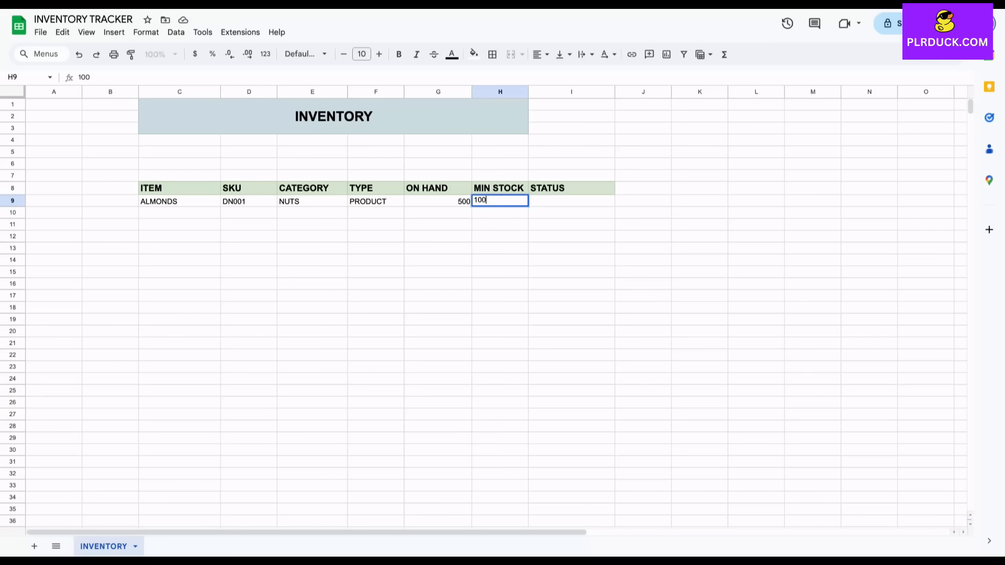
{"action": "key", "text": "Tab"}
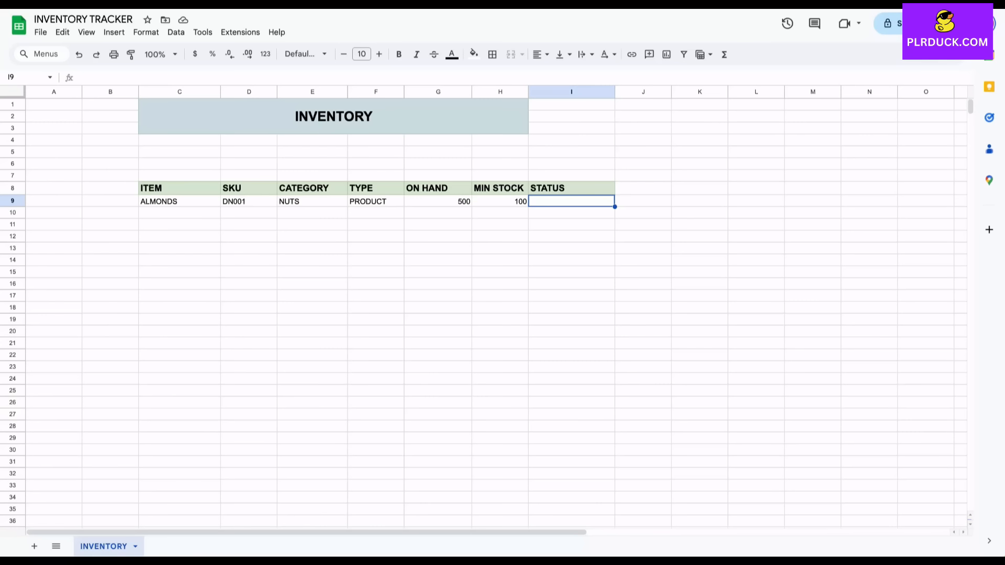
- Enter the status formula =IF(G9=0,"OUT OF STOCK",IF(G9<H9,"LOW STOCK","IN STOCK")) in I9 for the almonds
{"action": "type", "text": "="}
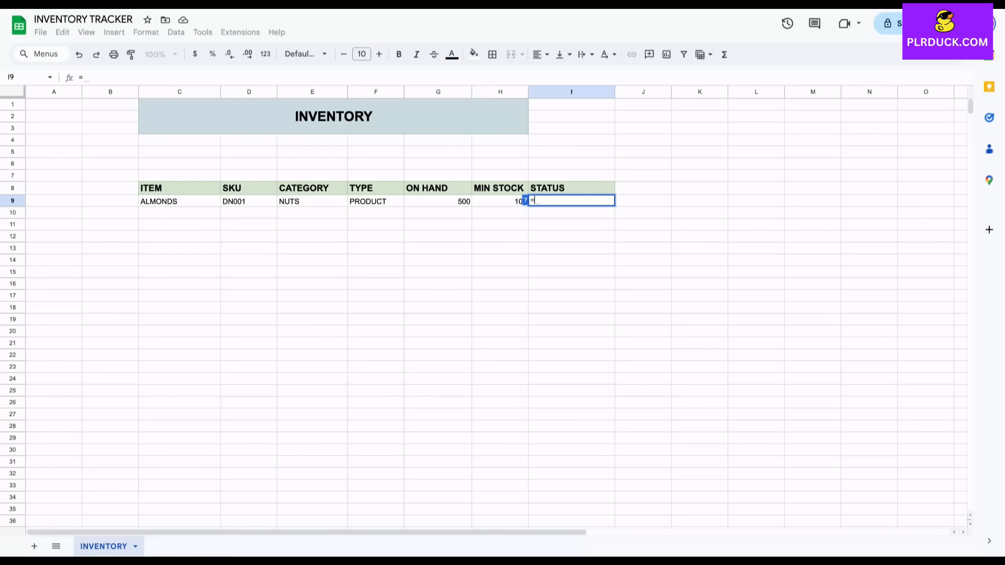
{"action": "type", "text": "IF("}
{"action": "left_click", "coordinate": [438, 201]}
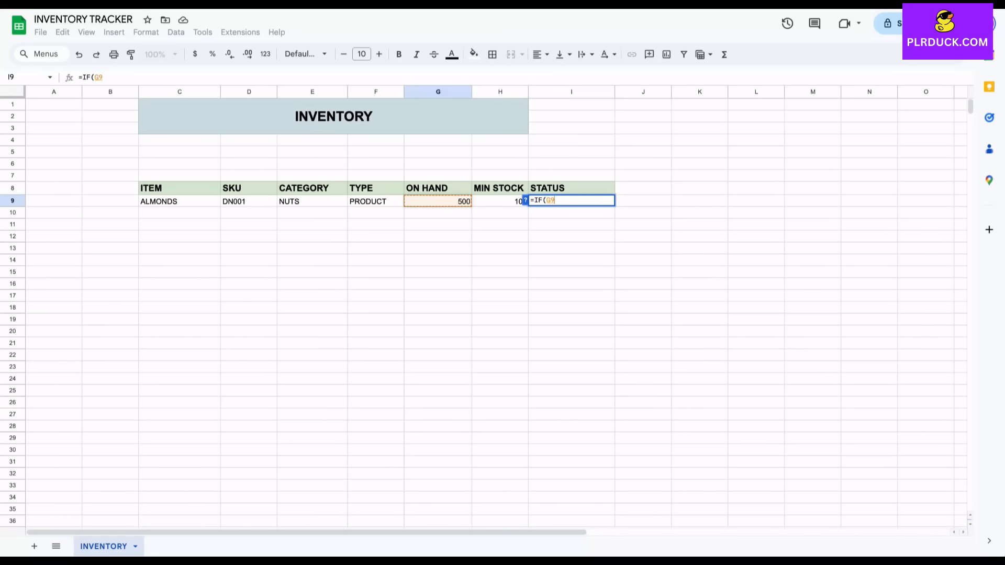
{"action": "type", "text": "=0,\"OU"}
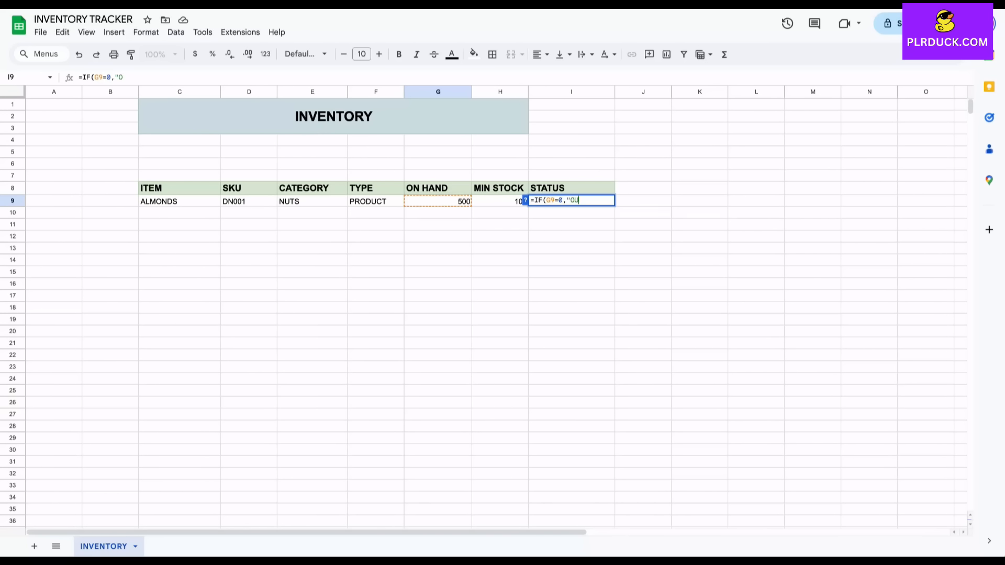
{"action": "type", "text": "T OF STOCK\","}
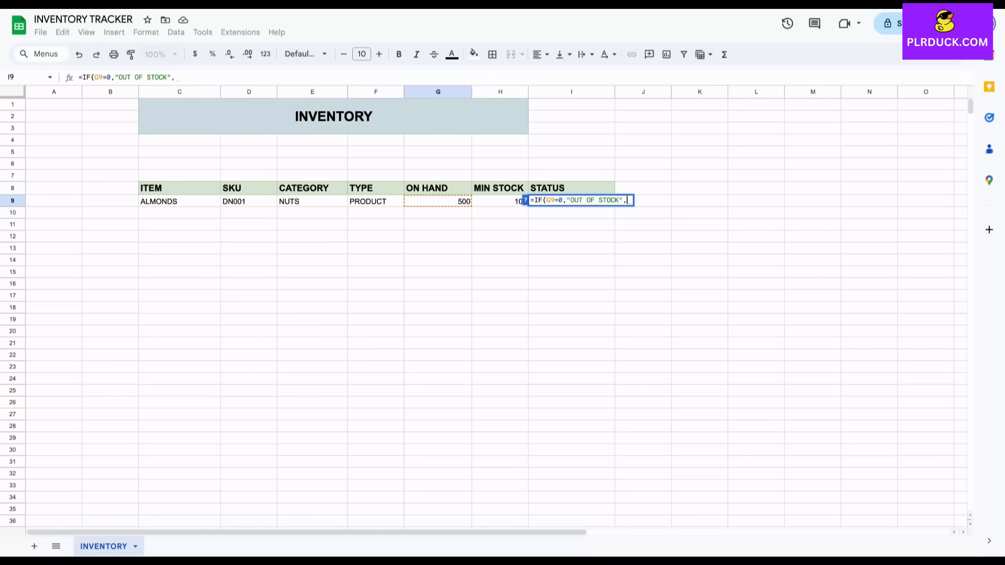
{"action": "type", "text": "IF"}
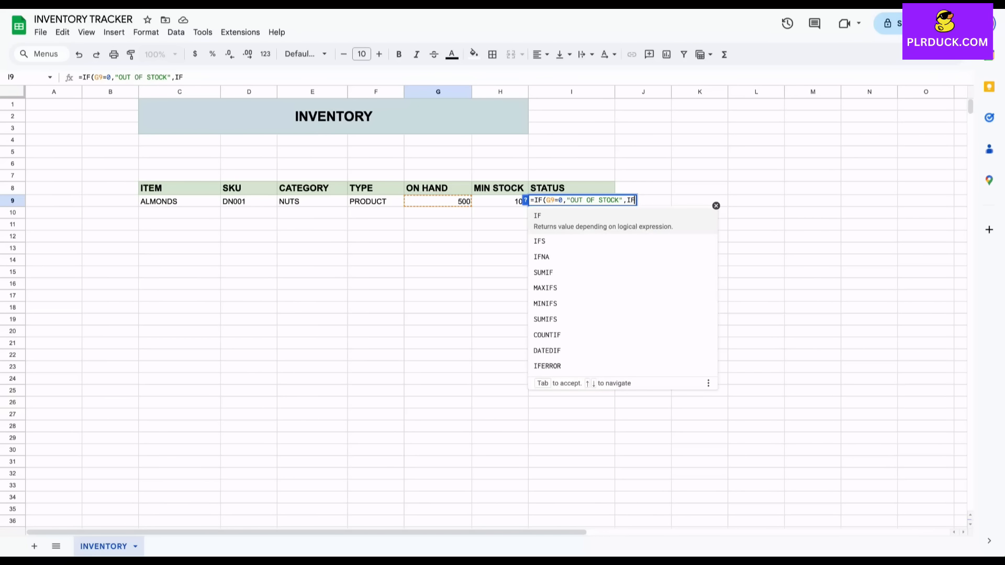
{"action": "type", "text": "(G9"}
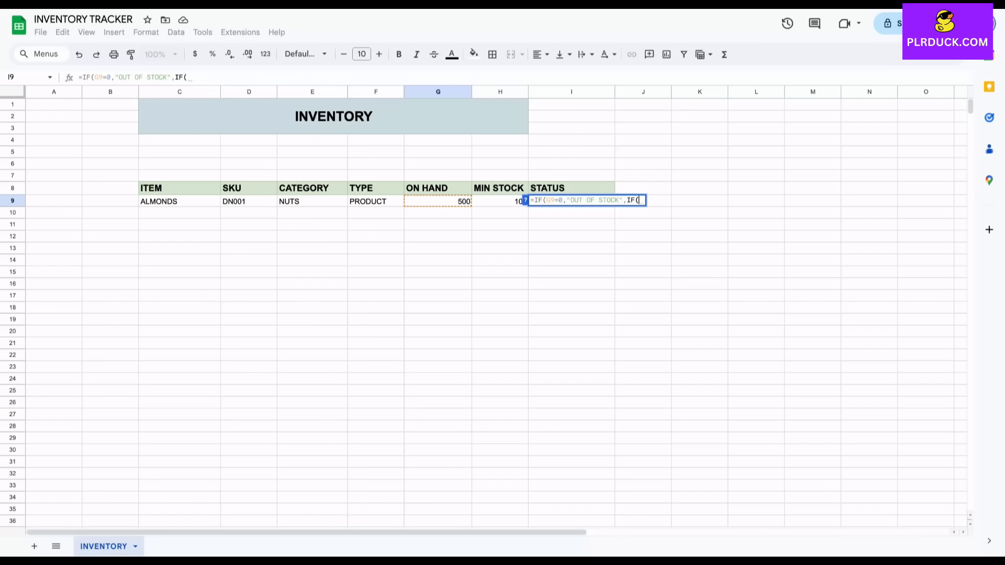
{"action": "type", "text": "<H9"}
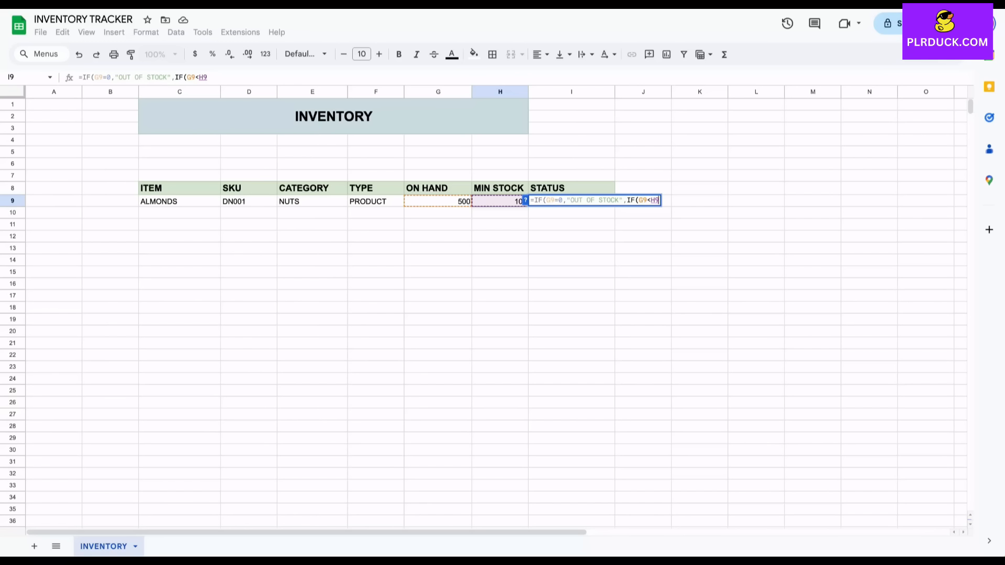
{"action": "type", "text": ","}
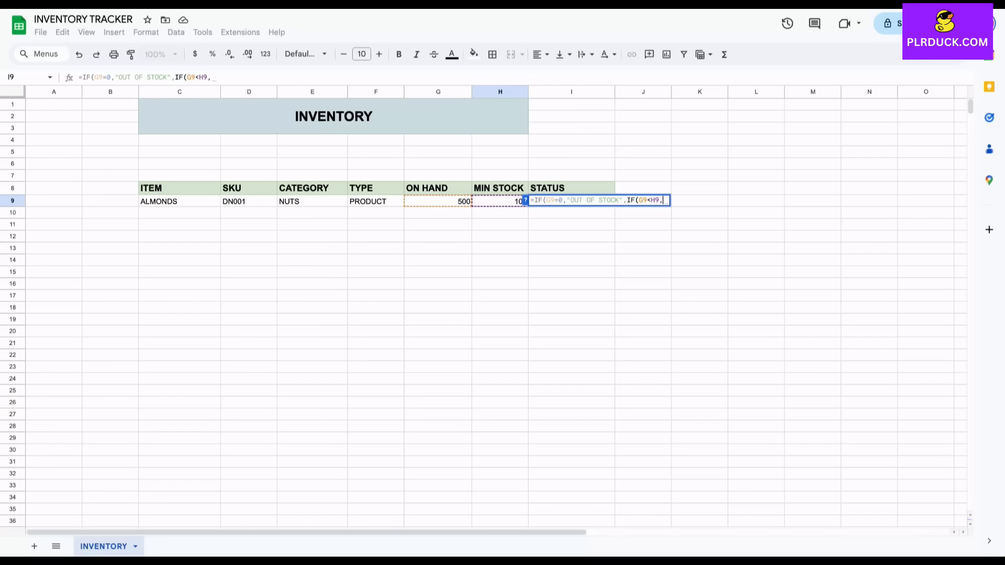
{"action": "type", "text": "\"L"}
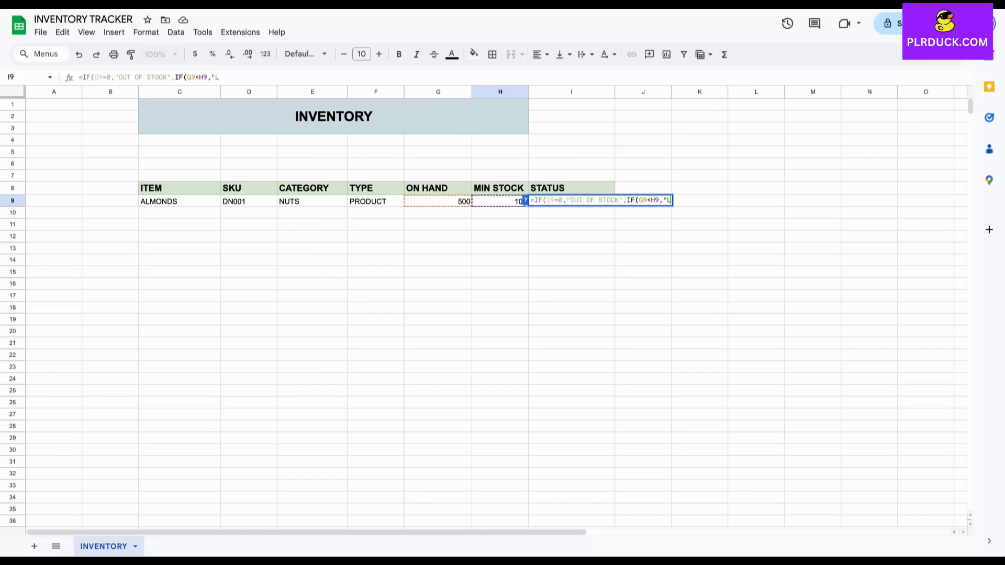
{"action": "type", "text": "OW STOCK"}
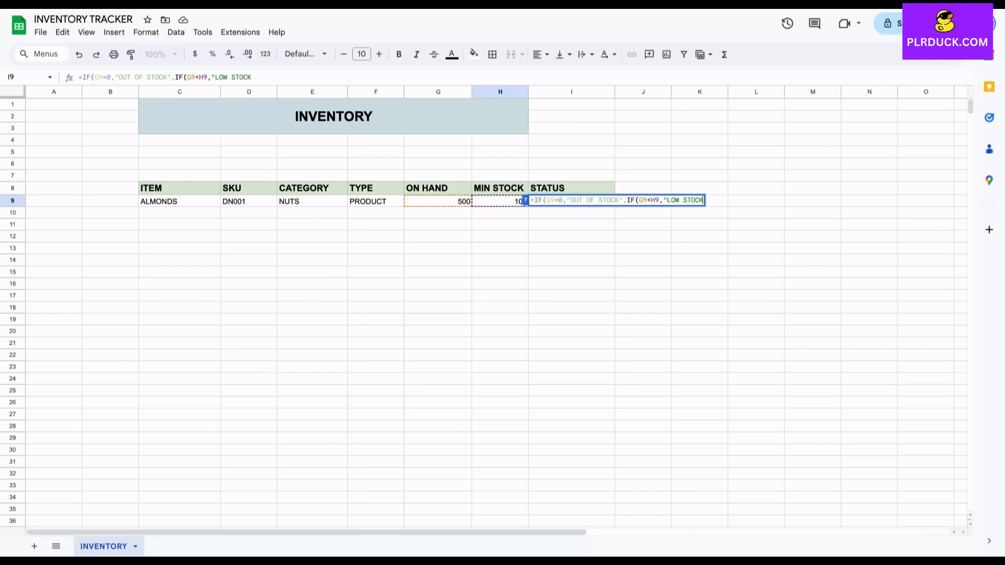
{"action": "type", "text": "\","}
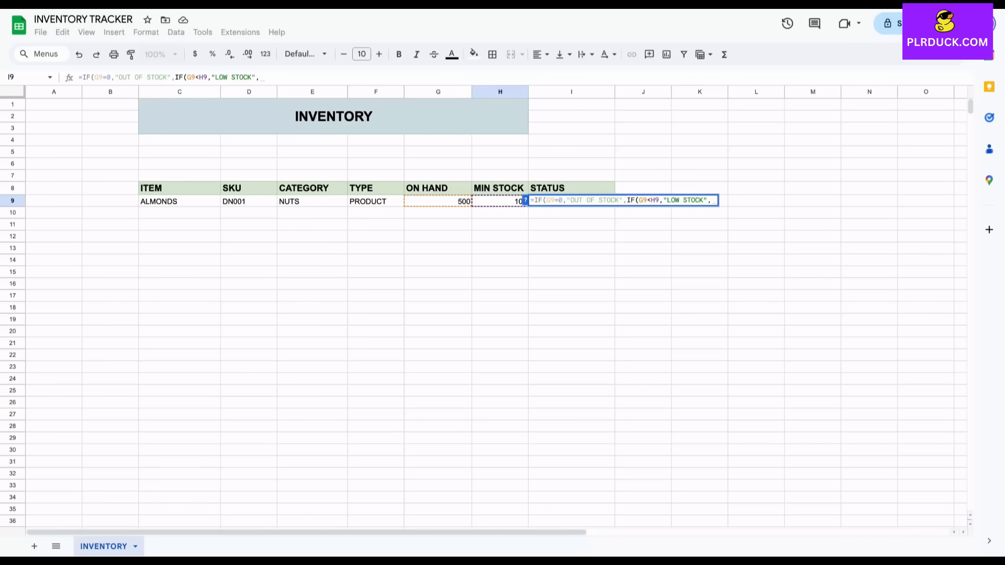
{"action": "type", "text": "\"IN STOCK"}
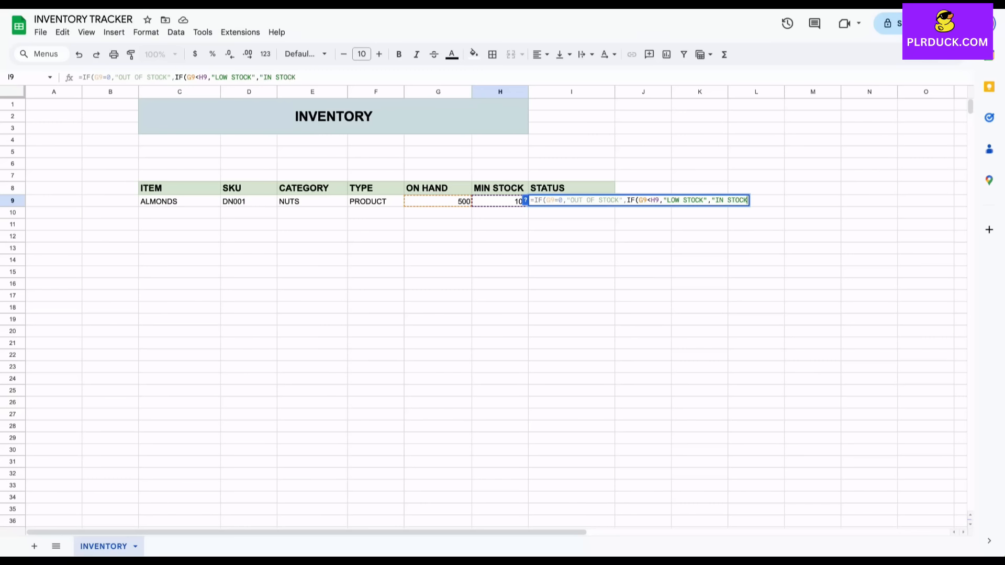
{"action": "type", "text": "\"))"}
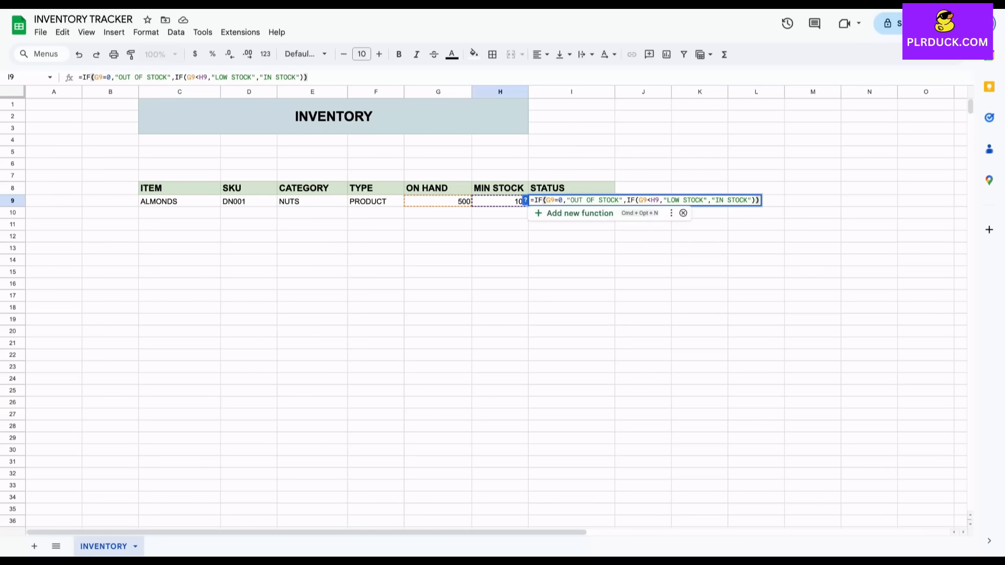
{"action": "key", "text": "Return"}
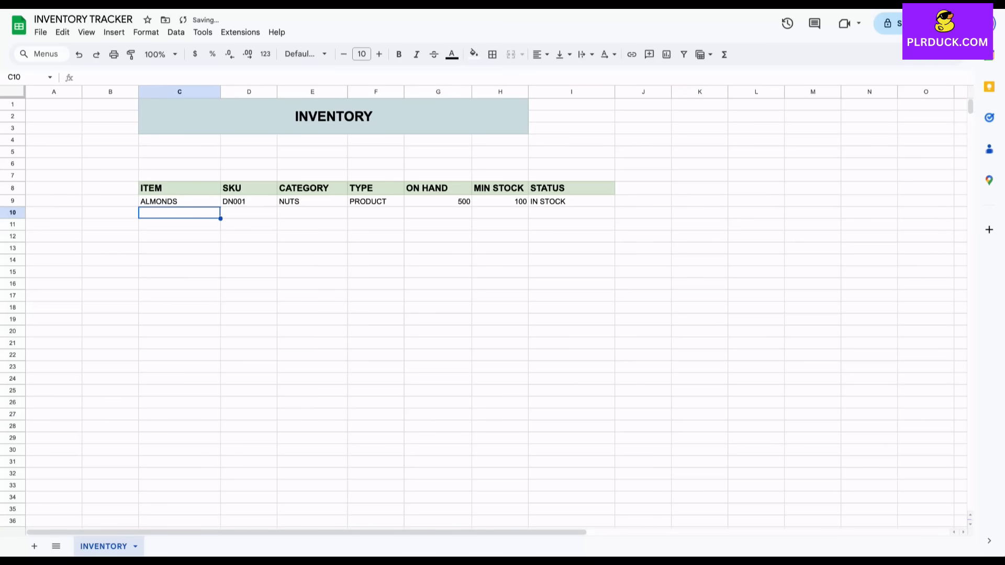
- Test the almonds' status formula with ON HAND quantities of 40 and 0, and restore the quantity to 500
{"action": "left_click", "coordinate": [571, 201]}
{"action": "left_click", "coordinate": [438, 201]}
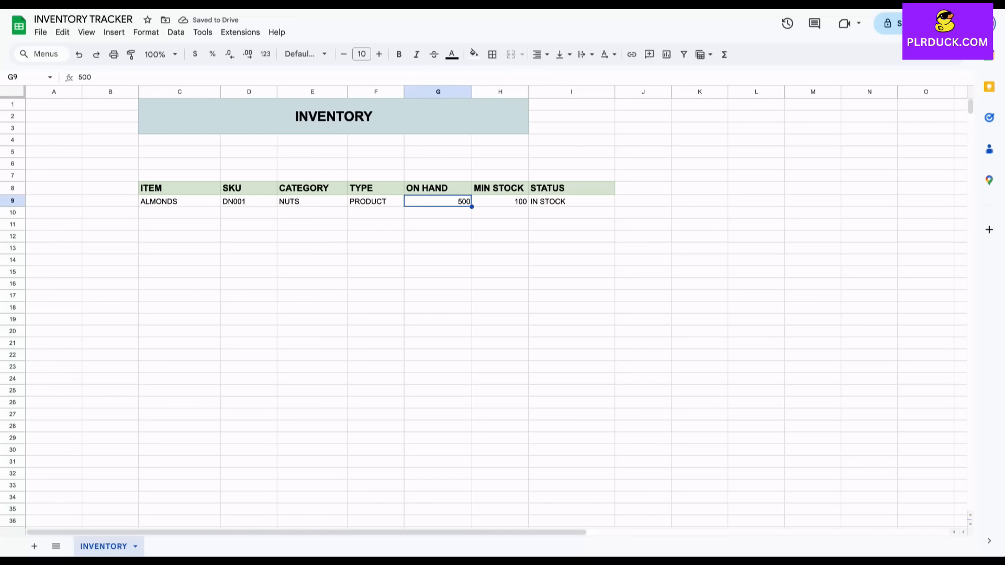
{"action": "type", "text": "40"}
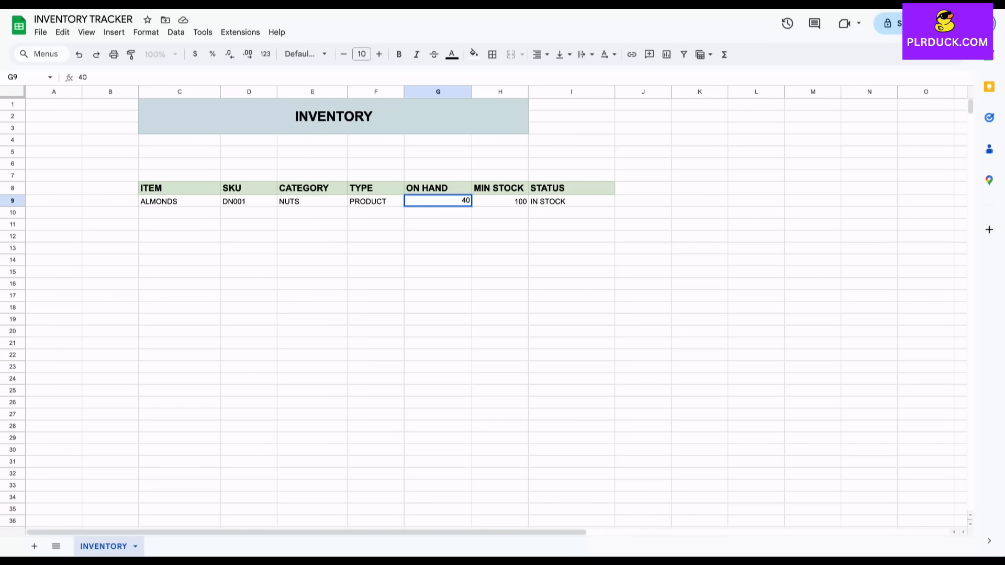
{"action": "left_click", "coordinate": [438, 248]}
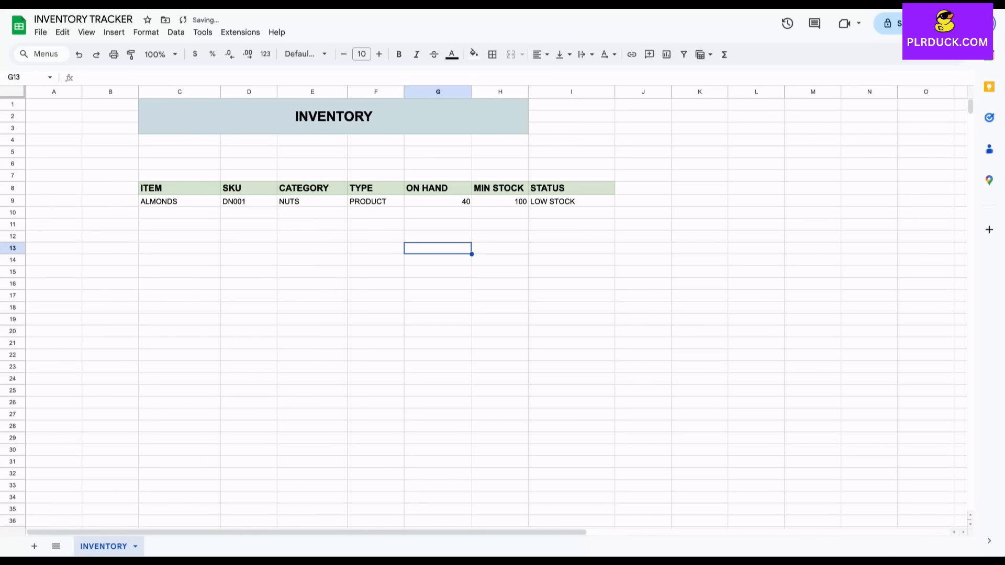
{"action": "left_click", "coordinate": [437, 201]}
{"action": "type", "text": "0"}
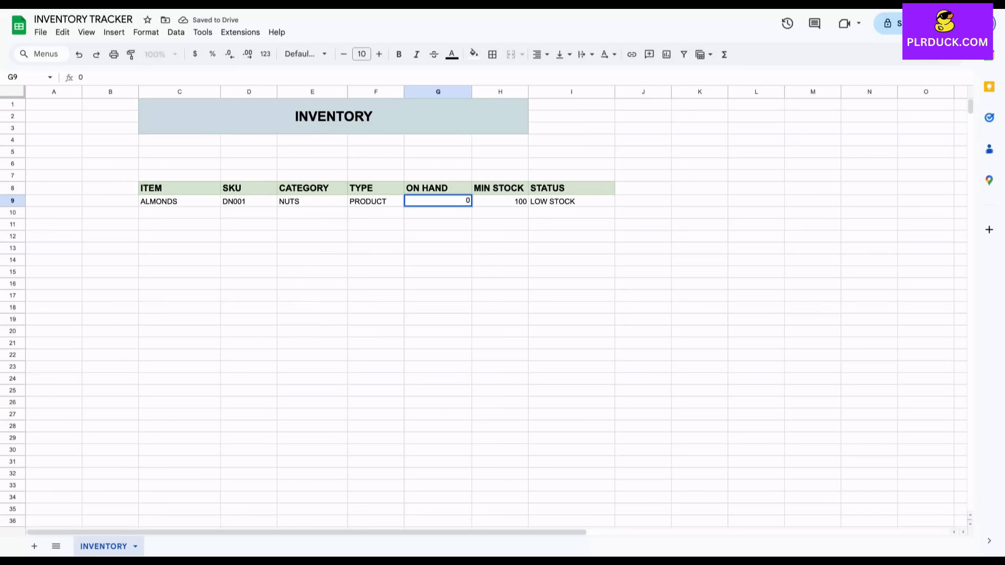
{"action": "left_click", "coordinate": [437, 236]}
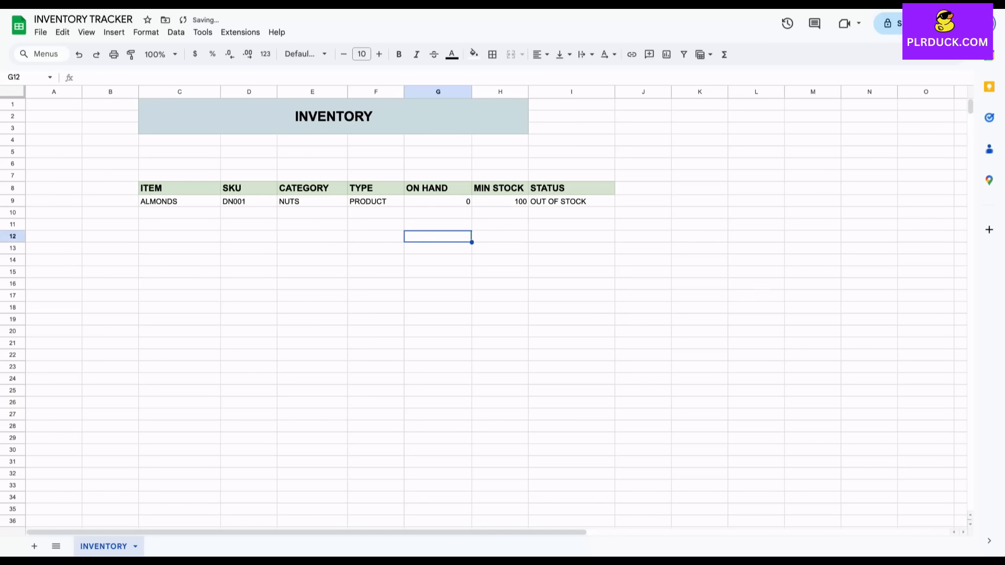
{"action": "left_click", "coordinate": [437, 201]}
{"action": "type", "text": "500"}
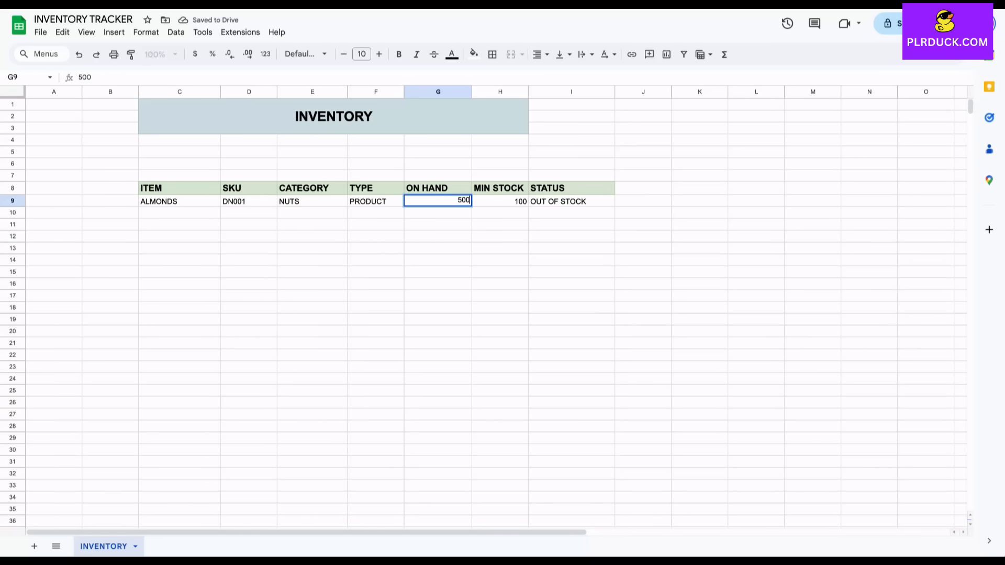
{"action": "left_click", "coordinate": [500, 225]}
- Fill the STATUS formula from I9 down through I14
{"action": "left_click", "coordinate": [571, 201]}
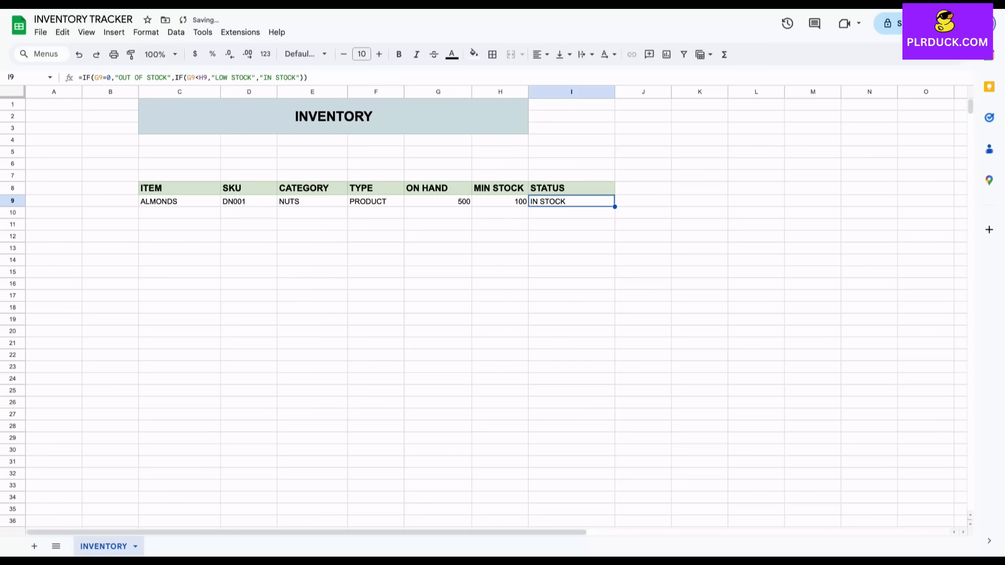
{"action": "left_click_drag", "start_coordinate": [615, 206], "coordinate": [614, 259]}
{"action": "left_click", "coordinate": [438, 213]}
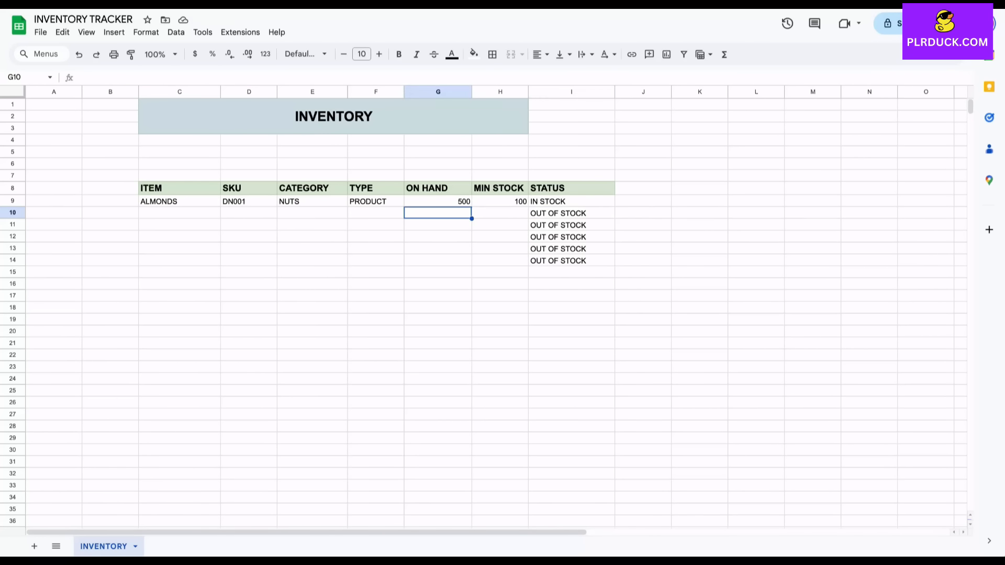
- Enter the second item in row 10 with ITEM DRIED BERRIES, SKU DN002, CATEGORY DRIED and TYPE PRODUCT
{"action": "left_click", "coordinate": [179, 212]}
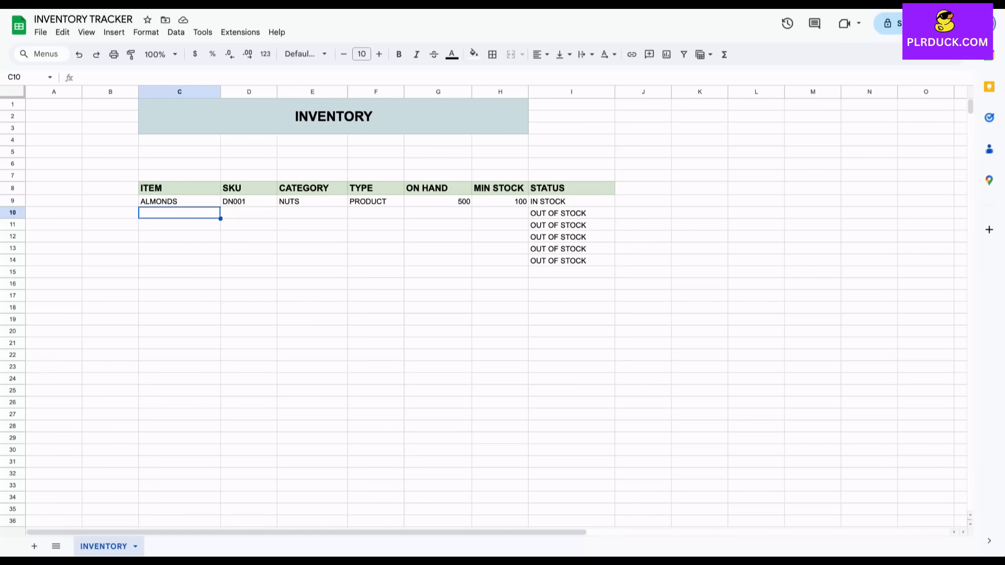
{"action": "type", "text": "DRIED"}
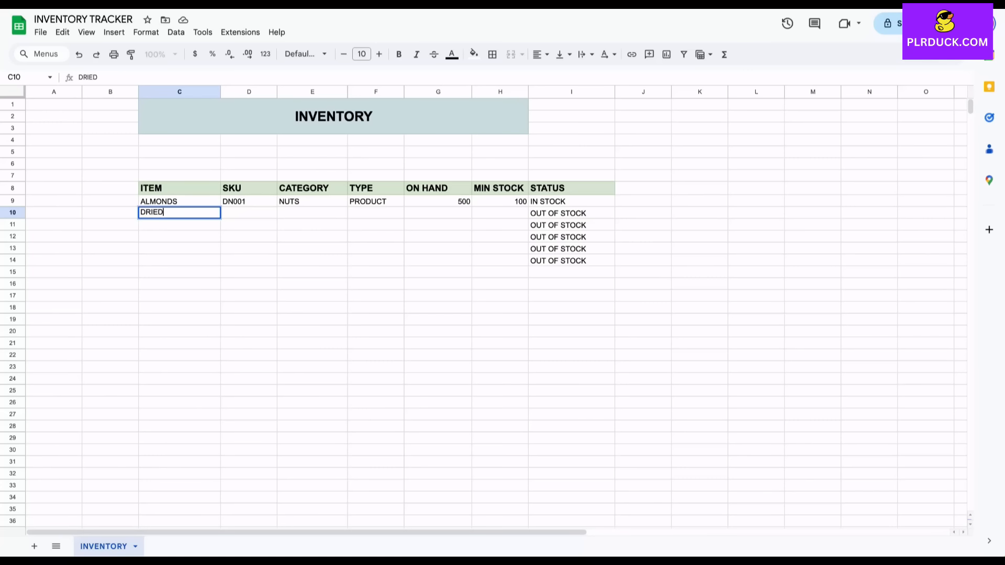
{"action": "type", "text": " BERRIES"}
{"action": "key", "text": "Tab"}
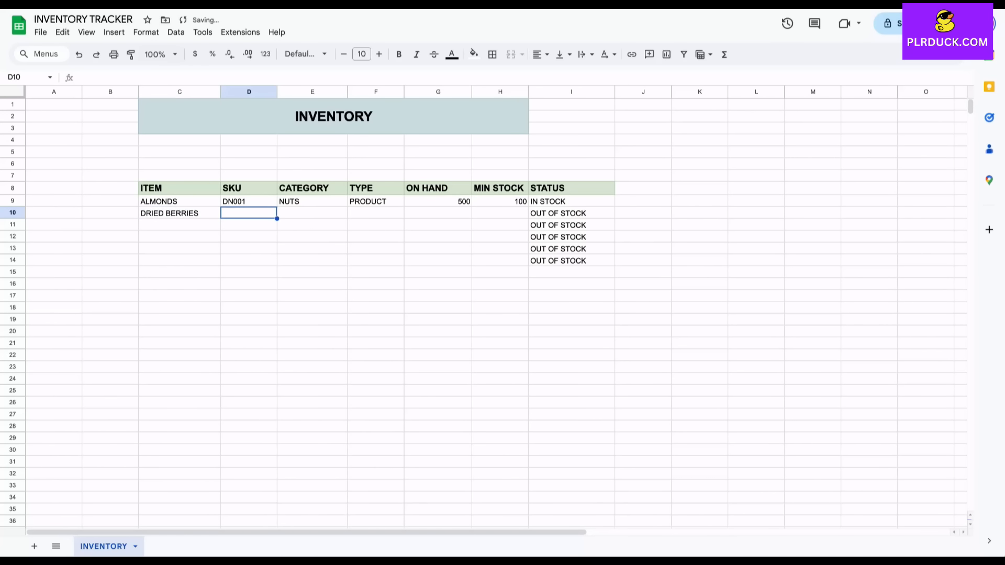
{"action": "type", "text": "DN002"}
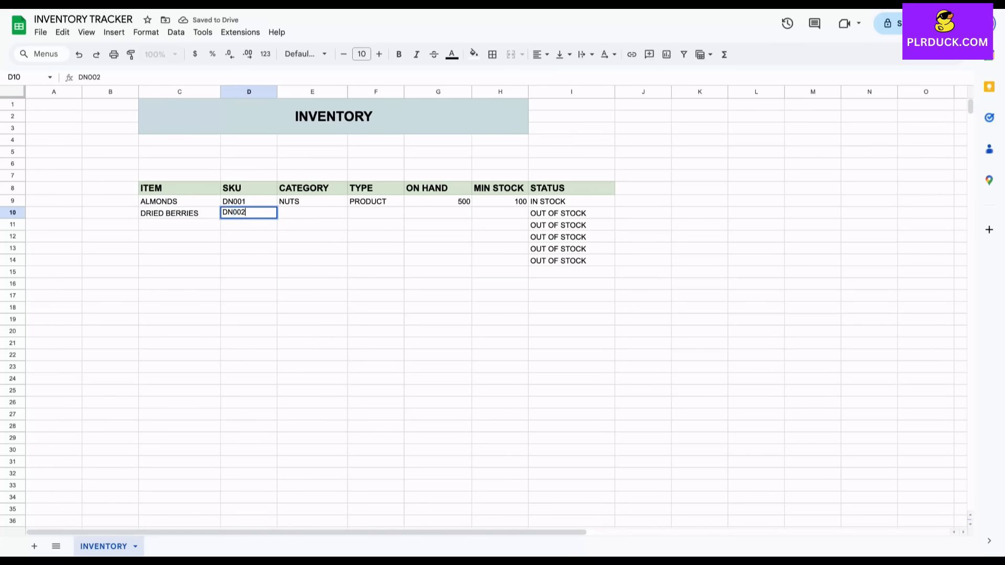
{"action": "key", "text": "Tab"}
{"action": "type", "text": "DRIED"}
{"action": "key", "text": "Tab"}
{"action": "type", "text": "PRODUCT"}
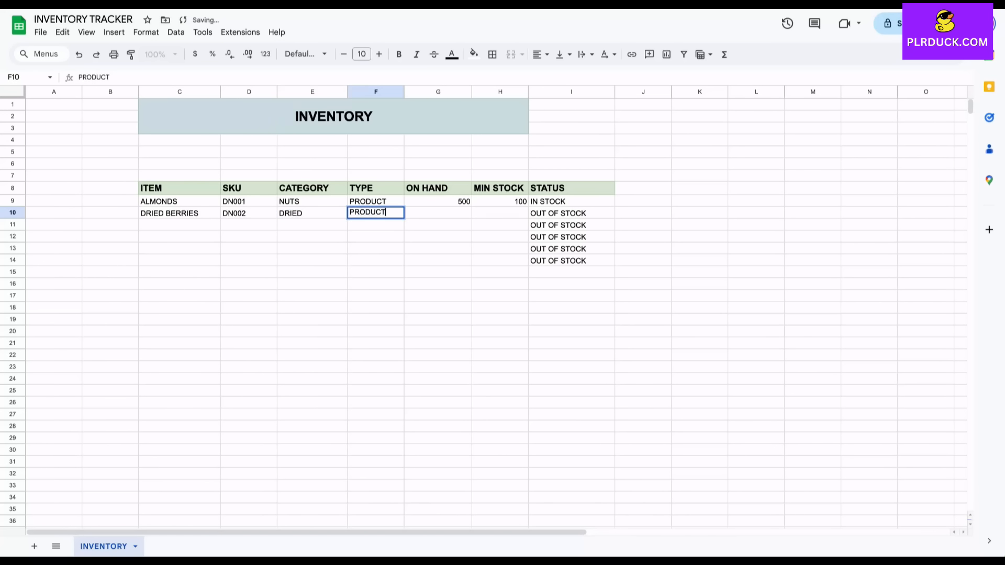
- Set the dried berries' ON HAND quantity to 50 and MIN STOCK to 80
{"action": "key", "text": "Tab"}
{"action": "type", "text": "50"}
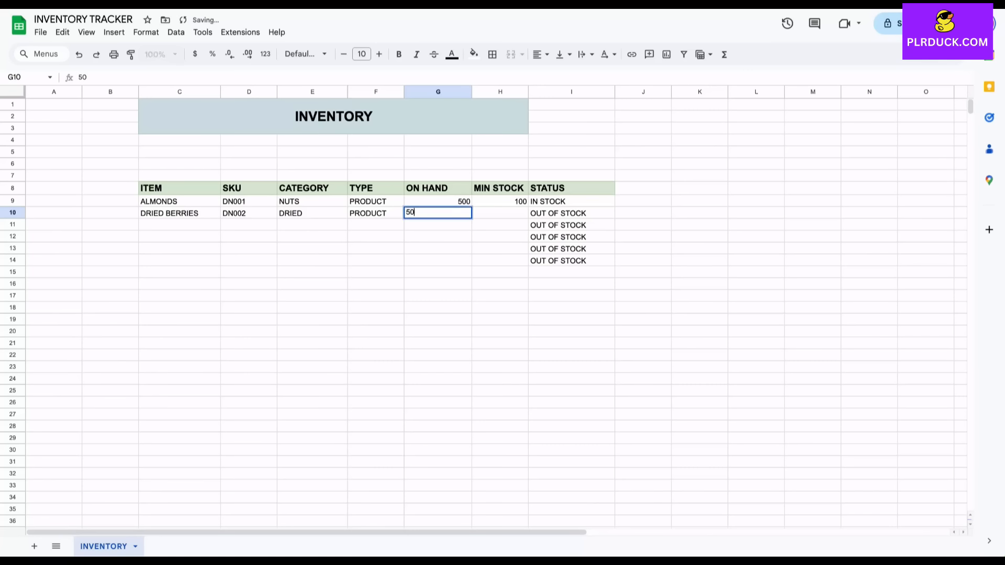
{"action": "key", "text": "Tab"}
{"action": "type", "text": "80"}
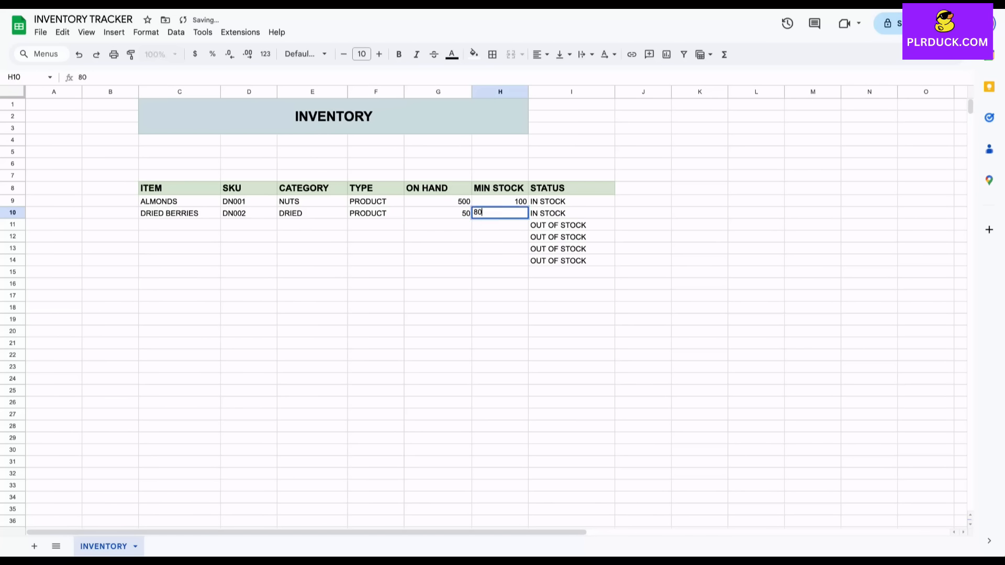
{"action": "left_click", "coordinate": [376, 284]}
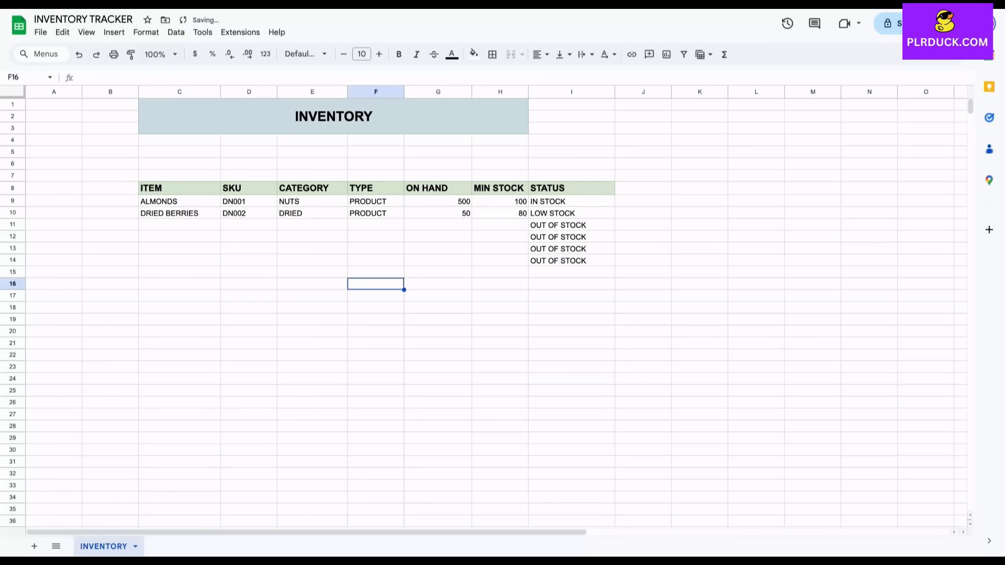
- Enter the CASHEW item in row 11 with SKU DN003, CATEGORY NUTS, TYPE PRODUCT, ON HAND 300 and MIN STOCK 100
{"action": "left_click", "coordinate": [179, 224]}
{"action": "type", "text": "CASHEW"}
{"action": "key", "text": "Tab"}
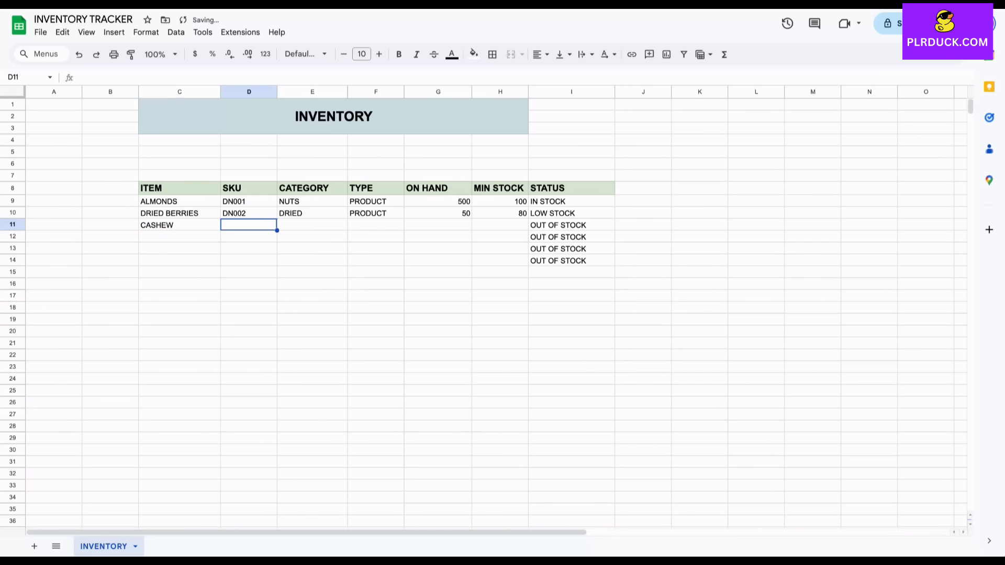
{"action": "type", "text": "DN003"}
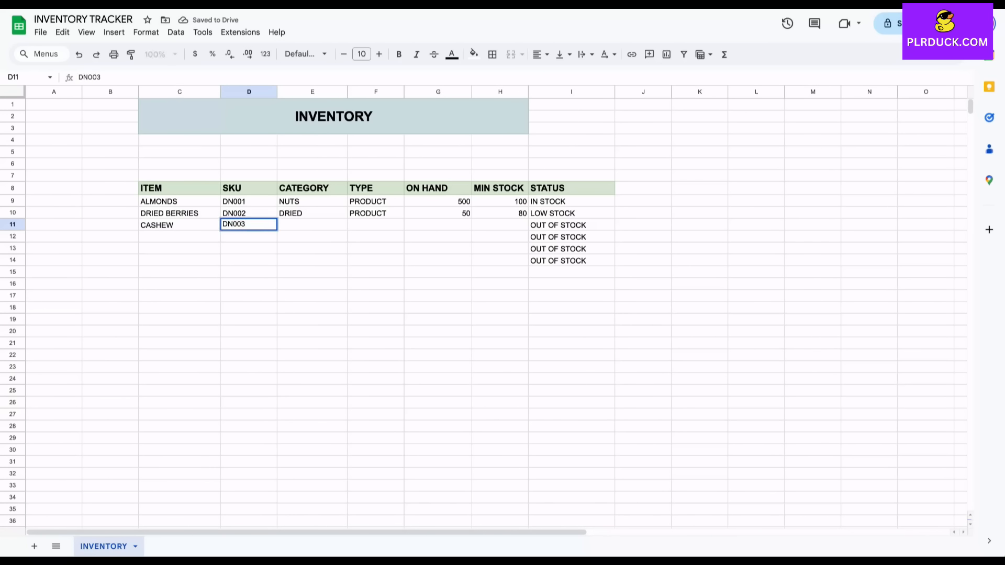
{"action": "key", "text": "Tab"}
{"action": "type", "text": "NUTS"}
{"action": "key", "text": "Tab"}
{"action": "type", "text": "PRODUCT"}
{"action": "key", "text": "Tab"}
{"action": "type", "text": "300"}
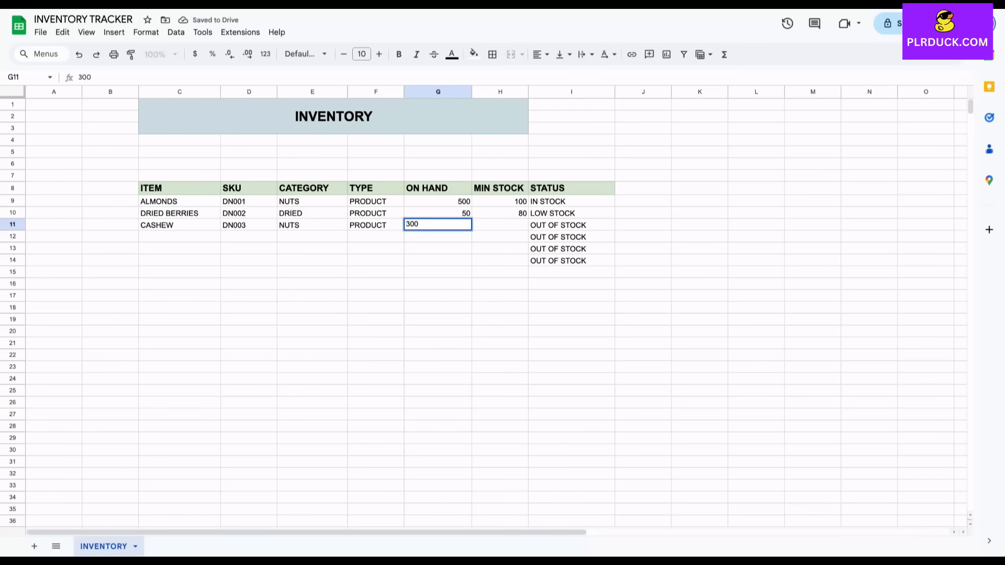
{"action": "left_click", "coordinate": [249, 295]}
- Enter the DRIED MANGO item in row 12 with SKU DN004, CATEGORY DRIED, TYPE PRODUCT, ON HAND 200 and MIN STOCK 70
{"action": "left_click", "coordinate": [179, 237]}
{"action": "type", "text": "DRIED MANGO"}
{"action": "key", "text": "Tab"}
{"action": "type", "text": "DN004"}
{"action": "key", "text": "Tab"}
{"action": "type", "text": "DRIED"}
{"action": "key", "text": "Tab"}
{"action": "type", "text": "PRODUCT"}
{"action": "key", "text": "Tab"}
{"action": "type", "text": "200\t70"}
{"action": "left_click", "coordinate": [312, 307]}
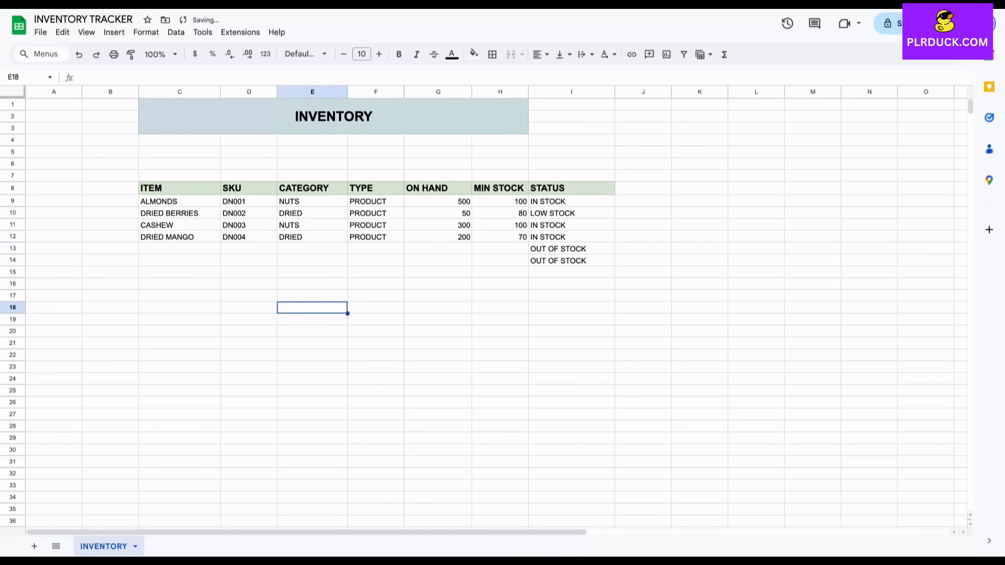
- Clear the surplus STATUS formulas from the rows without items, I13:I14
{"action": "left_click", "coordinate": [572, 249]}
{"action": "key", "text": "shift+Down"}
{"action": "key", "text": "Delete"}
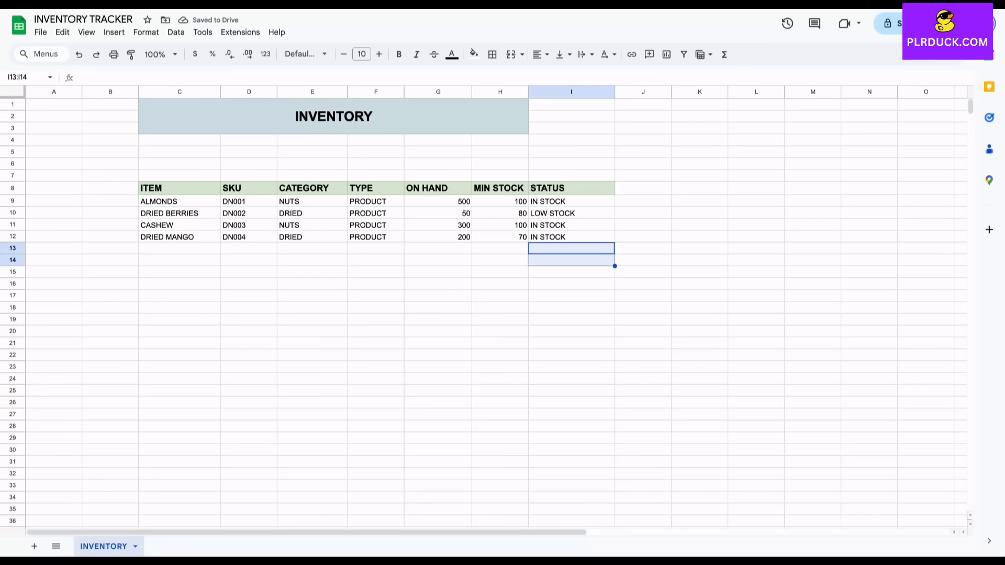
- Add a new sheet to the spreadsheet and name it SALES
{"action": "left_click", "coordinate": [500, 355]}
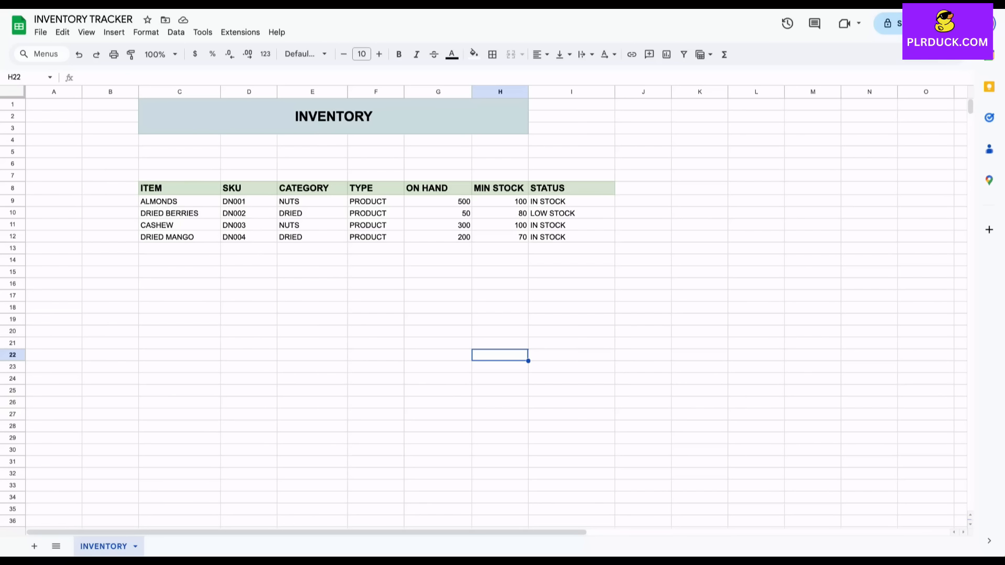
{"action": "left_click", "coordinate": [34, 545]}
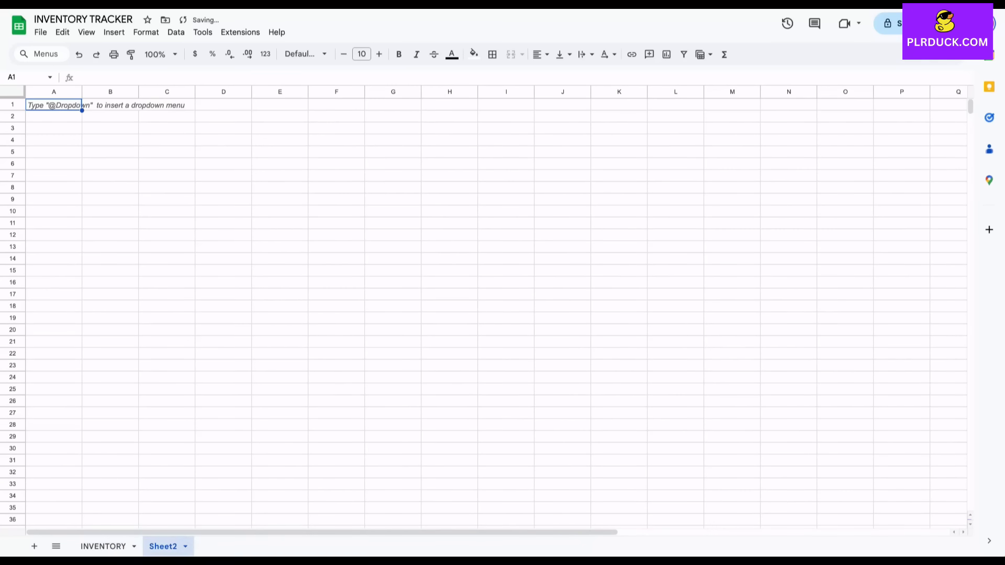
{"action": "double_click", "coordinate": [163, 546]}
{"action": "type", "text": "SALES"}
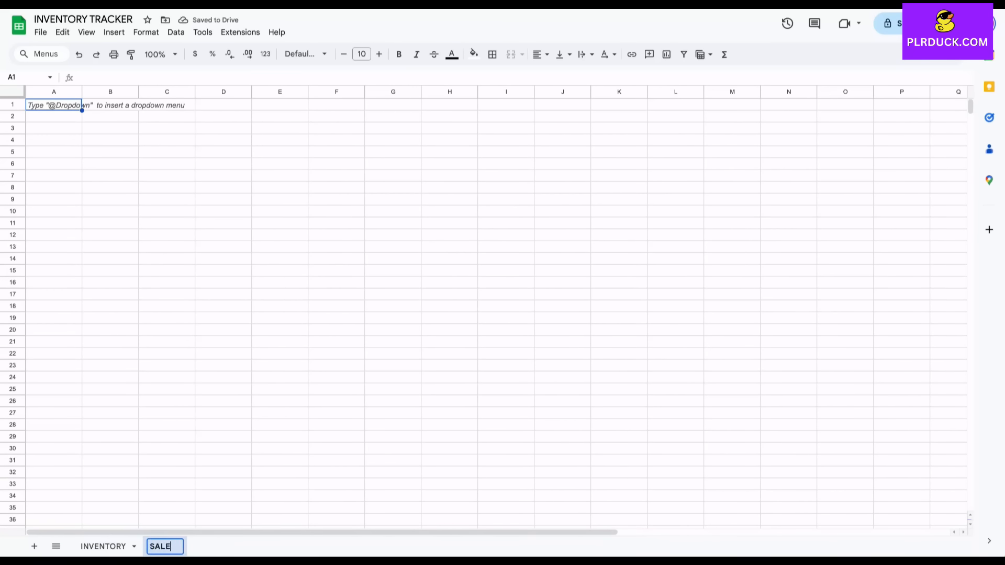
{"action": "left_click", "coordinate": [336, 282]}
- Merge cells D1:H3 on the SALES sheet and enter the title SALES in the merged cell
{"action": "left_click_drag", "start_coordinate": [223, 104], "coordinate": [450, 128]}
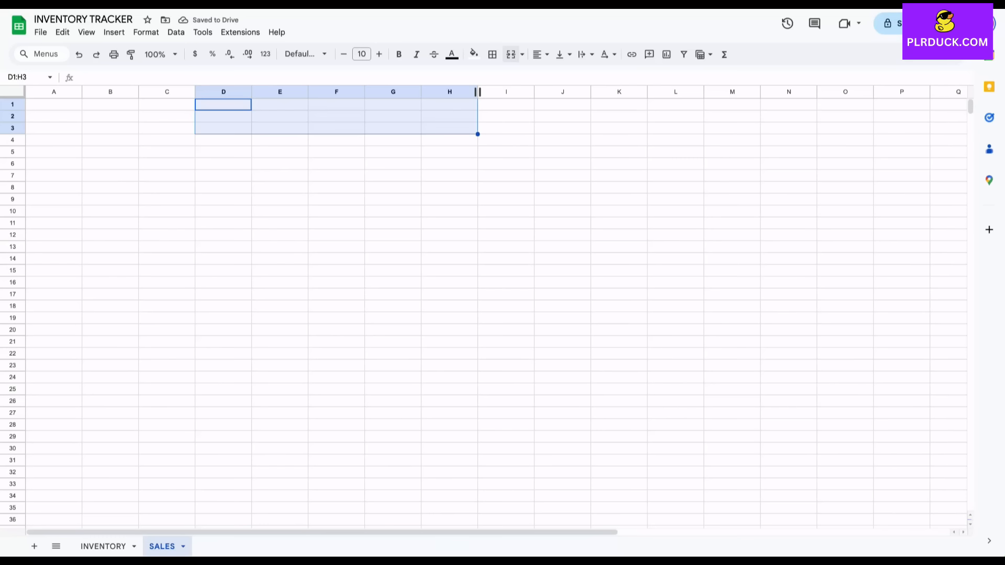
{"action": "left_click", "coordinate": [511, 54]}
{"action": "type", "text": "SALES"}
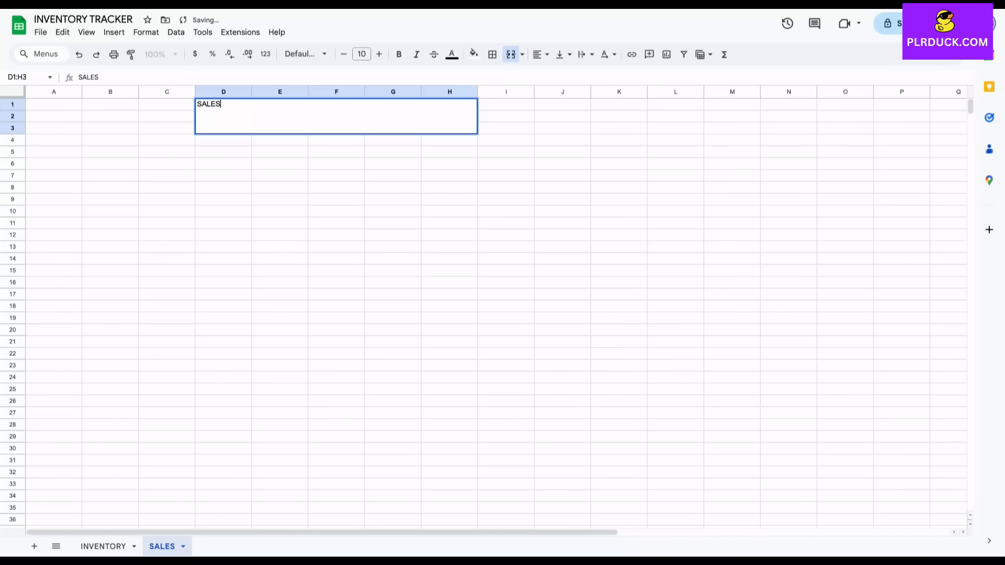
{"action": "left_click", "coordinate": [336, 175]}
- Set the SALES title to font size 20 and make it bold
{"action": "left_click", "coordinate": [336, 116]}
{"action": "left_click", "coordinate": [379, 54]}
{"action": "left_click", "coordinate": [379, 54]}
{"action": "left_click", "coordinate": [379, 54]}
{"action": "left_click", "coordinate": [379, 54]}
{"action": "left_click", "coordinate": [379, 54]}
{"action": "left_click", "coordinate": [378, 54]}
{"action": "left_click", "coordinate": [379, 54]}
{"action": "left_click", "coordinate": [379, 54]}
{"action": "left_click", "coordinate": [379, 54]}
{"action": "left_click", "coordinate": [379, 54]}
{"action": "left_click", "coordinate": [399, 54]}
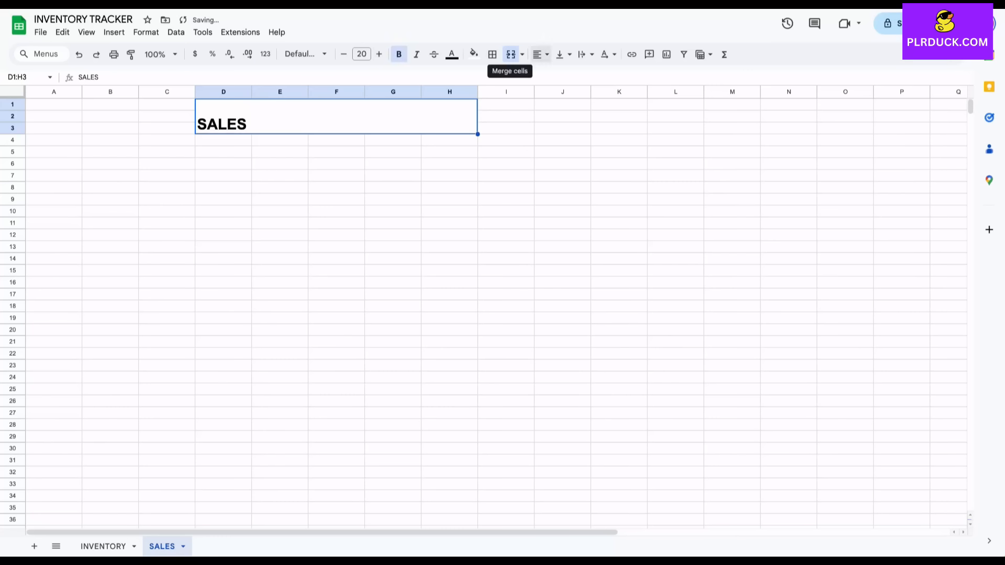
- Center the SALES title horizontally and vertically in its merged cell and fill the cell with light orange
{"action": "left_click", "coordinate": [540, 53]}
{"action": "left_click", "coordinate": [558, 75]}
{"action": "left_click", "coordinate": [564, 54]}
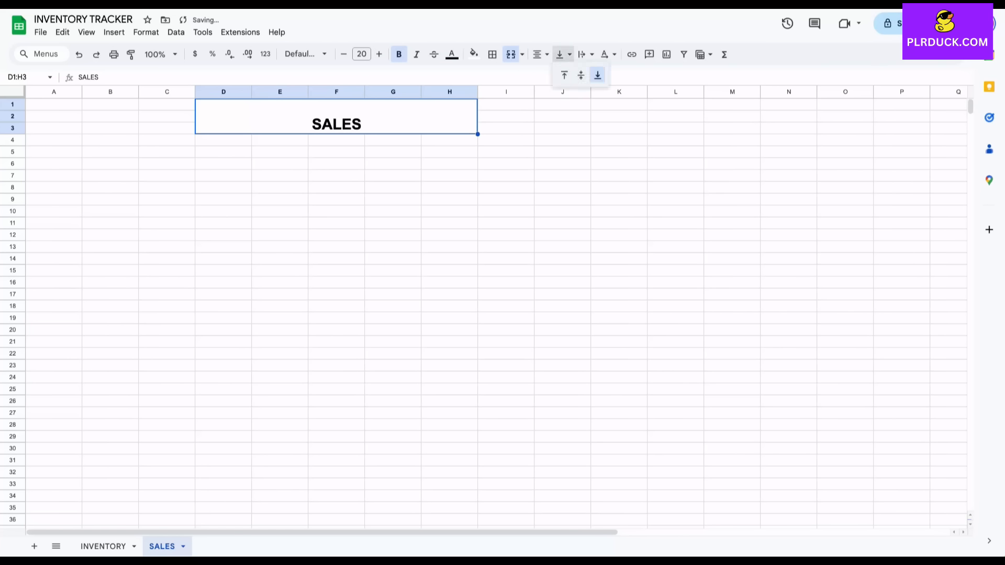
{"action": "left_click", "coordinate": [581, 75]}
{"action": "left_click", "coordinate": [473, 54]}
{"action": "left_click", "coordinate": [501, 129]}
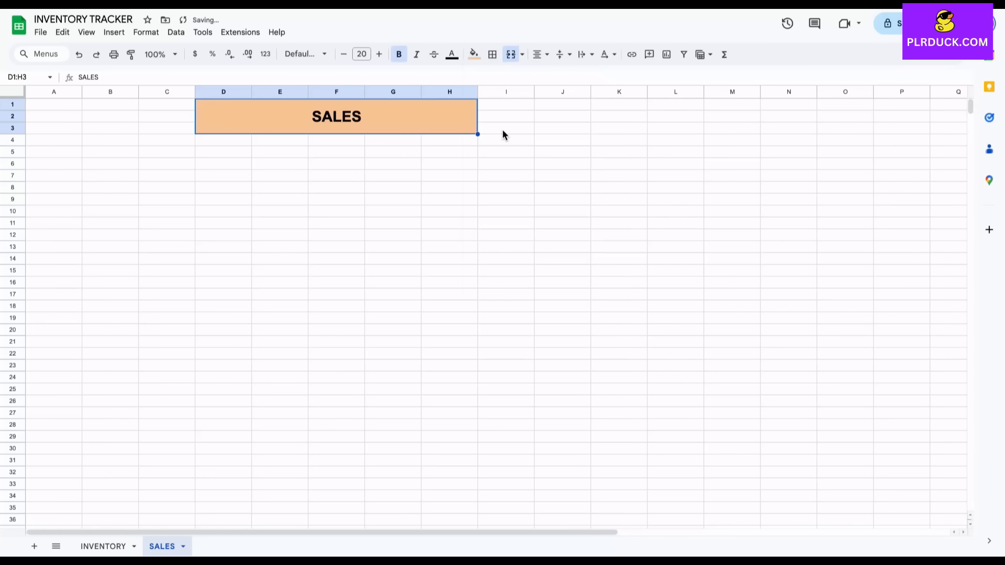
- Enter the column headers DATE, ID, ITEM, SKU, QTY and STATUS in C7:H7 of the SALES sheet
{"action": "left_click", "coordinate": [167, 223]}
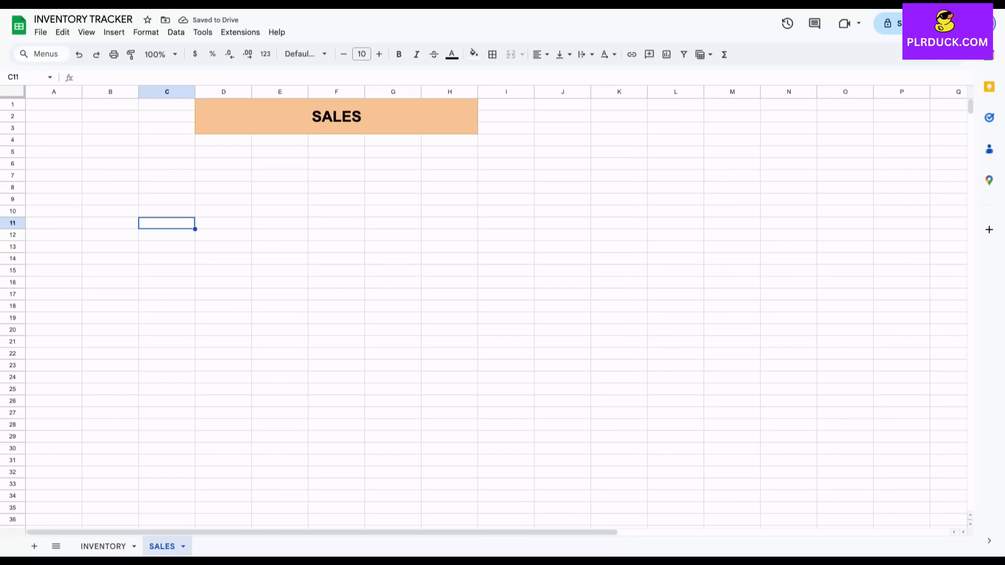
{"action": "left_click", "coordinate": [166, 175]}
{"action": "type", "text": "DATE"}
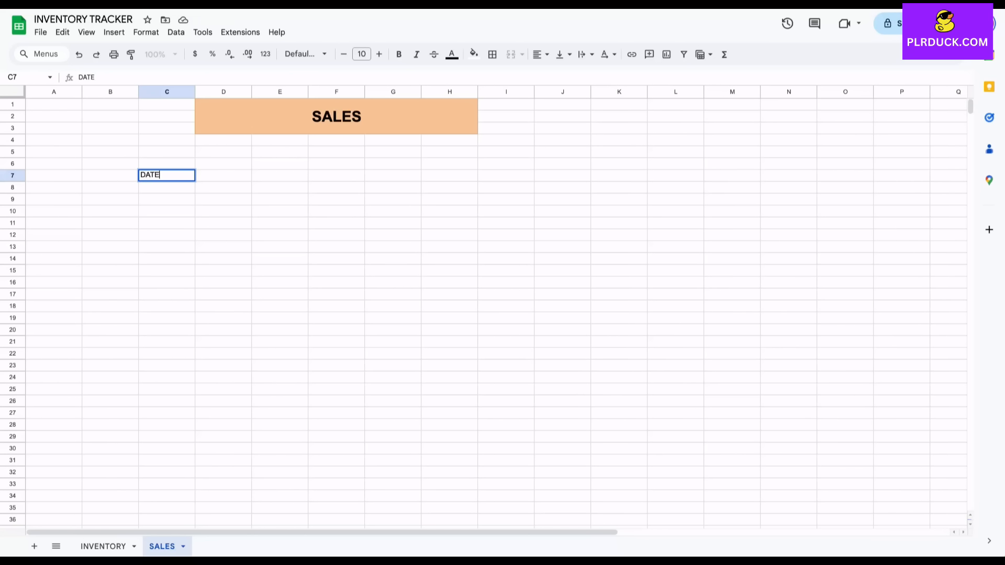
{"action": "key", "text": "Tab"}
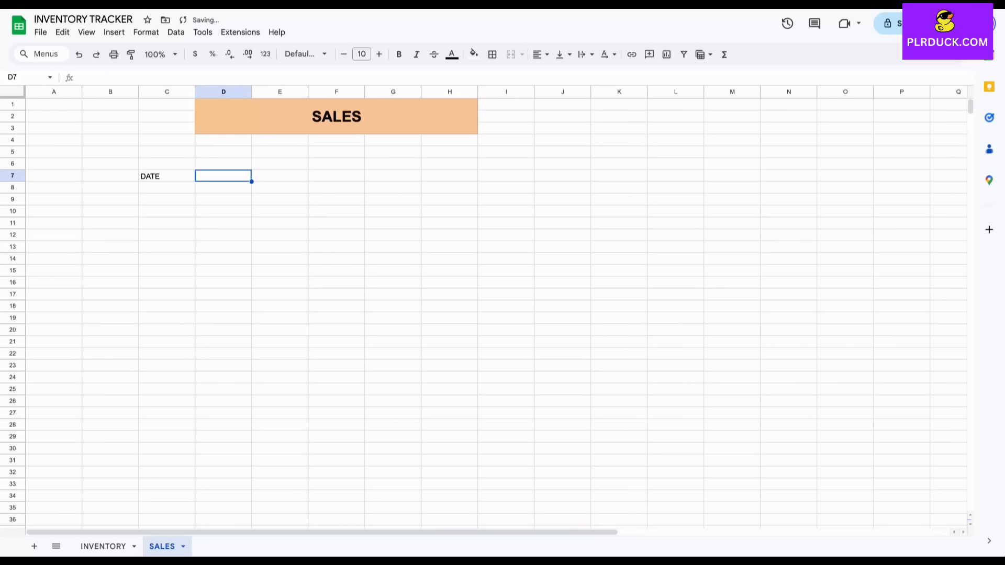
{"action": "type", "text": "ID"}
{"action": "key", "text": "Tab"}
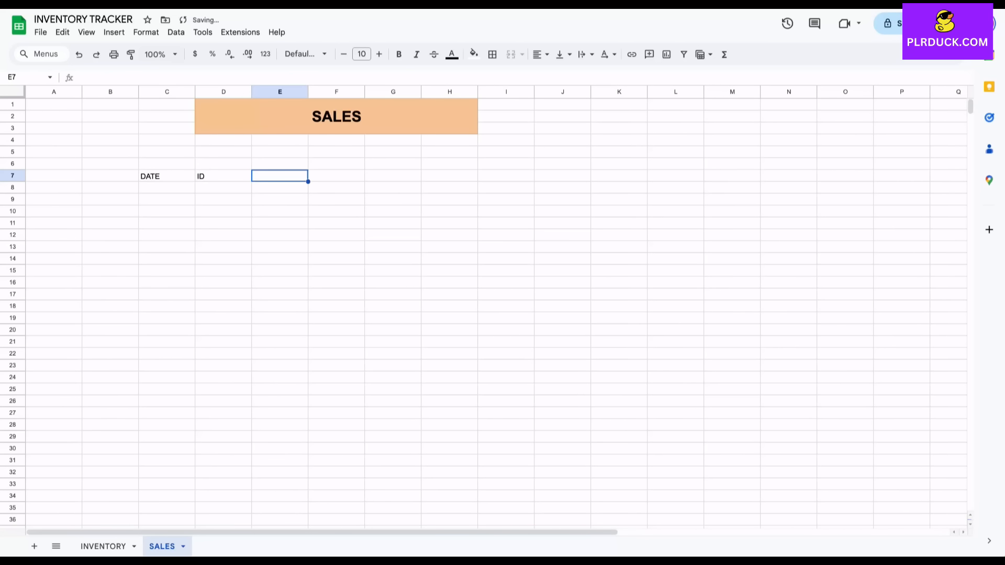
{"action": "type", "text": "ITEM"}
{"action": "key", "text": "Tab"}
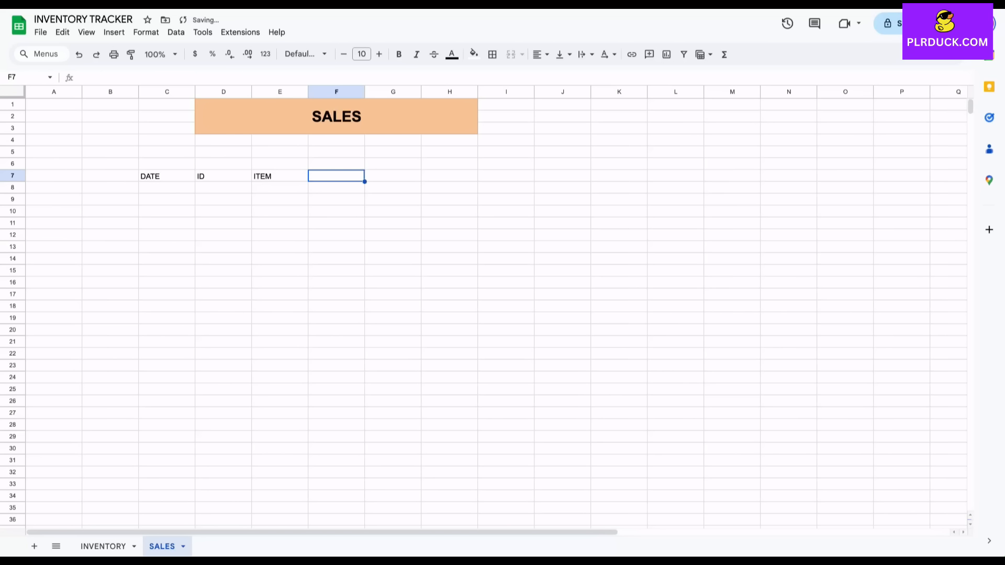
{"action": "type", "text": "SKU"}
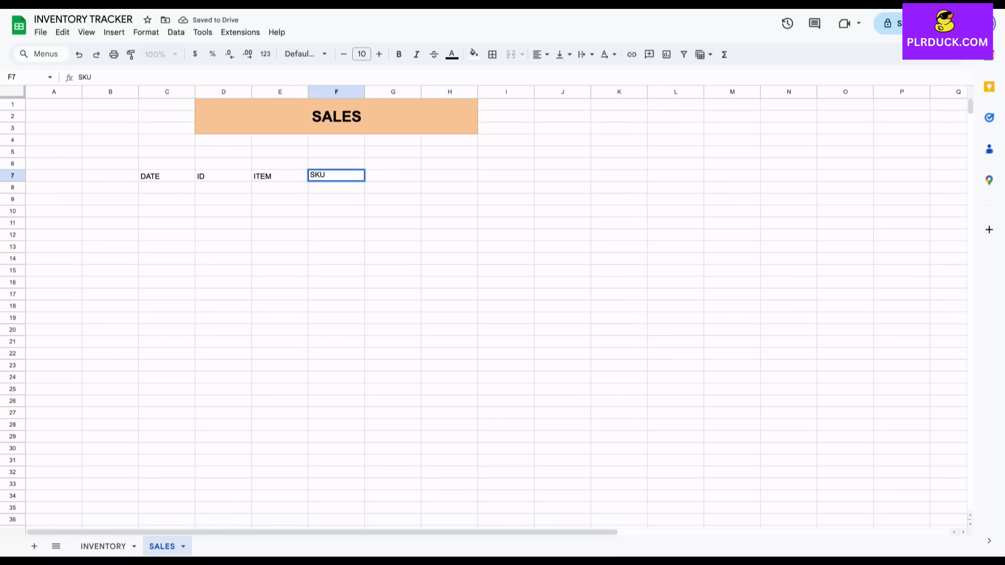
{"action": "key", "text": "Tab"}
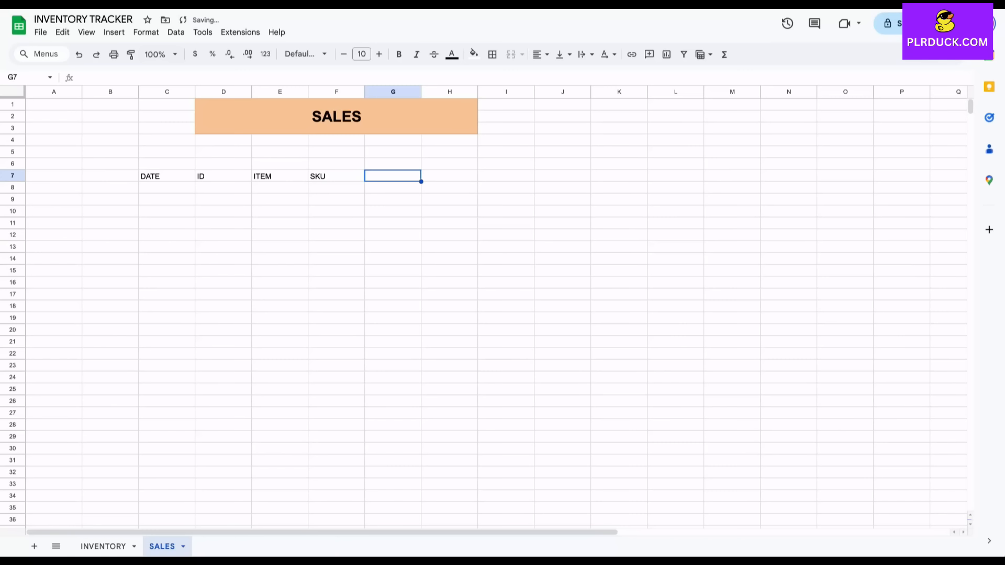
{"action": "type", "text": "QTY"}
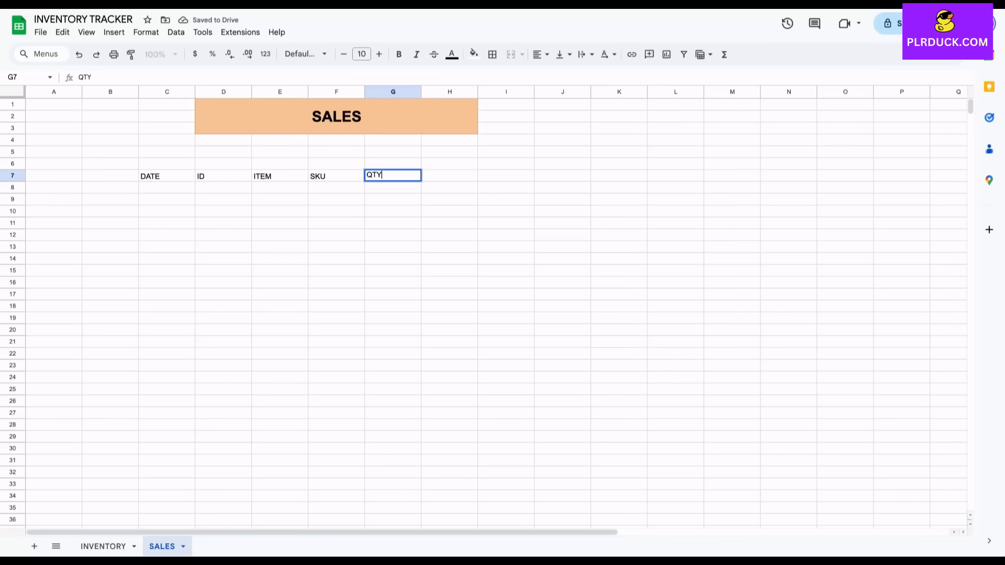
{"action": "key", "text": "Tab"}
{"action": "type", "text": "STATUS"}
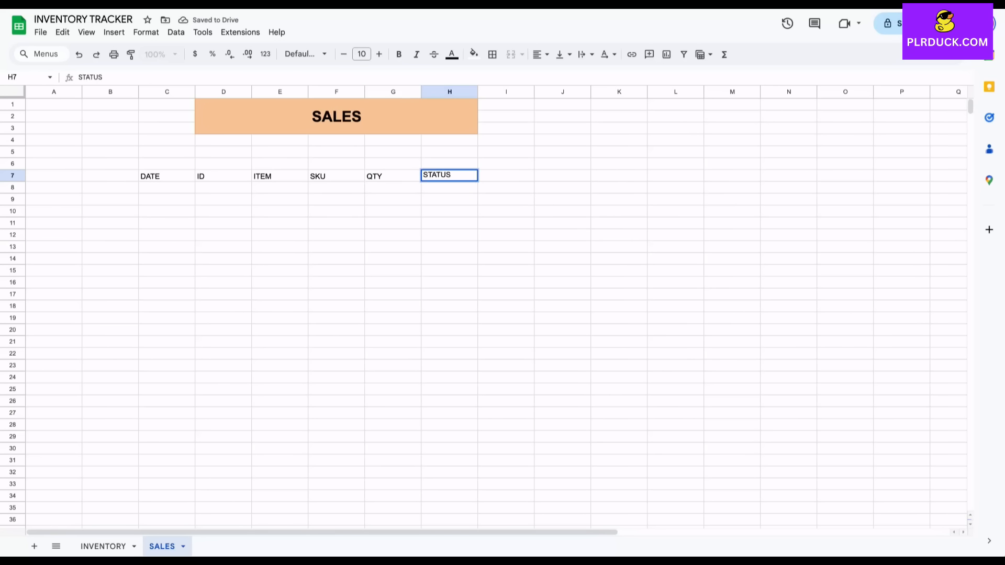
{"action": "left_click", "coordinate": [393, 235]}
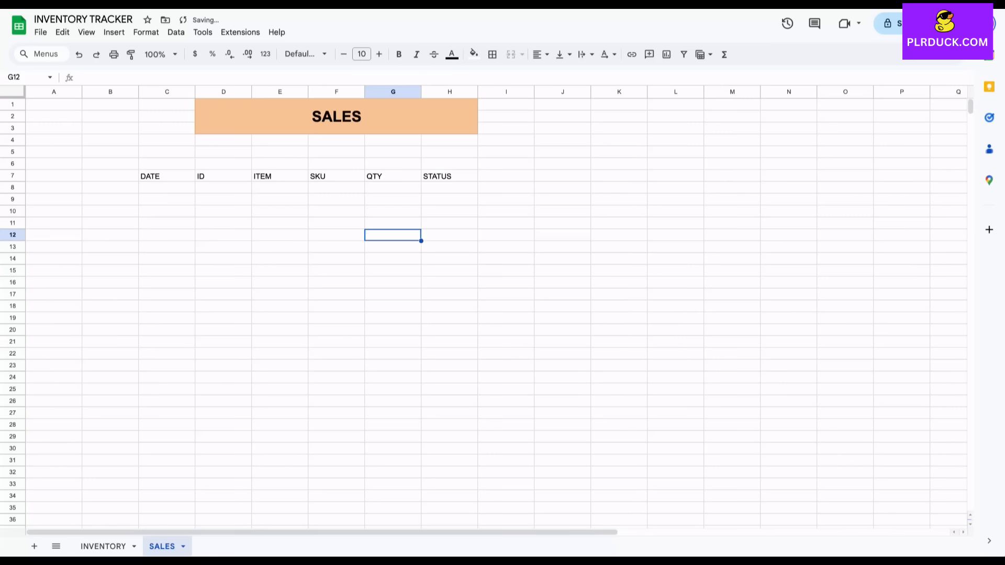
- Format the headers in C7:H7 as bold, font size 12, with a light magenta fill
{"action": "left_click", "coordinate": [449, 175]}
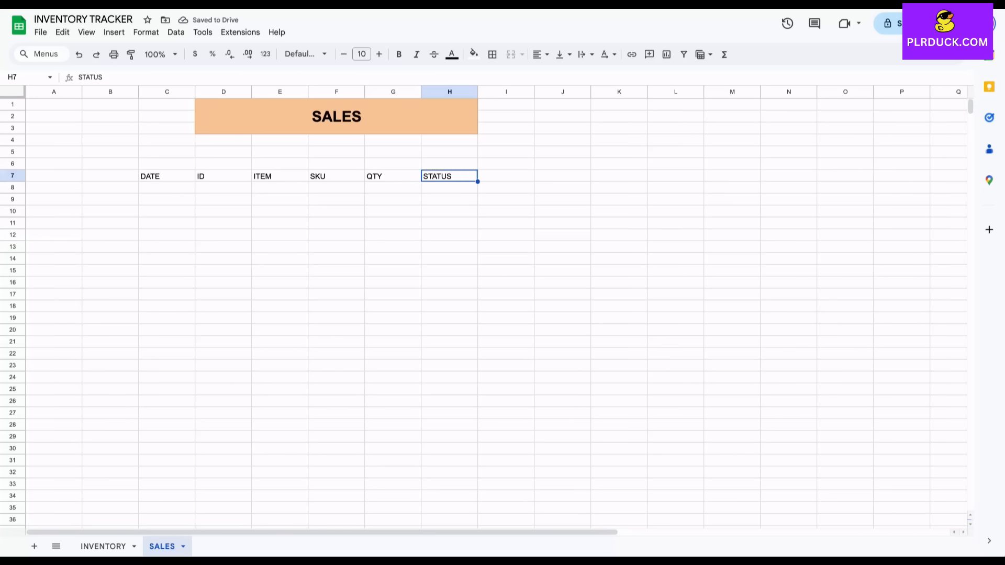
{"action": "left_click", "coordinate": [167, 210]}
{"action": "left_click_drag", "start_coordinate": [166, 176], "coordinate": [449, 176]}
{"action": "left_click", "coordinate": [398, 54]}
{"action": "double_click", "coordinate": [379, 54]}
{"action": "left_click", "coordinate": [473, 54]}
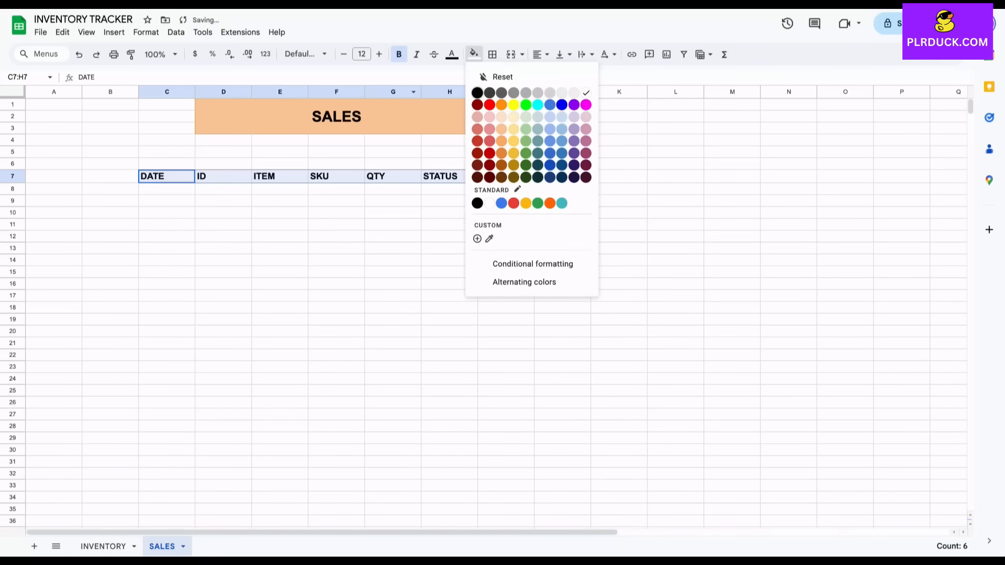
{"action": "left_click", "coordinate": [586, 117]}
- Widen the STATUS, ITEM and DATE columns of the sales table
{"action": "left_click_drag", "start_coordinate": [477, 91], "coordinate": [507, 91]}
{"action": "left_click_drag", "start_coordinate": [307, 92], "coordinate": [348, 92]}
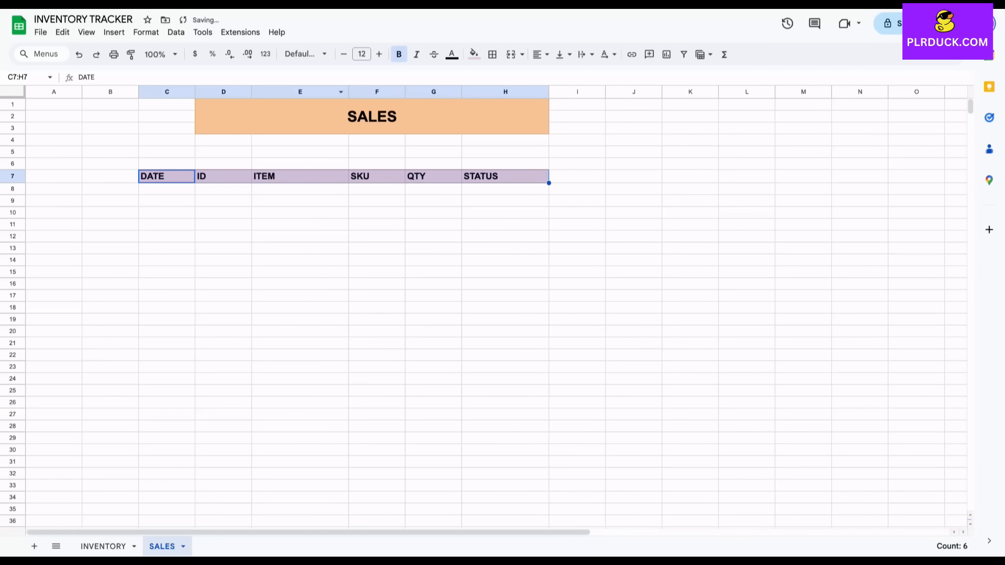
{"action": "left_click_drag", "start_coordinate": [195, 91], "coordinate": [206, 91]}
{"action": "left_click", "coordinate": [312, 261]}
- Enter the first sale in row 8 with DATE 5 Jan 2025, ID IN001 and ITEM ALMONDS
{"action": "double_click", "coordinate": [173, 189]}
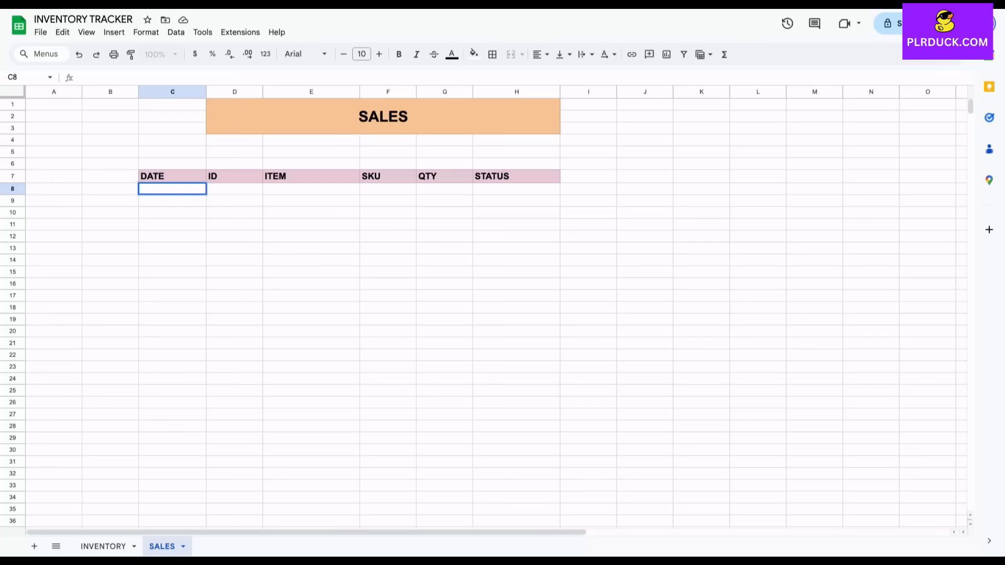
{"action": "type", "text": "5 JAN 2025"}
{"action": "key", "text": "Tab"}
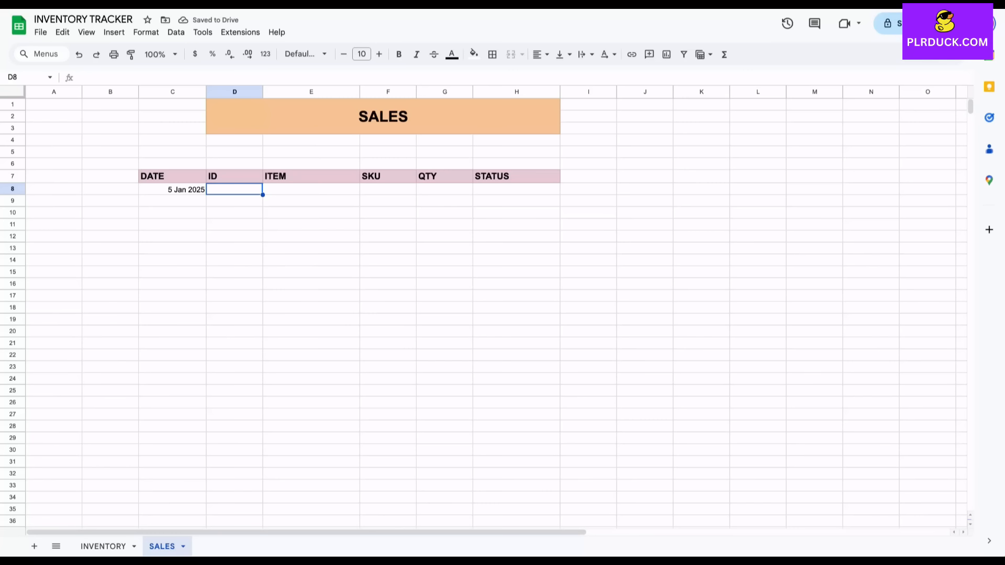
{"action": "type", "text": "IN001"}
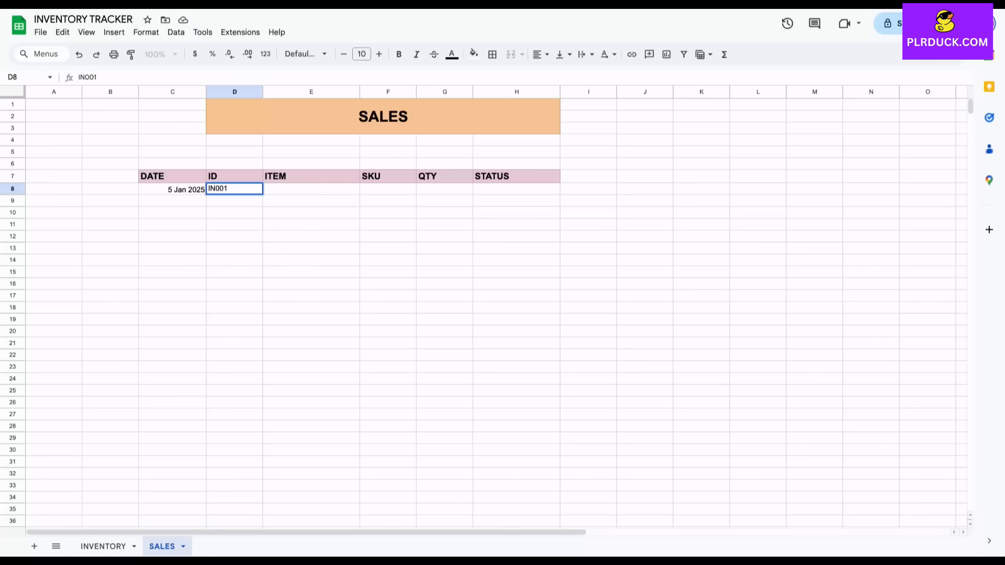
{"action": "left_click", "coordinate": [233, 225]}
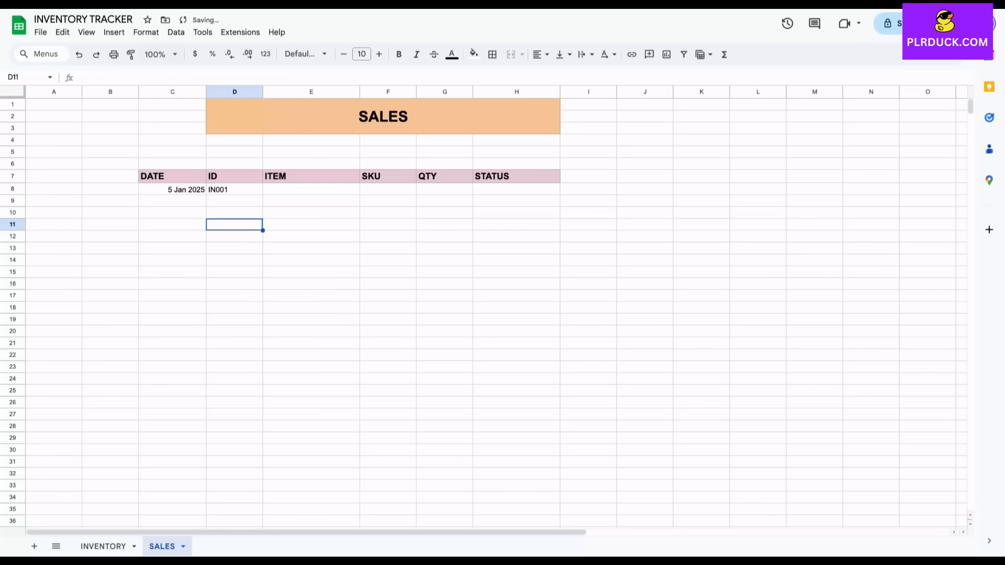
{"action": "left_click", "coordinate": [172, 189]}
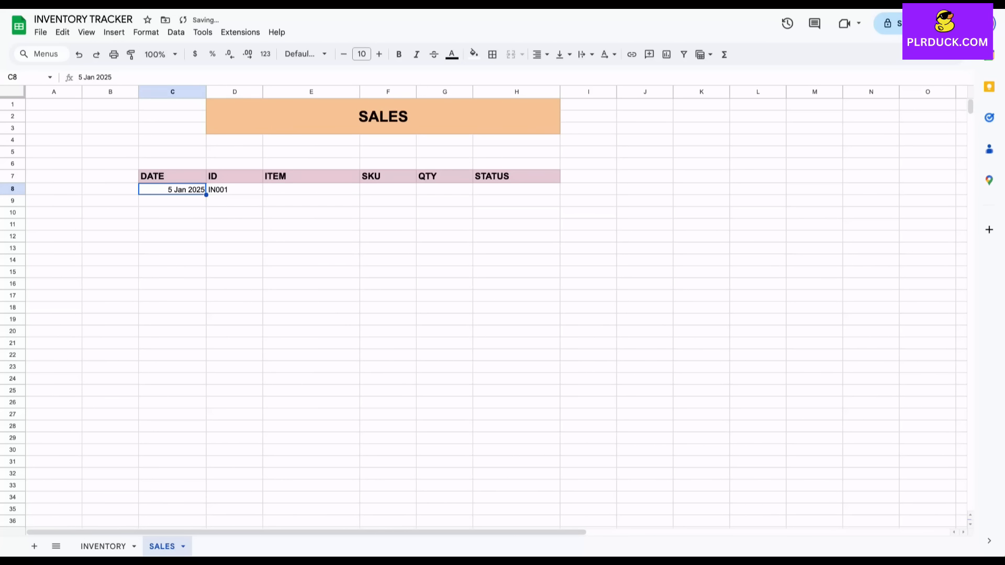
{"action": "left_click", "coordinate": [310, 189]}
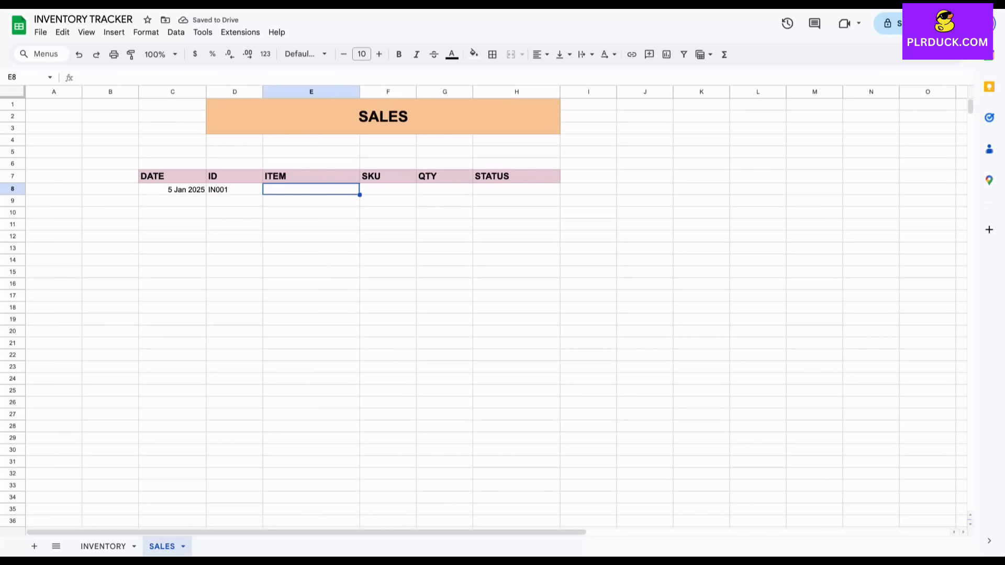
{"action": "type", "text": "AL"}
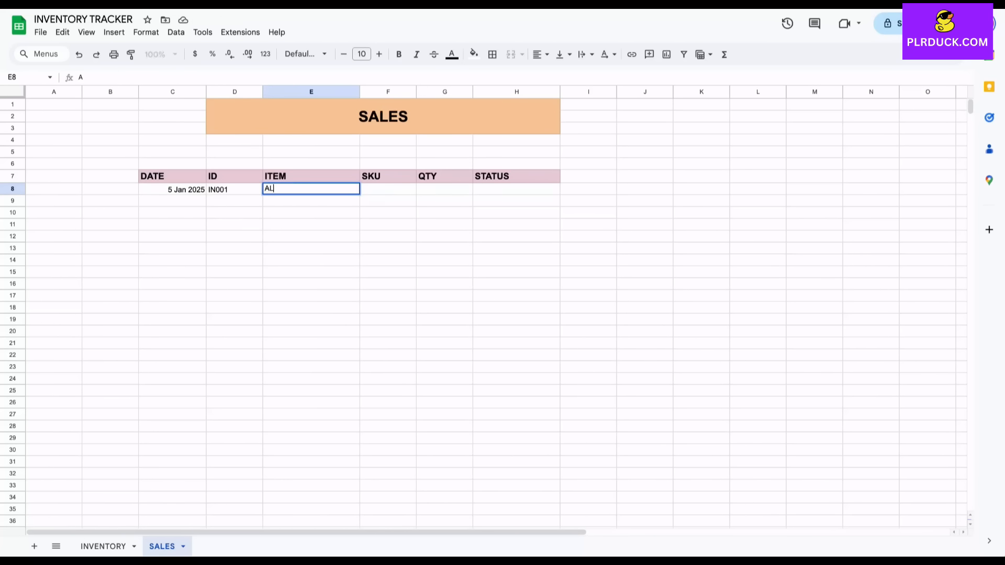
{"action": "type", "text": "MONDS"}
{"action": "key", "text": "Tab"}
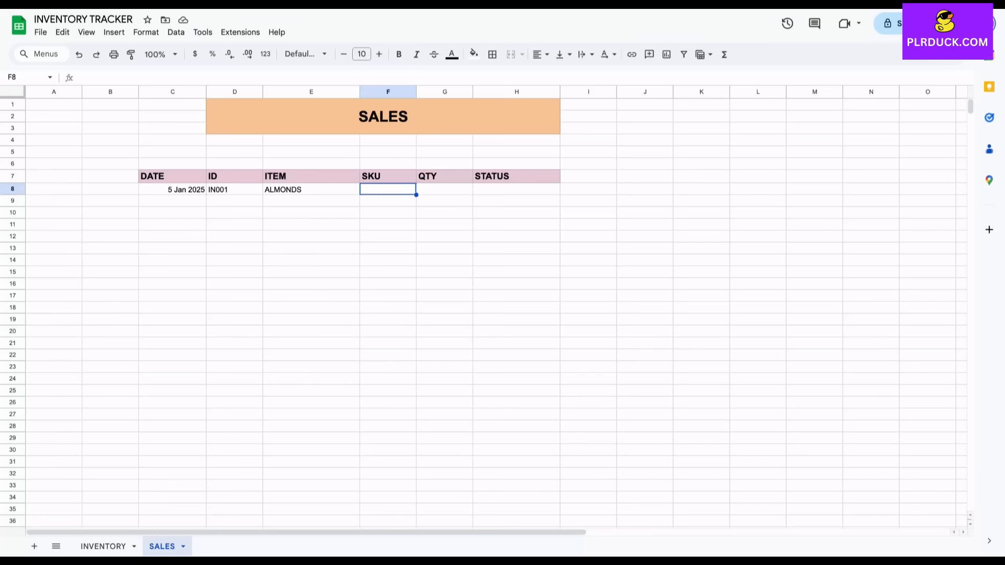
- Enter =IFERROR(VLOOKUP(E8,INVENTORY!C9:D12,2.FALSE),"") in F8 of the SALES sheet as the SKU lookup for the first sale
{"action": "left_click", "coordinate": [103, 546]}
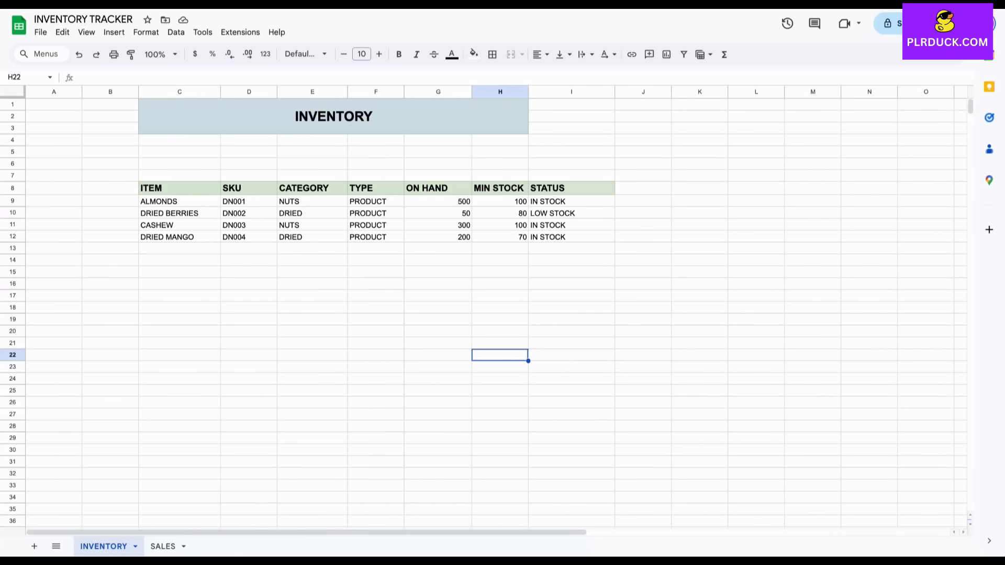
{"action": "left_click", "coordinate": [162, 547]}
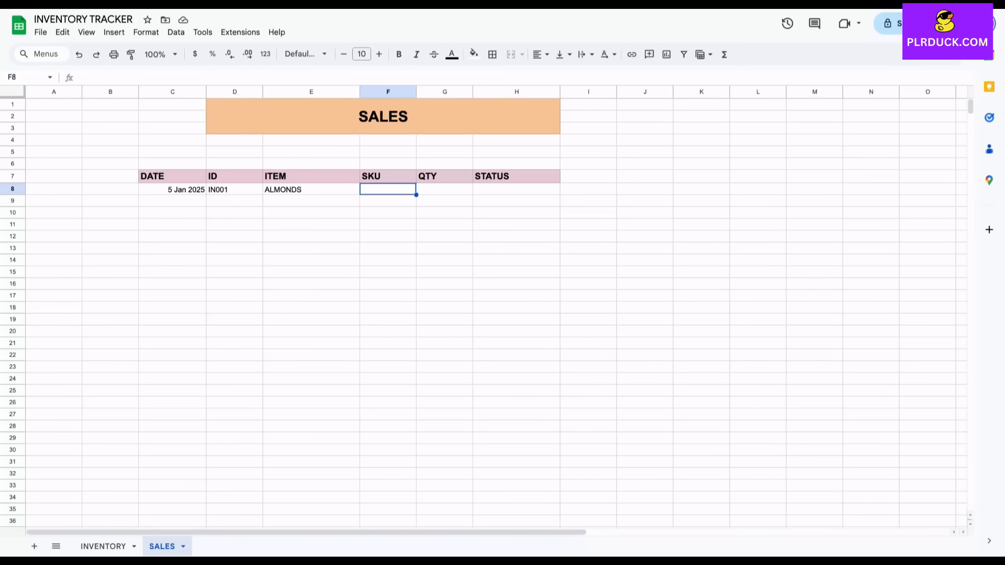
{"action": "type", "text": "=IF"}
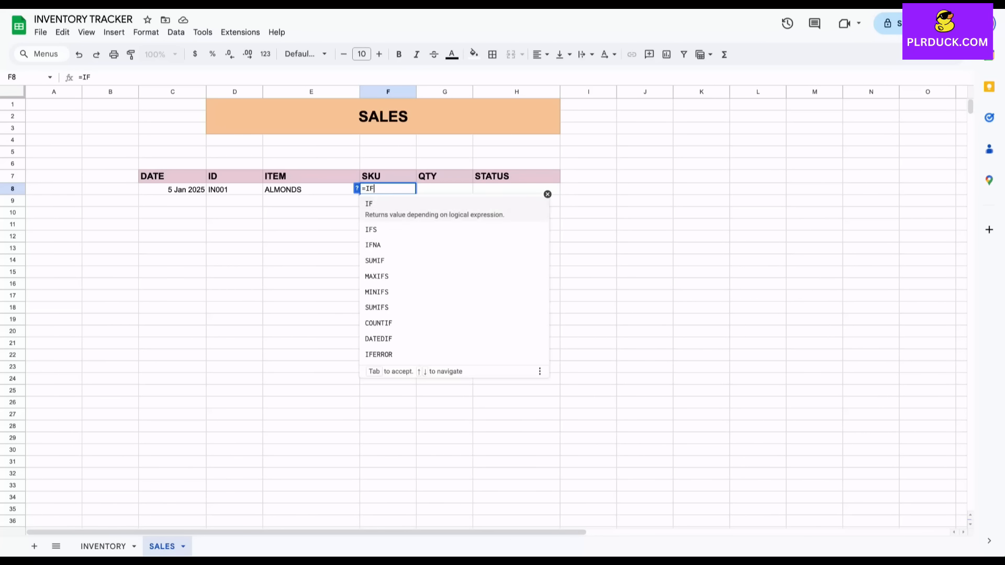
{"action": "type", "text": "ERROR(VLOOK"}
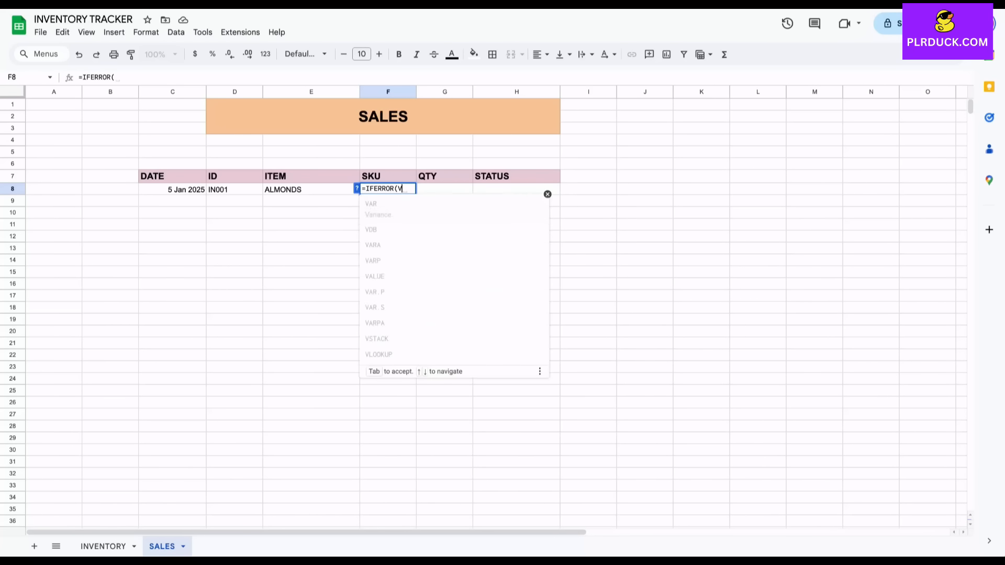
{"action": "type", "text": "P"}
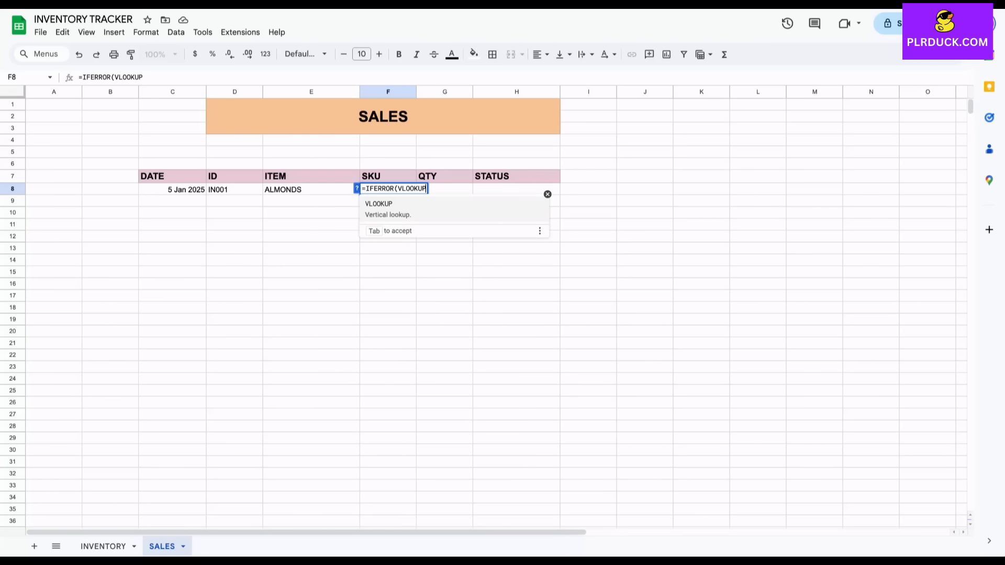
{"action": "type", "text": "("}
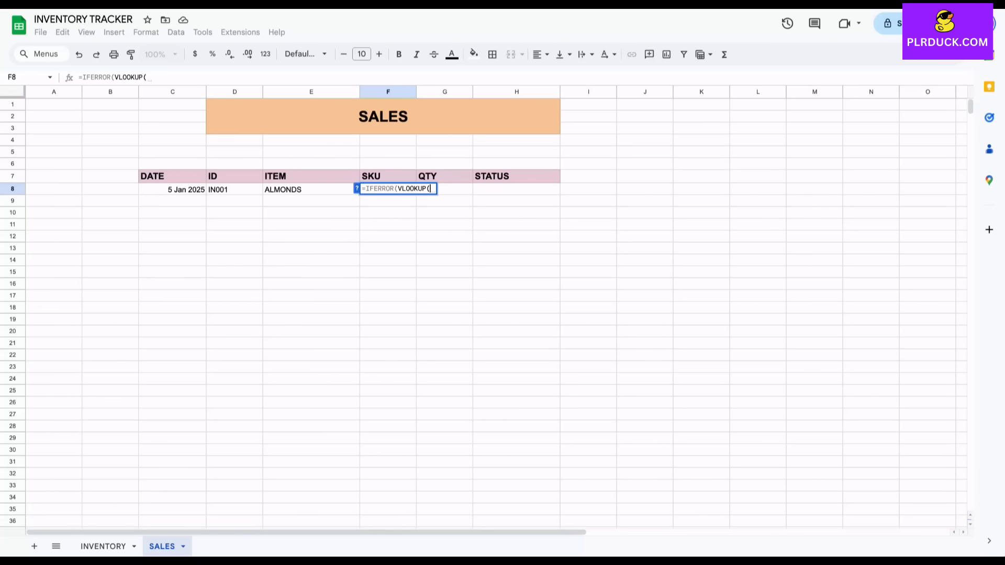
{"action": "left_click", "coordinate": [311, 190]}
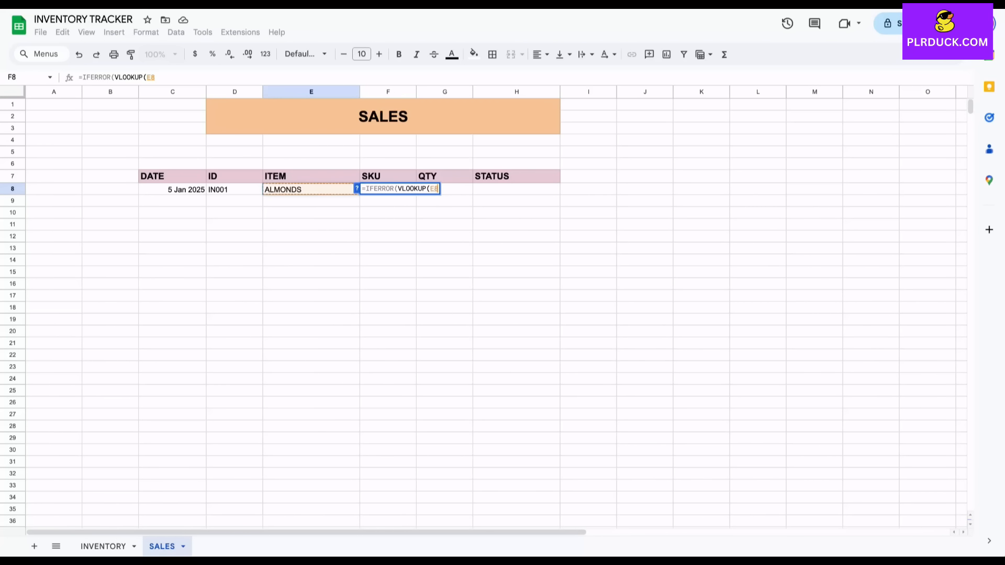
{"action": "type", "text": ","}
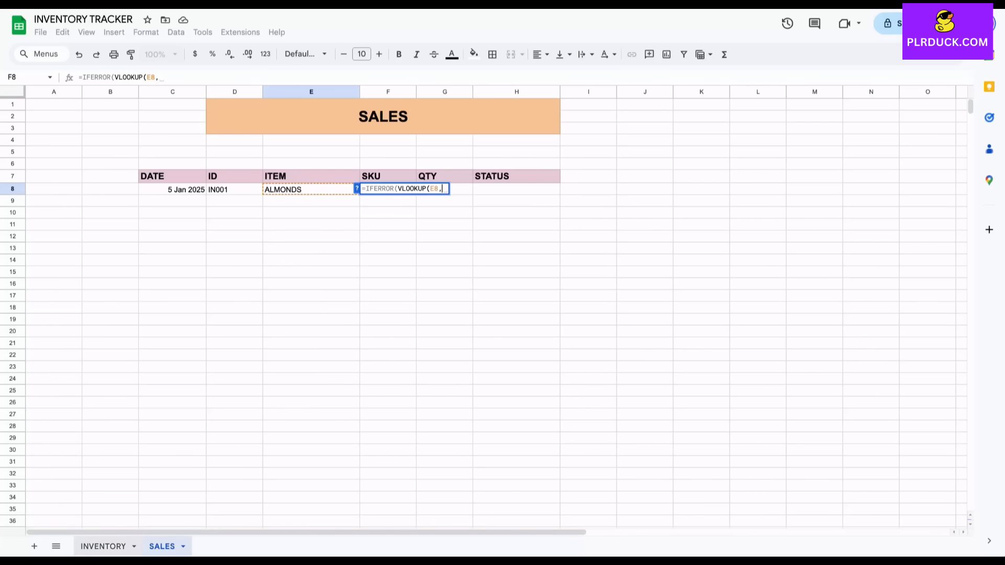
{"action": "left_click", "coordinate": [103, 546]}
{"action": "left_click_drag", "start_coordinate": [163, 201], "coordinate": [246, 237]}
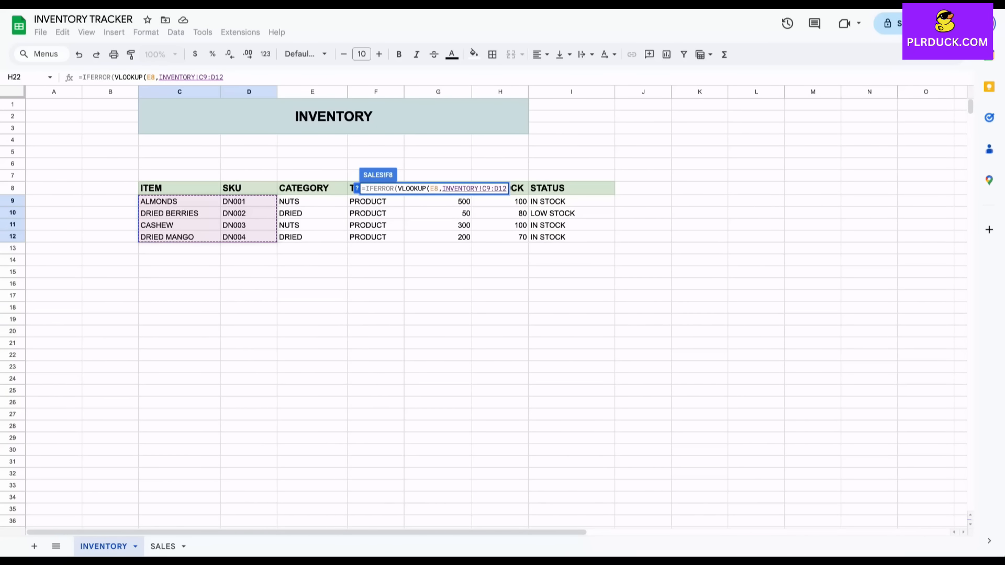
{"action": "type", "text": ","}
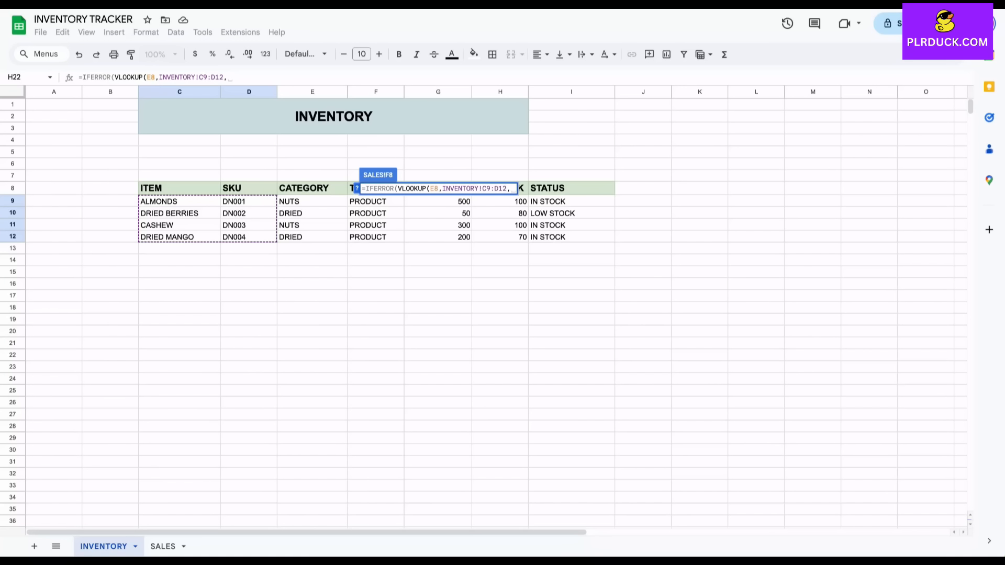
{"action": "type", "text": "2.FALSE"}
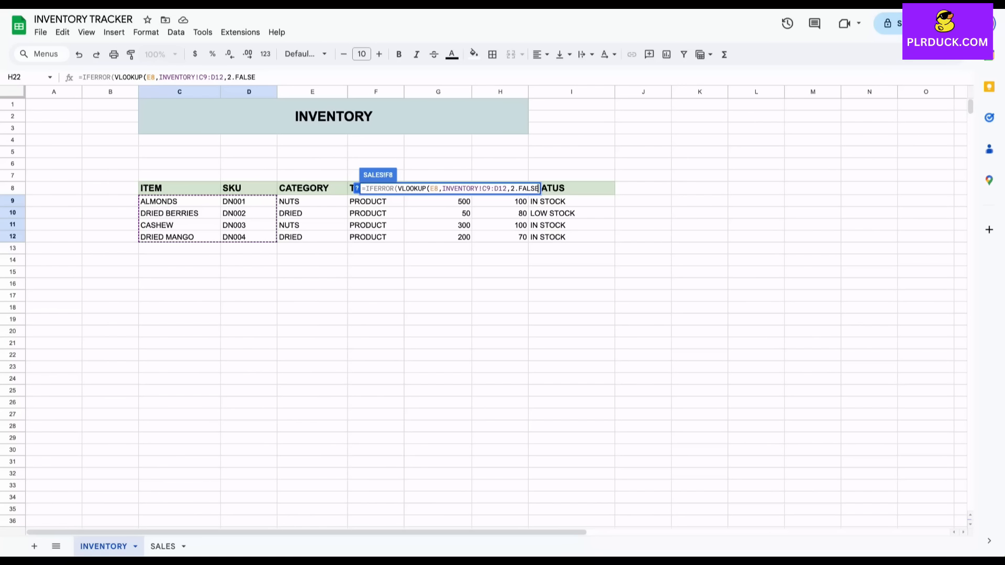
{"action": "type", "text": ")"}
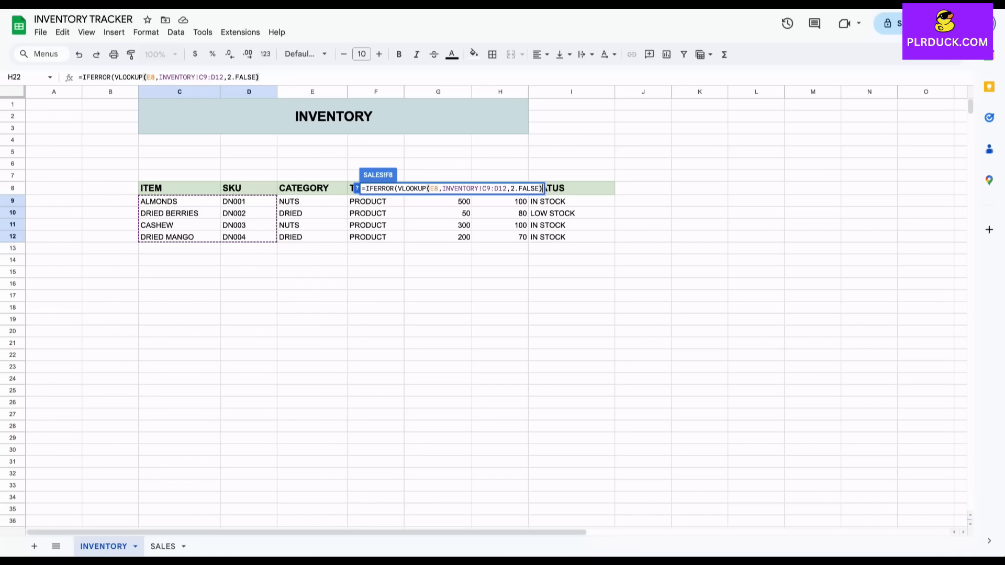
{"action": "type", "text": ",\"\")"}
{"action": "key", "text": "Return"}
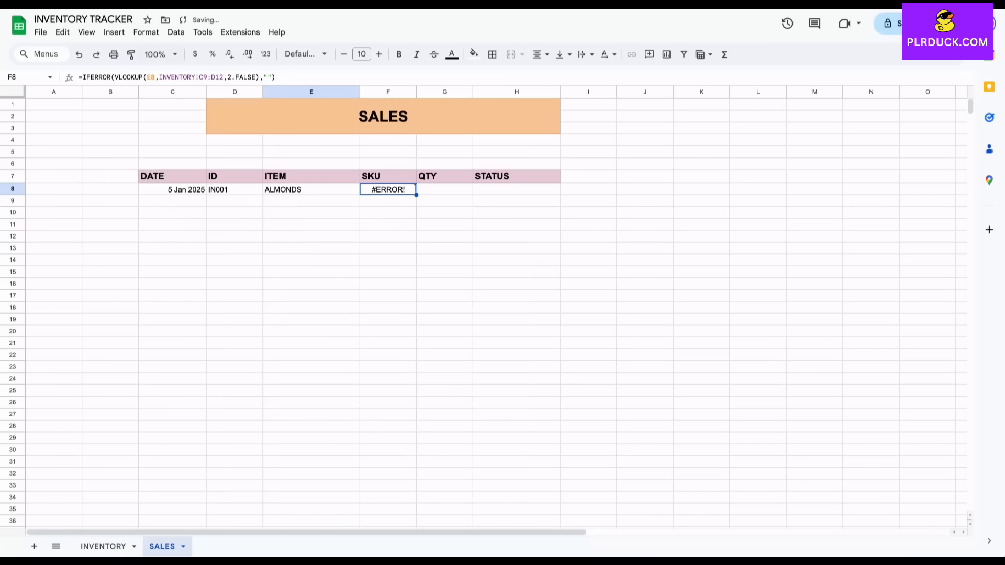
- Replace the period before FALSE in the F8 formula with a comma and fill the formula down to F11
{"action": "key", "text": "Return"}
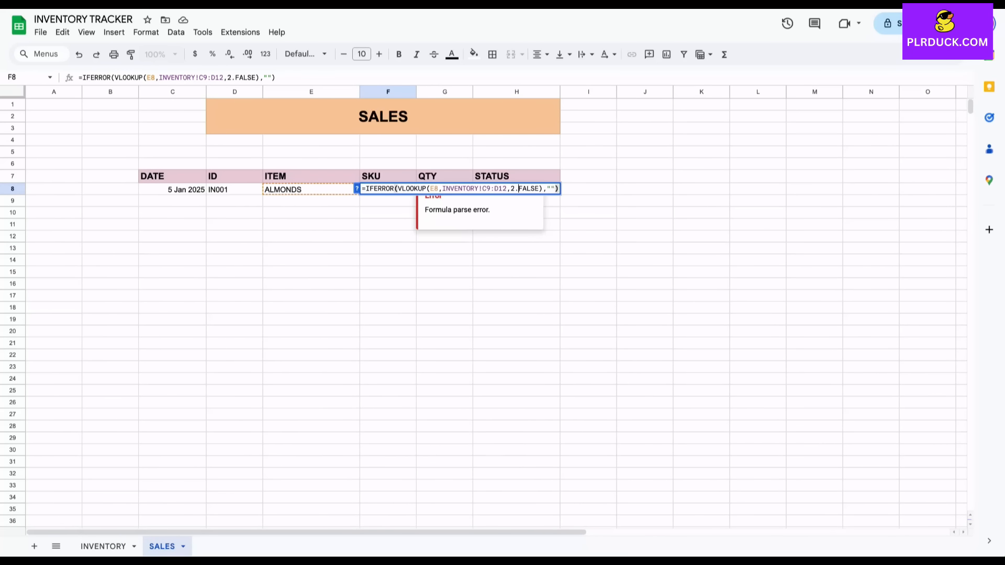
{"action": "key", "text": "BackSpace"}
{"action": "type", "text": ","}
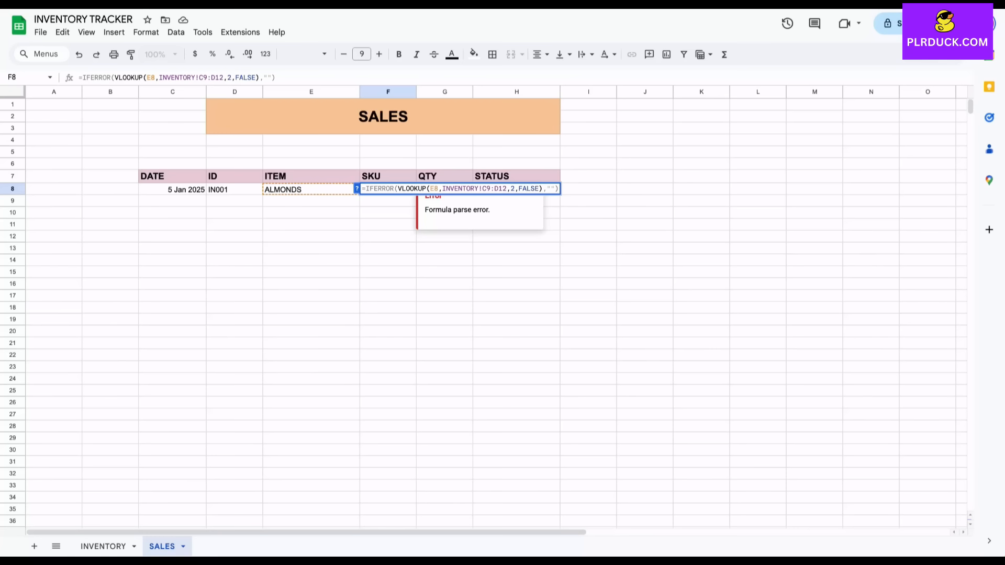
{"action": "key", "text": "Return"}
{"action": "left_click", "coordinate": [388, 189]}
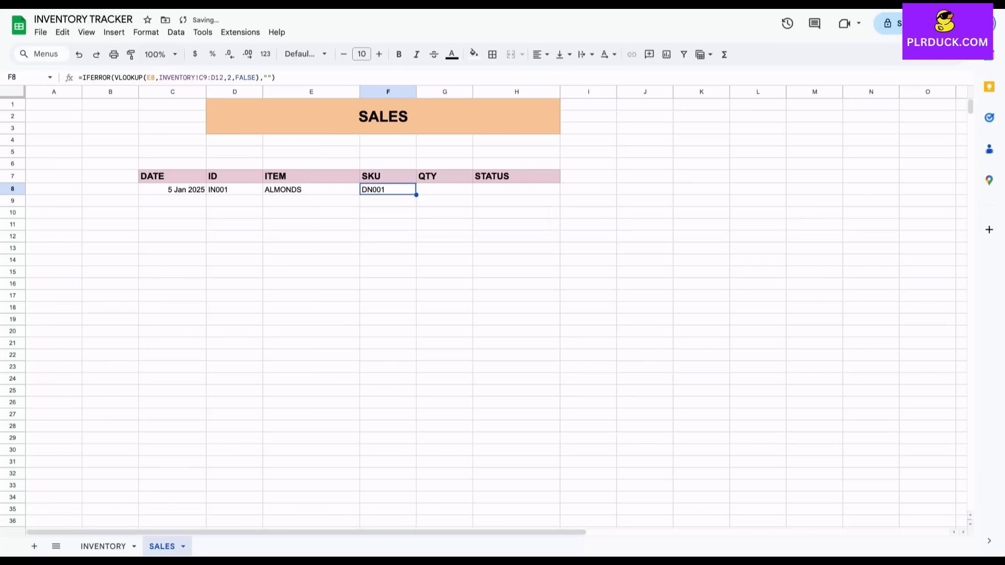
{"action": "left_click_drag", "start_coordinate": [416, 195], "coordinate": [416, 225]}
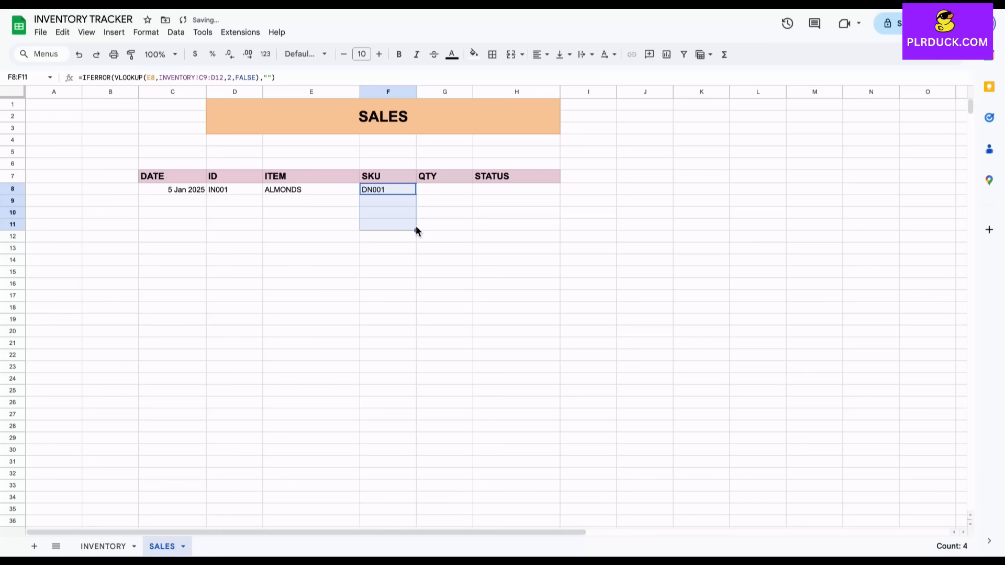
- Make the lookup range in the F8 formula absolute as INVENTORY!$C$9:$D$12
{"action": "left_click", "coordinate": [388, 189]}
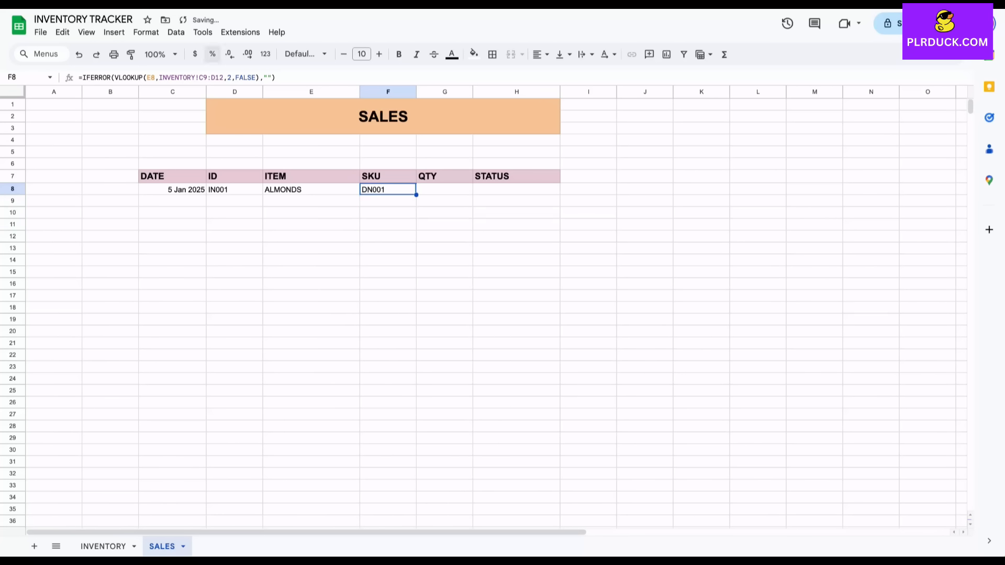
{"action": "left_click", "coordinate": [200, 78]}
{"action": "type", "text": "$"}
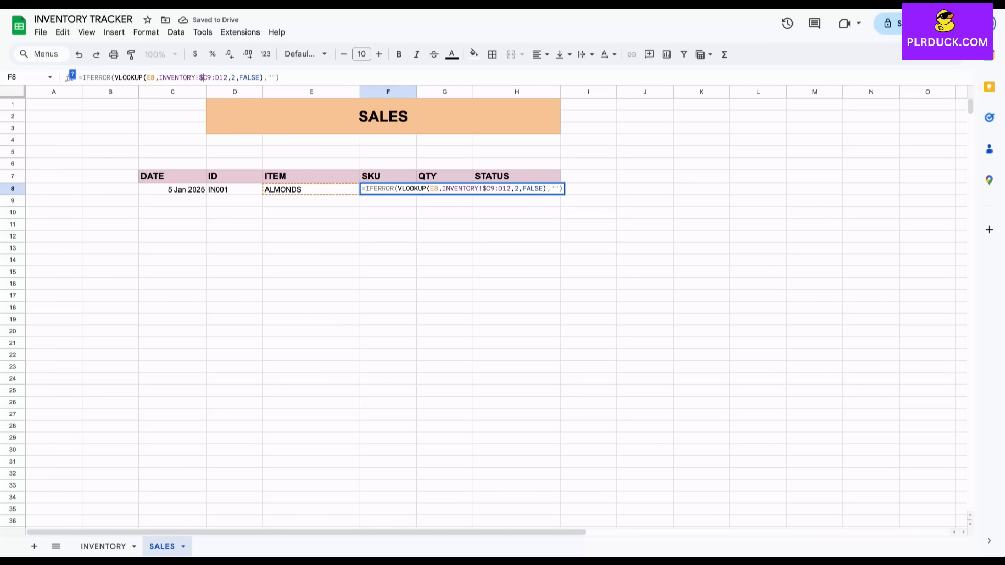
{"action": "key", "text": "Right"}
{"action": "type", "text": "$"}
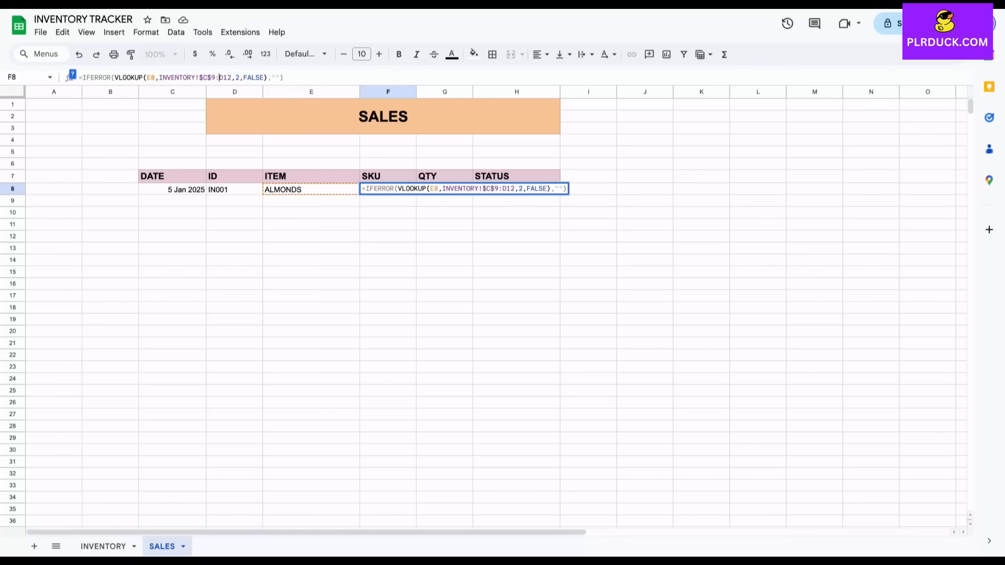
{"action": "key", "text": "Right"}
{"action": "key", "text": "Right"}
{"action": "type", "text": "$"}
{"action": "key", "text": "Right"}
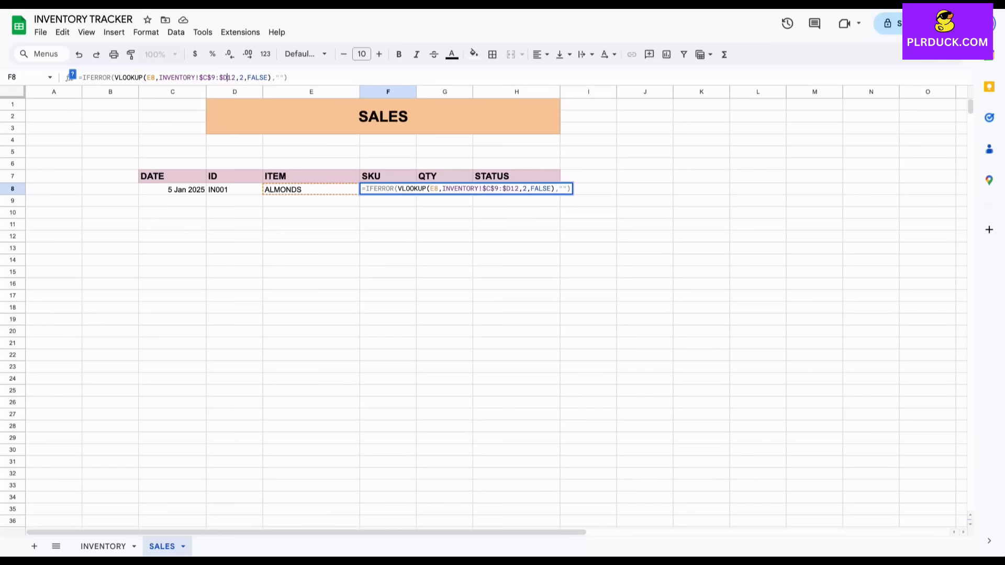
{"action": "type", "text": "$"}
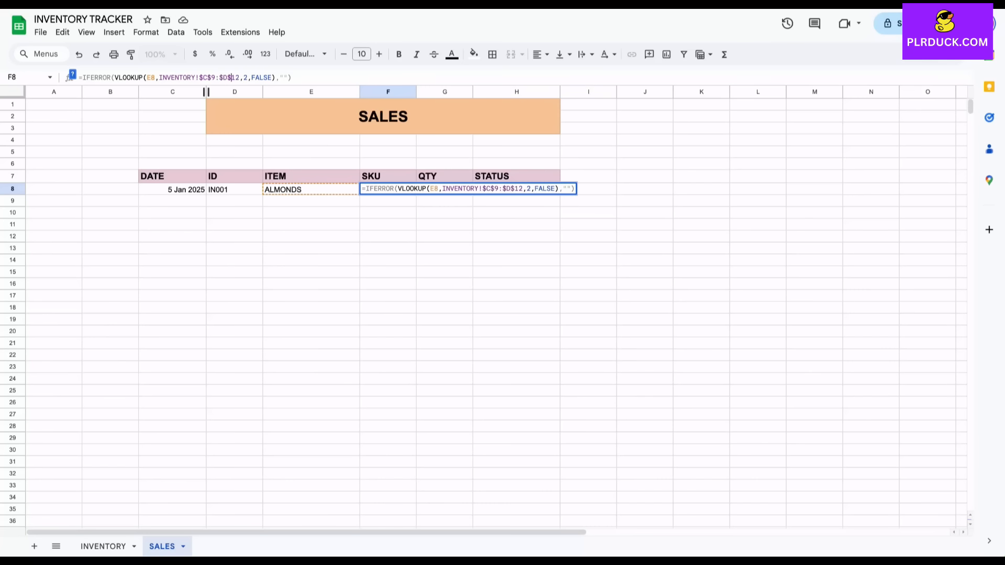
{"action": "key", "text": "Return"}
- Copy the SKU formula from F8 down the SKU column below it
{"action": "left_click", "coordinate": [388, 189]}
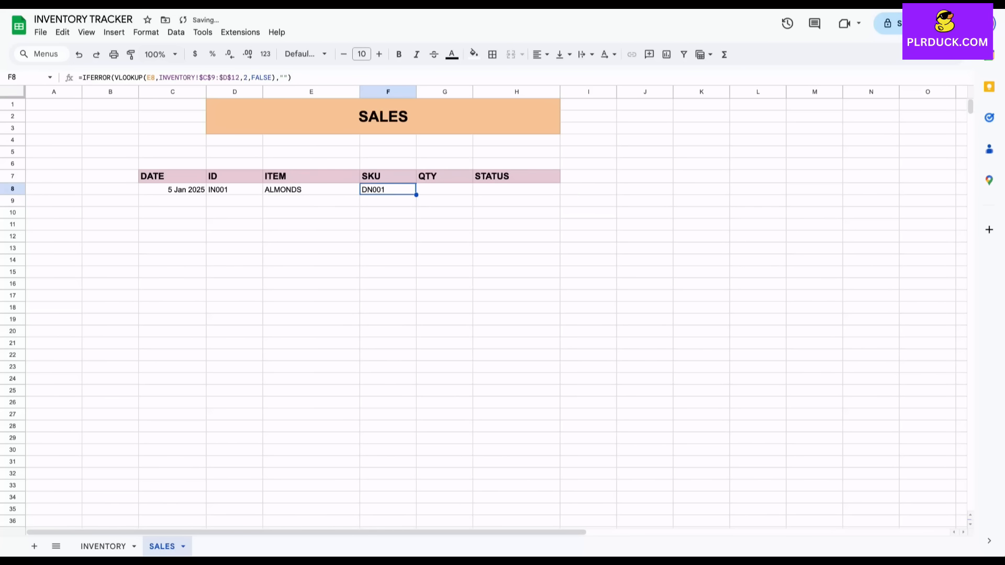
{"action": "left_click_drag", "start_coordinate": [387, 190], "coordinate": [388, 265]}
{"action": "left_click", "coordinate": [311, 212]}
- Enter the second sale in row 9 with DATE 10 Feb 2025, ID IN002 and ITEM DRIED BERRIES
{"action": "left_click", "coordinate": [172, 200]}
{"action": "type", "text": "10 FEB"}
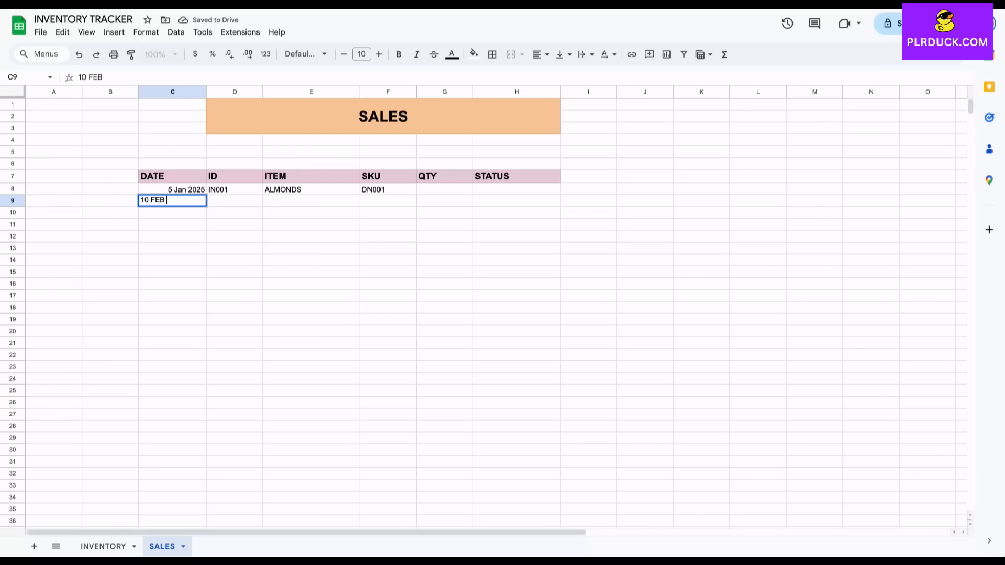
{"action": "type", "text": " 2025"}
{"action": "key", "text": "Tab"}
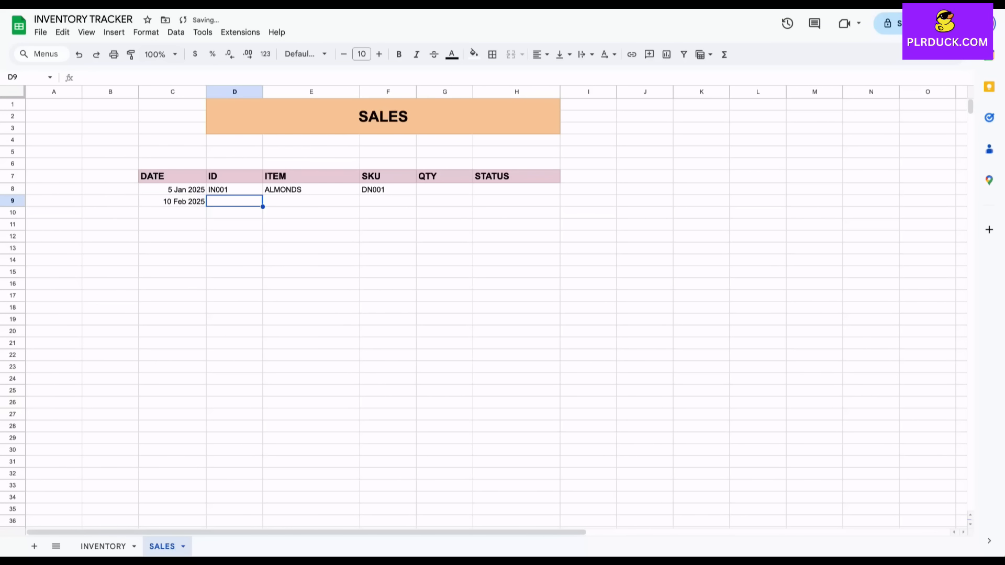
{"action": "type", "text": "IN"}
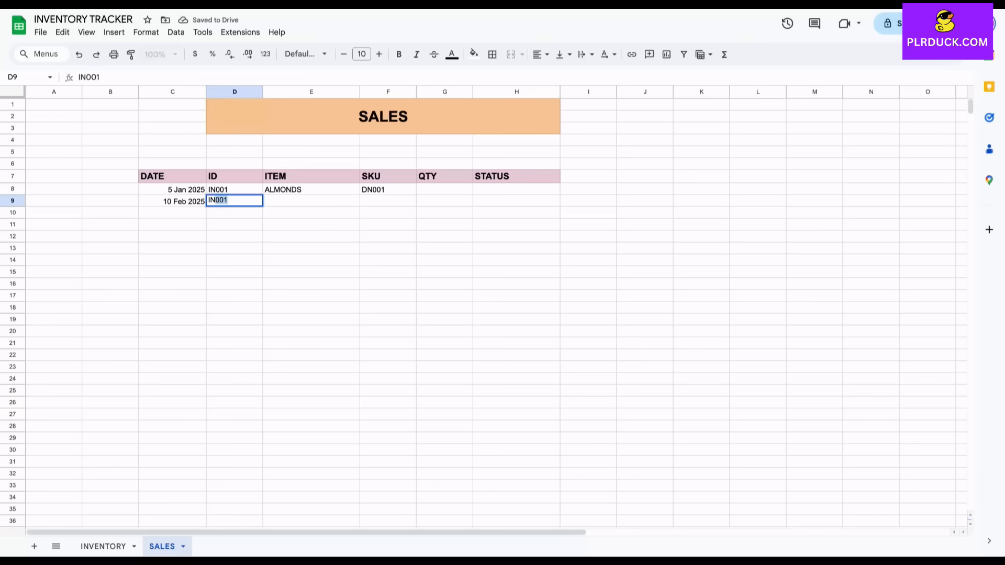
{"action": "type", "text": "002"}
{"action": "key", "text": "Tab"}
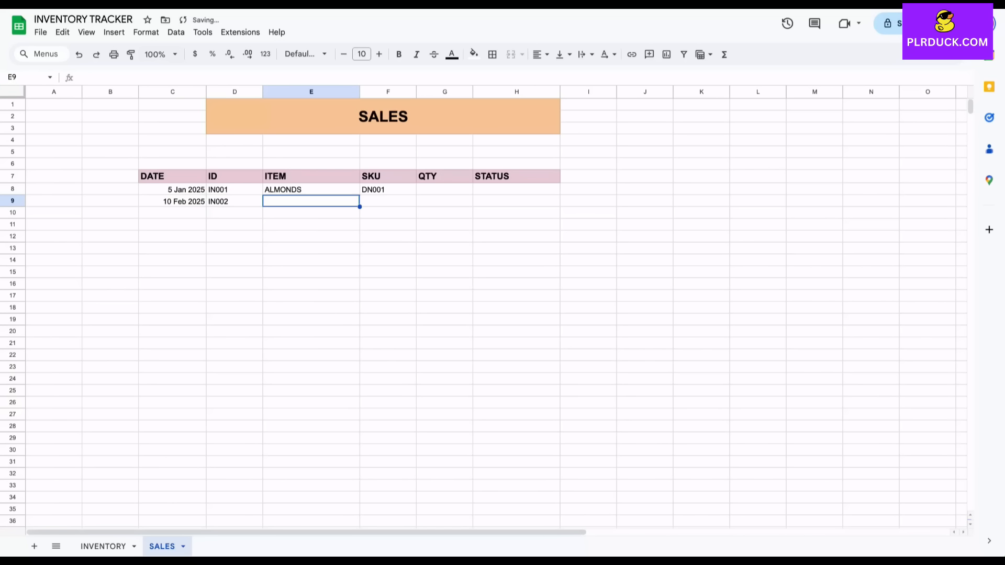
{"action": "type", "text": "DR"}
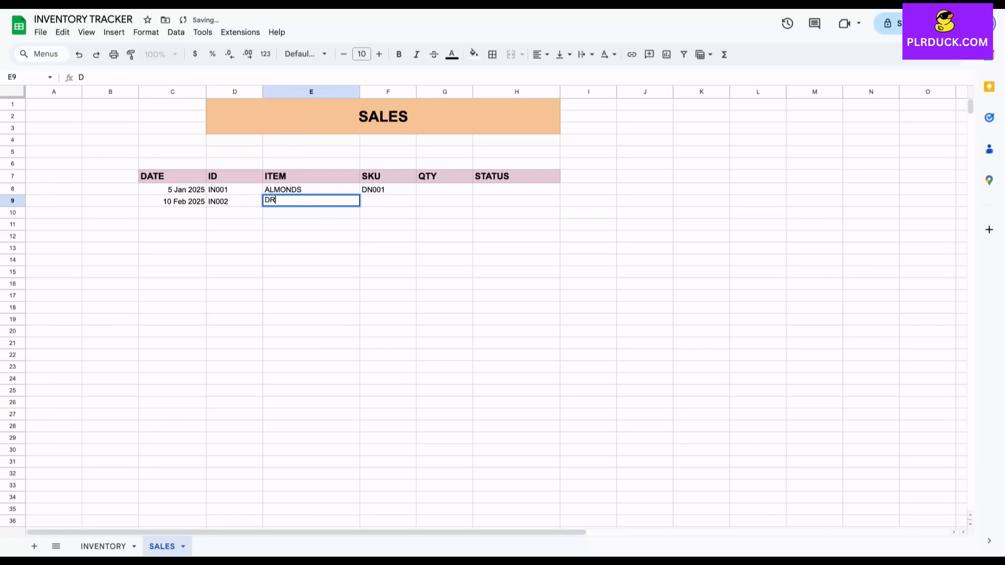
{"action": "type", "text": "IED BERRIES"}
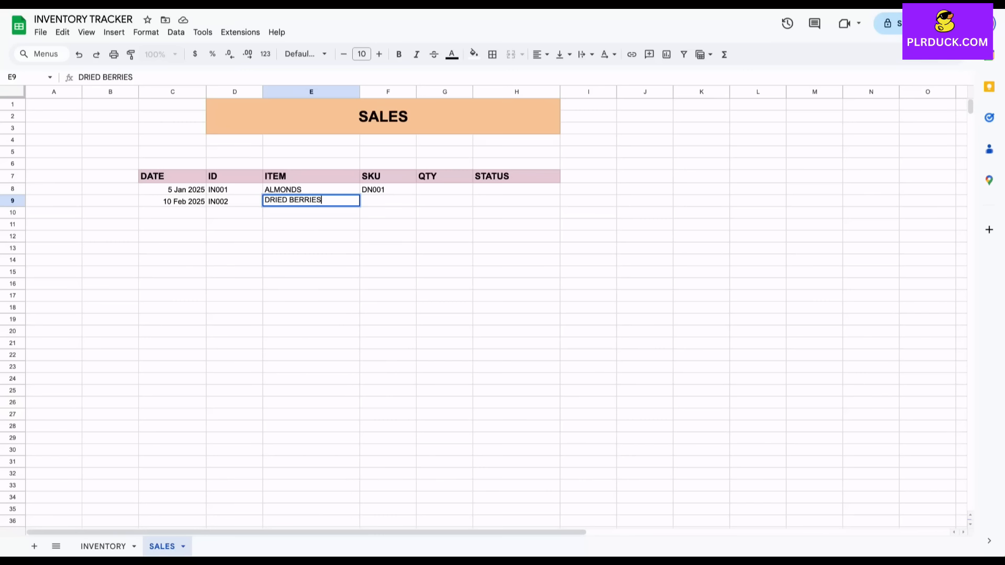
{"action": "key", "text": "Tab"}
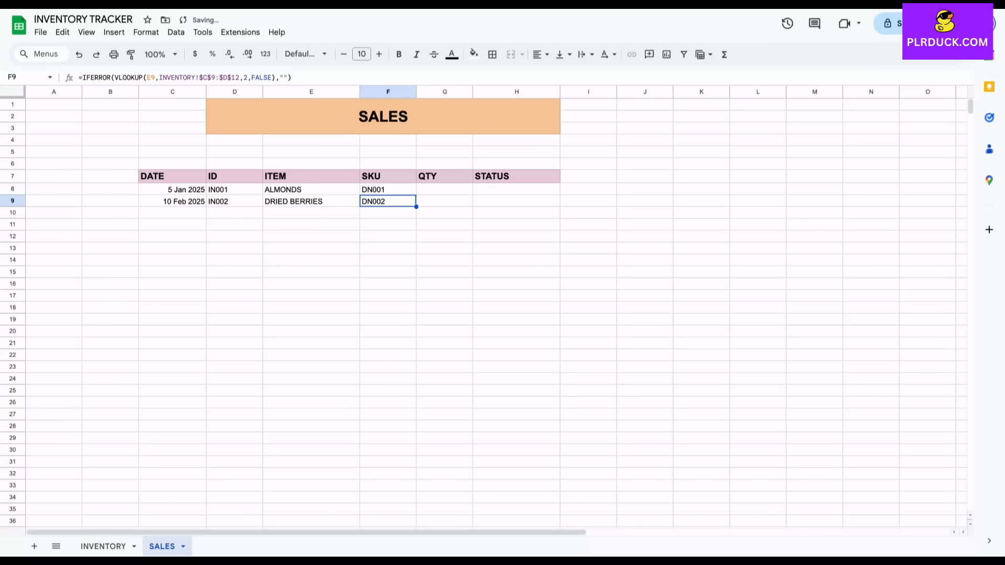
- Enter the QTY values 40 for ALMONDS in G8 and 50 for DRIED BERRIES in G9
{"action": "key", "text": "Right"}
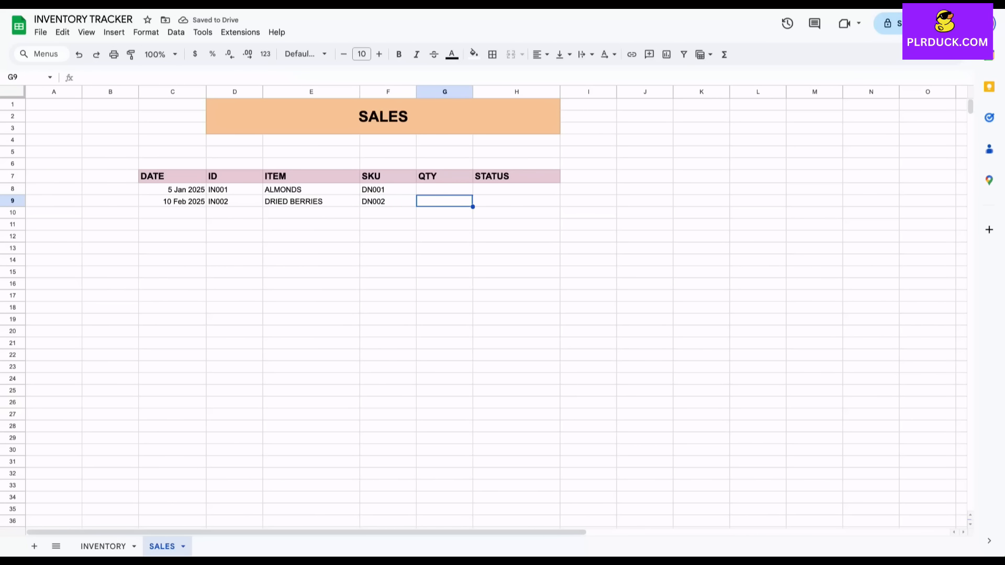
{"action": "key", "text": "Up"}
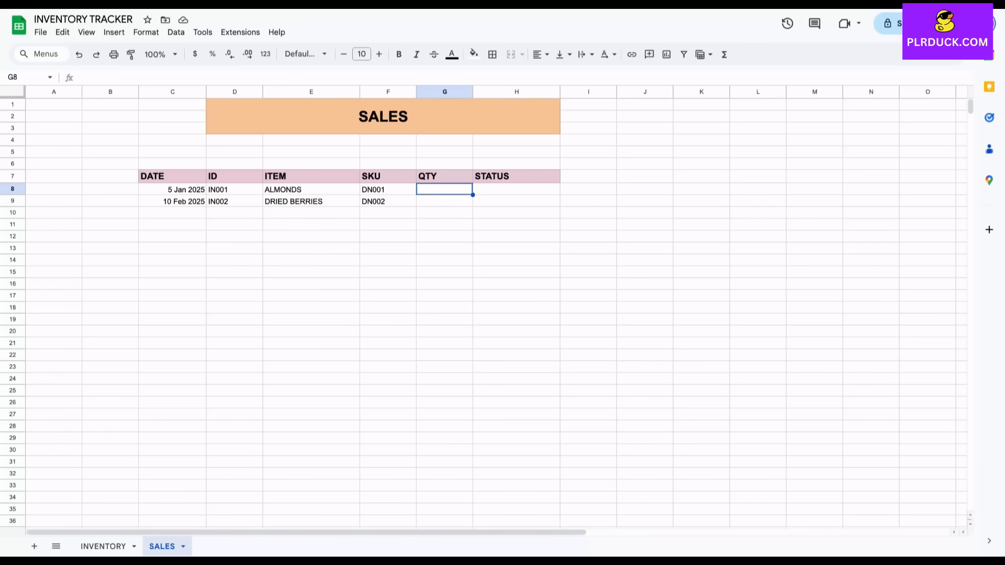
{"action": "type", "text": "40"}
{"action": "key", "text": "Tab"}
{"action": "key", "text": "Left"}
{"action": "key", "text": "Down"}
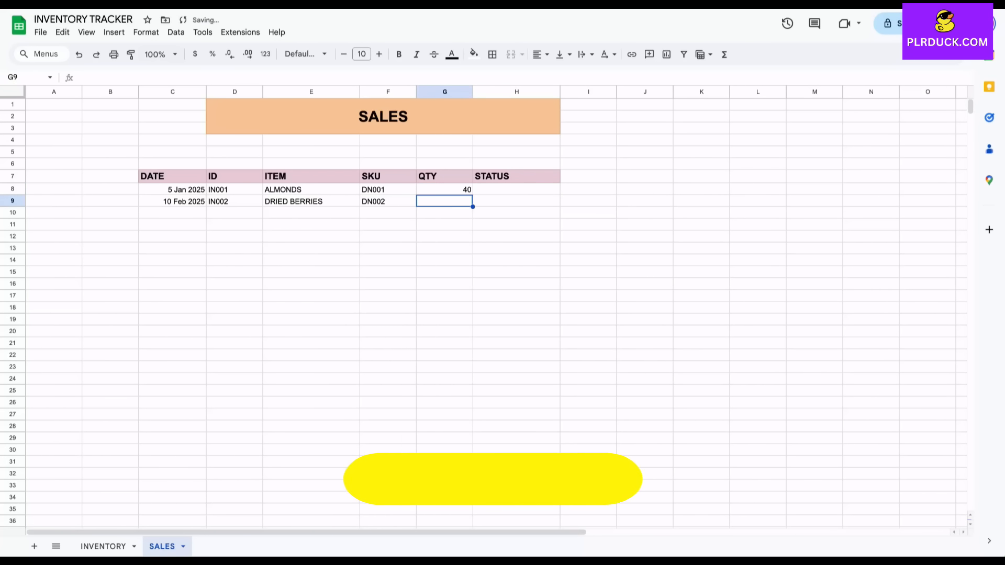
{"action": "type", "text": "50"}
{"action": "left_click", "coordinate": [516, 224]}
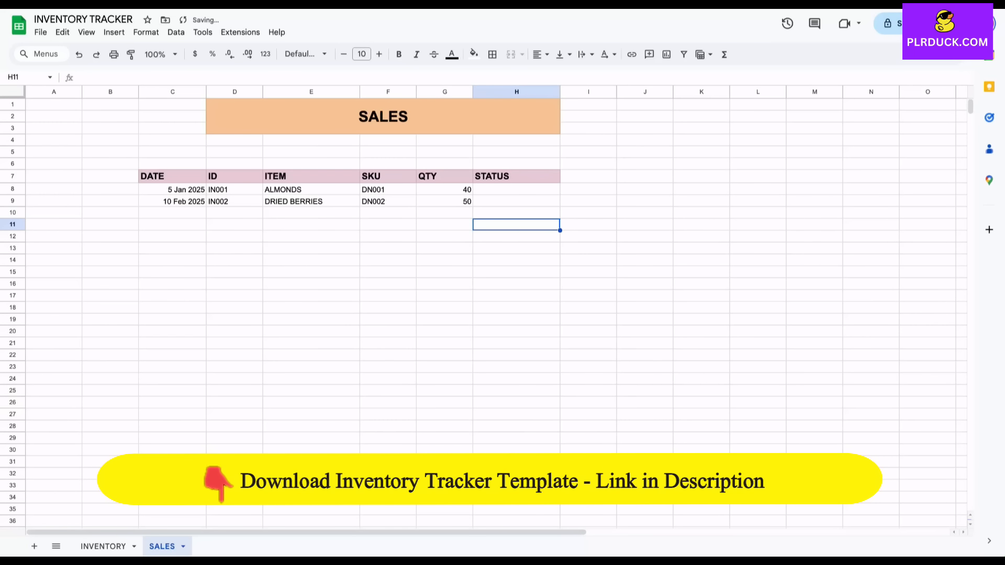
- Insert a dropdown in STATUS cell H8 with TO PACK and READY TO SHIP as its first two options
{"action": "left_click", "coordinate": [516, 189]}
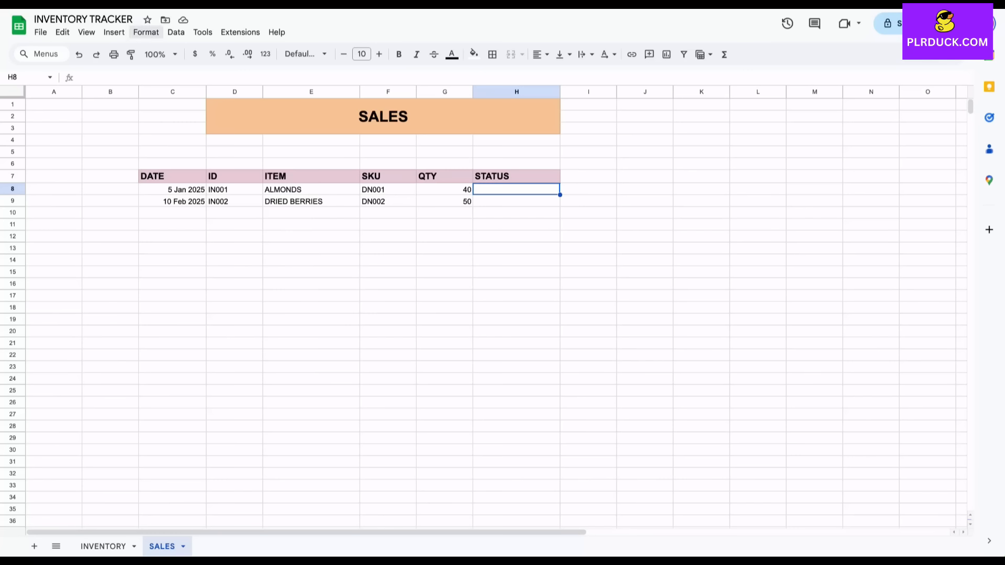
{"action": "left_click", "coordinate": [114, 31]}
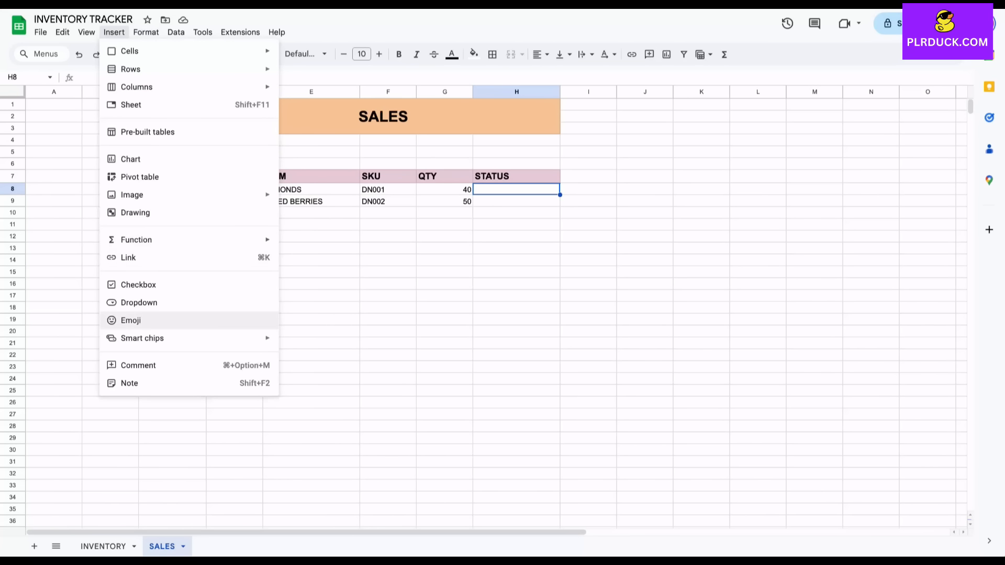
{"action": "left_click", "coordinate": [175, 304]}
{"action": "key", "text": "ctrl+a"}
{"action": "key", "text": "BackSpace"}
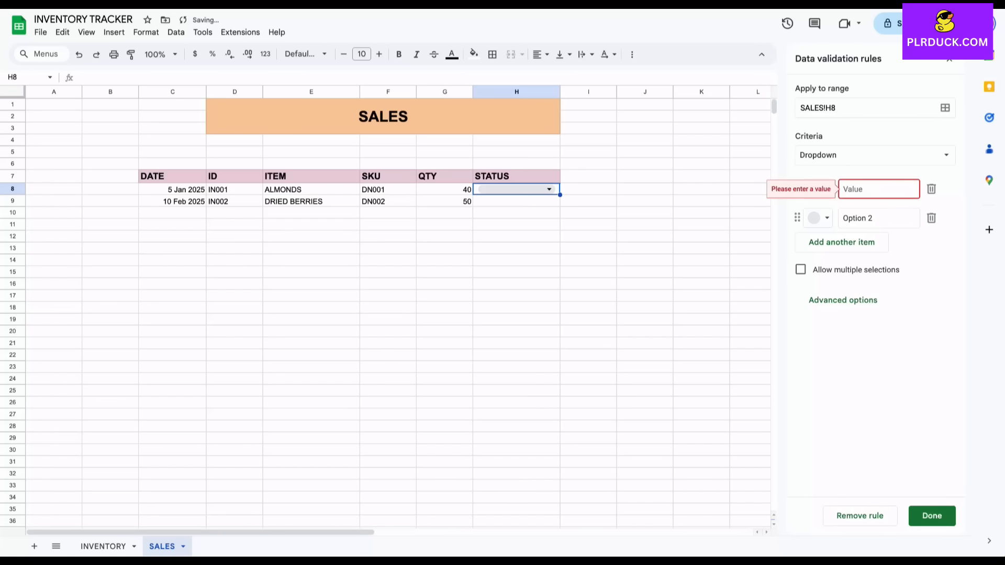
{"action": "type", "text": "TO PACK"}
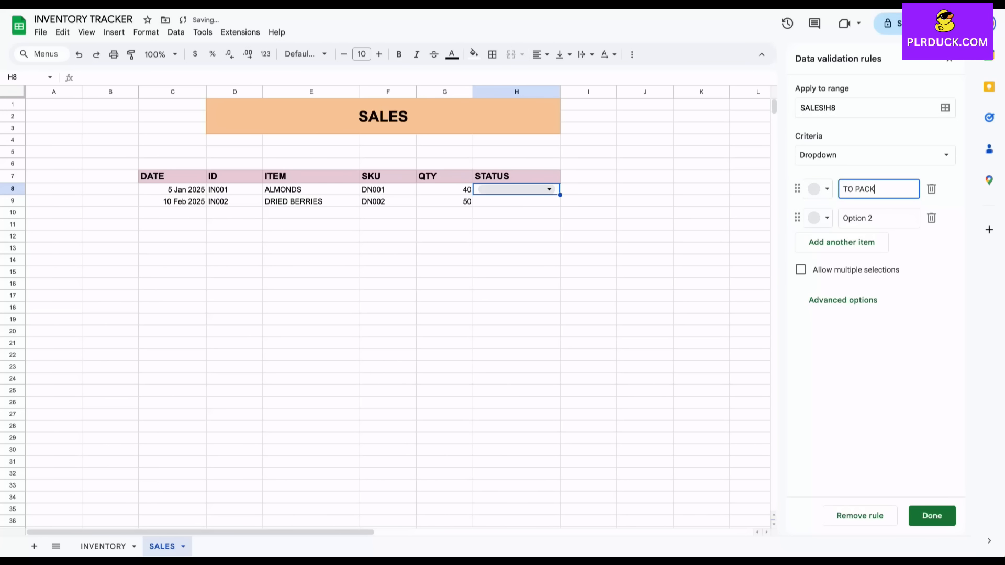
{"action": "key", "text": "Tab"}
{"action": "key", "text": "BackSpace"}
{"action": "type", "text": "READY TO SHIP"}
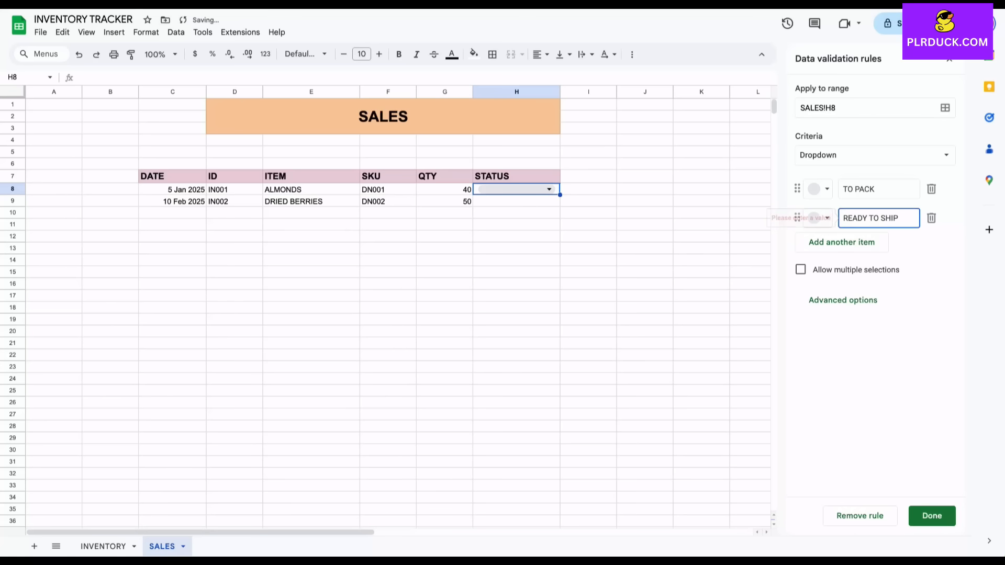
- Add the options SHIPPED, DELIVERED and CANCELED to the STATUS dropdown rule
{"action": "key", "text": "Return"}
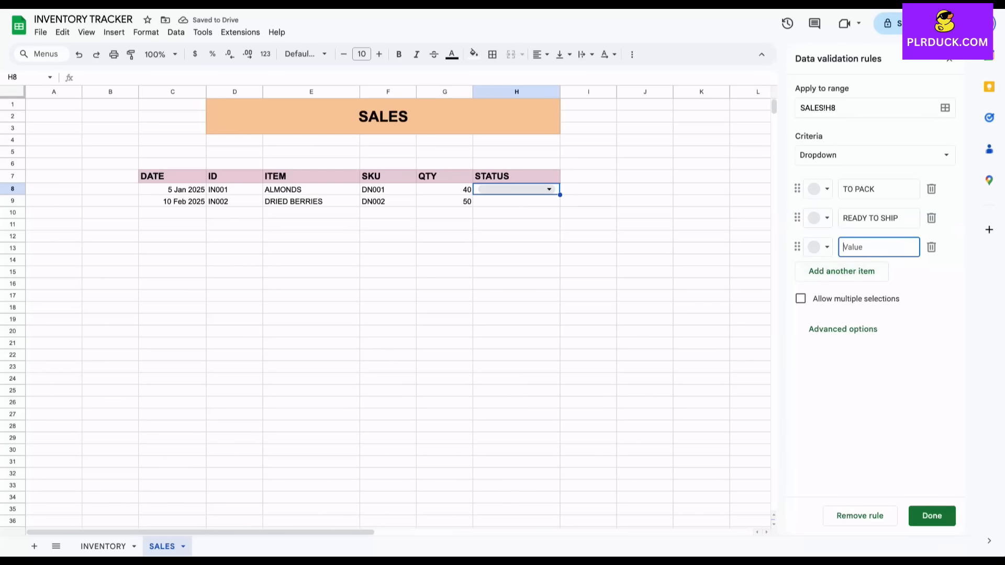
{"action": "type", "text": "SHIPPED"}
{"action": "key", "text": "Return"}
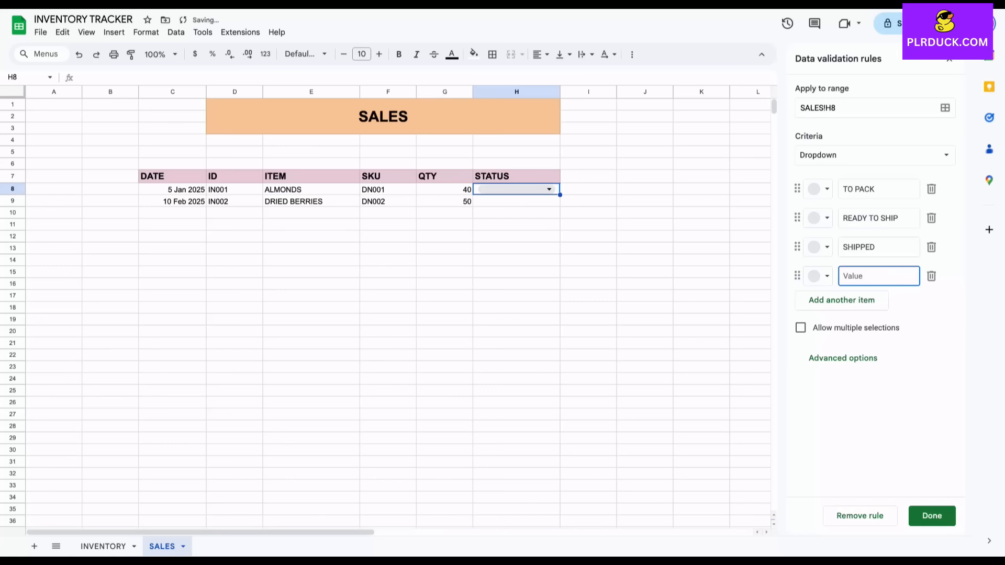
{"action": "type", "text": "DELIVERED"}
{"action": "key", "text": "Return"}
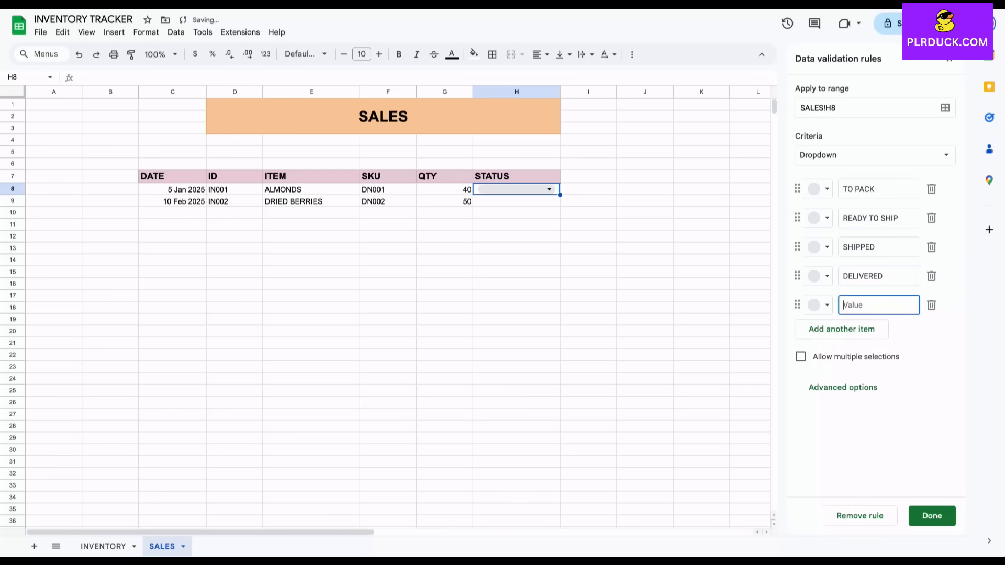
{"action": "type", "text": "CANCELED"}
- Add the options ON HOLD and RETURNED TO INVENTORY to the STATUS dropdown and save the rule
{"action": "key", "text": "Return"}
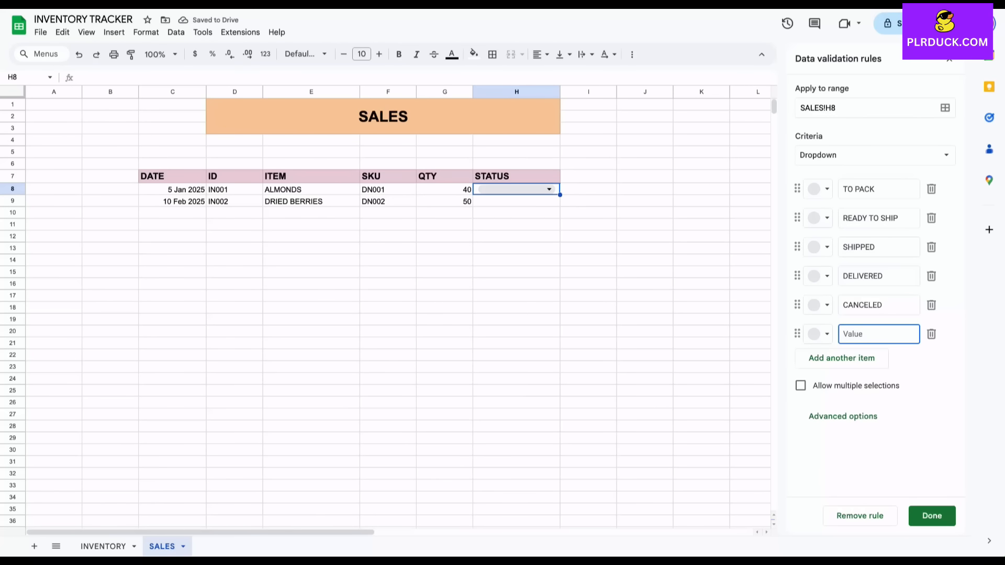
{"action": "type", "text": "ON HOLD"}
{"action": "left_click", "coordinate": [866, 358]}
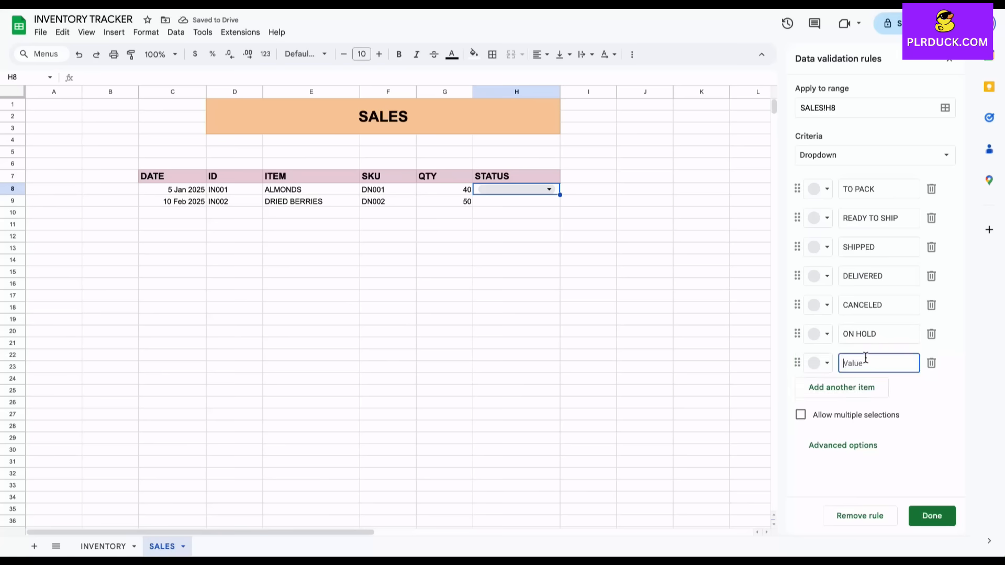
{"action": "type", "text": "RETURNE"}
{"action": "type", "text": "D TO INVEN"}
{"action": "type", "text": "TORY"}
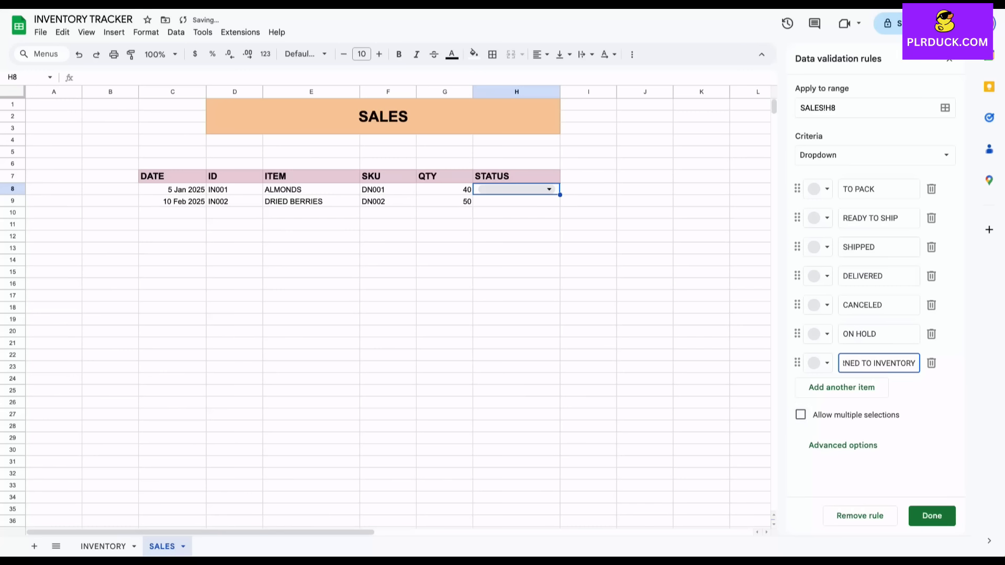
{"action": "left_click", "coordinate": [932, 515]}
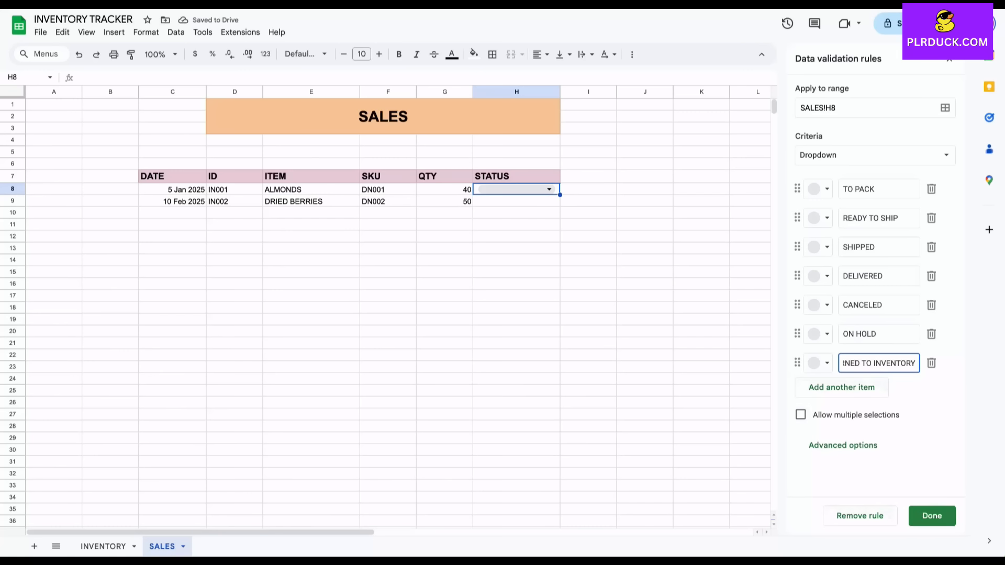
- Copy the STATUS dropdown from H8 down to H14, and set ALMONDS to SHIPPED and DRIED BERRIES to DELIVERED
{"action": "left_click_drag", "start_coordinate": [560, 195], "coordinate": [558, 264]}
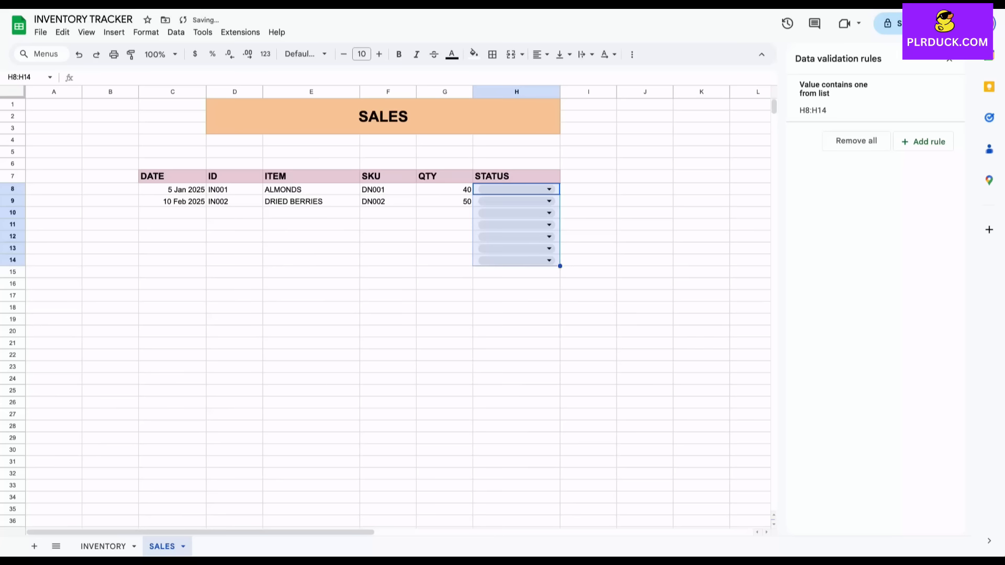
{"action": "left_click", "coordinate": [516, 189]}
{"action": "left_click", "coordinate": [548, 189]}
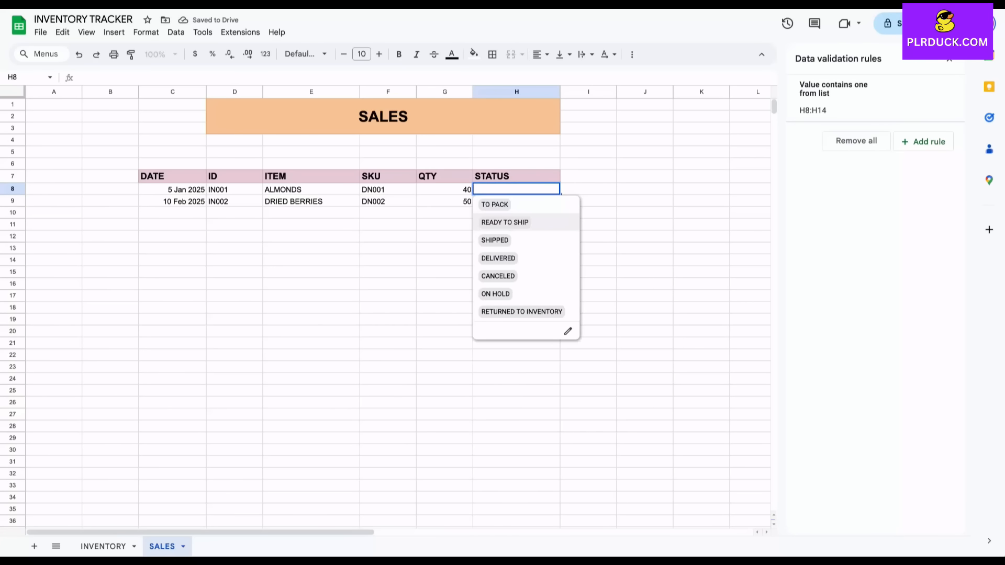
{"action": "left_click", "coordinate": [495, 239]}
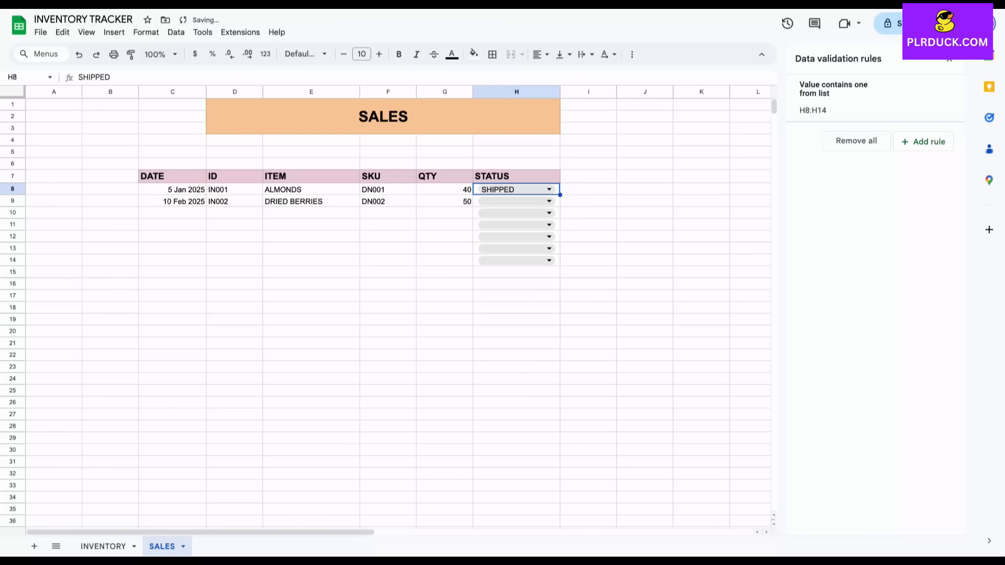
{"action": "left_click", "coordinate": [529, 202]}
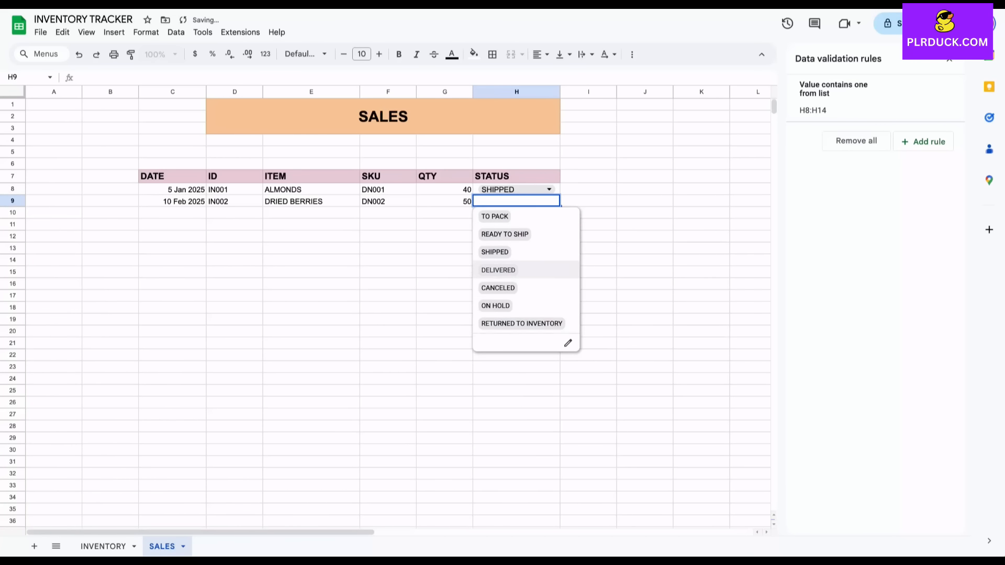
{"action": "left_click", "coordinate": [498, 270]}
{"action": "left_click", "coordinate": [311, 224]}
- Enter the third sale in row 10 with DATE 10 Mar 2025, ID IN003 and ITEM CASHEW
{"action": "left_click", "coordinate": [173, 213]}
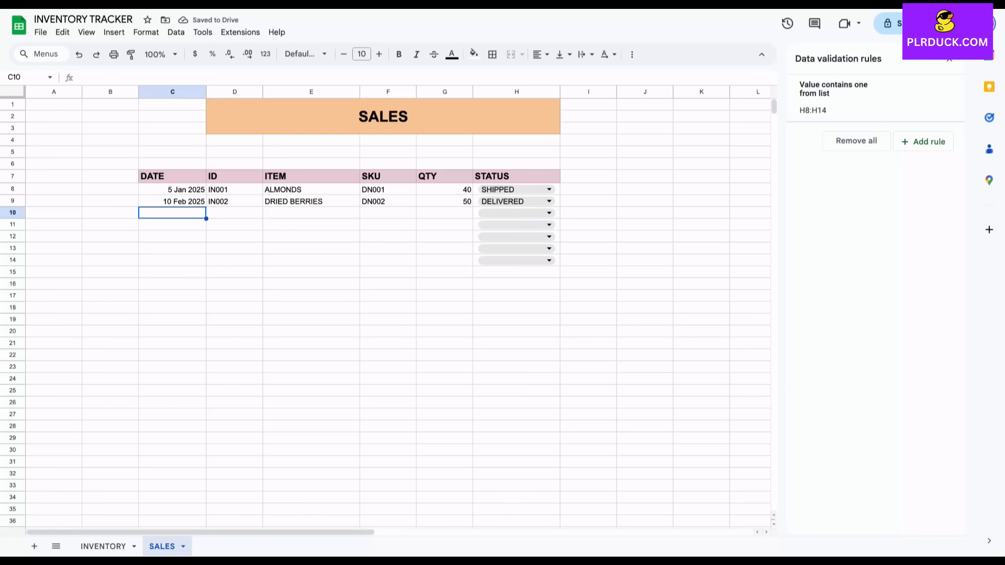
{"action": "type", "text": "10 MAR 2025"}
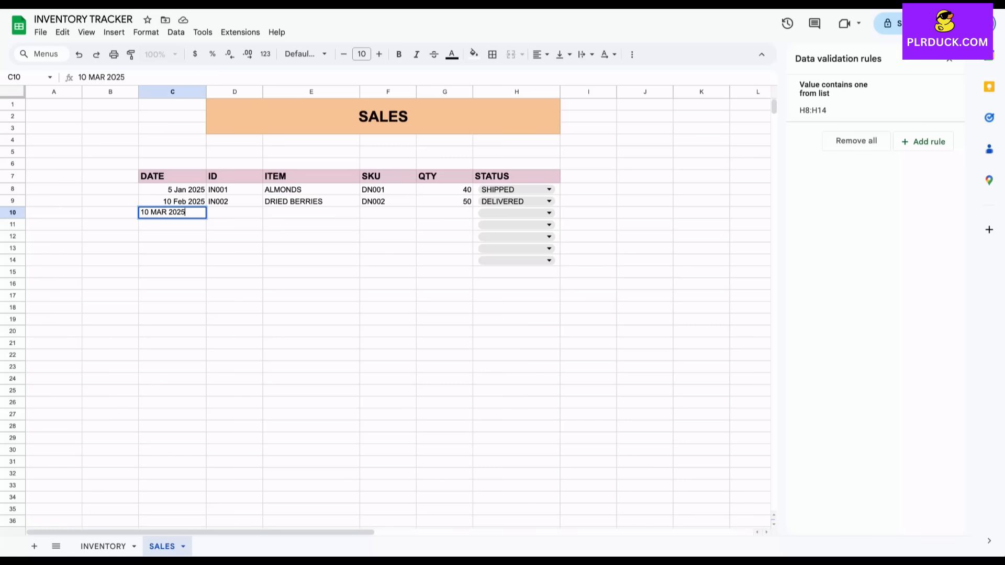
{"action": "key", "text": "Tab"}
{"action": "type", "text": "IN003"}
{"action": "key", "text": "Tab"}
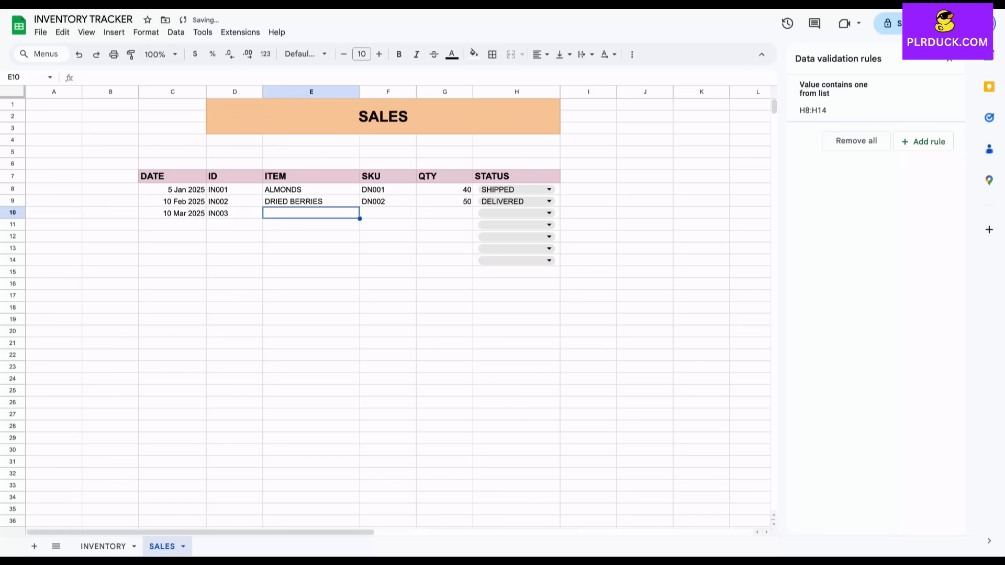
{"action": "type", "text": "CASHEW"}
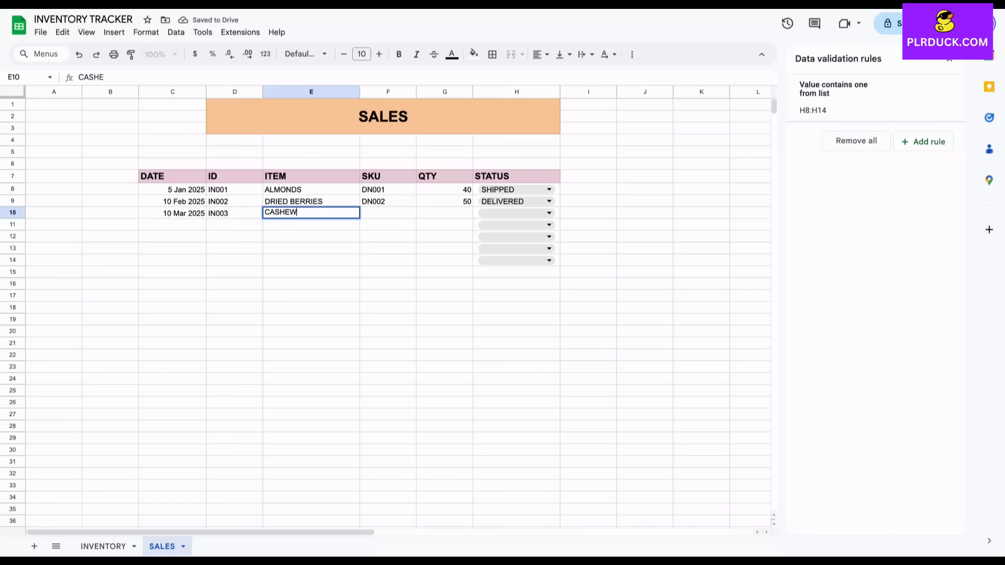
- Complete the CASHEW row with QTY 300 in G10 and STATUS DELIVERED in H10
{"action": "key", "text": "Tab"}
{"action": "type", "text": "DN003"}
{"action": "key", "text": "Tab"}
{"action": "type", "text": "300"}
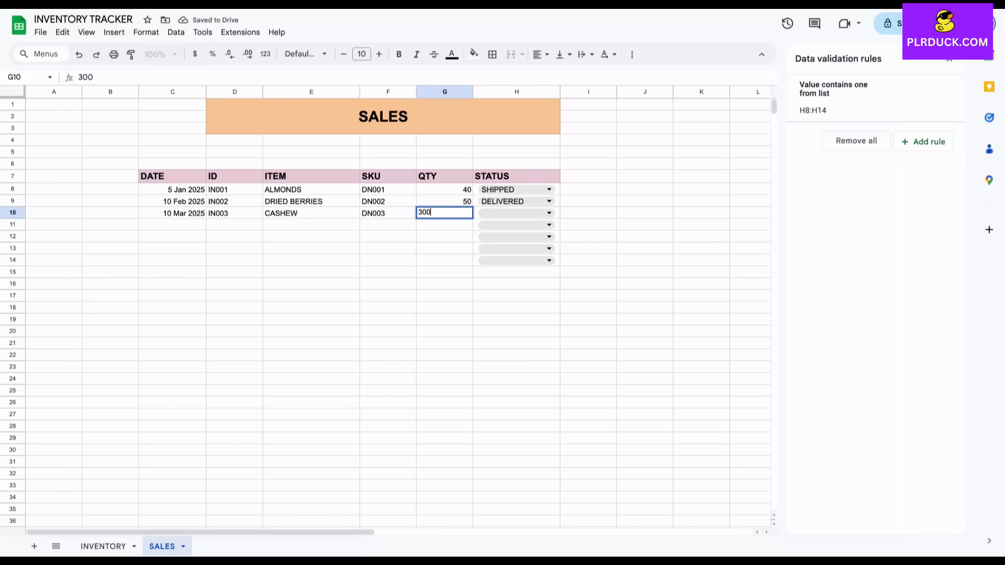
{"action": "key", "text": "Tab"}
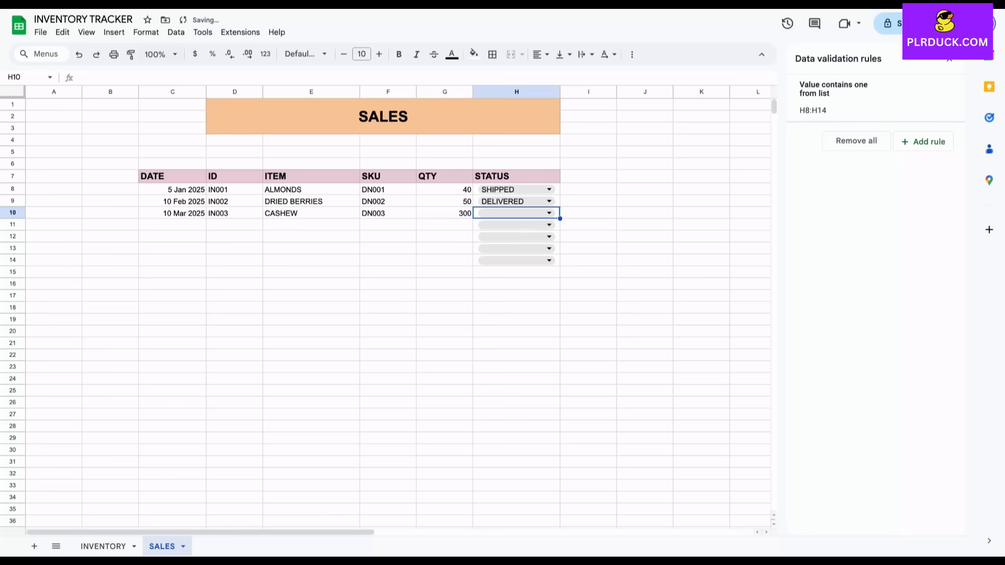
{"action": "key", "text": "Return"}
{"action": "key", "text": "Return"}
{"action": "key", "text": "Return"}
- Enter the fourth sale in row 11 with DATE 15 Mar 2025, ID IN004 and ITEM DRIED BERRIES
{"action": "type", "text": "15 MAR 2025"}
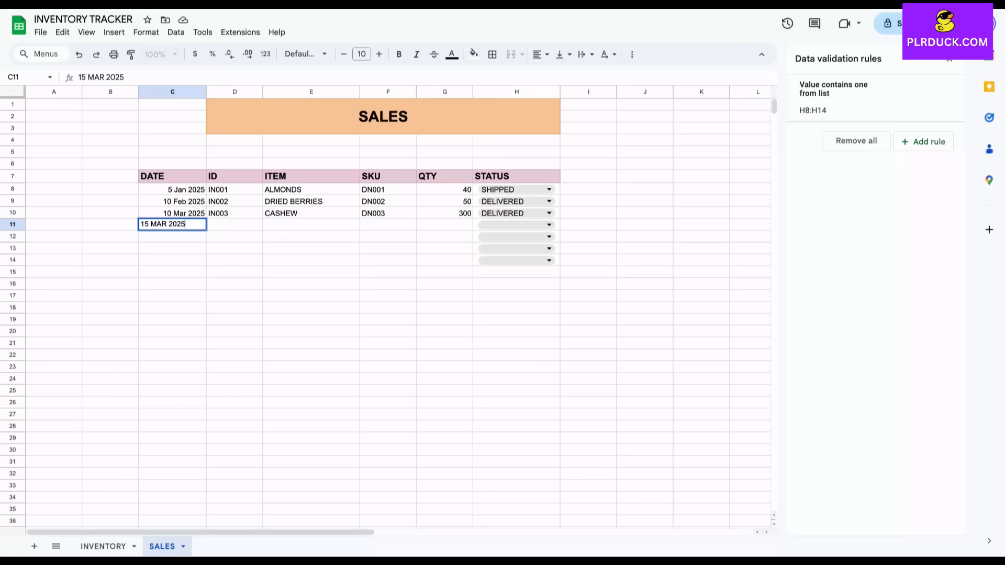
{"action": "key", "text": "Tab"}
{"action": "type", "text": "I"}
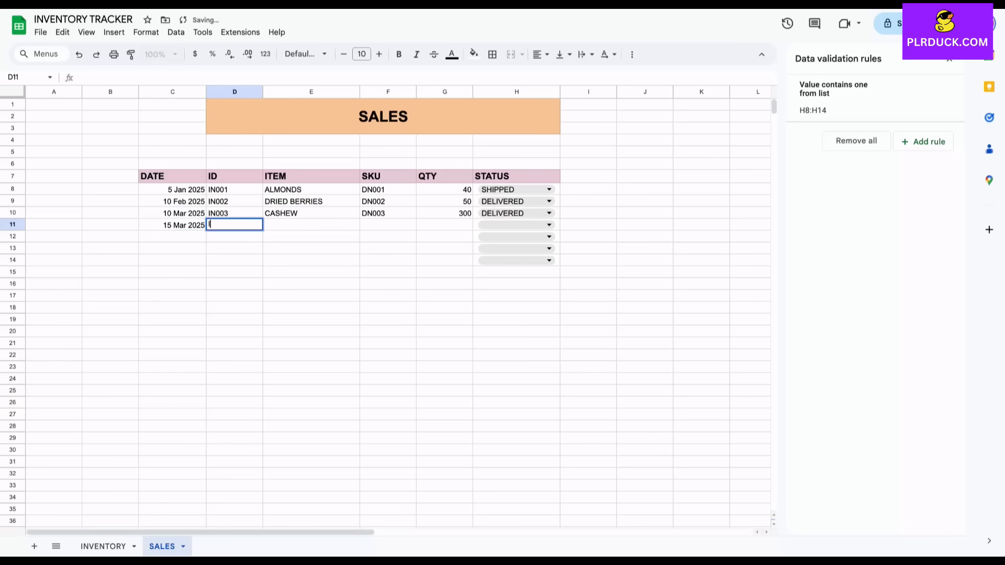
{"action": "type", "text": "N004"}
{"action": "key", "text": "Tab"}
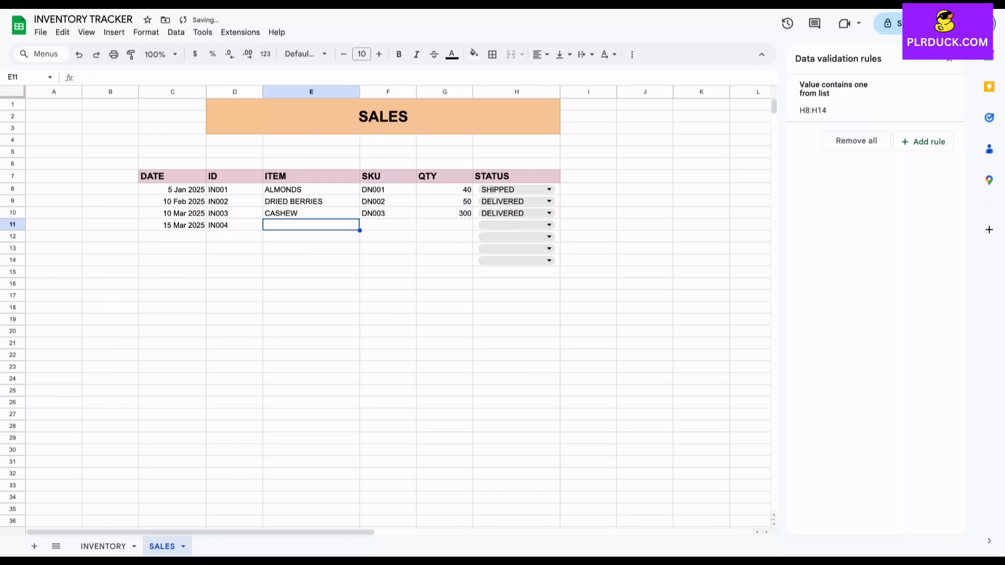
{"action": "type", "text": "DRIED BERRIES"}
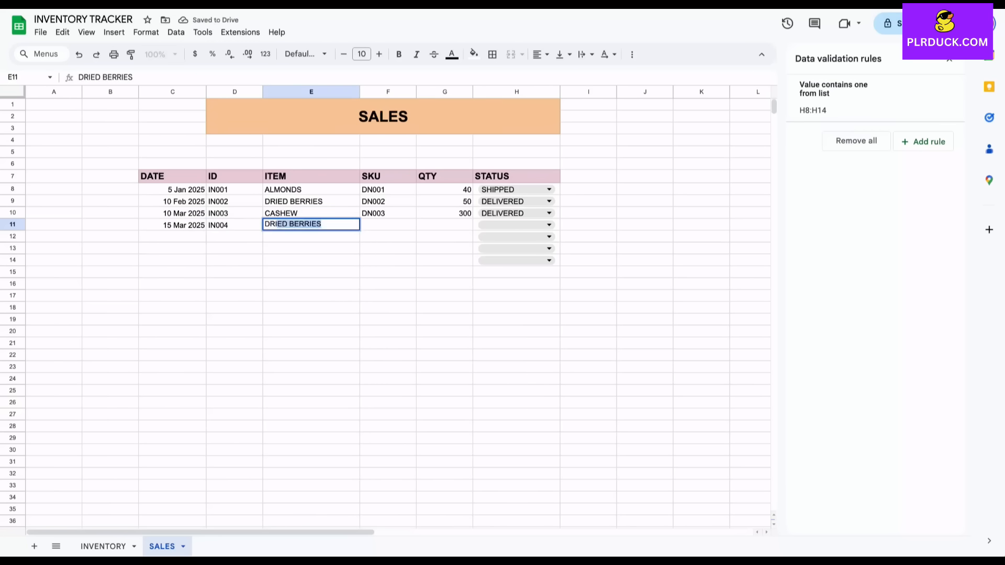
- Complete row 11 with QTY 200 in G11 and STATUS TO PACK in H11, and close the data validation rules
{"action": "key", "text": "Tab"}
{"action": "key", "text": "Tab"}
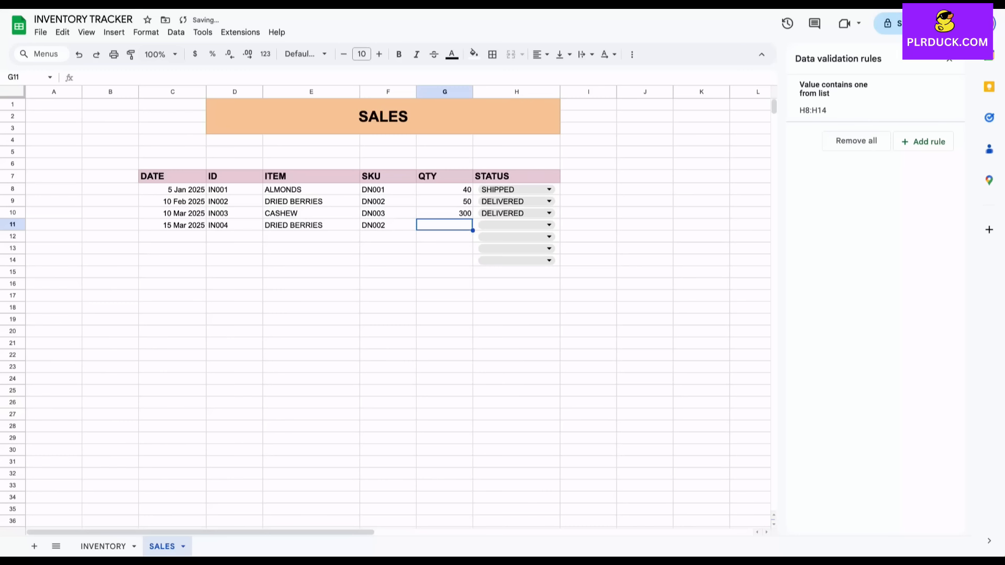
{"action": "type", "text": "200"}
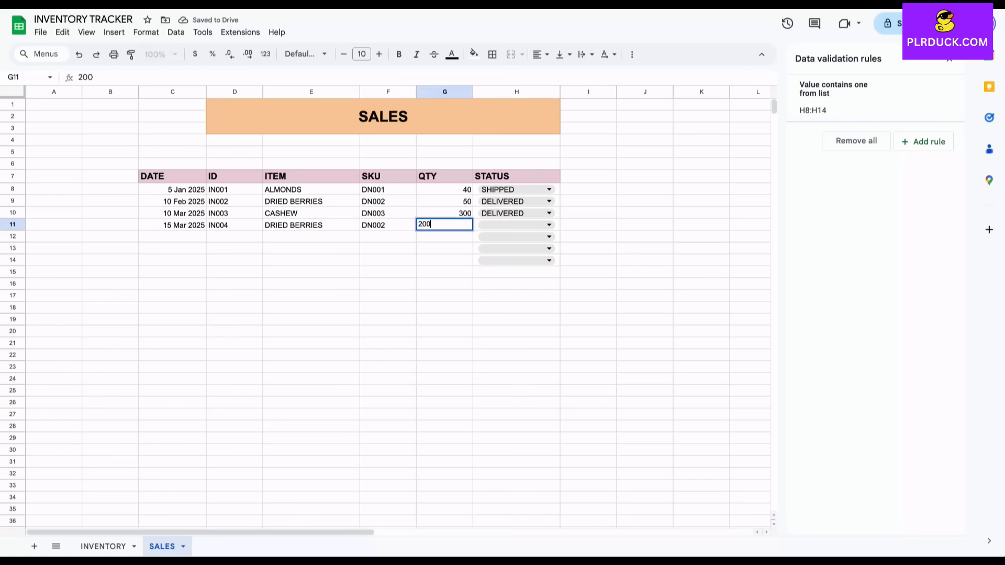
{"action": "key", "text": "Tab"}
{"action": "key", "text": "Return"}
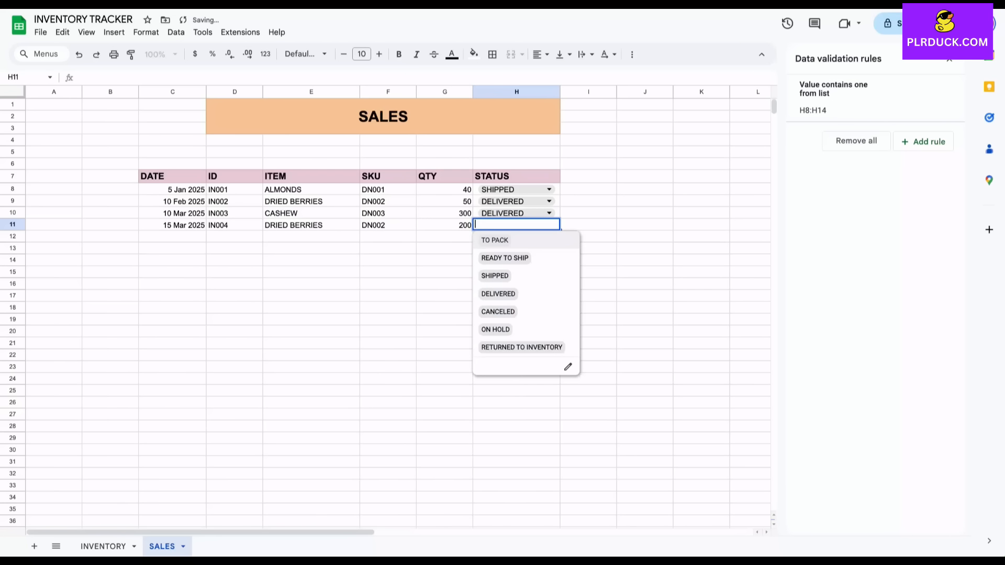
{"action": "key", "text": "Return"}
{"action": "left_click", "coordinate": [311, 296]}
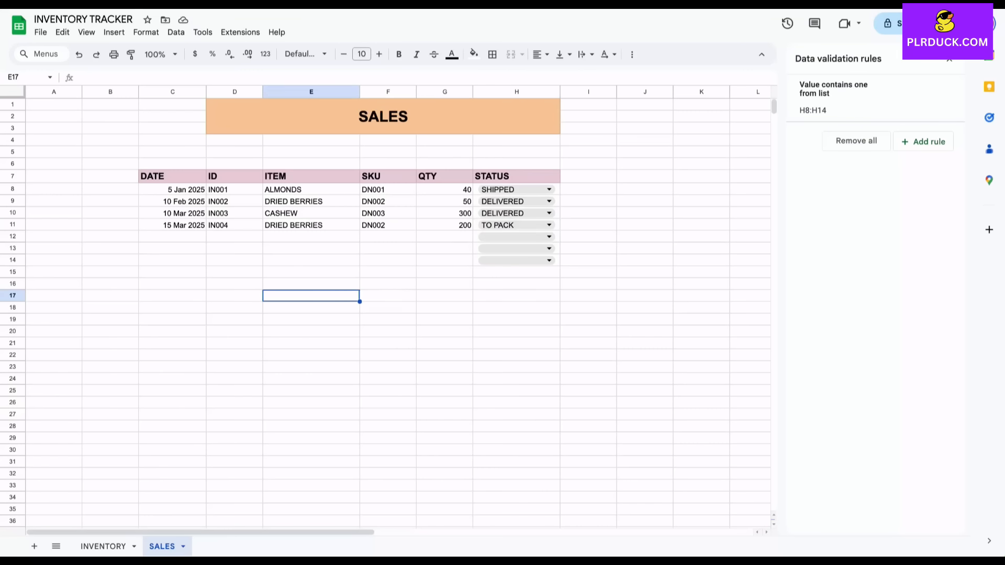
{"action": "left_click", "coordinate": [949, 59]}
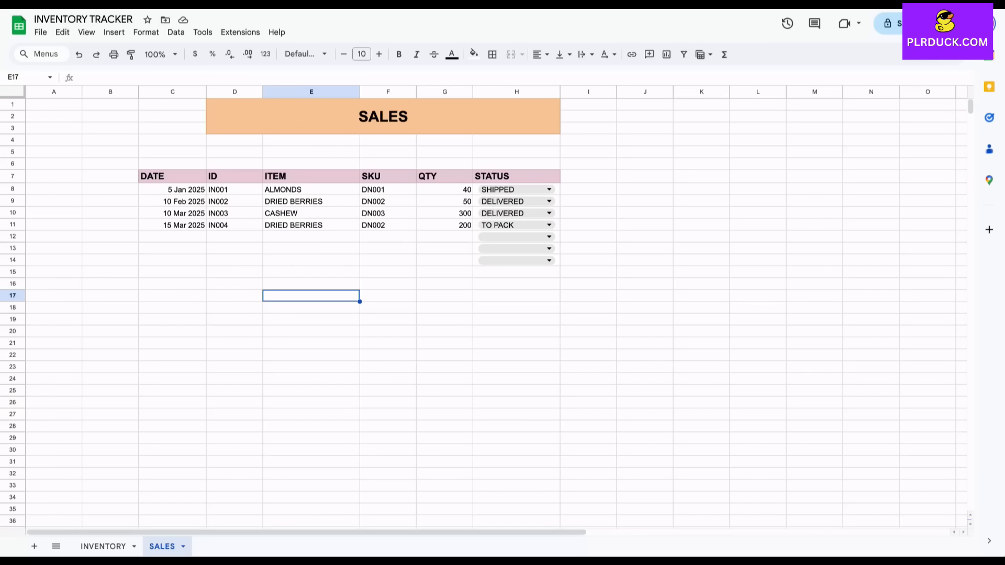
- Add a new sheet to the spreadsheet and name it DASHBOARD
{"action": "left_click", "coordinate": [34, 546]}
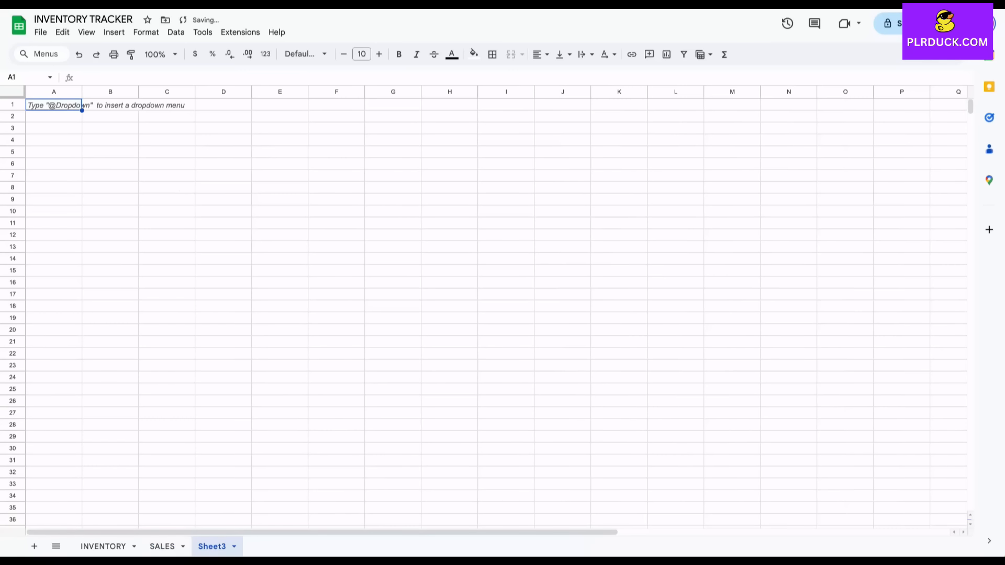
{"action": "double_click", "coordinate": [212, 546]}
{"action": "type", "text": "D"}
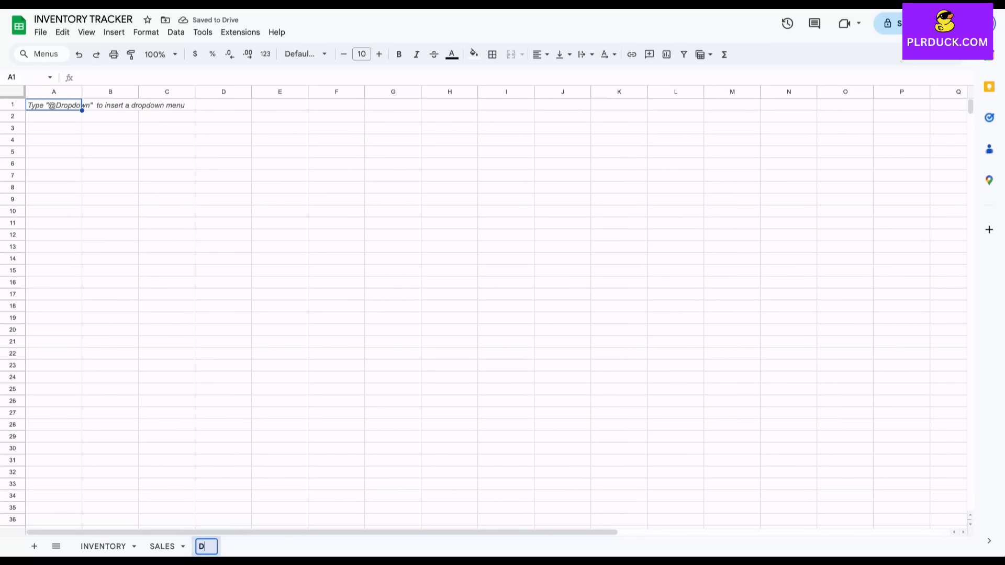
{"action": "type", "text": "ASHBOARD"}
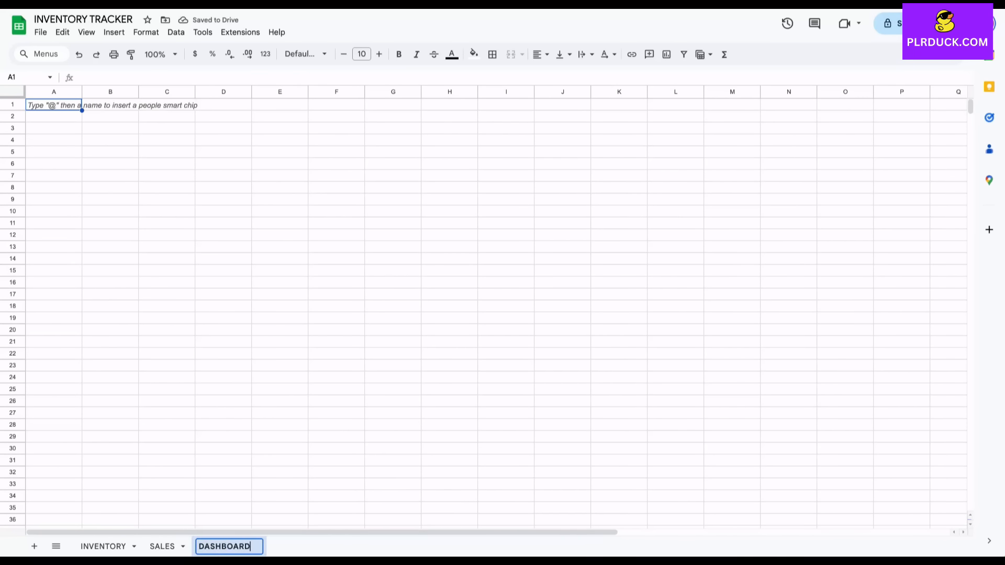
{"action": "left_click", "coordinate": [392, 306]}
- Merge the range D1:I3 on the DASHBOARD sheet and enter the title DASHBOARD in it
{"action": "left_click_drag", "start_coordinate": [224, 104], "coordinate": [506, 128]}
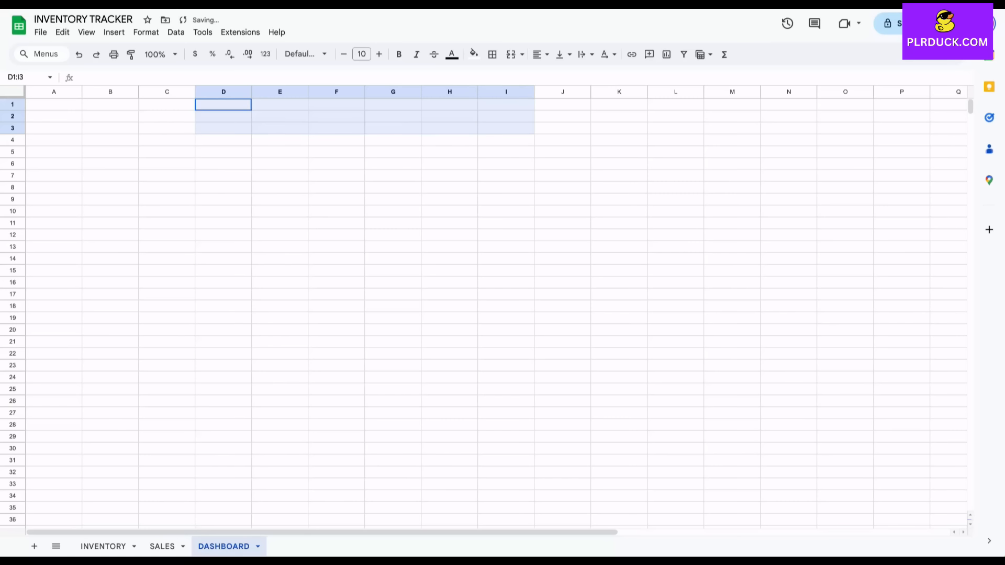
{"action": "left_click", "coordinate": [510, 54]}
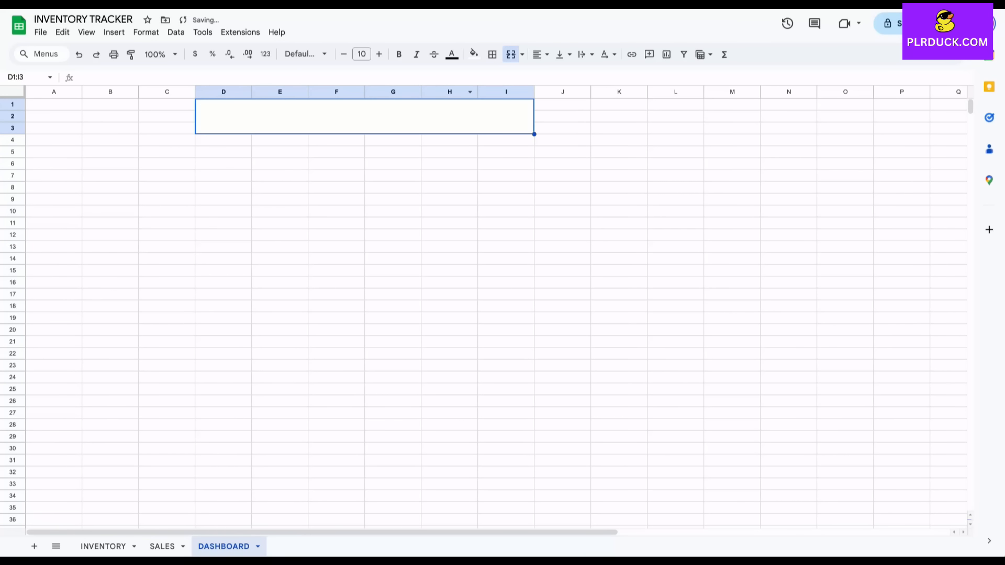
{"action": "type", "text": "DASHB"}
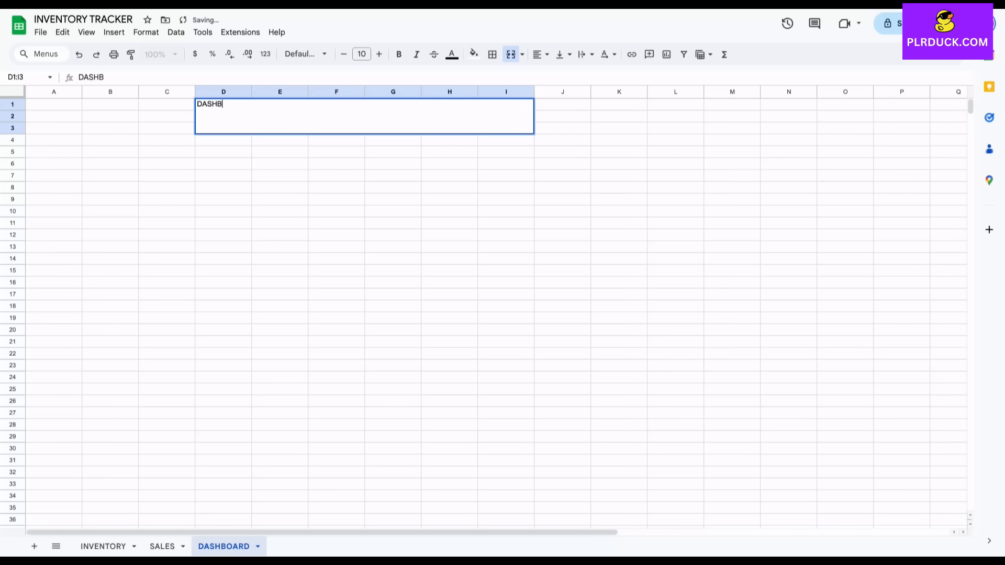
{"action": "type", "text": "OARD"}
{"action": "key", "text": "Return"}
{"action": "key", "text": "Up"}
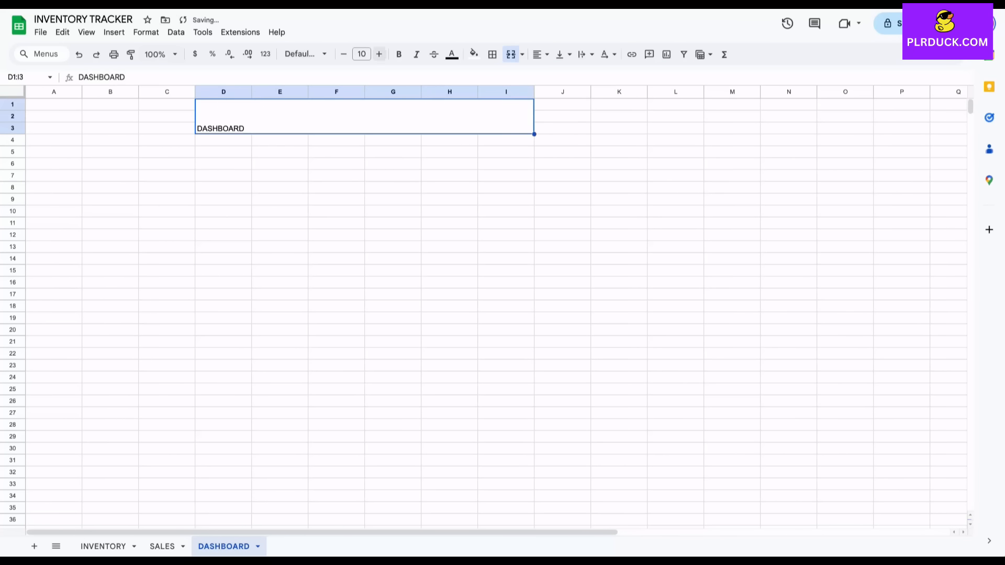
- Set the DASHBOARD title's font size to 20 and make it bold
{"action": "left_click", "coordinate": [379, 54]}
{"action": "left_click", "coordinate": [379, 54]}
{"action": "left_click", "coordinate": [378, 54]}
{"action": "left_click", "coordinate": [379, 53]}
{"action": "left_click", "coordinate": [379, 54]}
{"action": "left_click", "coordinate": [378, 54]}
{"action": "left_click", "coordinate": [379, 54]}
{"action": "left_click", "coordinate": [399, 54]}
- Fill the merged title cell with medium green and set its text color to white
{"action": "left_click", "coordinate": [474, 54]}
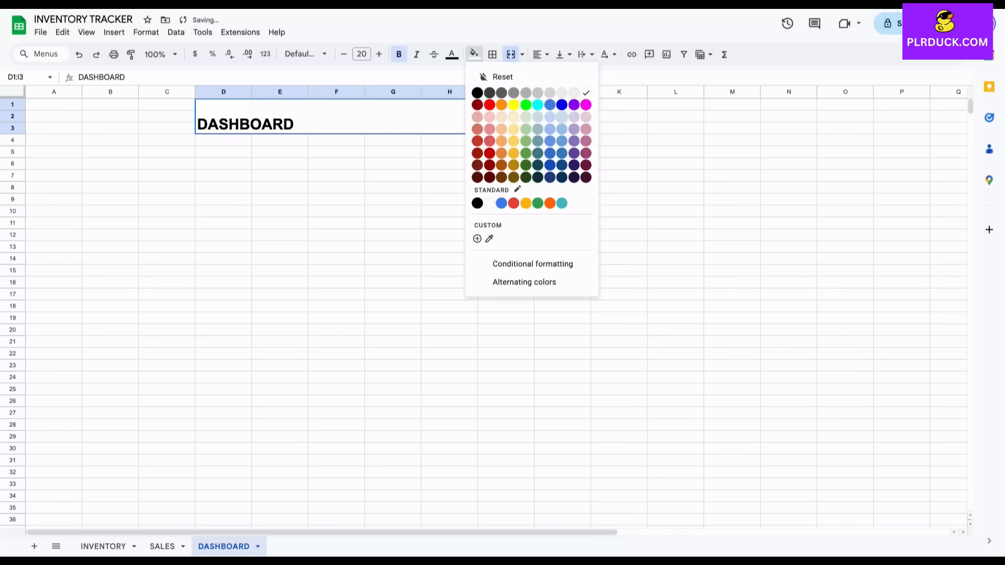
{"action": "left_click", "coordinate": [526, 152]}
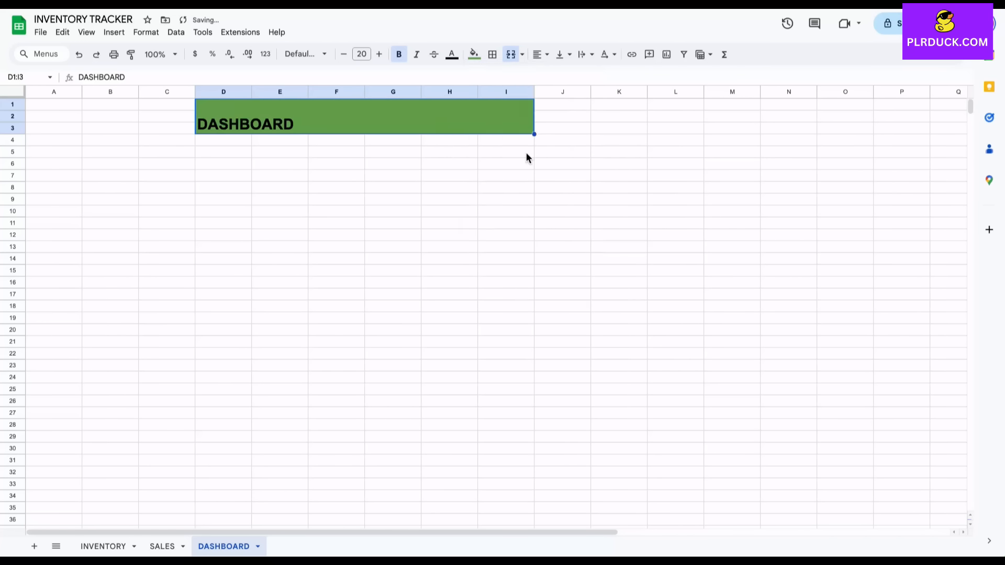
{"action": "left_click", "coordinate": [452, 54]}
{"action": "left_click", "coordinate": [564, 93]}
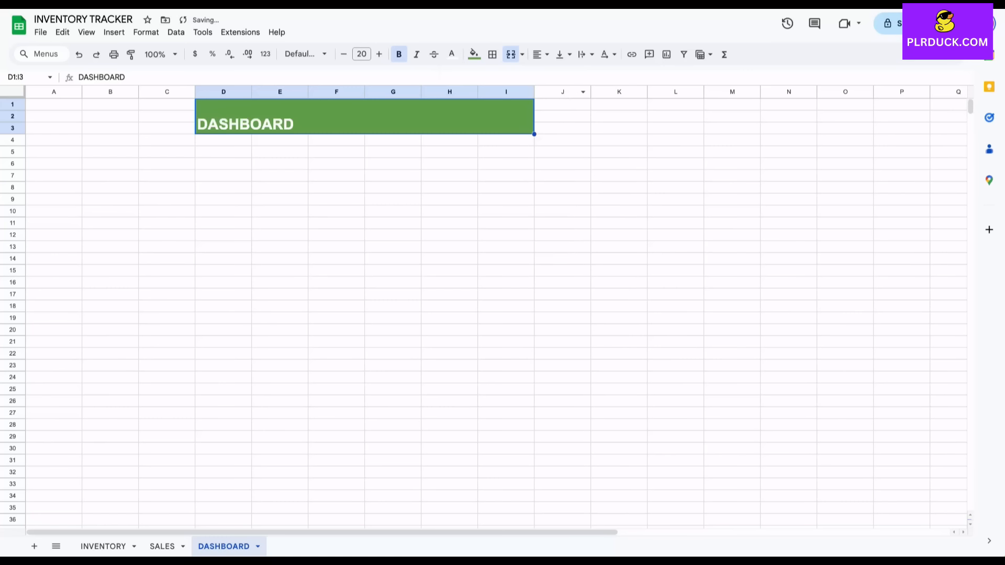
- Center the DASHBOARD title horizontally and vertically in its merged cell
{"action": "left_click", "coordinate": [541, 54]}
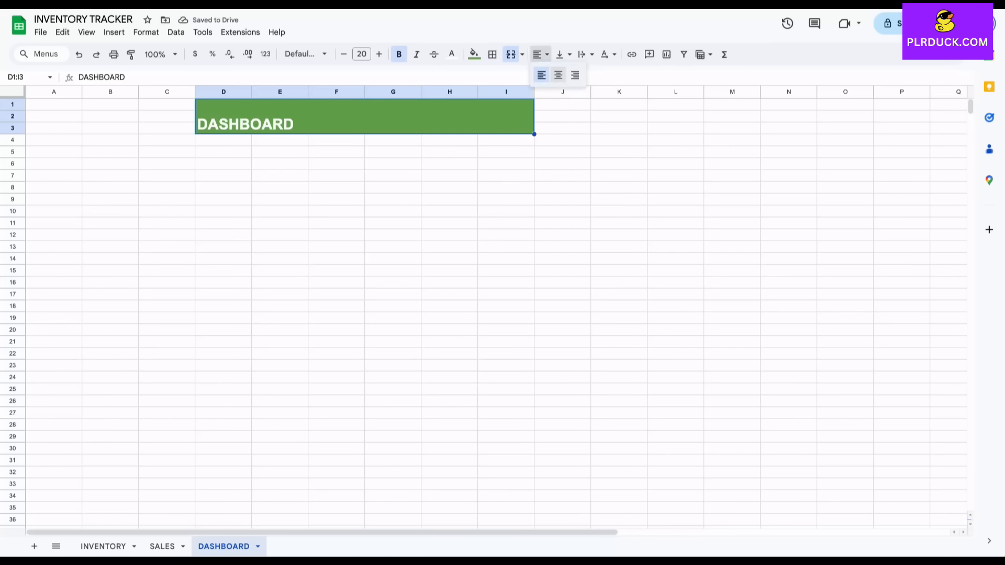
{"action": "left_click", "coordinate": [558, 75]}
{"action": "left_click", "coordinate": [562, 54]}
{"action": "left_click", "coordinate": [581, 75]}
{"action": "left_click", "coordinate": [223, 199]}
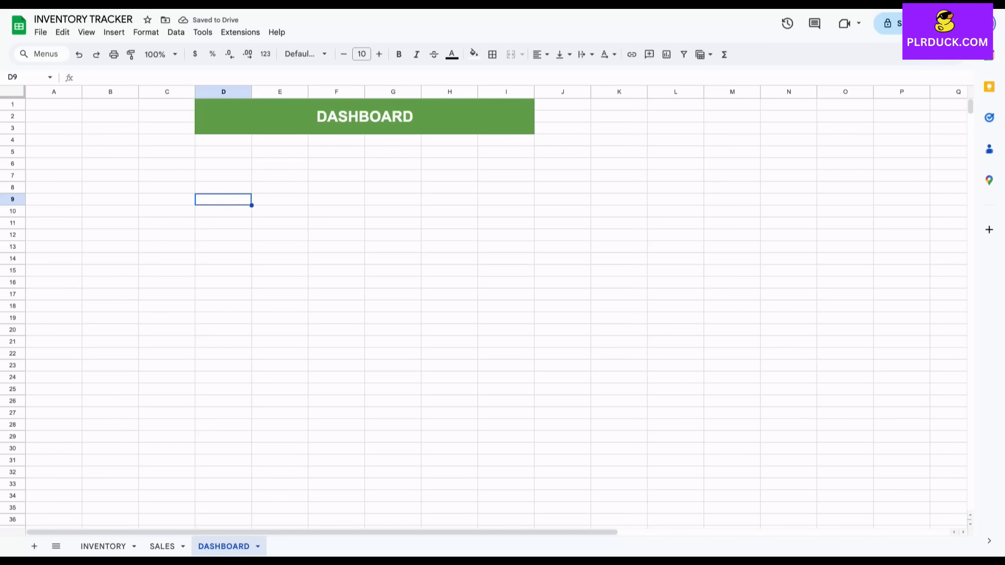
- Merge C7:E8 and C9:E10 as two separate blocks and enter the label TOTAL PRODUCTS in C7:E8
{"action": "left_click_drag", "start_coordinate": [166, 176], "coordinate": [279, 187]}
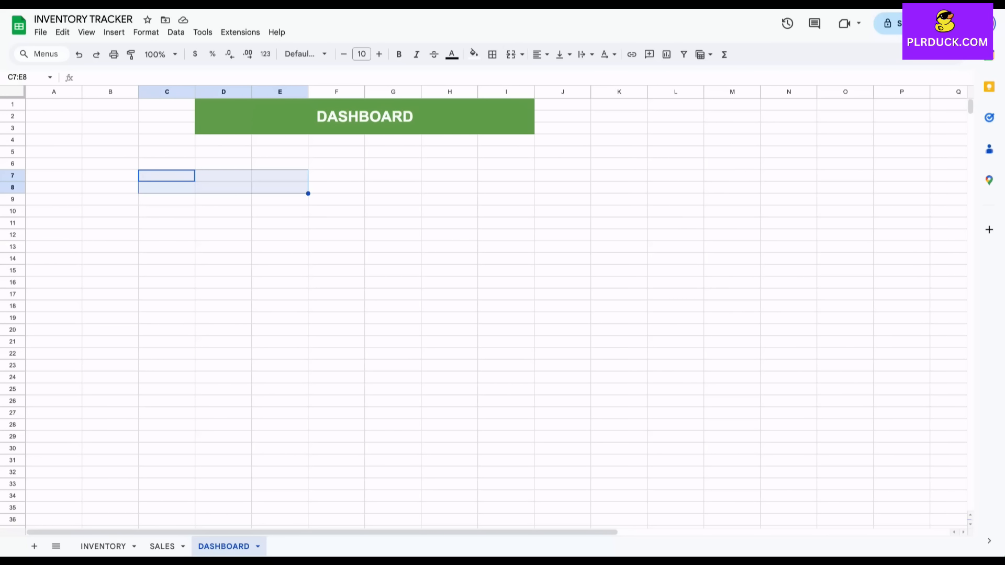
{"action": "left_click", "coordinate": [511, 54]}
{"action": "left_click_drag", "start_coordinate": [166, 200], "coordinate": [280, 211]}
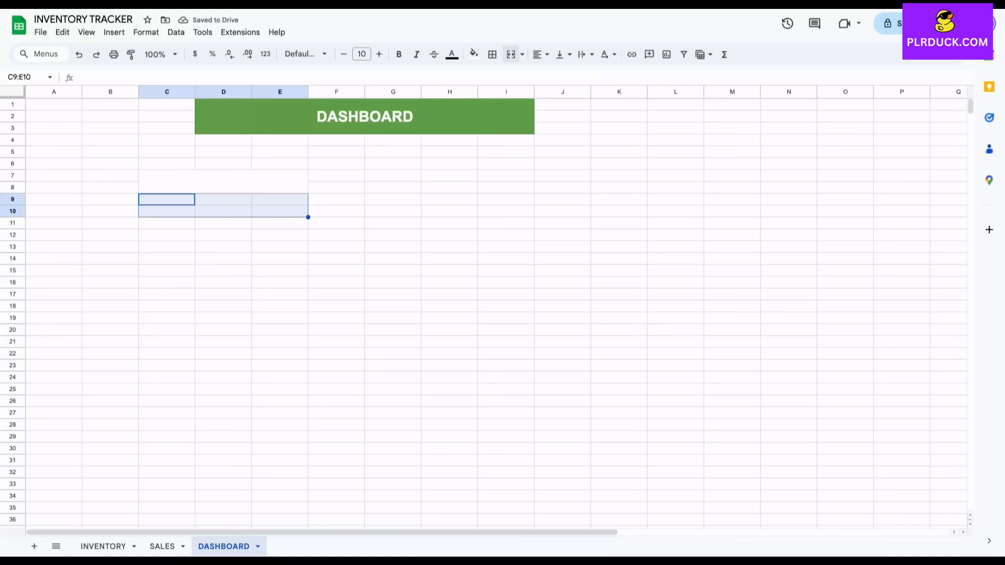
{"action": "left_click", "coordinate": [511, 54]}
{"action": "left_click", "coordinate": [223, 181]}
{"action": "type", "text": "TOT"}
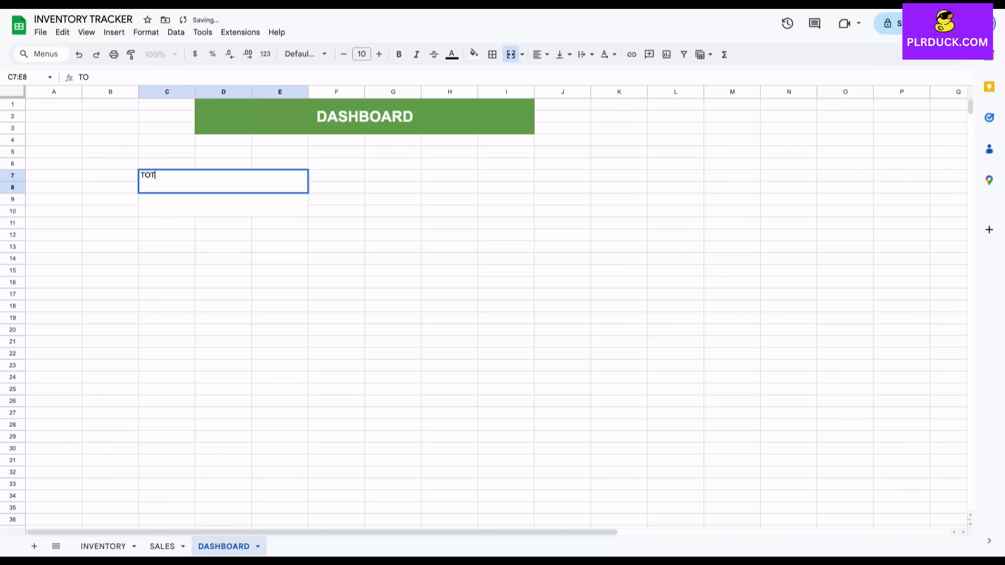
{"action": "type", "text": "AL PRODUCTS"}
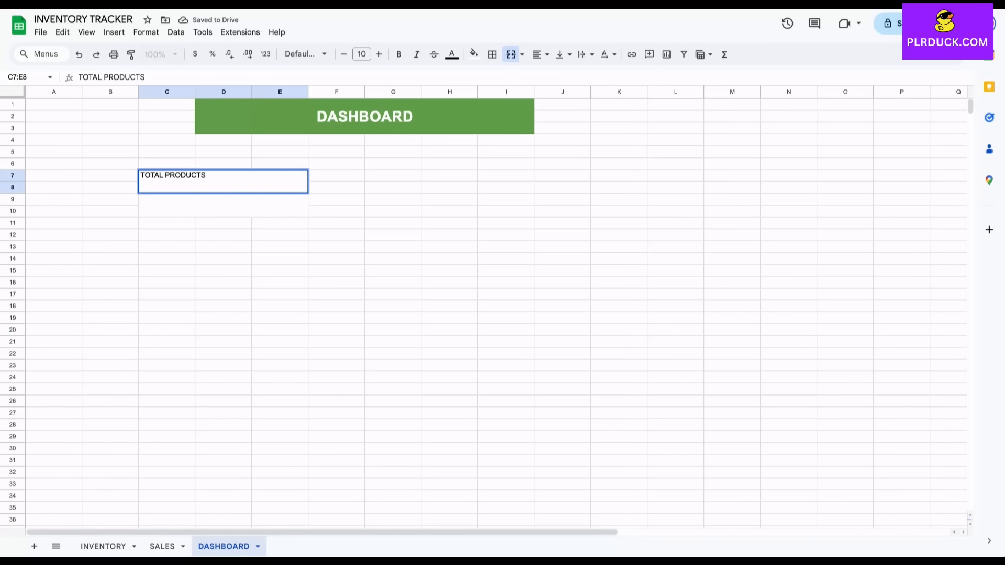
{"action": "left_click", "coordinate": [393, 200]}
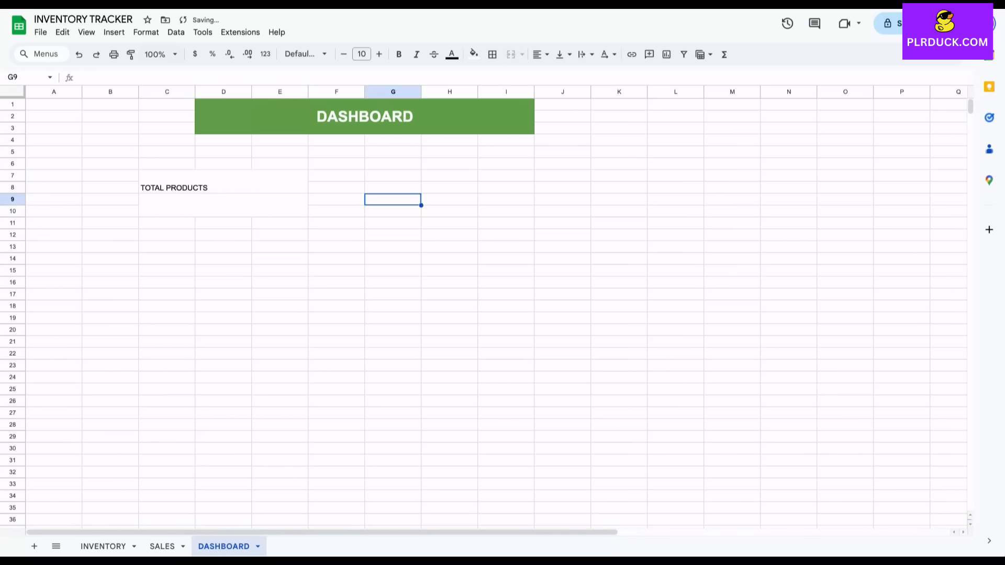
- Merge G7:I8 and G9:I10 as two separate blocks, and copy the pair to K7:M10
{"action": "left_click_drag", "start_coordinate": [393, 199], "coordinate": [505, 211]}
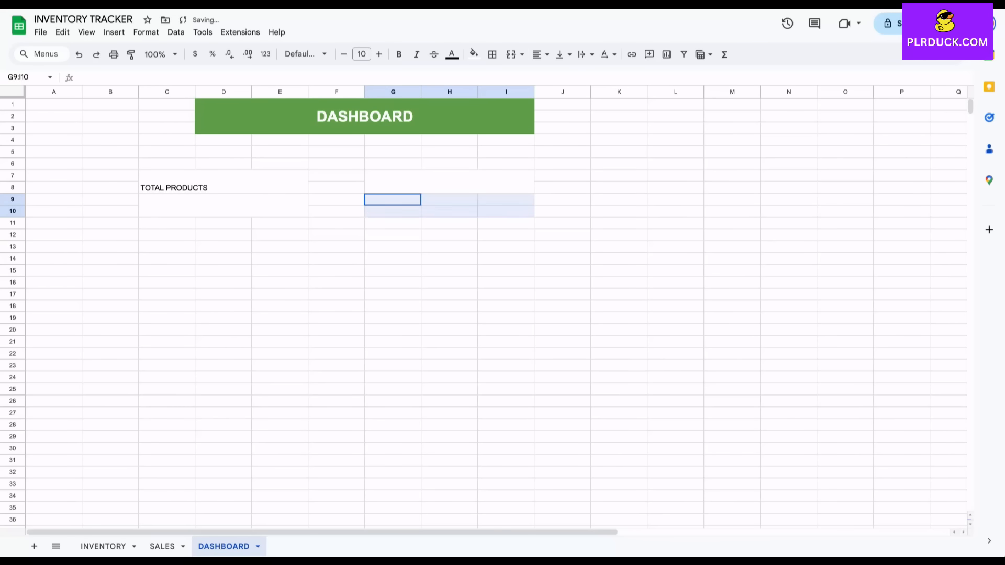
{"action": "left_click", "coordinate": [511, 54]}
{"action": "left_click", "coordinate": [449, 181]}
{"action": "left_click", "coordinate": [449, 205], "text": "shift"}
{"action": "key", "text": "ctrl+c"}
{"action": "left_click", "coordinate": [619, 175]}
{"action": "key", "text": "ctrl+v"}
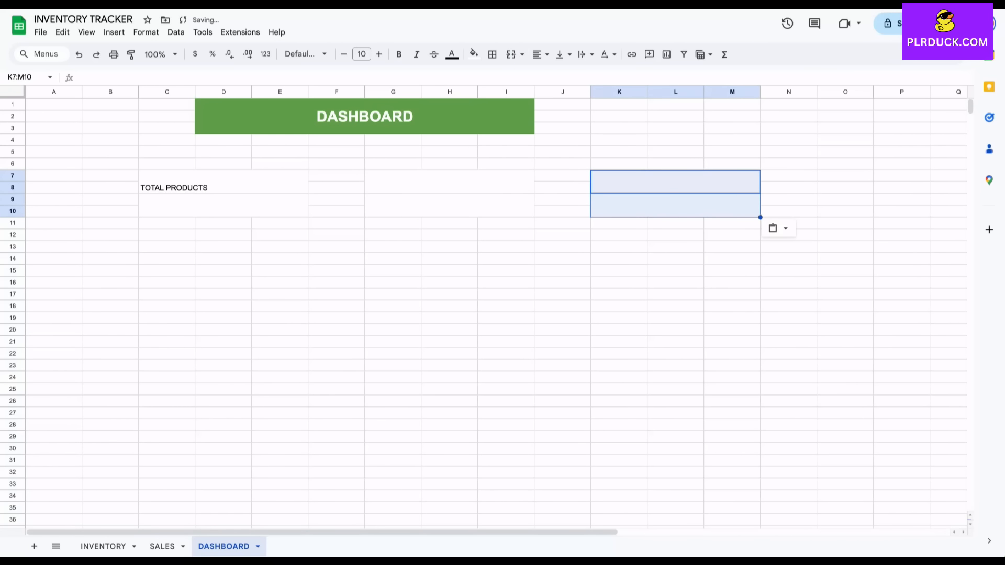
- Enter the label QUANTITY IN STOCK in G7:I8 and QUANTITY SOLD in K7:M8
{"action": "left_click", "coordinate": [449, 181]}
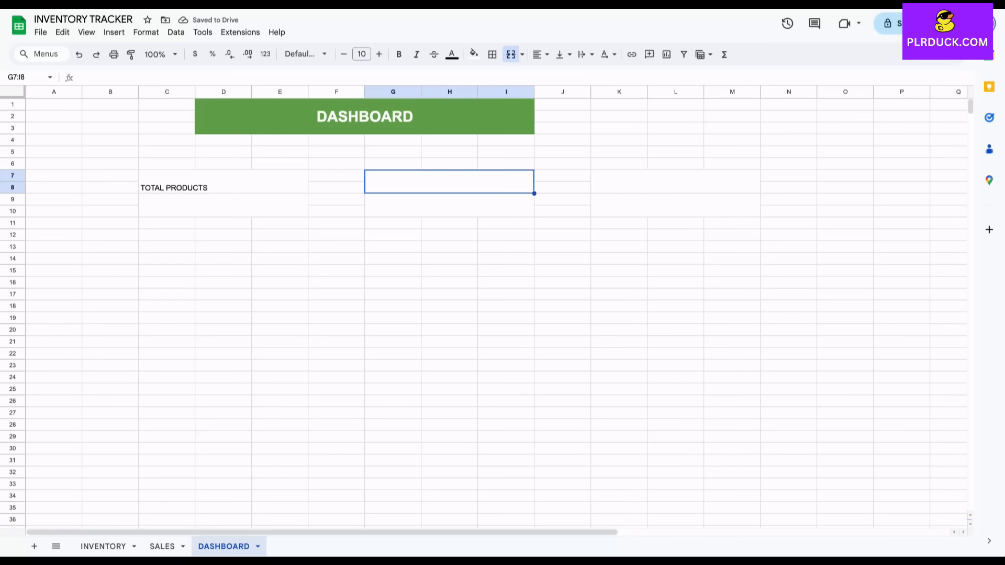
{"action": "type", "text": "QUAN"}
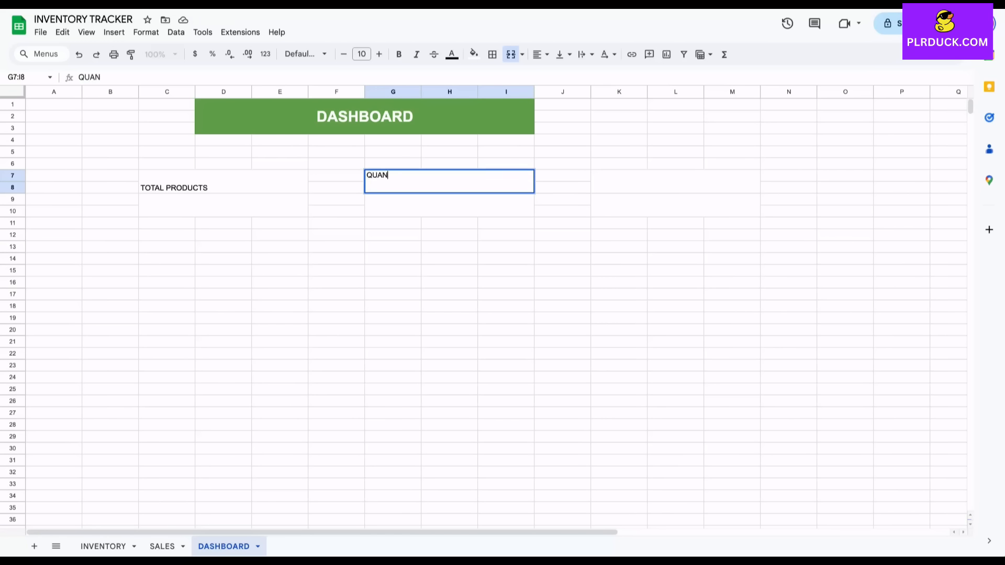
{"action": "type", "text": "TITY IN STOCK"}
{"action": "key", "text": "Tab"}
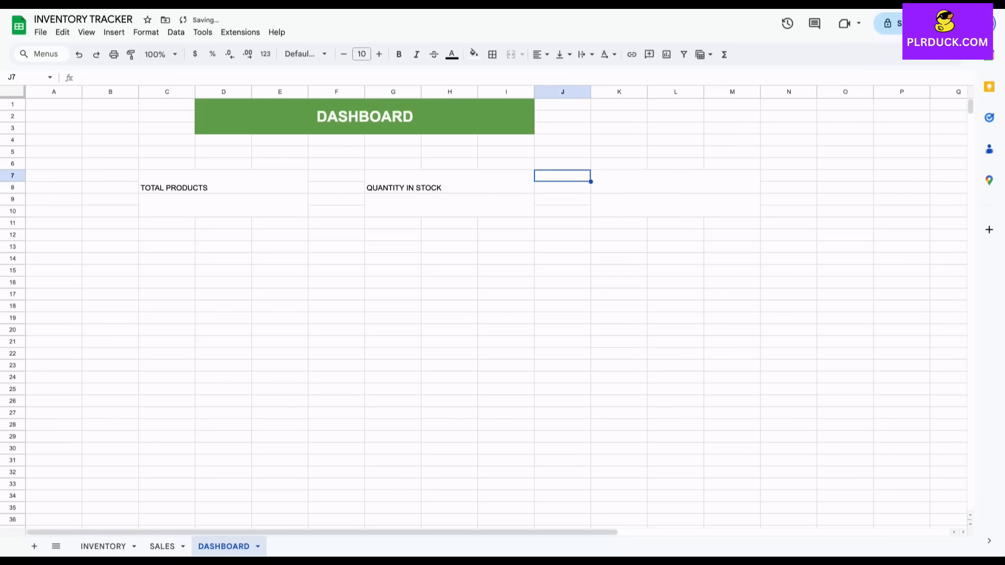
{"action": "key", "text": "Tab"}
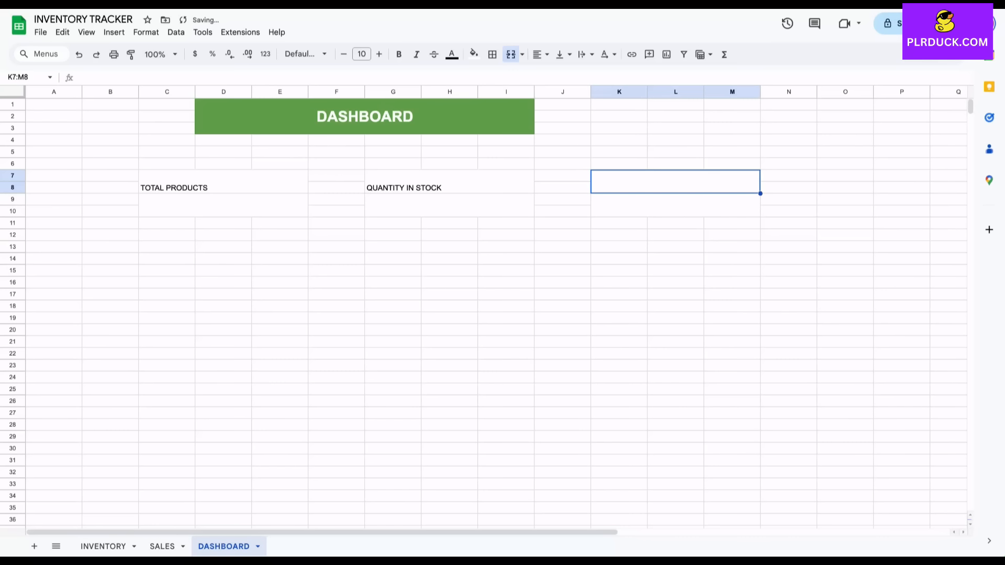
{"action": "type", "text": "QUANT"}
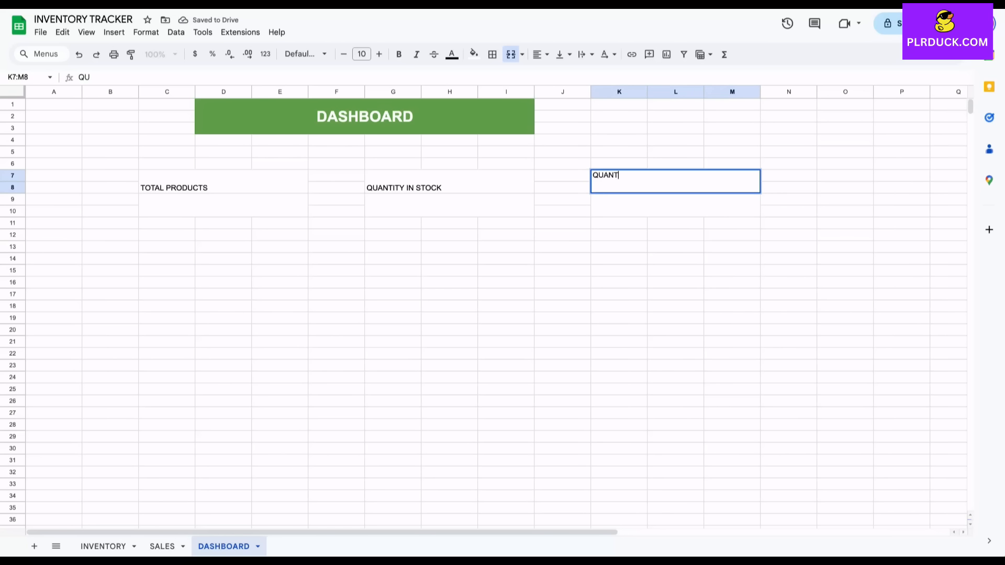
{"action": "type", "text": "ITY SOLD"}
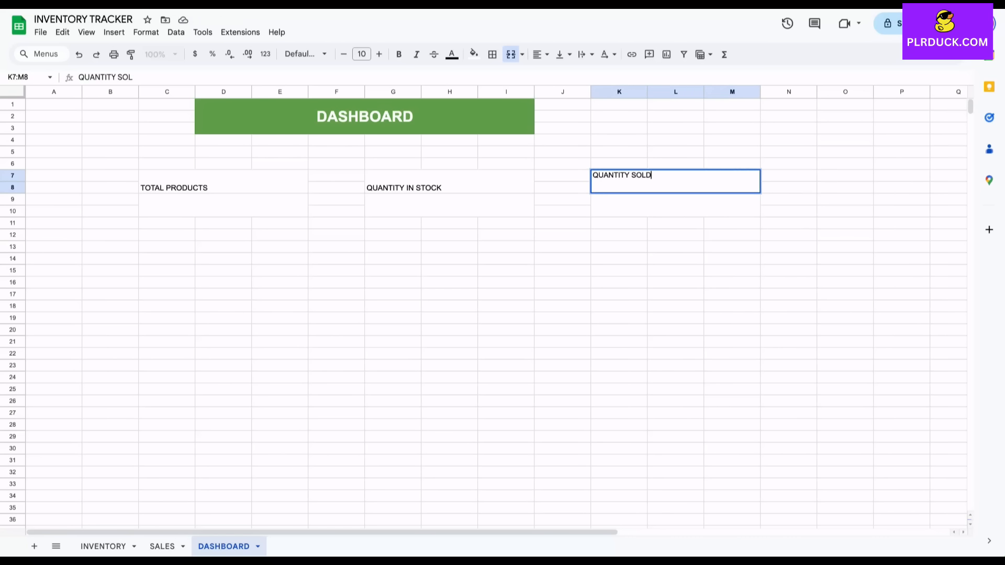
{"action": "left_click", "coordinate": [505, 270]}
- Set the three blocks C7:E10, G7:I10 and K7:M10 to font size 15 and bold
{"action": "left_click", "coordinate": [223, 188]}
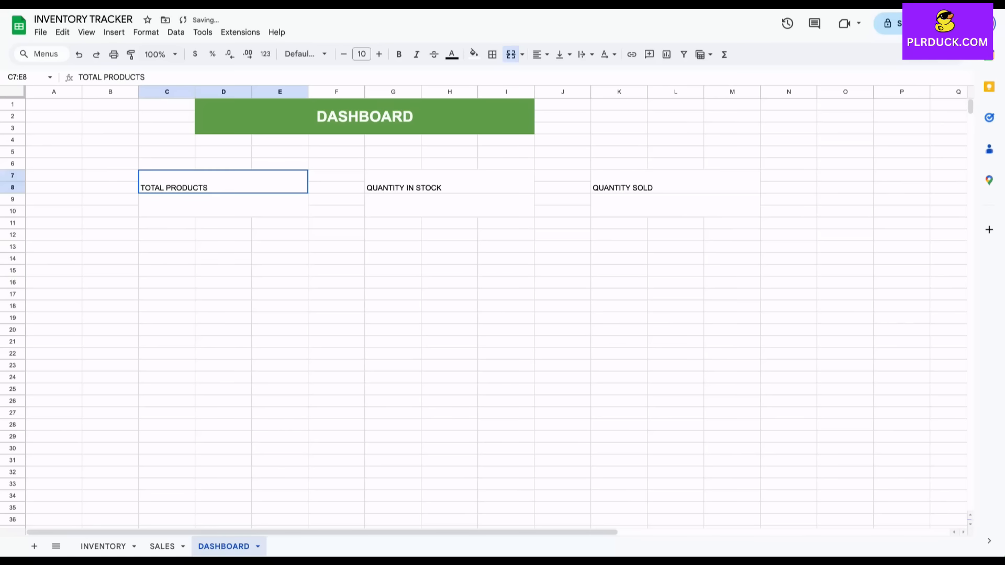
{"action": "left_click", "coordinate": [223, 211], "text": "shift"}
{"action": "left_click", "coordinate": [449, 188], "text": "ctrl"}
{"action": "left_click", "coordinate": [449, 211], "text": "ctrl+shift"}
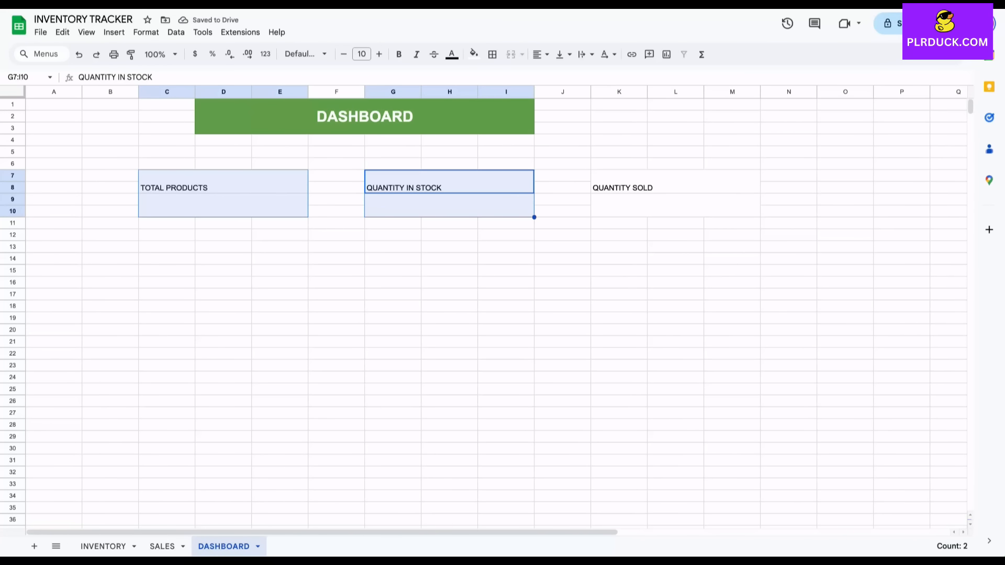
{"action": "left_click", "coordinate": [675, 187], "text": "ctrl"}
{"action": "left_click", "coordinate": [675, 211], "text": "ctrl+shift"}
{"action": "left_click", "coordinate": [379, 53]}
{"action": "left_click", "coordinate": [379, 54]}
{"action": "left_click", "coordinate": [379, 53]}
{"action": "left_click", "coordinate": [379, 54]}
{"action": "left_click", "coordinate": [379, 54]}
{"action": "left_click", "coordinate": [399, 53]}
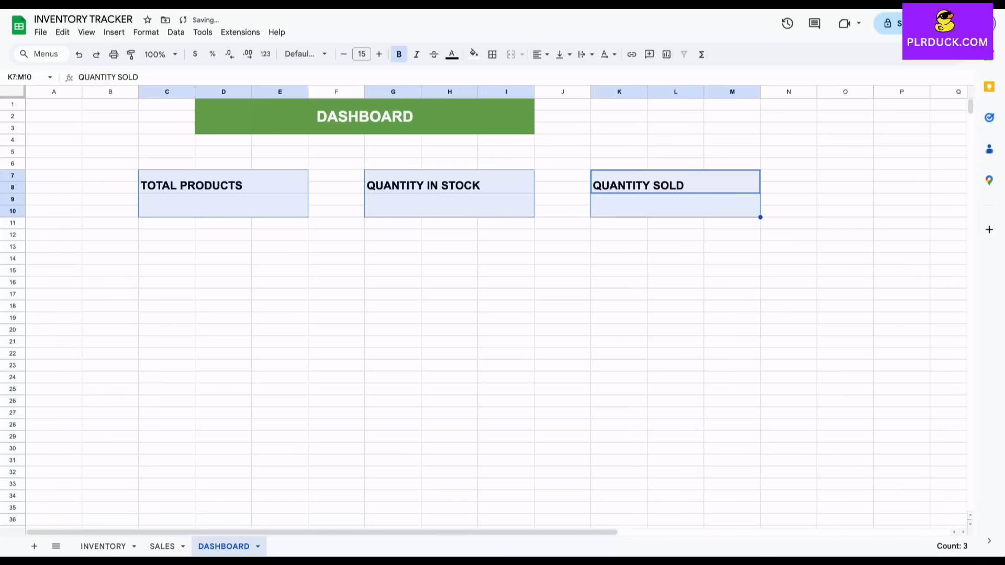
- Center the contents of the three selected blocks horizontally and vertically
{"action": "left_click", "coordinate": [540, 54]}
{"action": "left_click", "coordinate": [559, 75]}
{"action": "left_click", "coordinate": [563, 54]}
{"action": "left_click", "coordinate": [564, 74]}
- Choose a border color and apply all borders to the three selected blocks
{"action": "left_click", "coordinate": [474, 54]}
{"action": "left_click", "coordinate": [492, 54]}
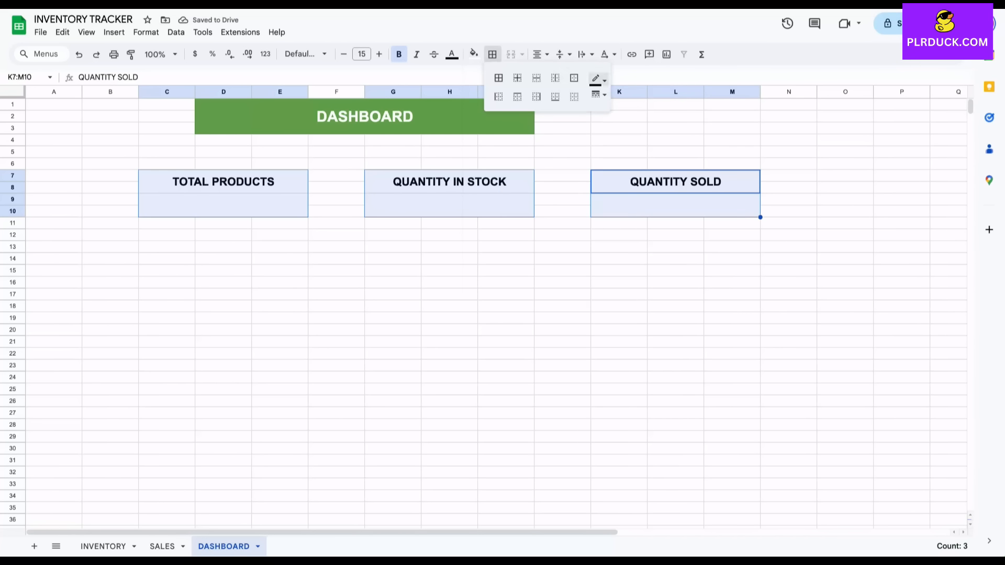
{"action": "left_click", "coordinate": [598, 79]}
{"action": "left_click", "coordinate": [600, 117]}
{"action": "left_click", "coordinate": [498, 78]}
{"action": "left_click", "coordinate": [166, 223]}
- Fill the TOTAL PRODUCTS header with the standard green and make its text white
{"action": "left_click", "coordinate": [223, 182]}
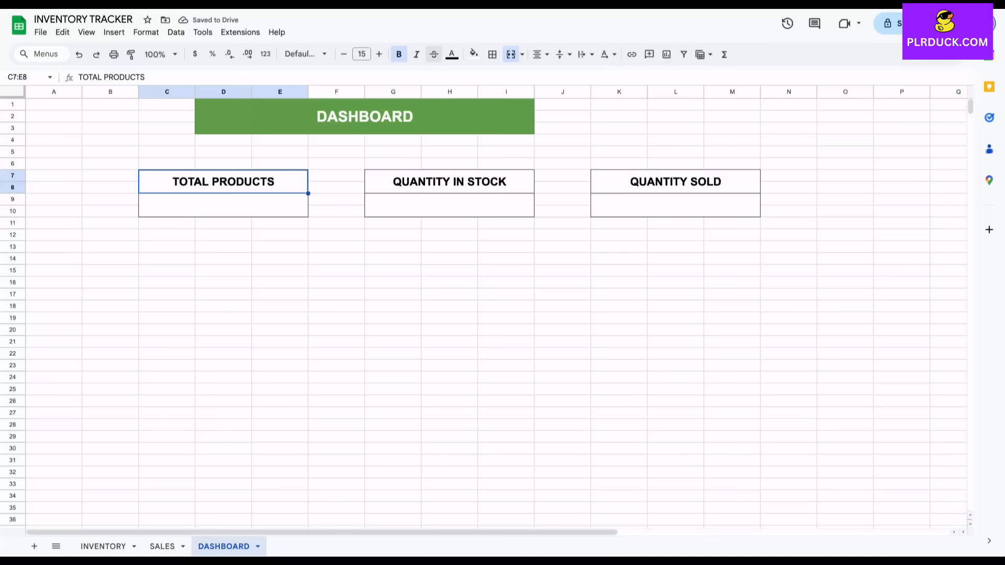
{"action": "left_click", "coordinate": [473, 54]}
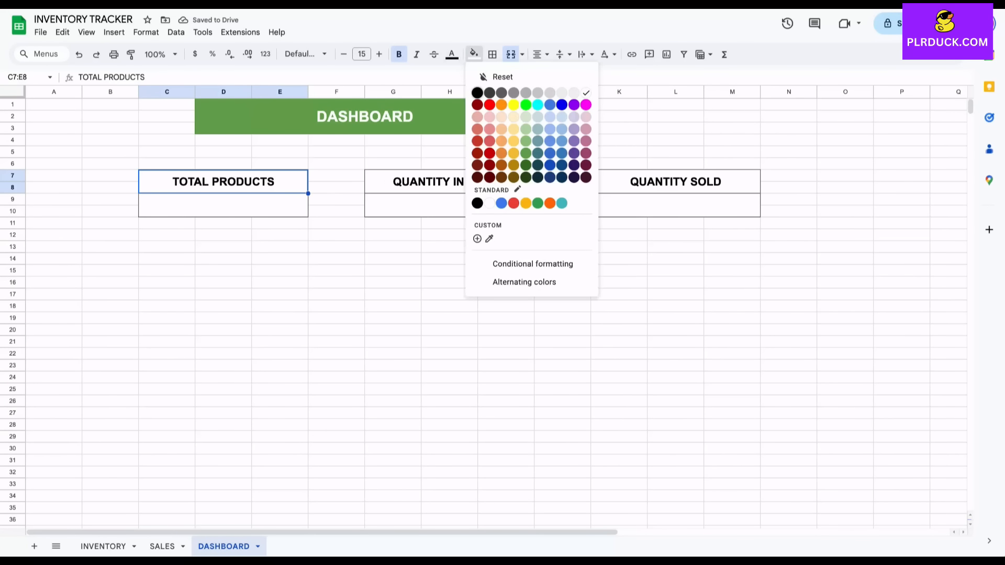
{"action": "left_click", "coordinate": [538, 203]}
{"action": "left_click", "coordinate": [452, 54]}
{"action": "left_click", "coordinate": [454, 203]}
- Give the QUANTITY IN STOCK and QUANTITY SOLD headers white text and the standard green fill
{"action": "left_click", "coordinate": [450, 181]}
{"action": "left_click", "coordinate": [675, 181], "text": "ctrl"}
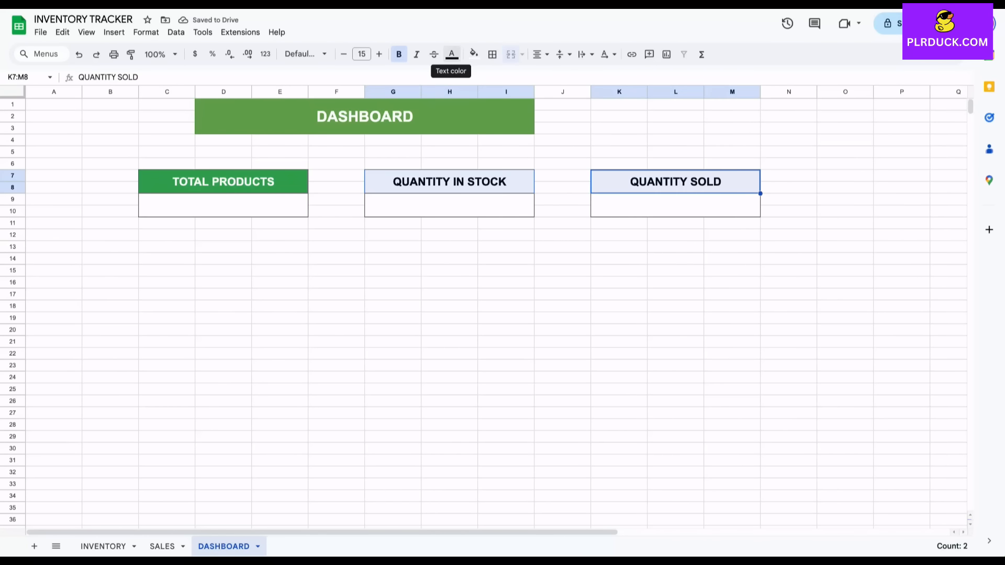
{"action": "left_click", "coordinate": [451, 54]}
{"action": "left_click", "coordinate": [564, 93]}
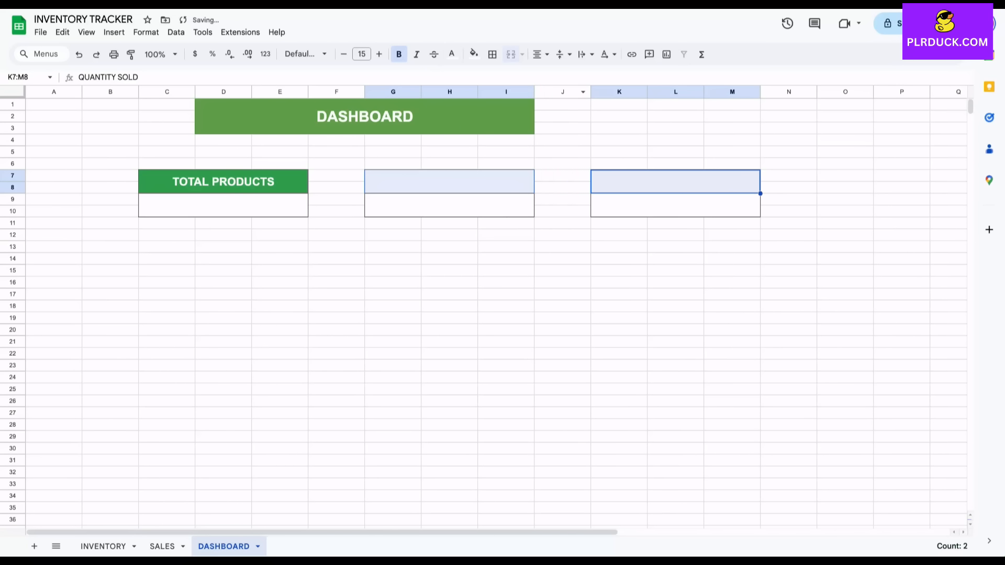
{"action": "left_click", "coordinate": [473, 54]}
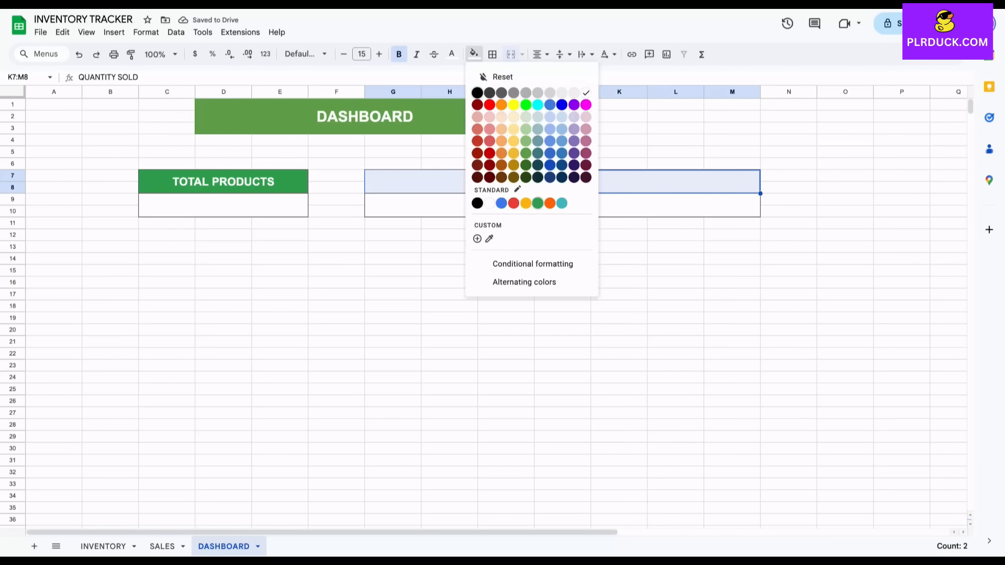
{"action": "left_click", "coordinate": [538, 203]}
{"action": "left_click", "coordinate": [166, 282]}
- Enter =COUNTIF(INVENTORY!C9:C18,"<>") in the cell under TOTAL PRODUCTS and check it against the INVENTORY items
{"action": "left_click", "coordinate": [223, 205]}
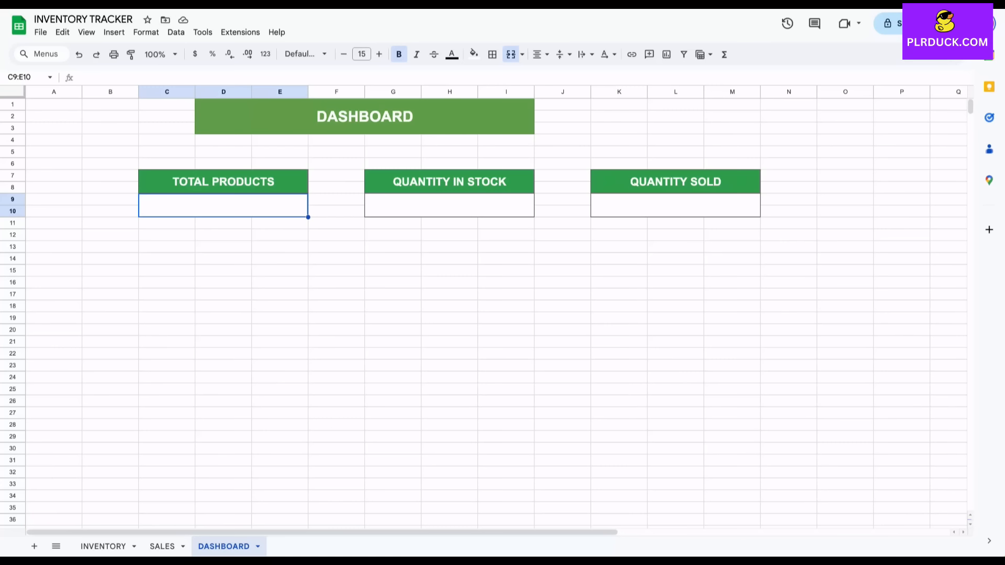
{"action": "type", "text": "=CO"}
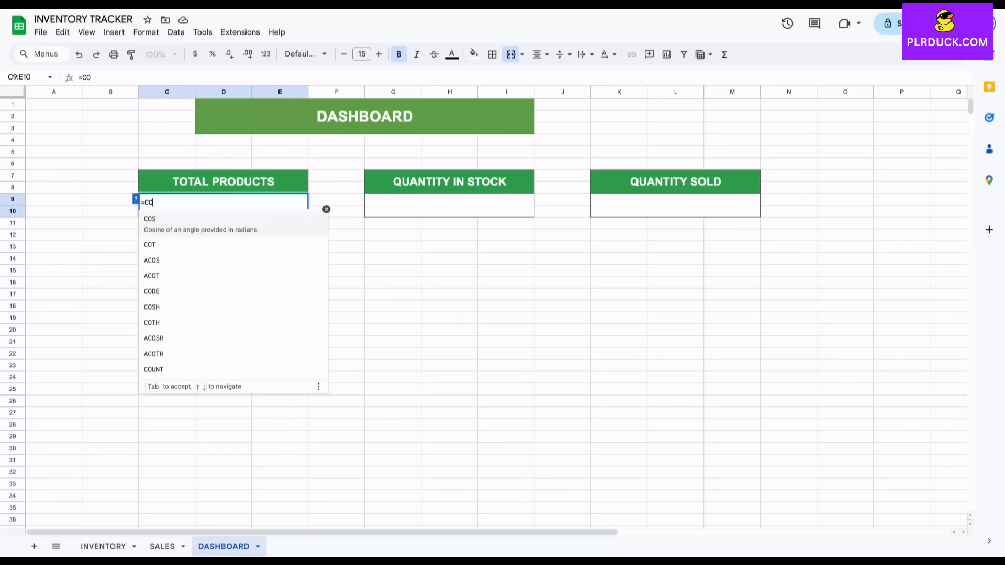
{"action": "type", "text": "UNTIF"}
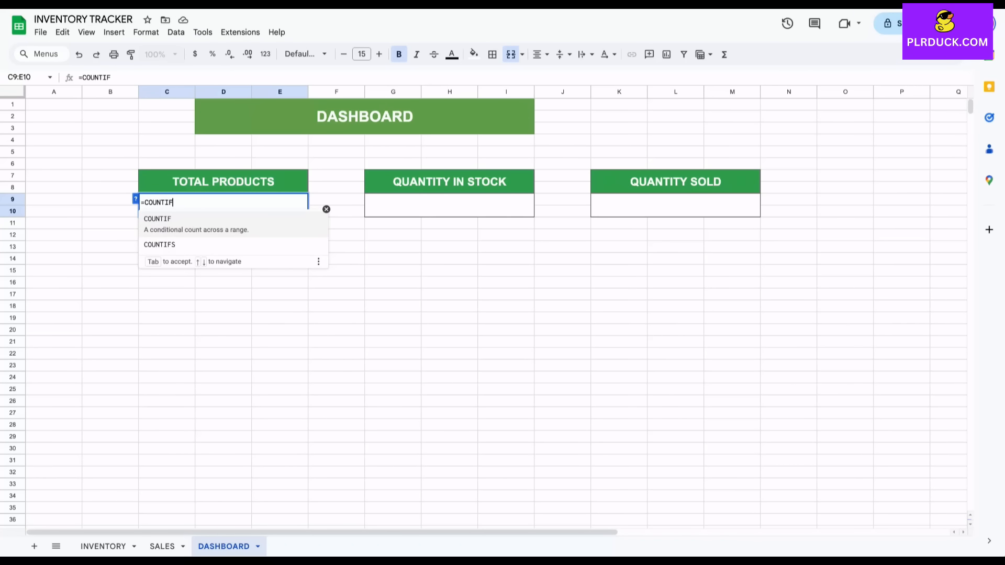
{"action": "type", "text": "("}
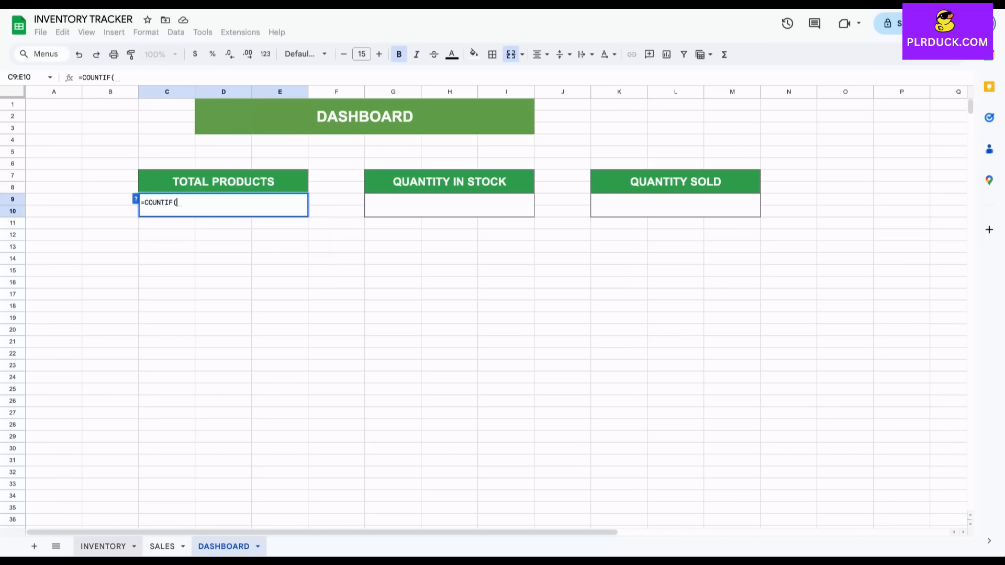
{"action": "left_click", "coordinate": [103, 547]}
{"action": "left_click_drag", "start_coordinate": [180, 202], "coordinate": [180, 308]}
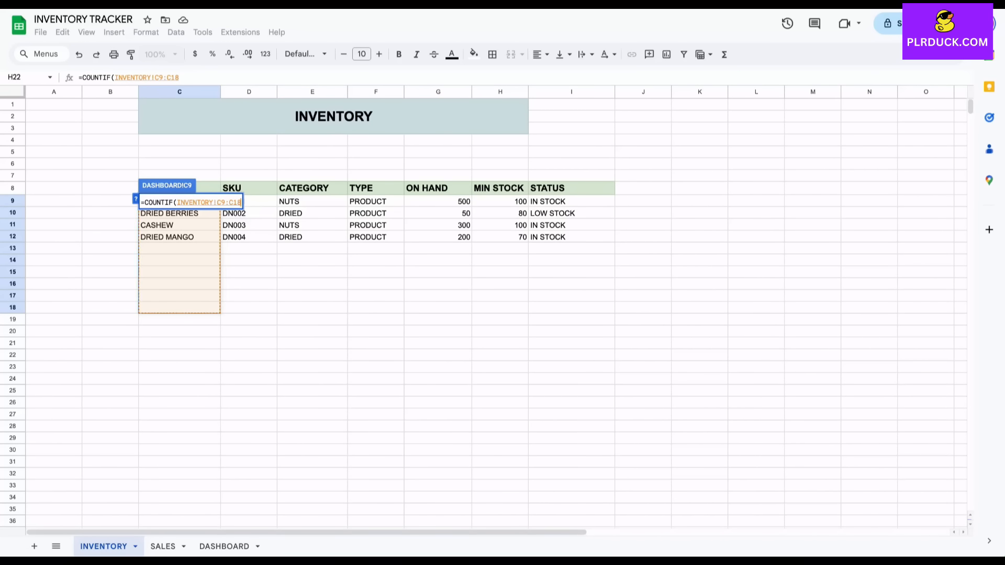
{"action": "type", "text": ","}
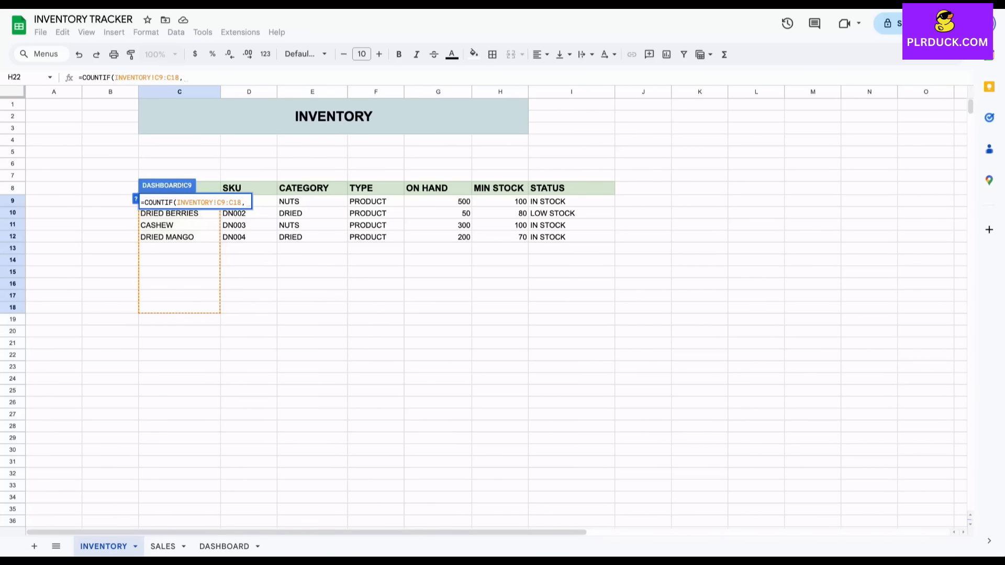
{"action": "type", "text": "\"<>\""}
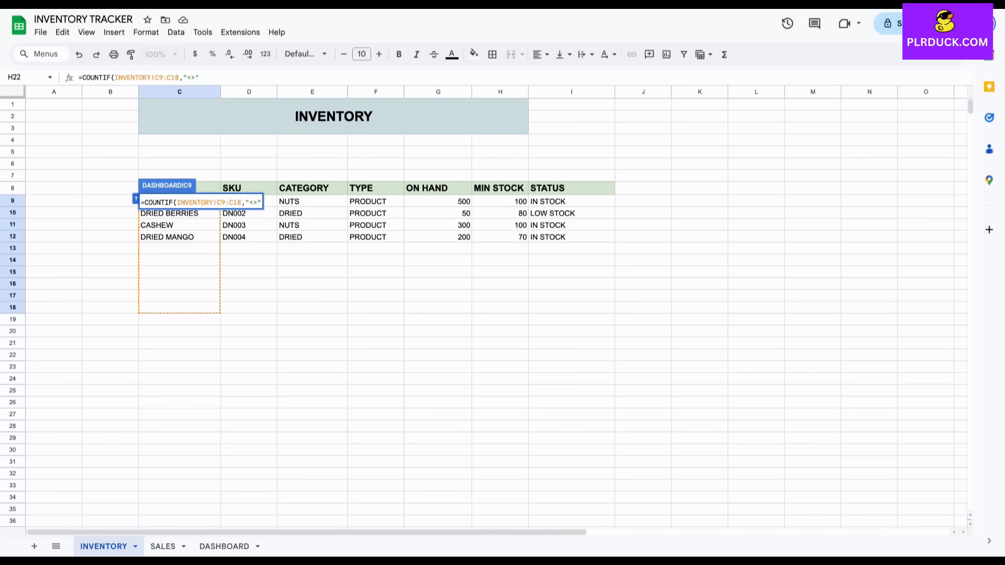
{"action": "type", "text": ")"}
{"action": "key", "text": "Return"}
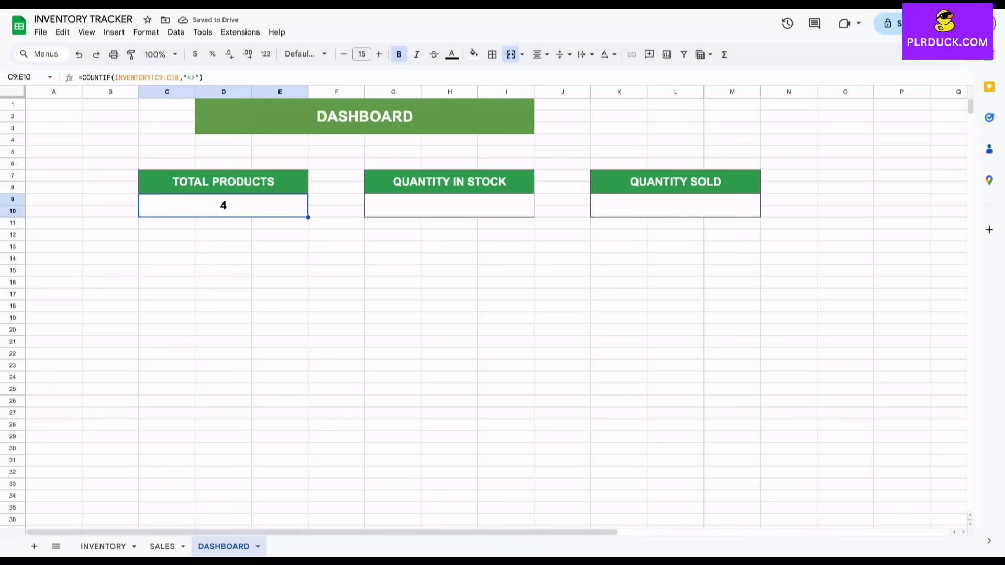
{"action": "left_click", "coordinate": [103, 546]}
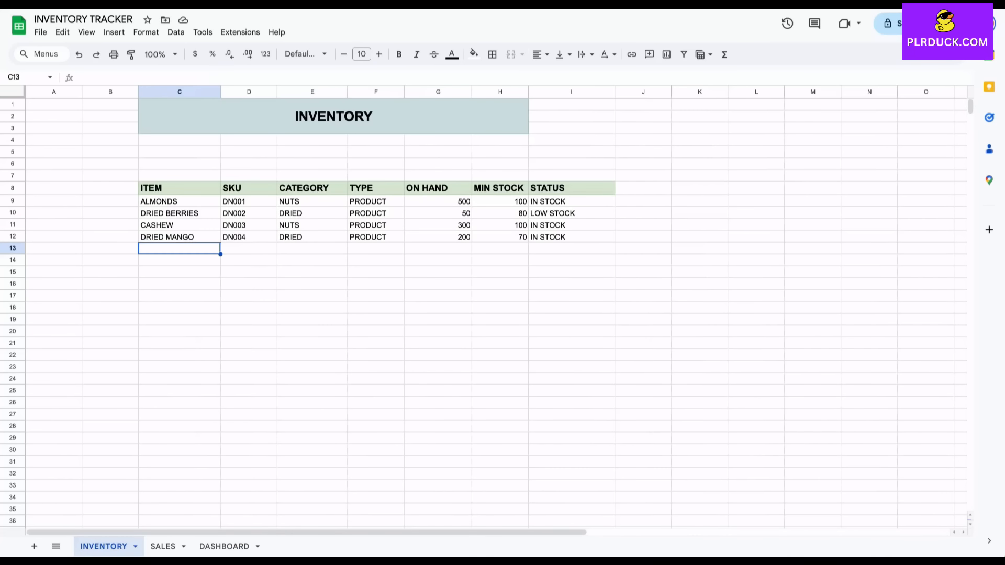
{"action": "left_click", "coordinate": [224, 546]}
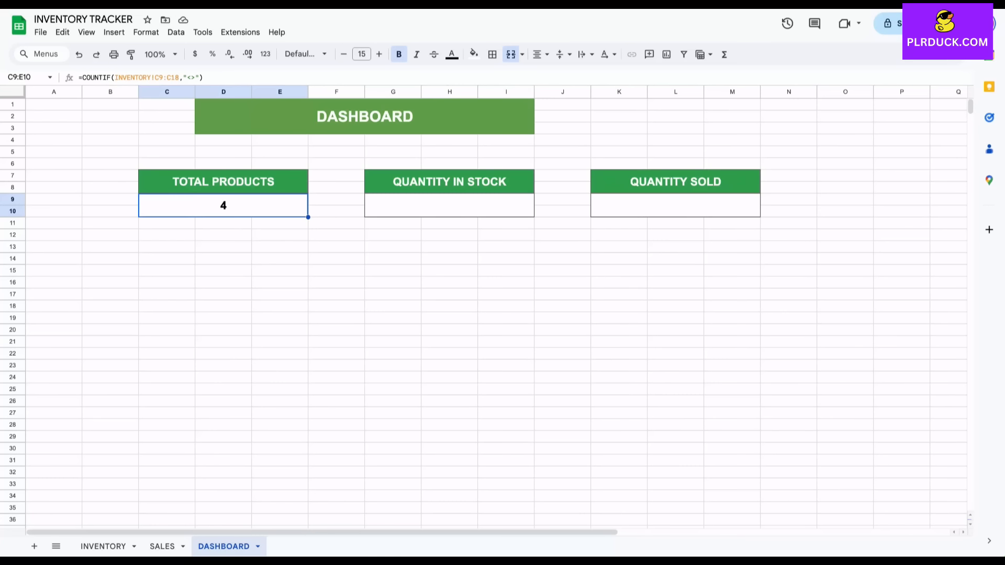
- Enter =SUM(INVENTORY!G9:G18) in the cell under QUANTITY IN STOCK to total the ON HAND column
{"action": "left_click", "coordinate": [449, 206]}
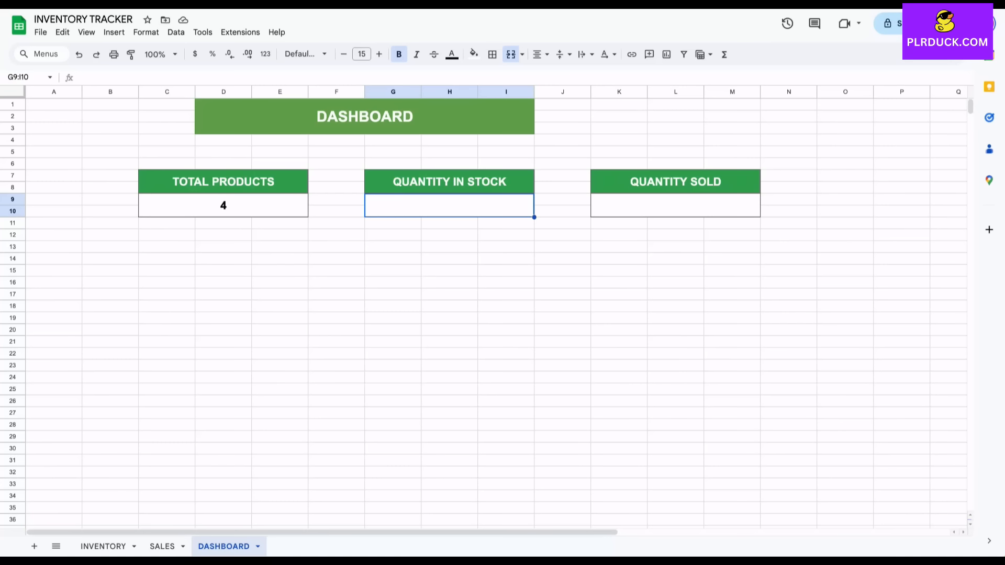
{"action": "type", "text": "=SUMIF"}
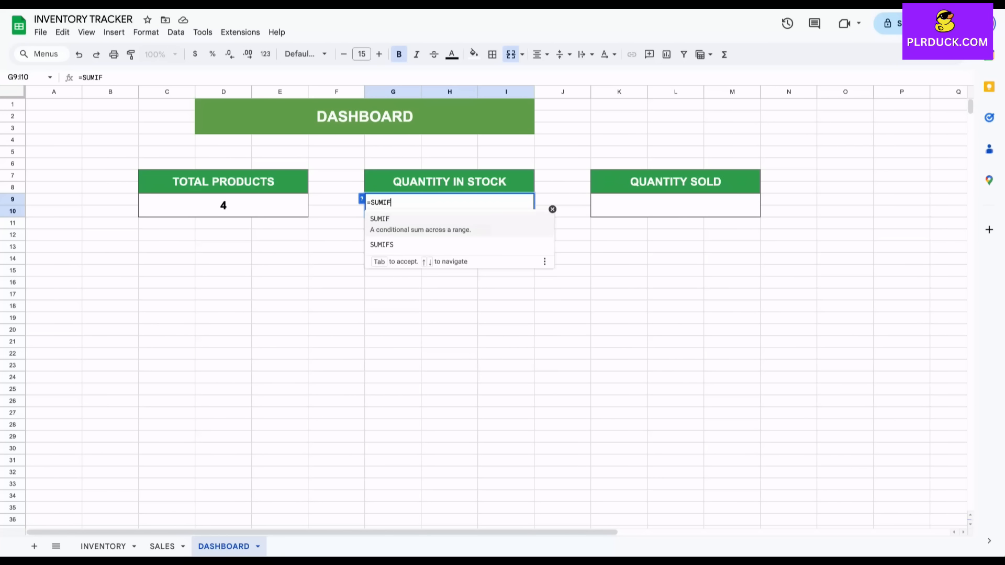
{"action": "key", "text": "BackSpace"}
{"action": "key", "text": "BackSpace"}
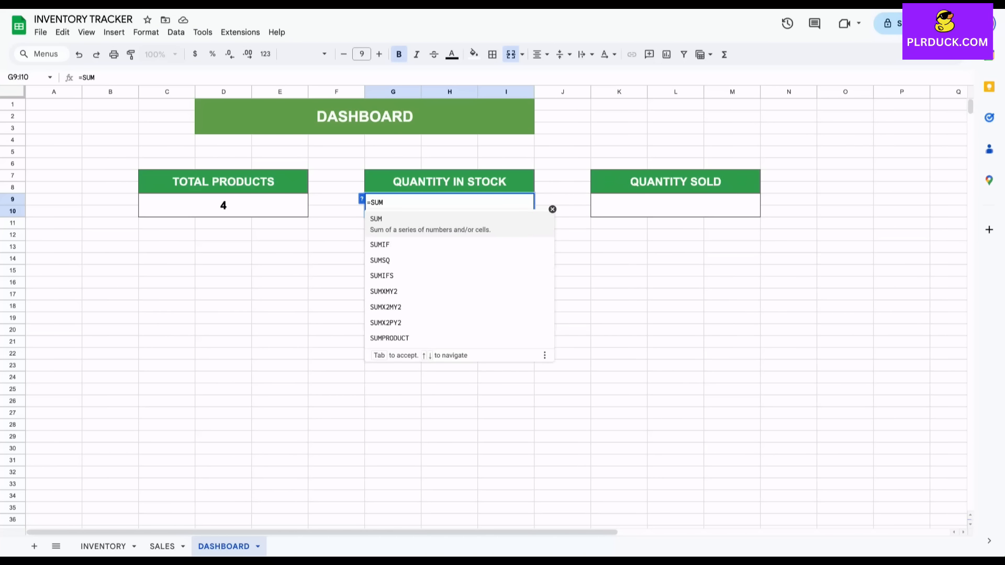
{"action": "type", "text": "("}
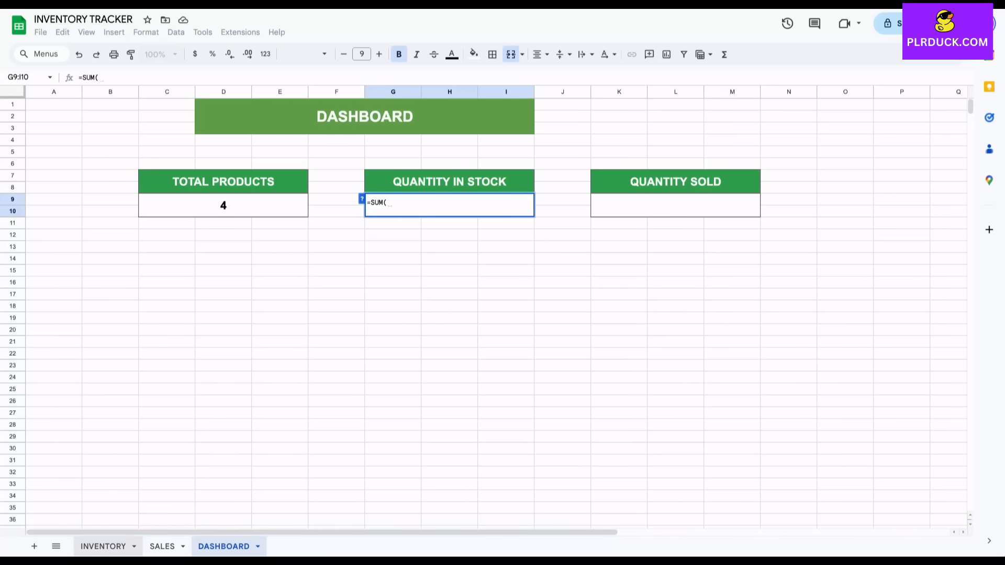
{"action": "left_click", "coordinate": [104, 546]}
{"action": "left_click_drag", "start_coordinate": [438, 202], "coordinate": [437, 307]}
{"action": "type", "text": ")"}
{"action": "key", "text": "Return"}
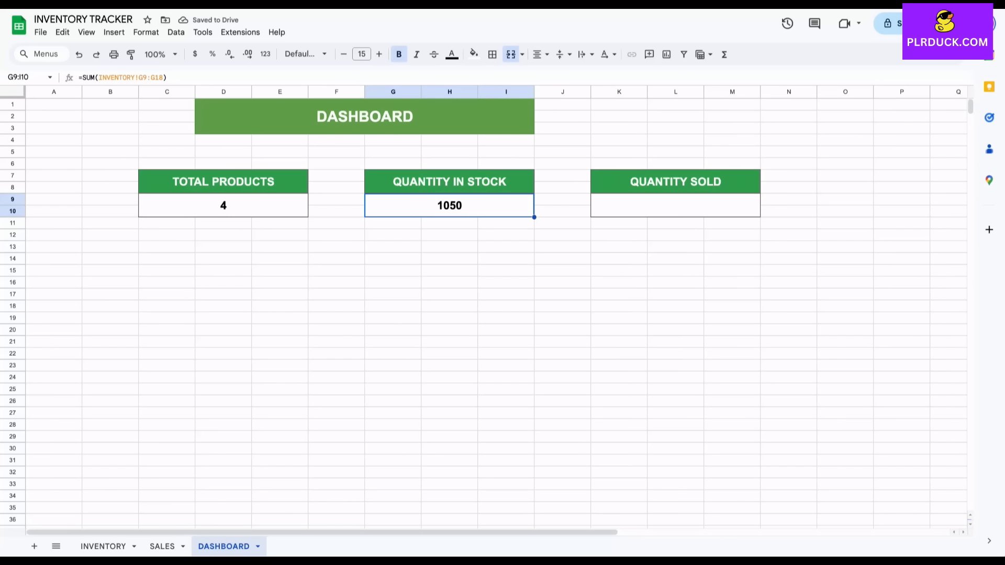
- Enter =SUM(SALES!G8:G14) in the cell under QUANTITY SOLD to total the QTY column
{"action": "left_click", "coordinate": [675, 206]}
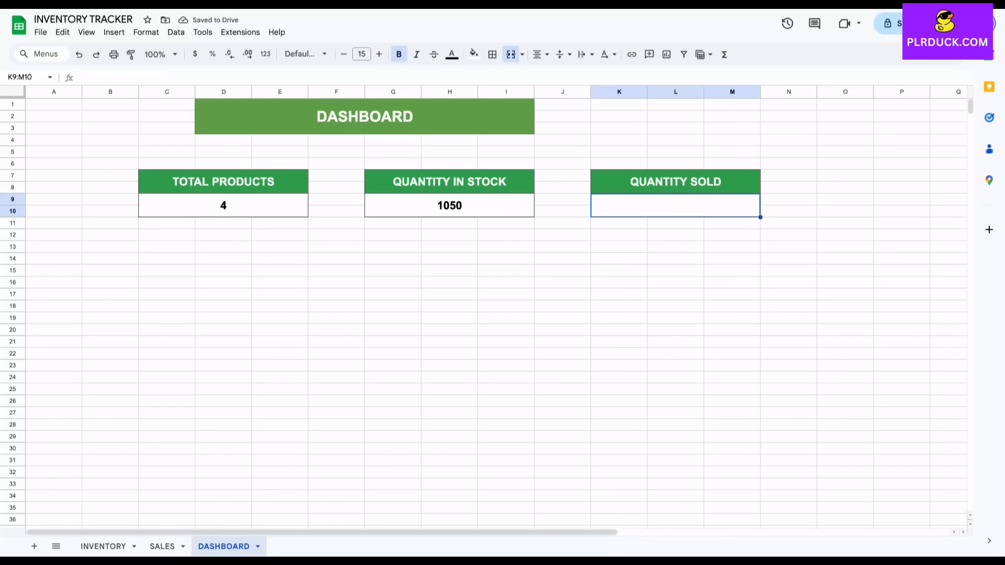
{"action": "type", "text": "="}
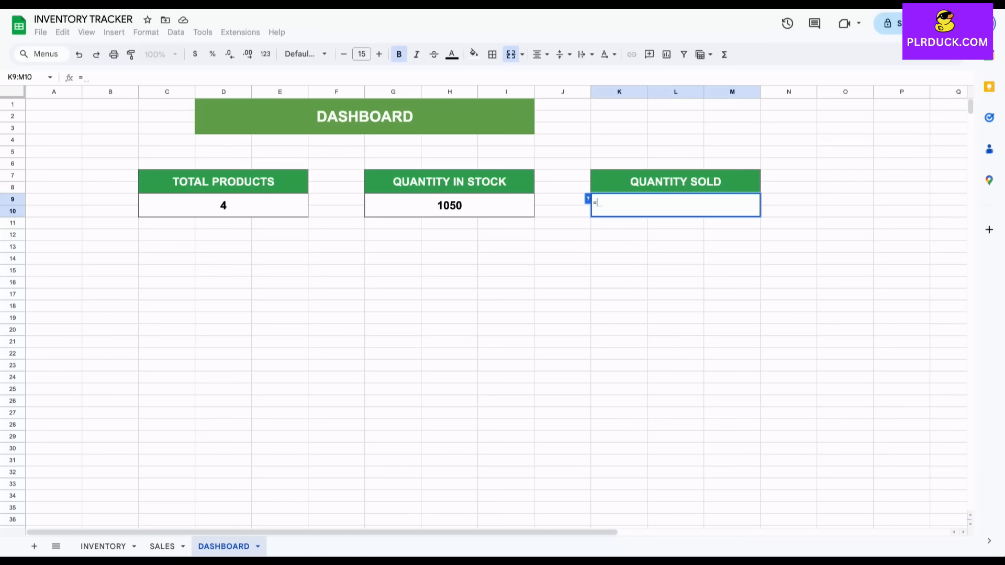
{"action": "type", "text": "SUM"}
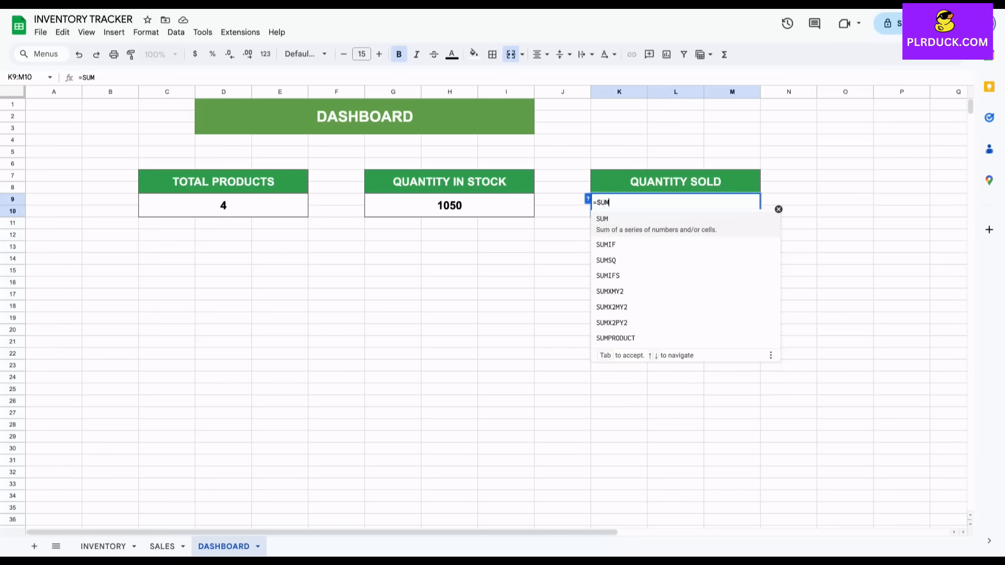
{"action": "type", "text": "("}
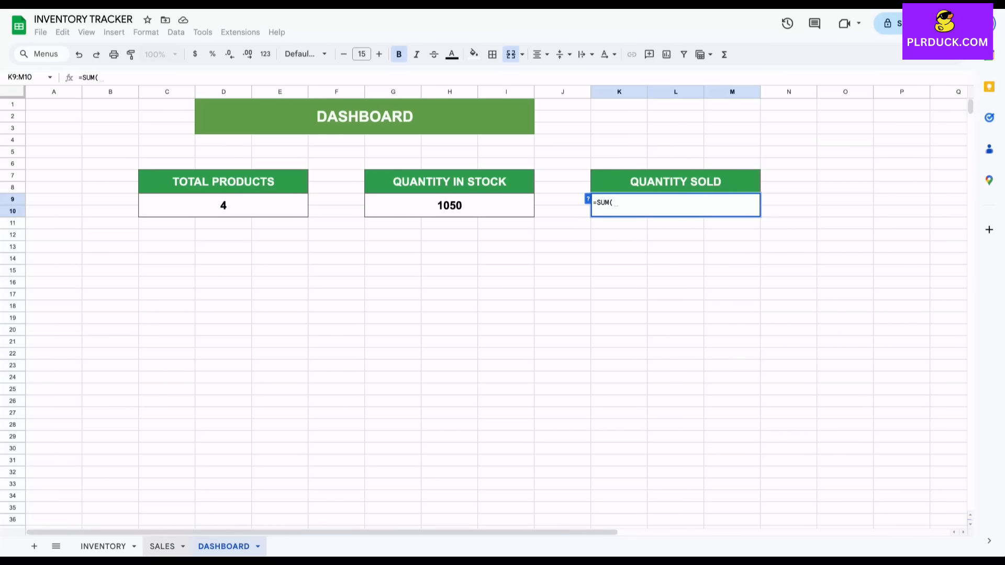
{"action": "left_click", "coordinate": [162, 547]}
{"action": "left_click", "coordinate": [445, 189]}
{"action": "left_click_drag", "start_coordinate": [445, 190], "coordinate": [445, 260]}
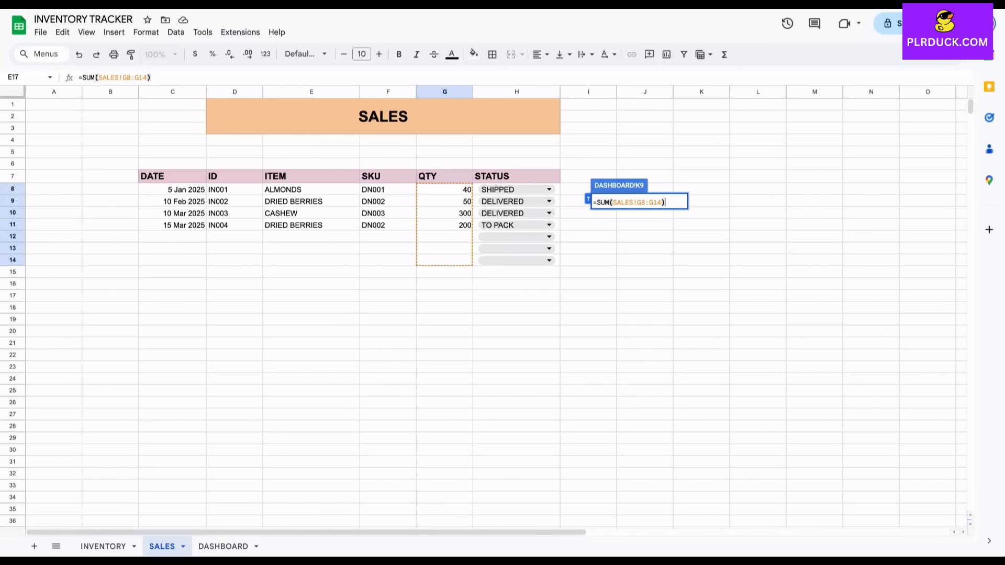
{"action": "key", "text": "Return"}
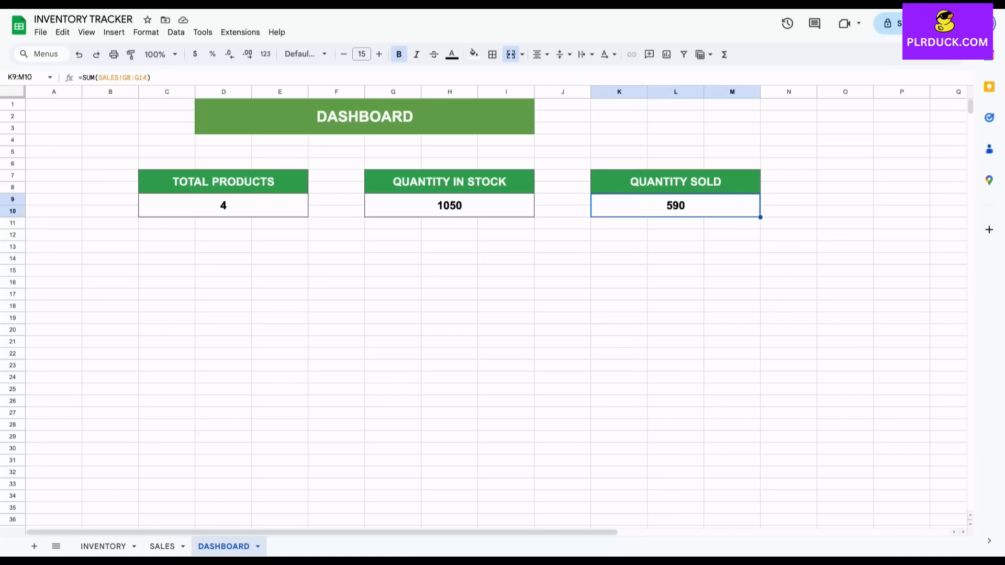
- Insert a chart on the INVENTORY sheet from the ITEM and ON HAND columns, C8:C12 and G8:G12
{"action": "left_click", "coordinate": [103, 546]}
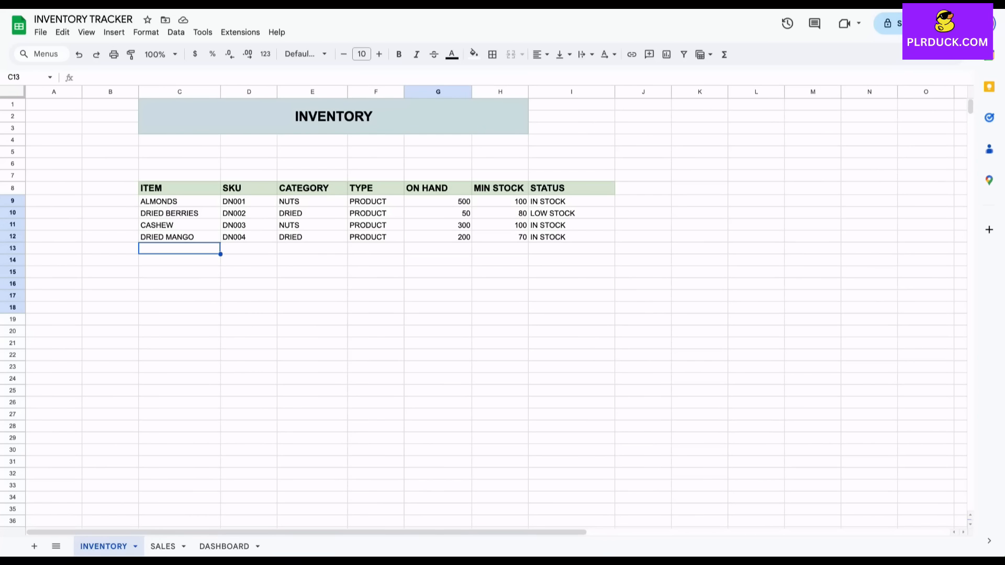
{"action": "left_click_drag", "start_coordinate": [179, 188], "coordinate": [179, 237]}
{"action": "left_click_drag", "start_coordinate": [438, 189], "coordinate": [438, 237]}
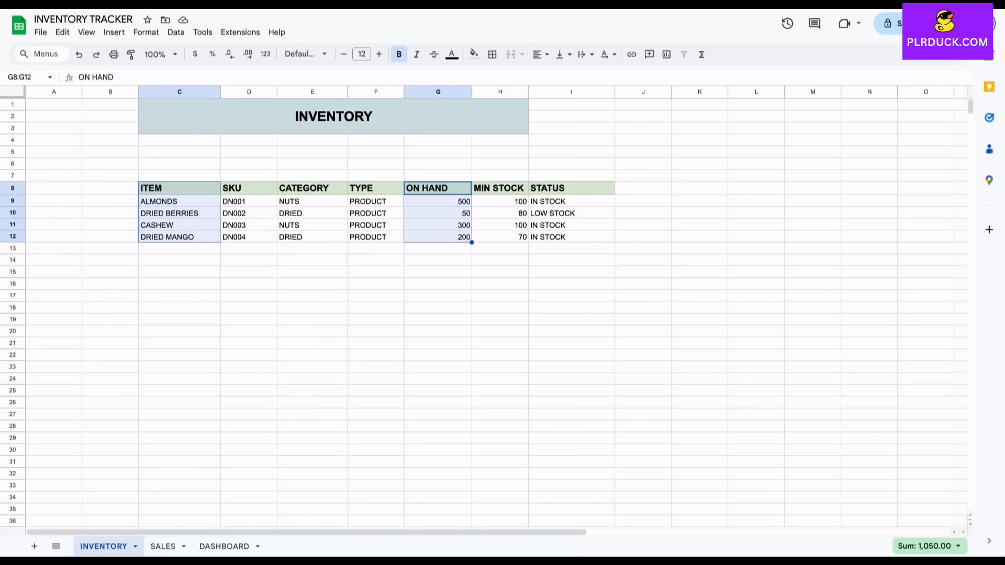
{"action": "left_click", "coordinate": [113, 32]}
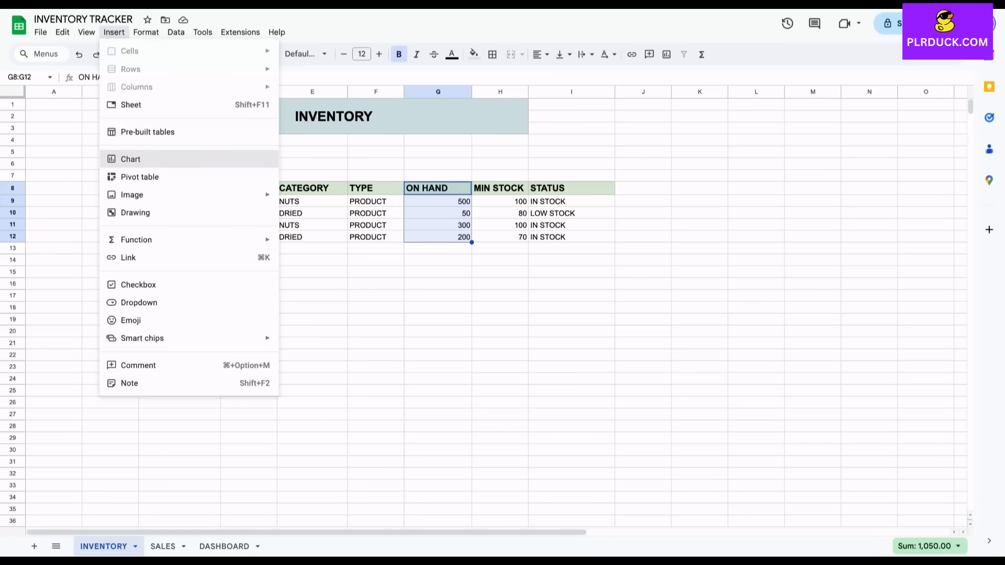
{"action": "left_click", "coordinate": [154, 161]}
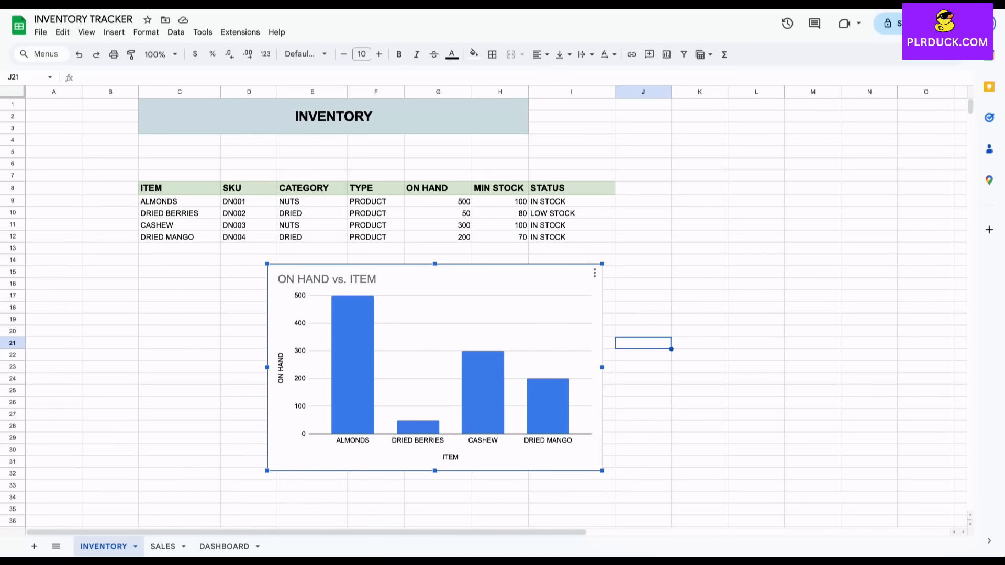
- Paste a copy of the ON HAND vs. ITEM chart on the DASHBOARD sheet and place it below the TOTAL PRODUCTS block
{"action": "left_click", "coordinate": [224, 546]}
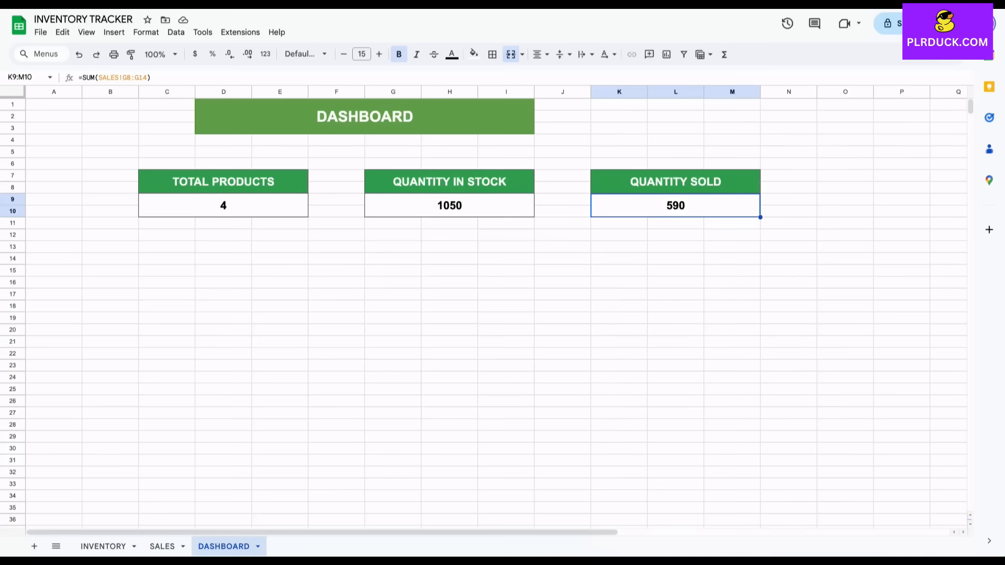
{"action": "left_click", "coordinate": [280, 340]}
{"action": "key", "text": "ctrl+v"}
{"action": "left_click_drag", "start_coordinate": [445, 344], "coordinate": [238, 253]}
- Delete the original ON HAND vs. ITEM chart from the INVENTORY sheet
{"action": "left_click", "coordinate": [103, 546]}
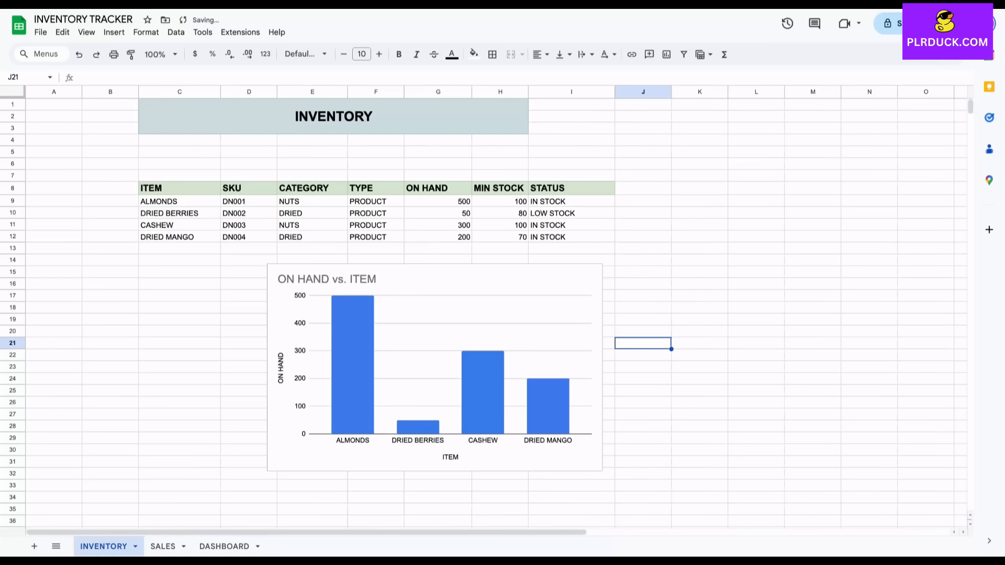
{"action": "left_click", "coordinate": [435, 367]}
{"action": "key", "text": "Delete"}
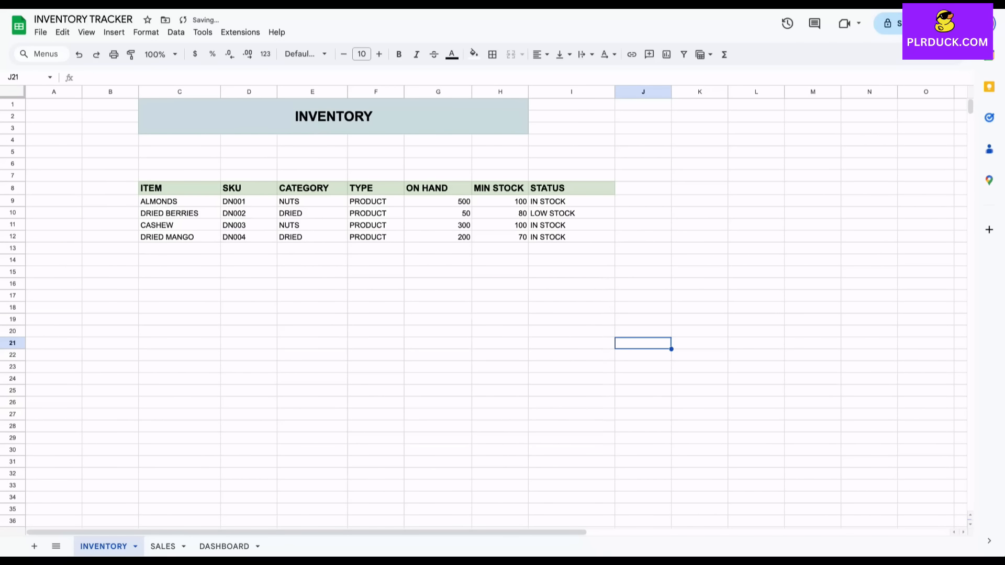
- Move the DASHBOARD chart slightly closer to the summary blocks and set the ON HAND series fill color to light green
{"action": "left_click", "coordinate": [224, 546]}
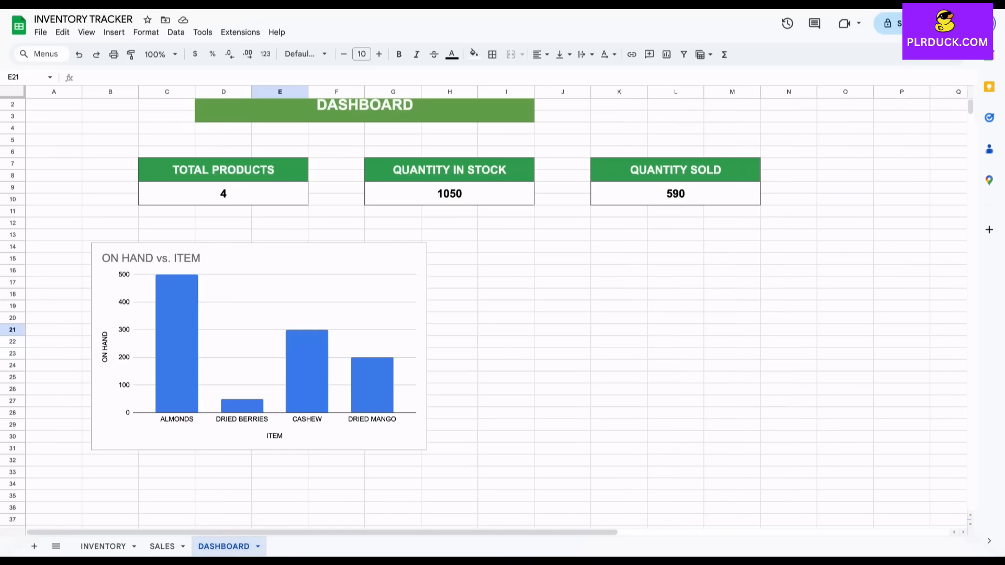
{"action": "left_click", "coordinate": [157, 283]}
{"action": "left_click_drag", "start_coordinate": [157, 282], "coordinate": [155, 268]}
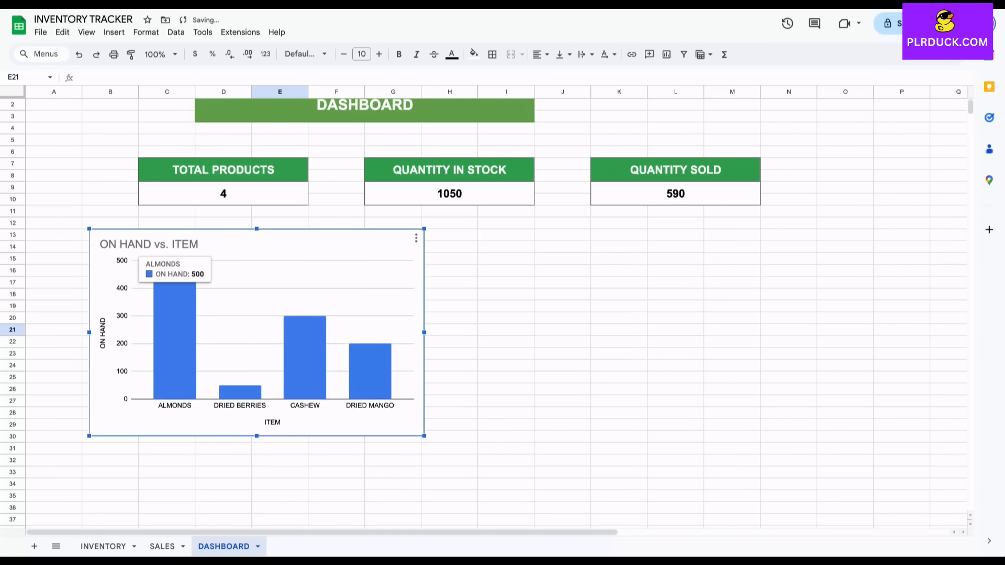
{"action": "double_click", "coordinate": [155, 268]}
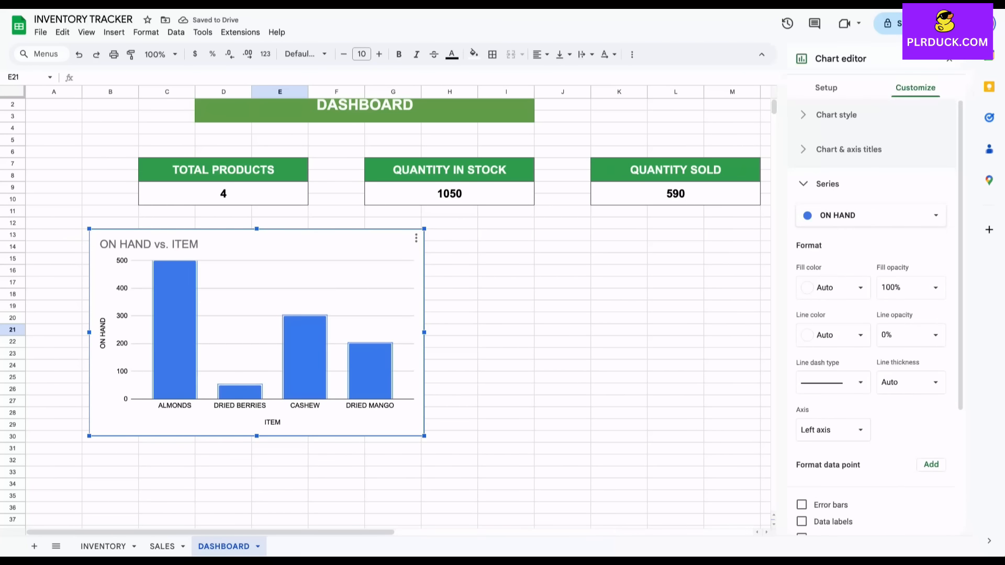
{"action": "left_click", "coordinate": [833, 288]}
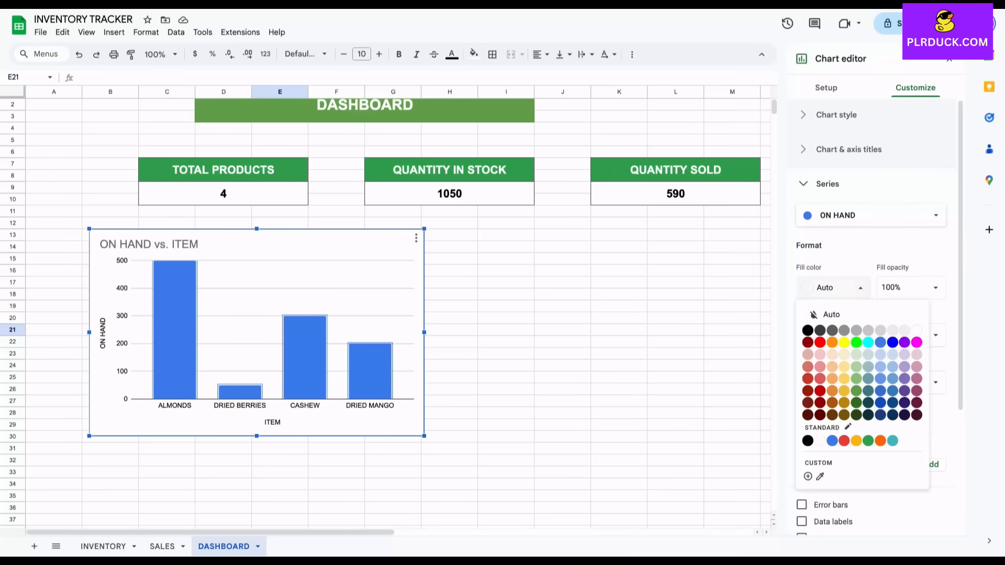
{"action": "left_click", "coordinate": [856, 378]}
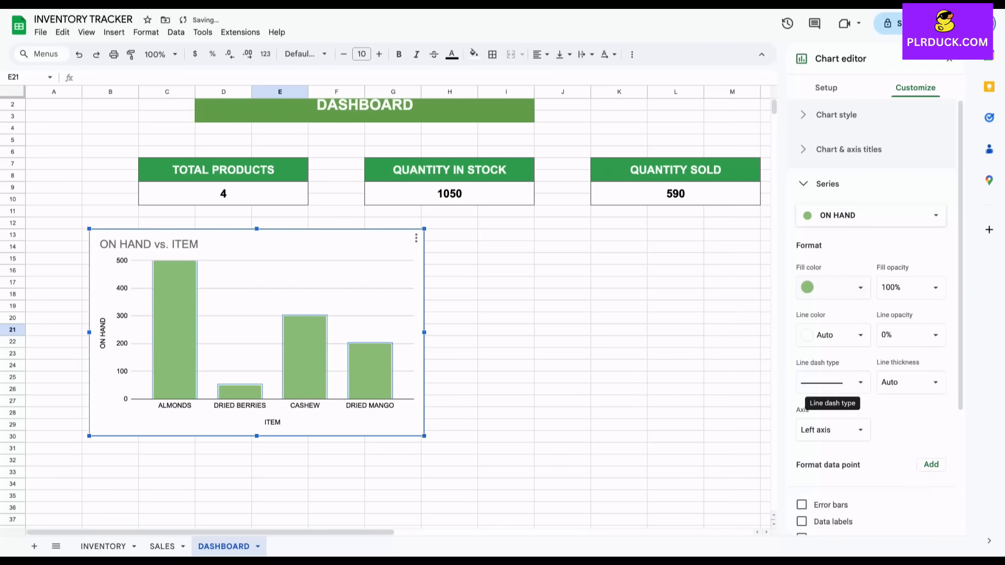
{"action": "left_click", "coordinate": [505, 353]}
- Shrink the ON HAND vs. ITEM chart slightly and reposition it below TOTAL PRODUCTS with its upper edge at row 14
{"action": "left_click", "coordinate": [256, 332]}
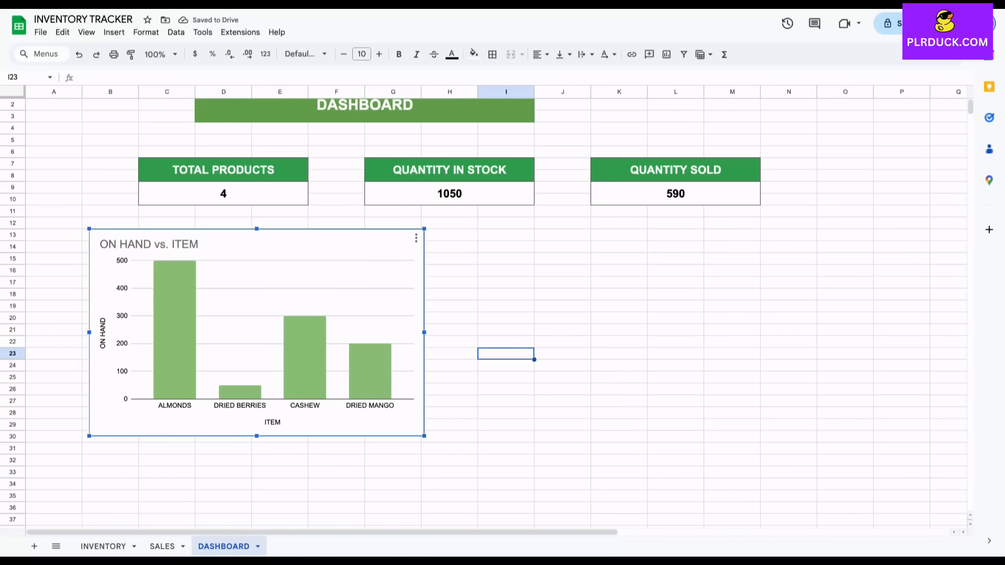
{"action": "left_click_drag", "start_coordinate": [89, 228], "coordinate": [105, 239]}
{"action": "left_click_drag", "start_coordinate": [264, 337], "coordinate": [226, 346]}
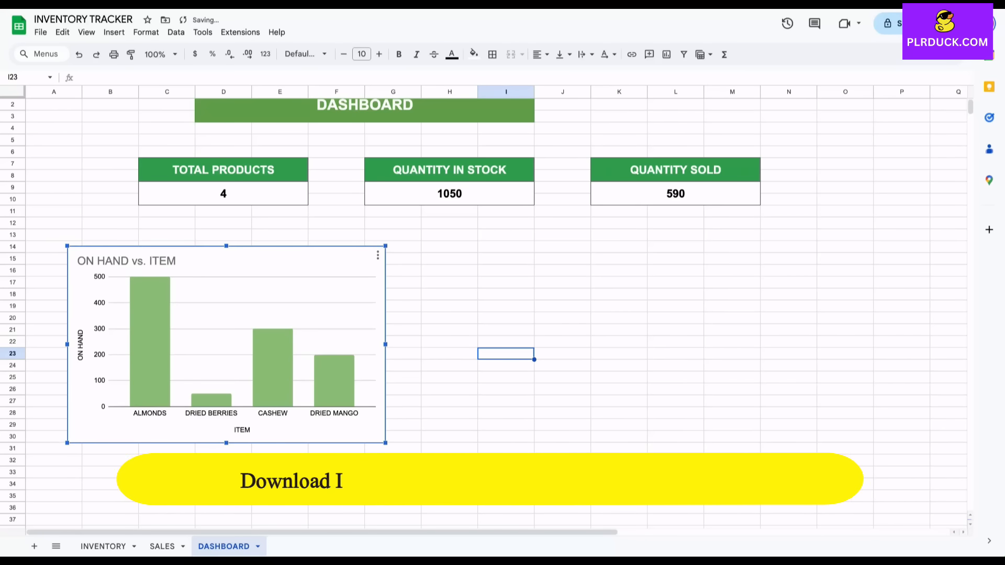
- Enter the heading STATUS in cell B35 of the DASHBOARD sheet, below the ON HAND vs. ITEM chart
{"action": "scroll", "coordinate": [316, 252], "scroll_direction": "up", "scroll_amount": 1}
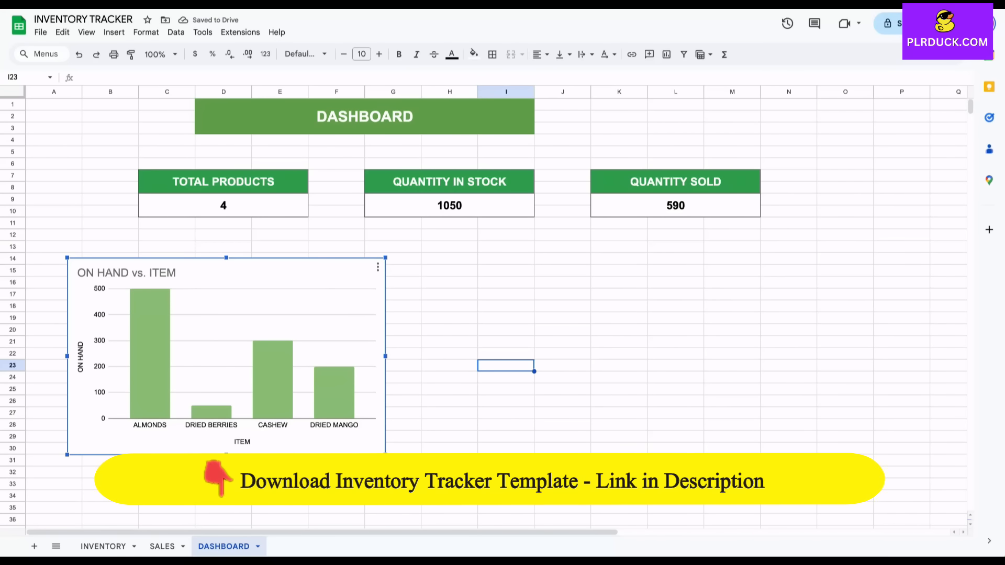
{"action": "scroll", "coordinate": [483, 312], "scroll_direction": "down", "scroll_amount": 3}
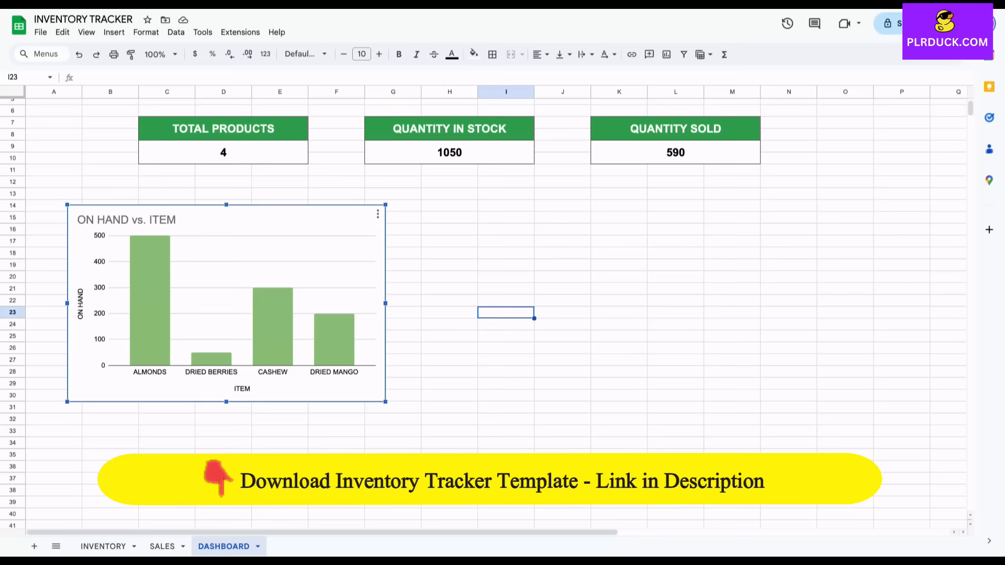
{"action": "left_click", "coordinate": [110, 446]}
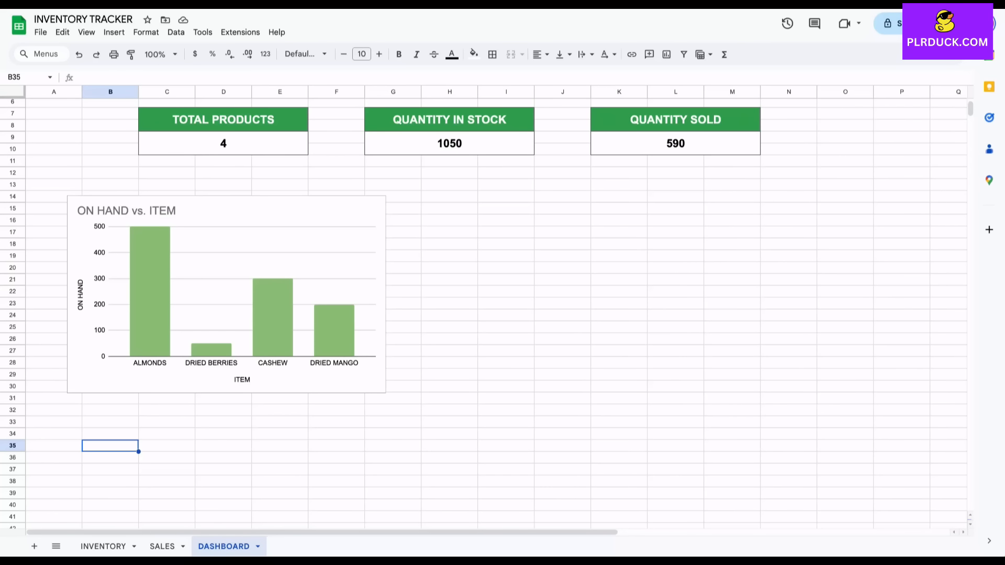
{"action": "left_click", "coordinate": [162, 547]}
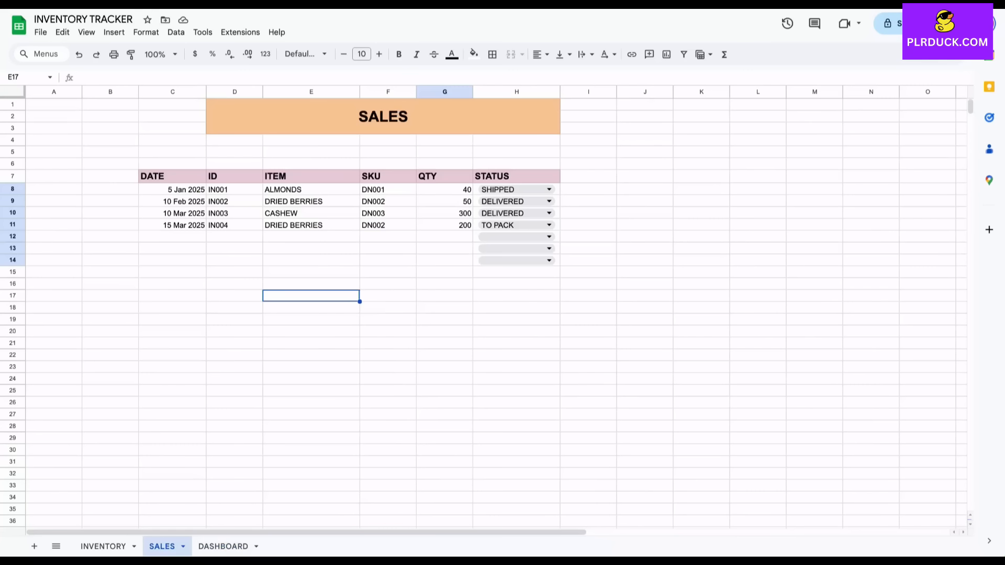
{"action": "left_click", "coordinate": [223, 546]}
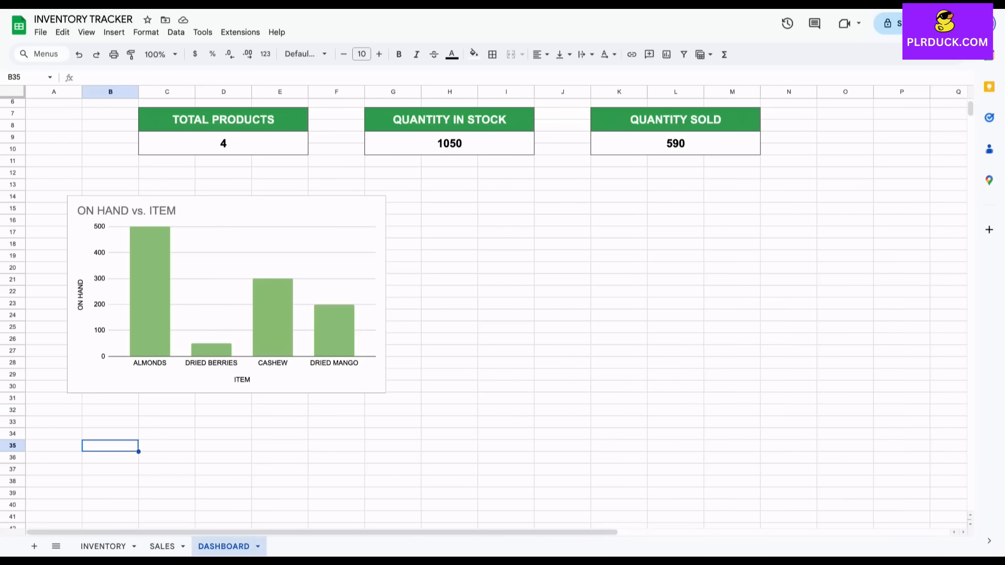
{"action": "type", "text": "STATUS"}
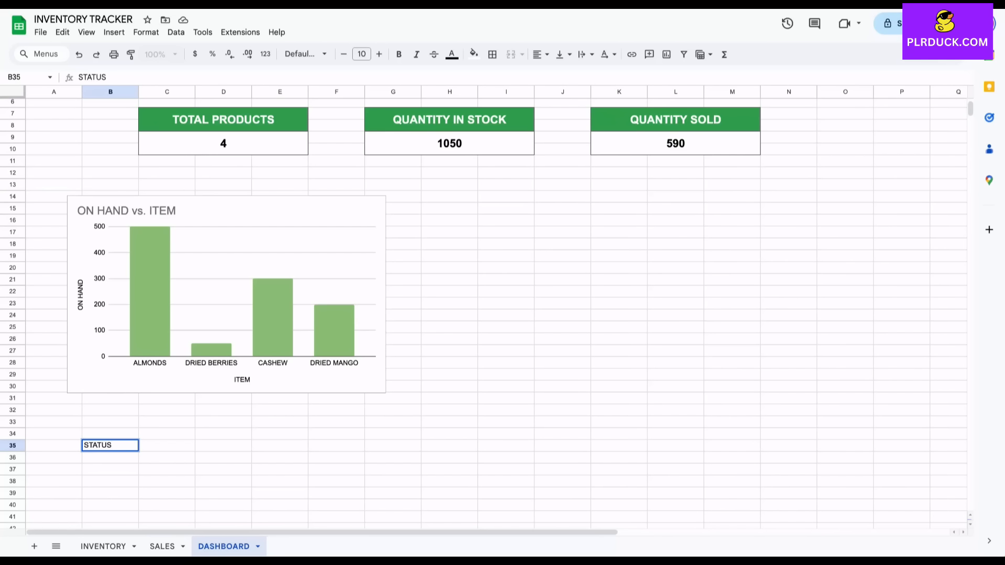
{"action": "key", "text": "Return"}
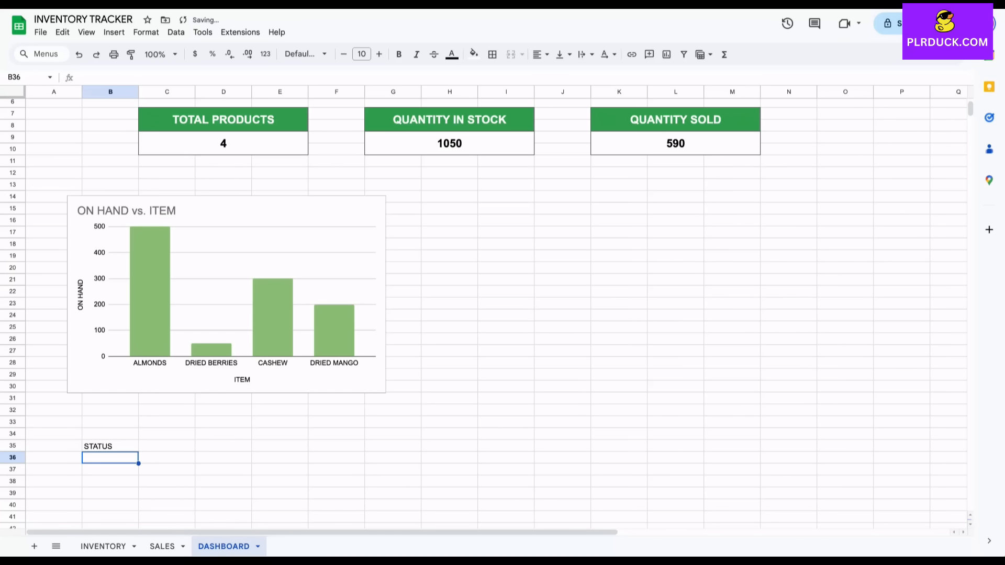
- List the statuses SHIPPED, DELIVERED, TO PACK and READY TO SHIP in cells B36 to B39 under the STATUS heading
{"action": "type", "text": "SHIPPED"}
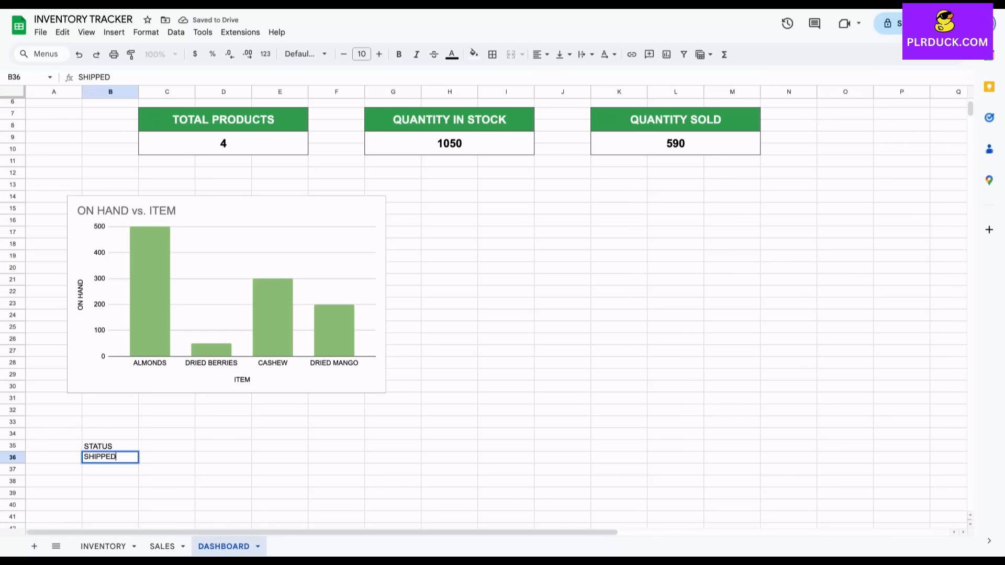
{"action": "key", "text": "Return"}
{"action": "type", "text": "DELIVERED"}
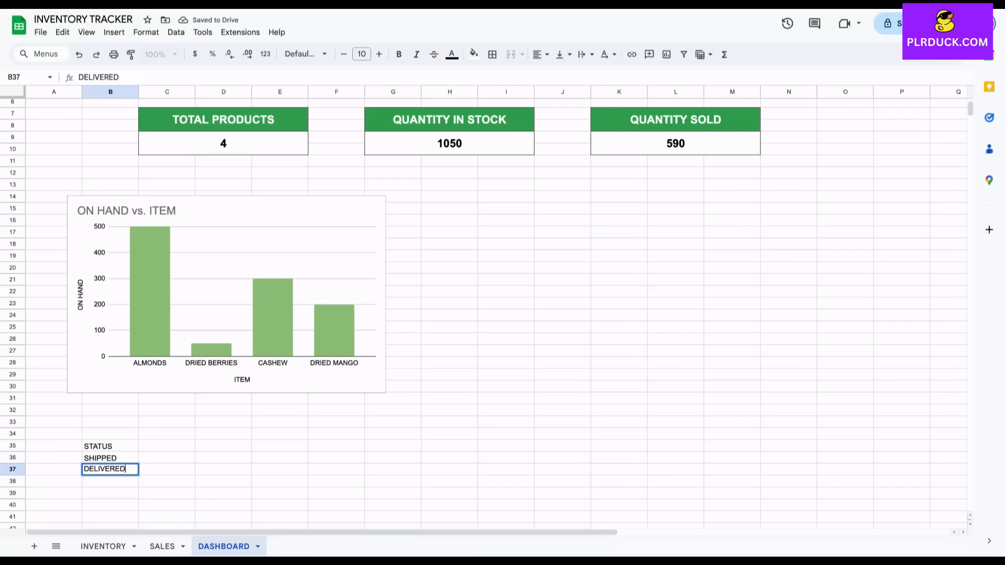
{"action": "key", "text": "Return"}
{"action": "type", "text": "TO PACK"}
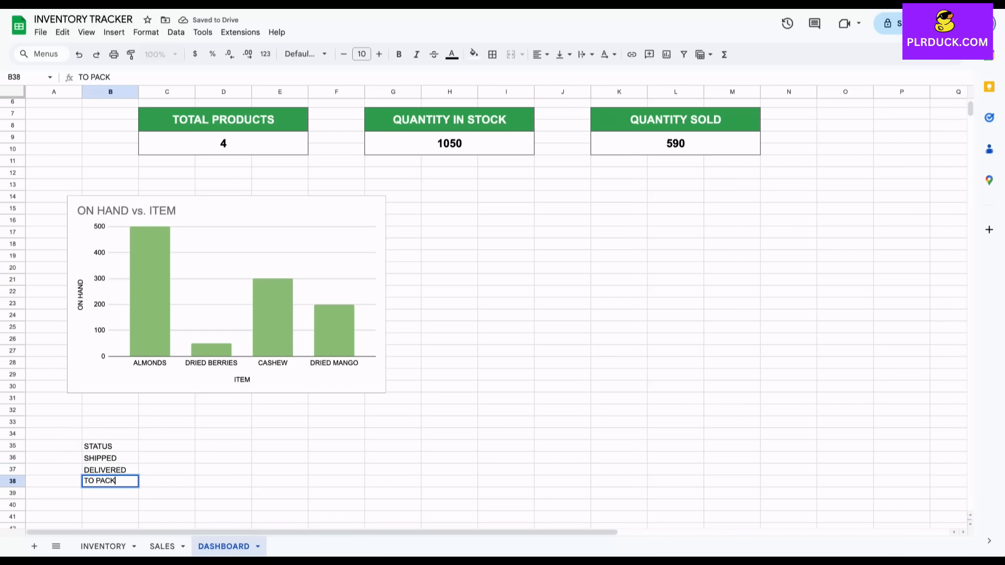
{"action": "key", "text": "Return"}
{"action": "type", "text": "READY"}
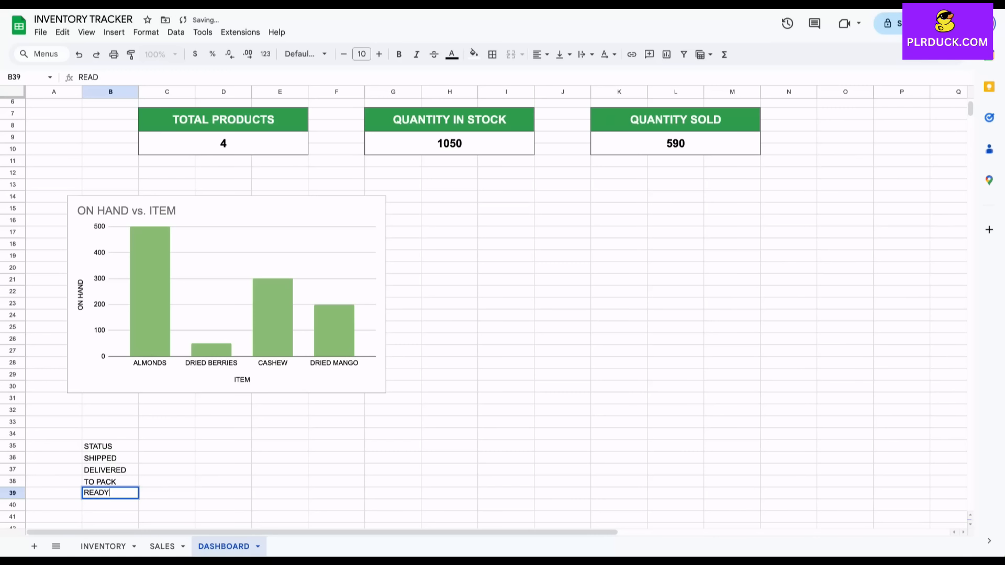
{"action": "type", "text": " TO SHIP"}
- Count the shipped orders in cell C36 with the formula =COUNTIF(SALES!H8:H14,"SHIPPED")
{"action": "left_click", "coordinate": [167, 458]}
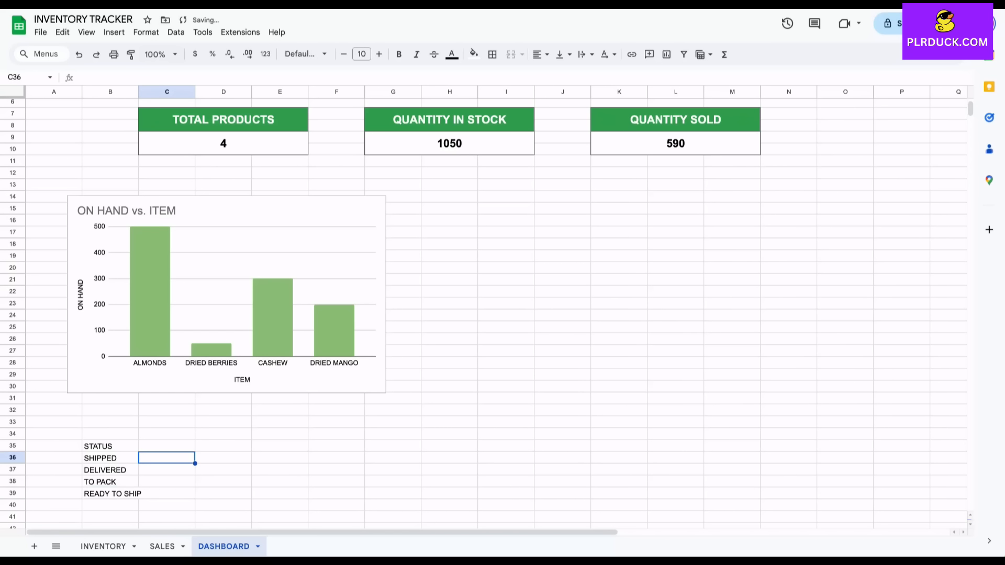
{"action": "type", "text": "=COUNTIF"}
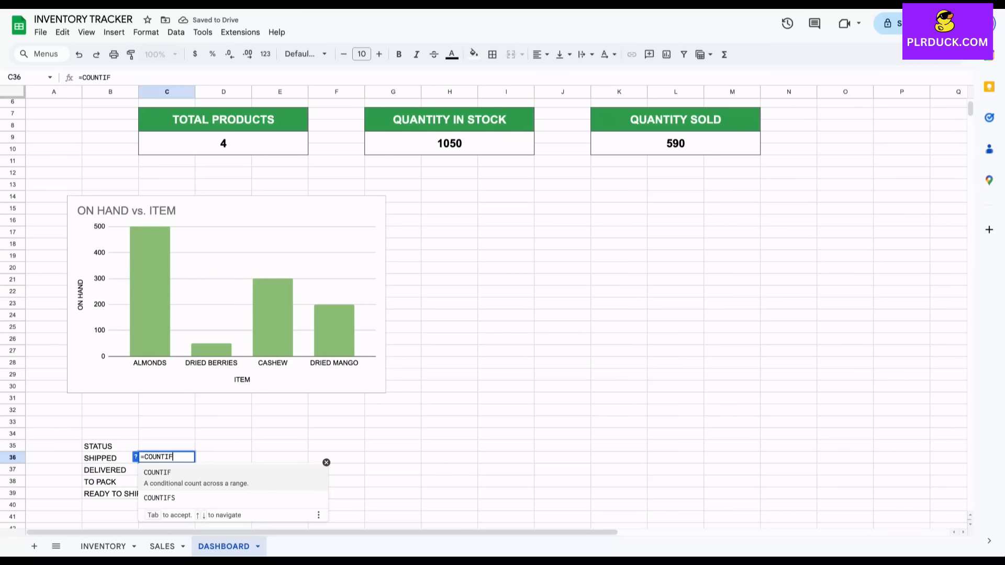
{"action": "type", "text": "("}
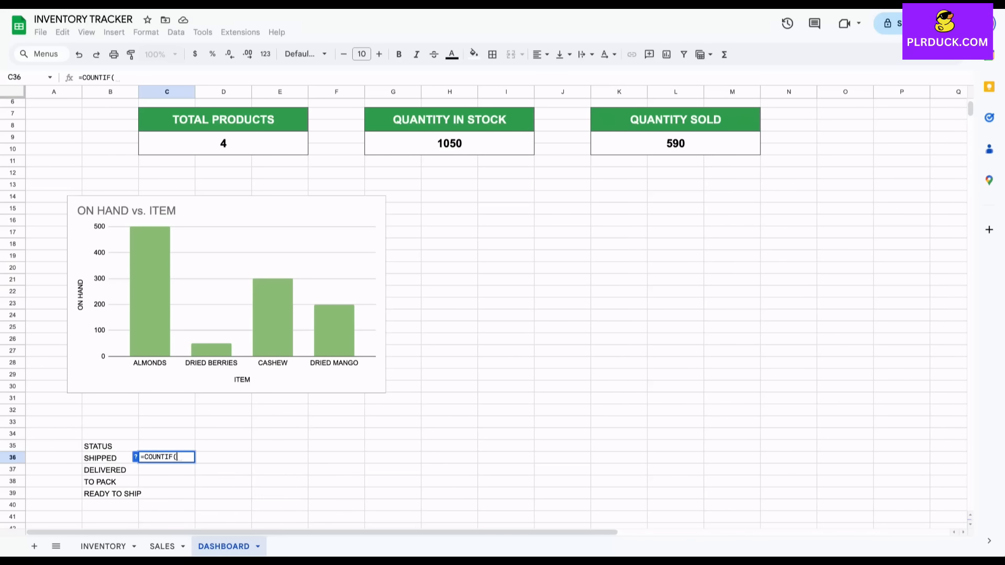
{"action": "left_click", "coordinate": [162, 546]}
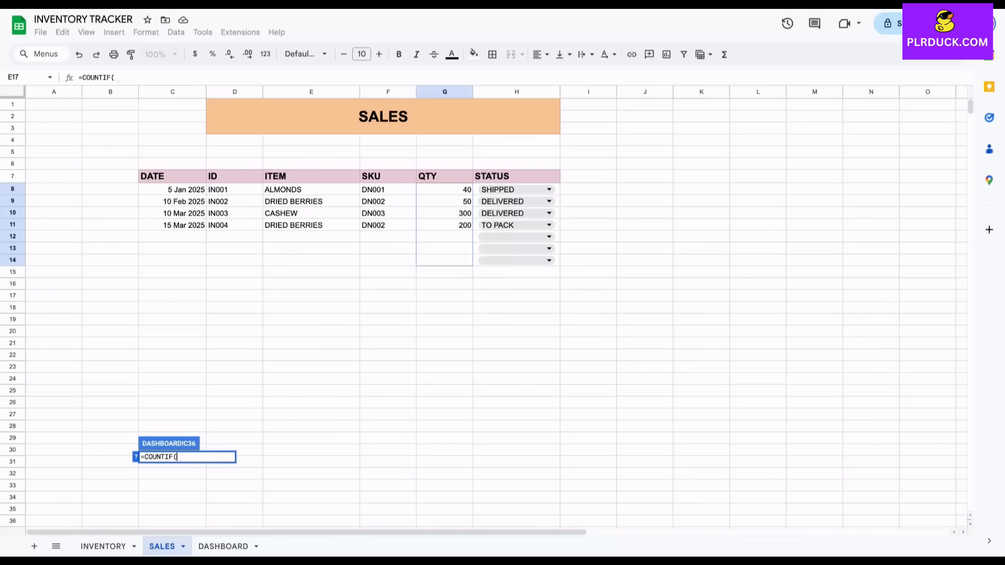
{"action": "left_click_drag", "start_coordinate": [515, 189], "coordinate": [516, 260]}
{"action": "type", "text": ",\"S"}
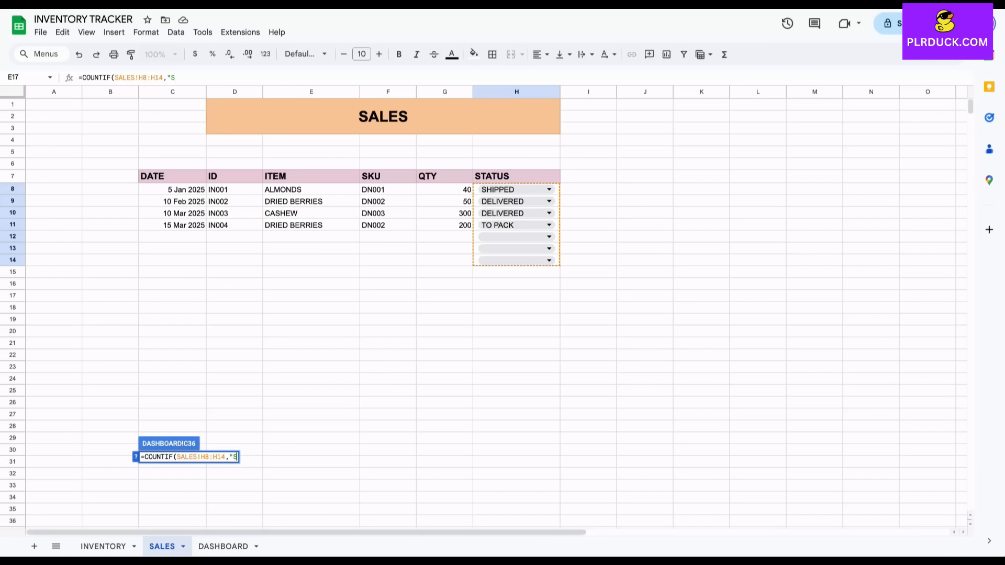
{"action": "type", "text": "HIPPED\")"}
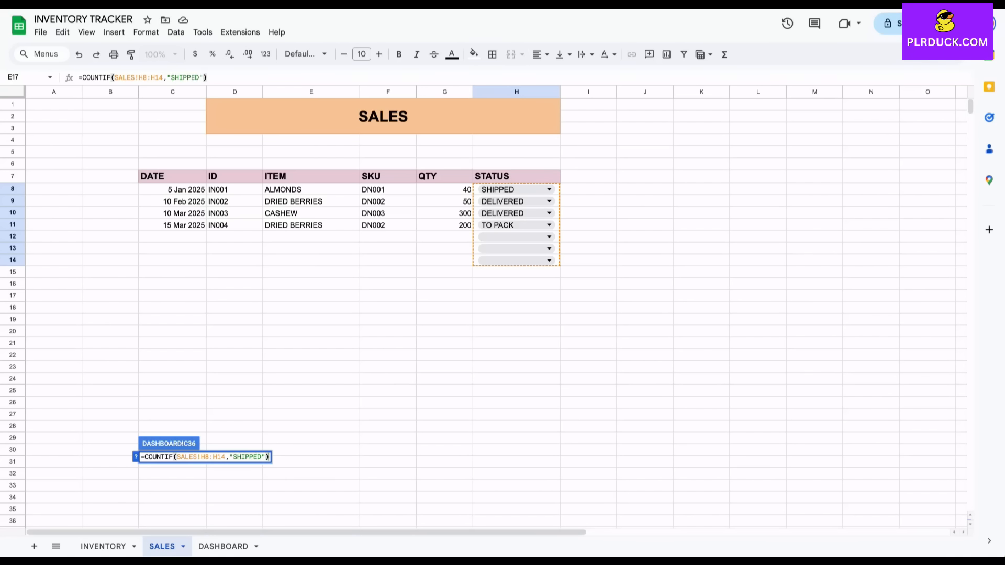
{"action": "key", "text": "Return"}
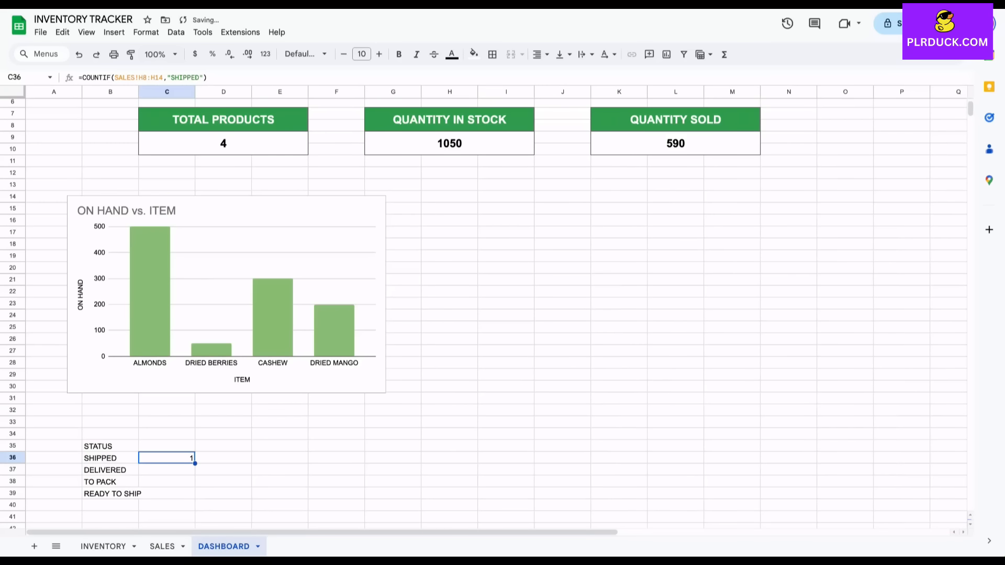
- Count the delivered orders in cell C37 with the formula =COUNTIF(SALES!H8:H14,"DELIVERED")
{"action": "scroll", "coordinate": [483, 308], "scroll_direction": "down", "scroll_amount": 2}
{"action": "left_click", "coordinate": [167, 407]}
{"action": "type", "text": "=COUNTIF"}
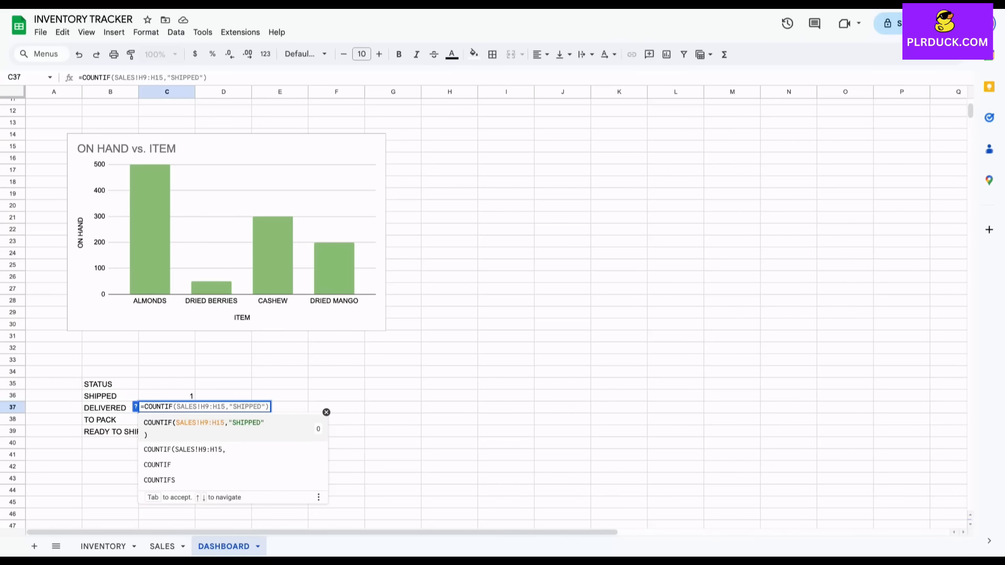
{"action": "type", "text": "("}
{"action": "left_click", "coordinate": [163, 547]}
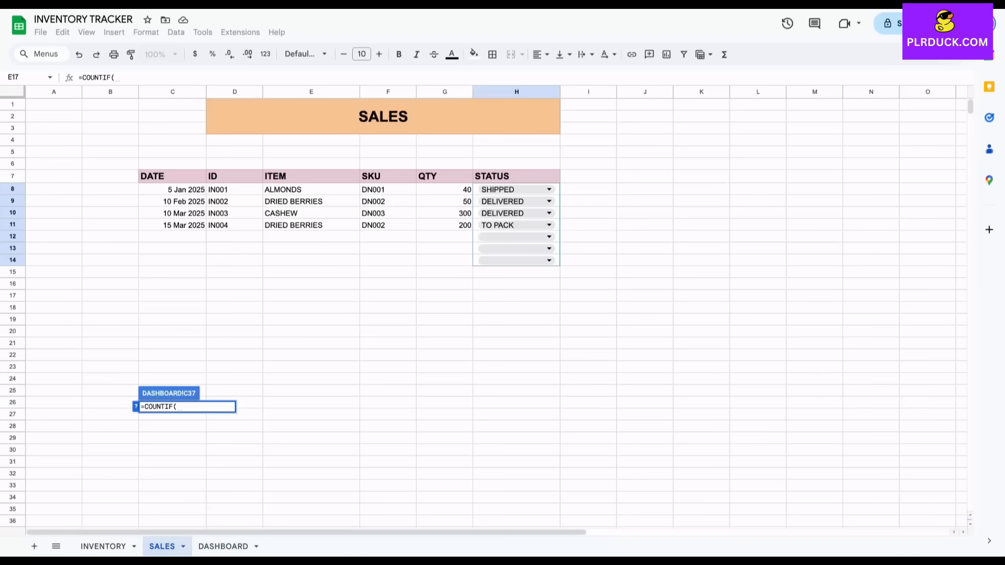
{"action": "left_click_drag", "start_coordinate": [515, 189], "coordinate": [516, 260]}
{"action": "type", "text": ",\"\")"}
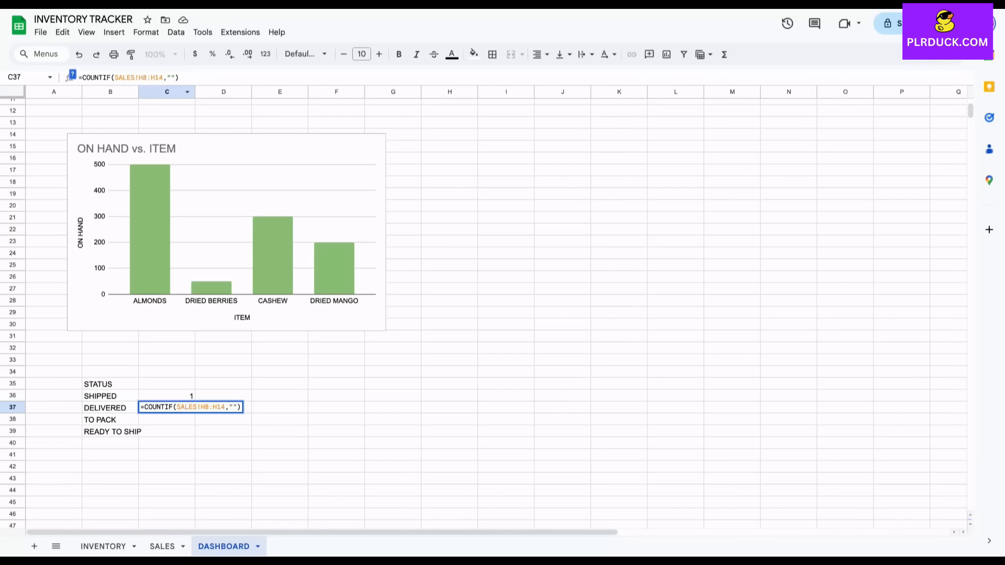
{"action": "key", "text": "BackSpace"}
{"action": "type", "text": "DELIVERED"}
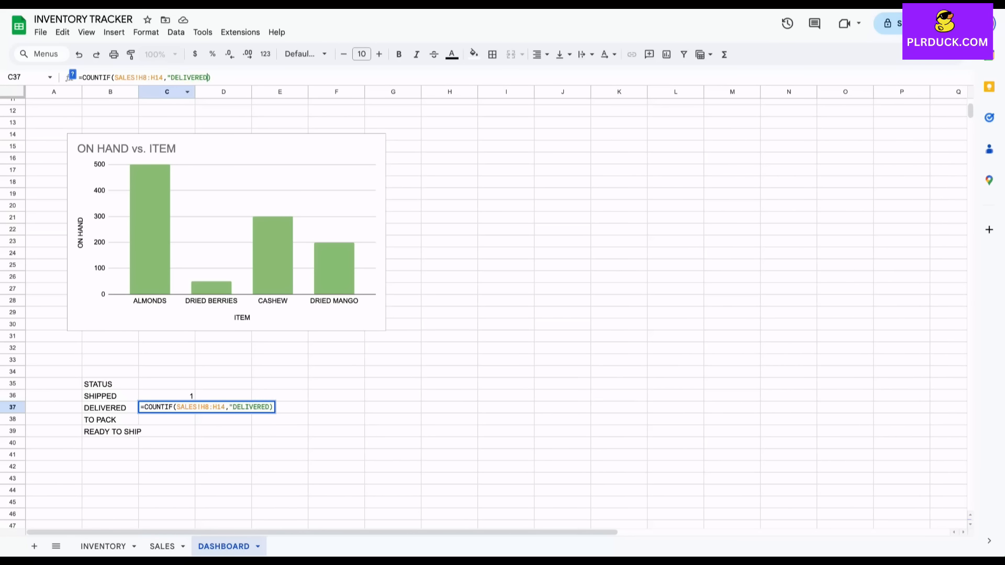
{"action": "type", "text": "\""}
{"action": "key", "text": "Return"}
{"action": "left_click", "coordinate": [166, 408]}
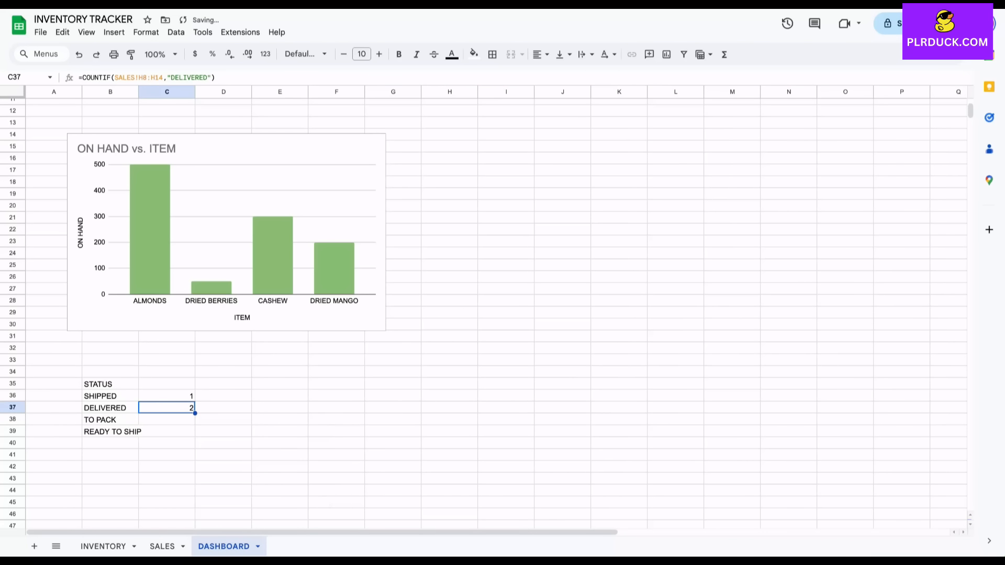
- Count the orders still to pack in cell C38 with the formula =COUNTIF(SALES!H8:H14,"TO PACK")
{"action": "left_click", "coordinate": [167, 420]}
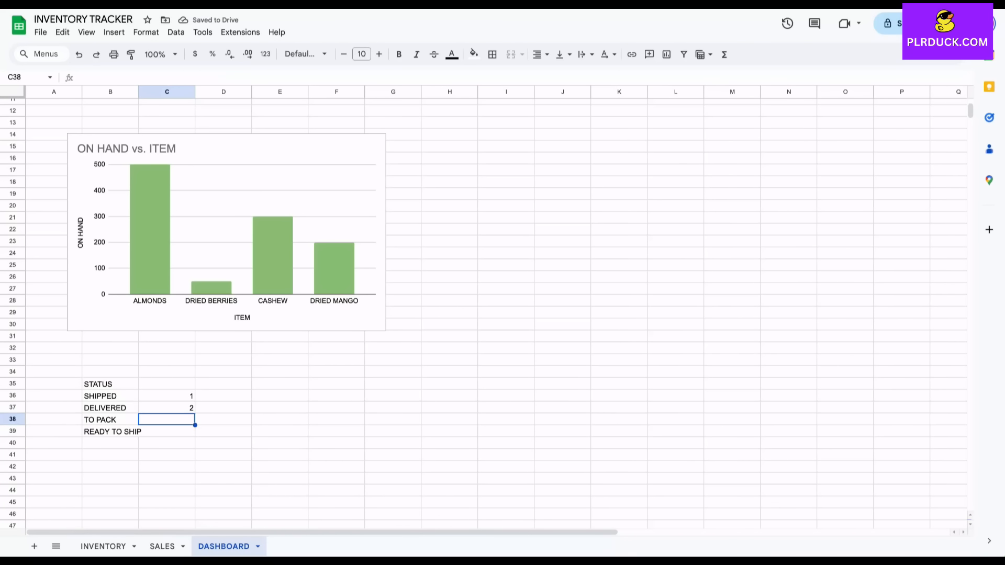
{"action": "type", "text": "=COUNT"}
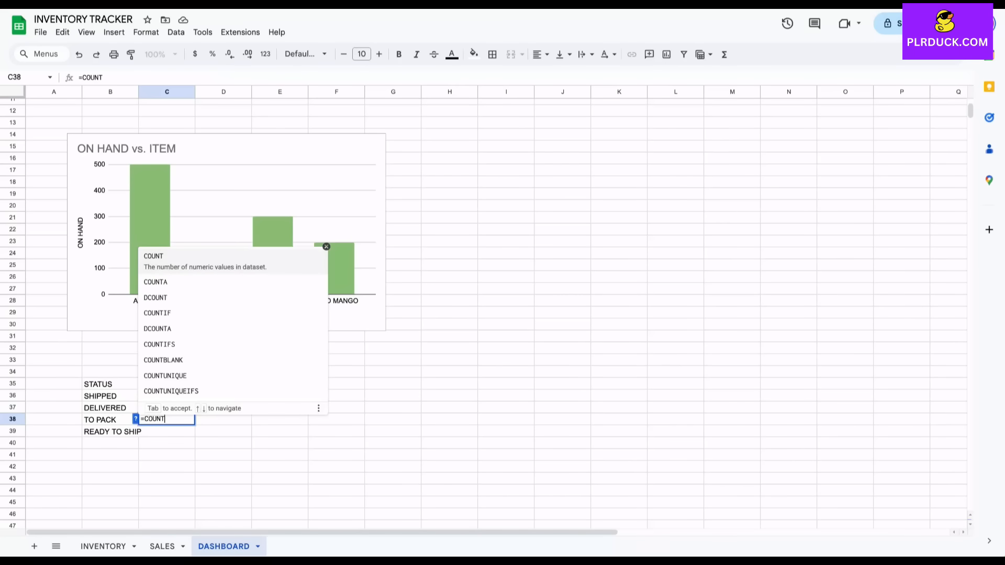
{"action": "type", "text": "IF("}
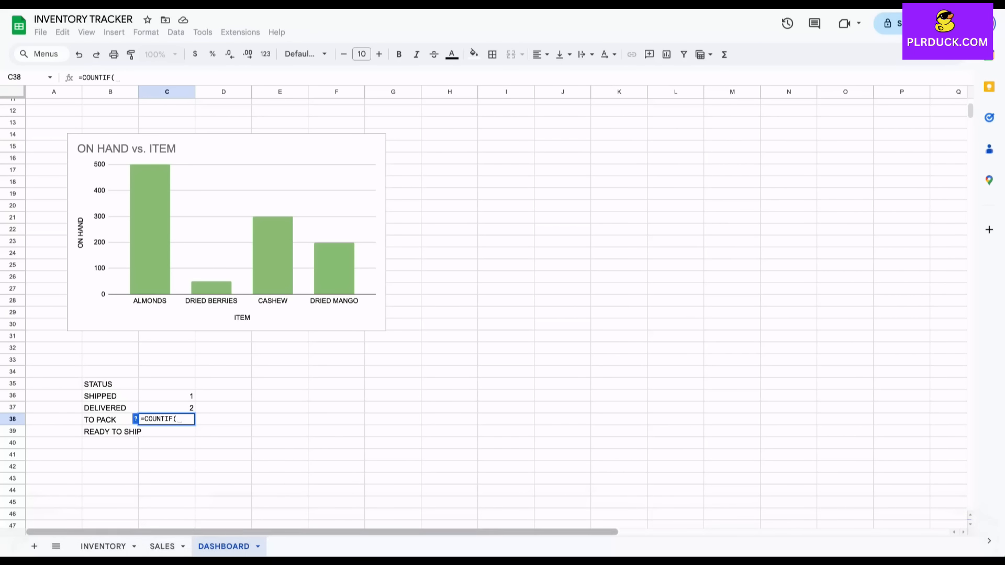
{"action": "left_click", "coordinate": [162, 547]}
{"action": "left_click_drag", "start_coordinate": [516, 189], "coordinate": [516, 260]}
{"action": "type", "text": ","}
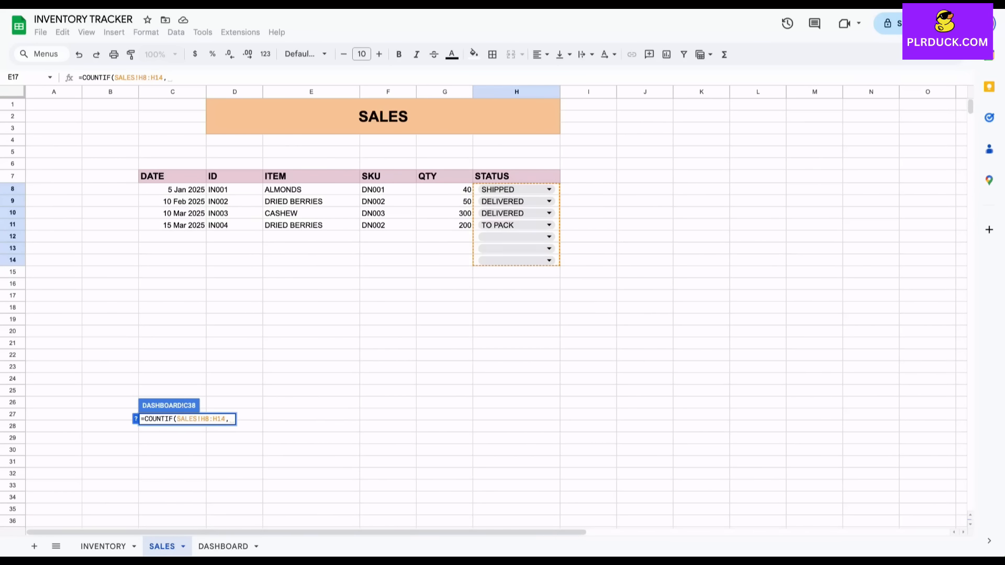
{"action": "type", "text": "\"TO PACK"}
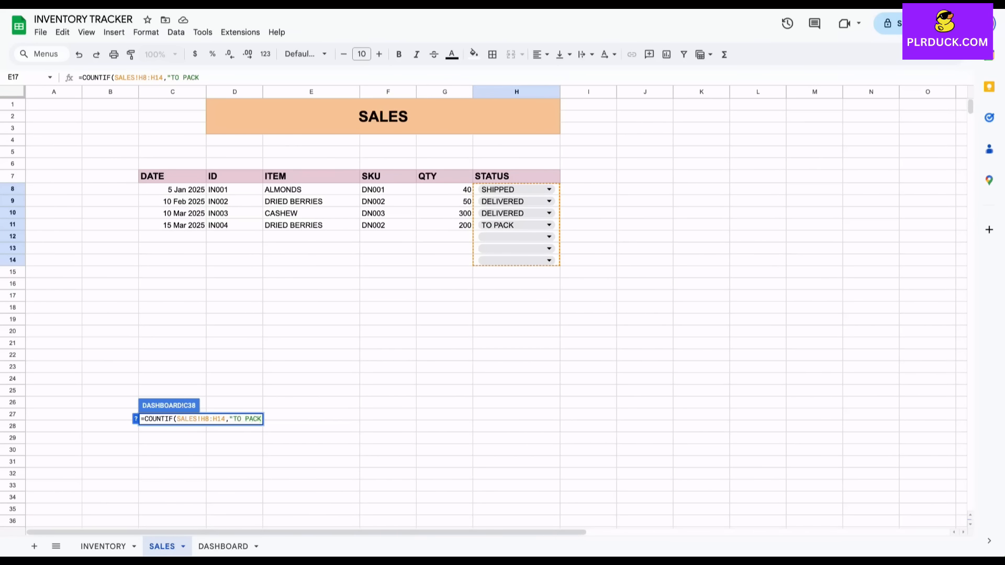
{"action": "type", "text": "\")"}
{"action": "key", "text": "Return"}
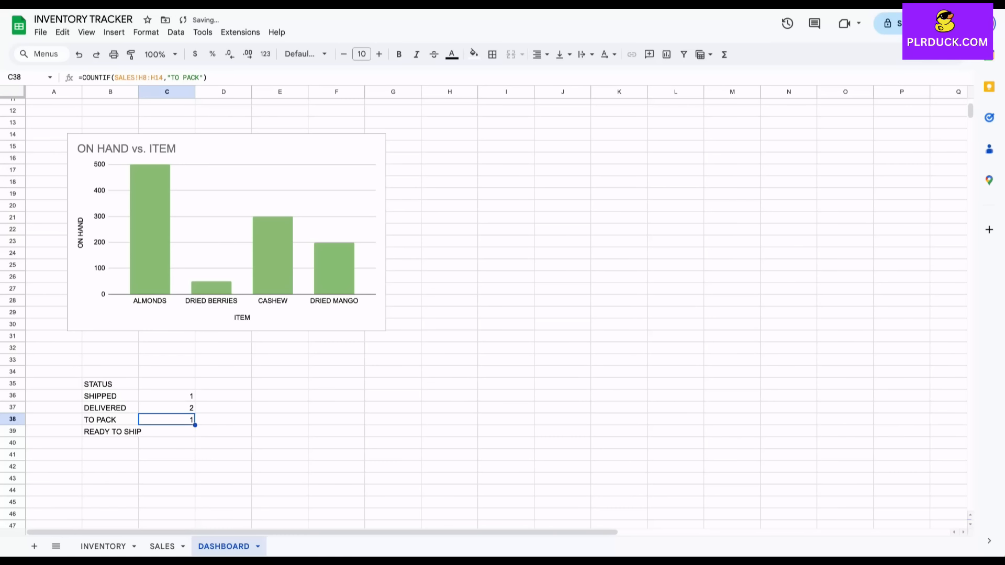
- Count the ready-to-ship orders in cell C39 with the formula =COUNTIF(SALES!H8:H14,"READY TO SHIP")
{"action": "key", "text": "Down"}
{"action": "type", "text": "="}
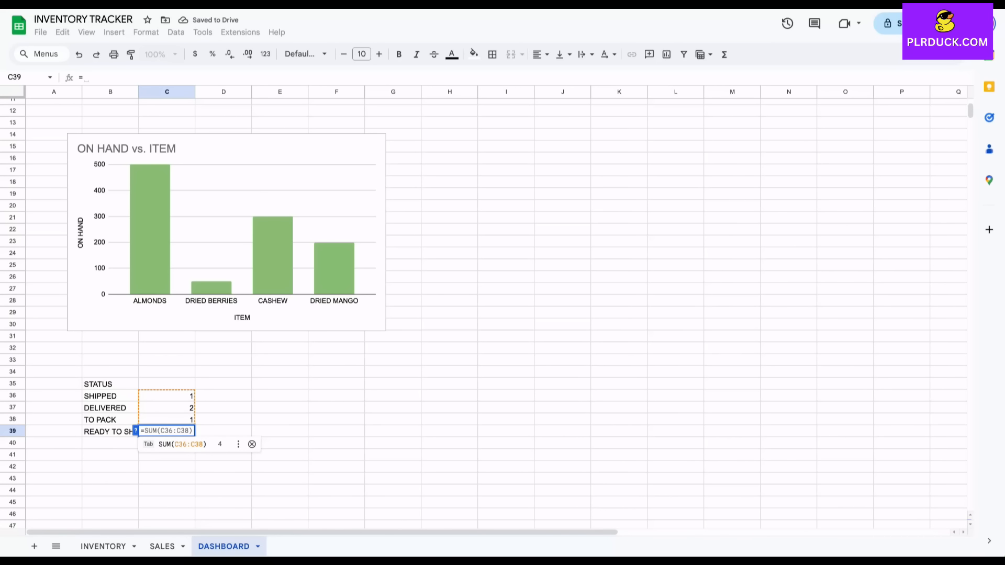
{"action": "type", "text": "COUNTIF"}
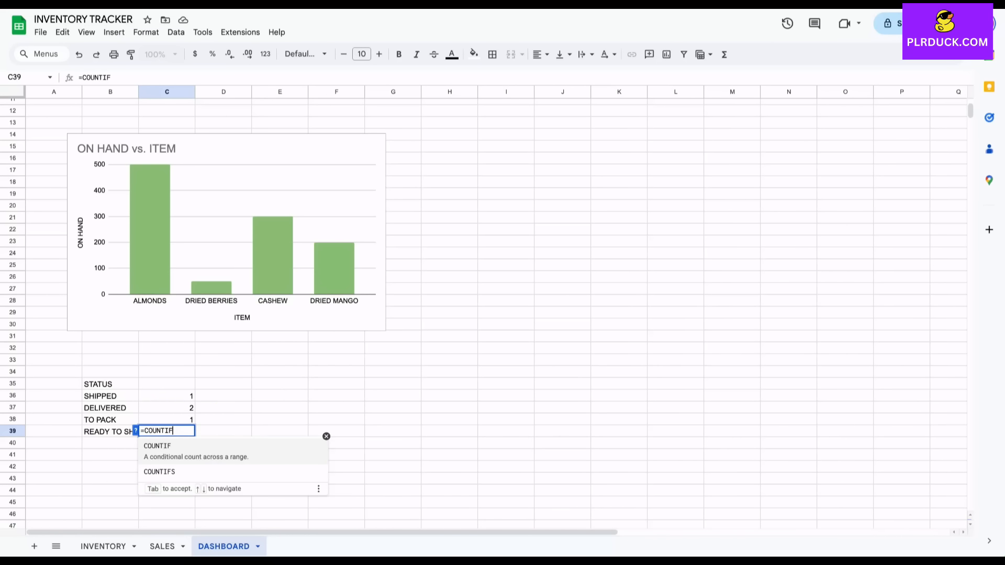
{"action": "type", "text": "("}
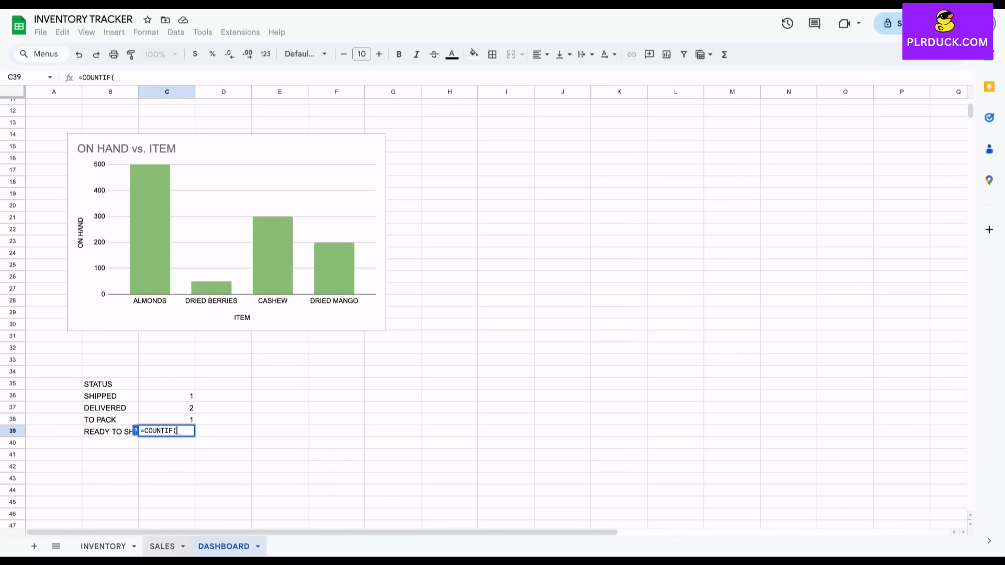
{"action": "left_click", "coordinate": [162, 547]}
{"action": "left_click_drag", "start_coordinate": [517, 189], "coordinate": [516, 260]}
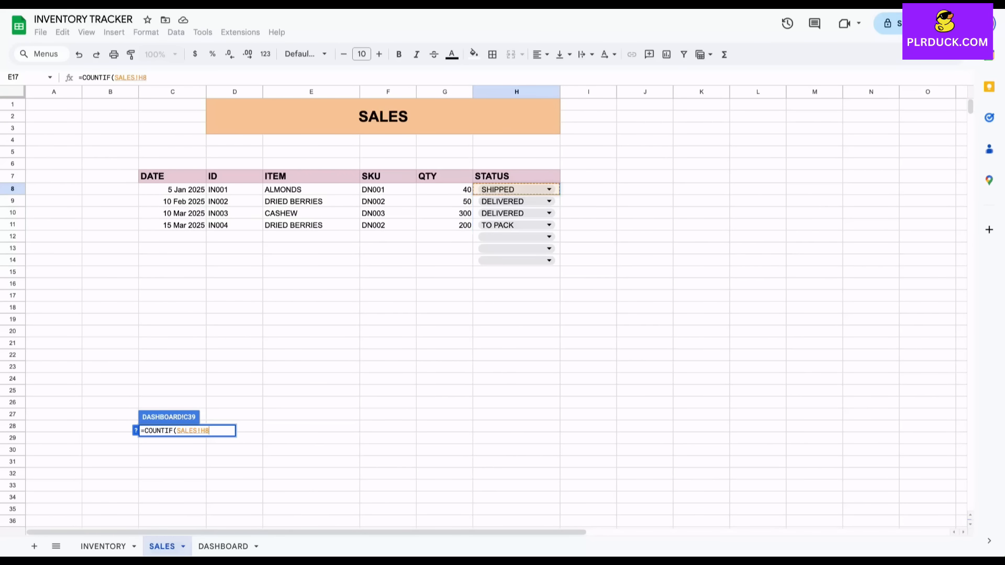
{"action": "type", "text": ",\"READ"}
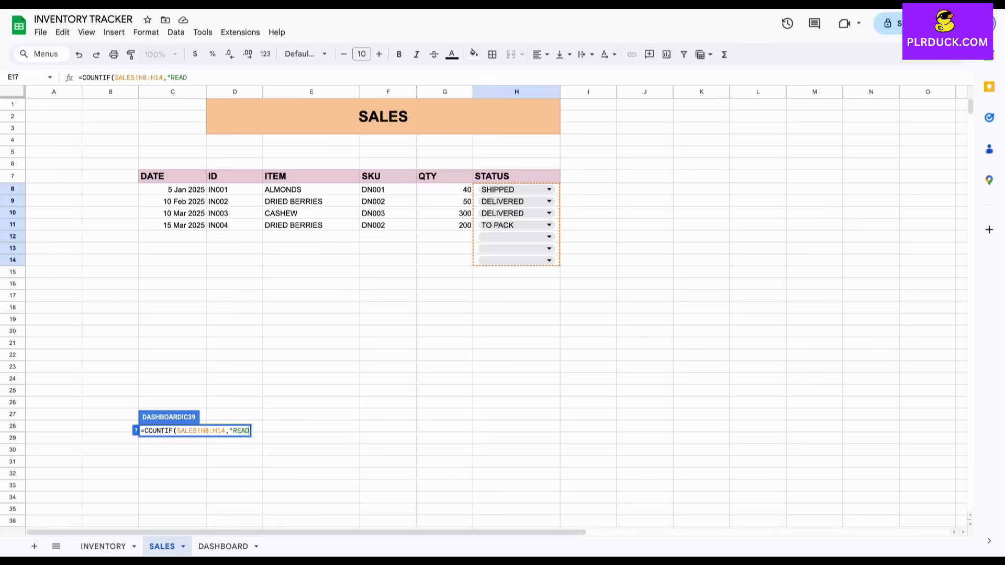
{"action": "type", "text": "Y TO SHIP\""}
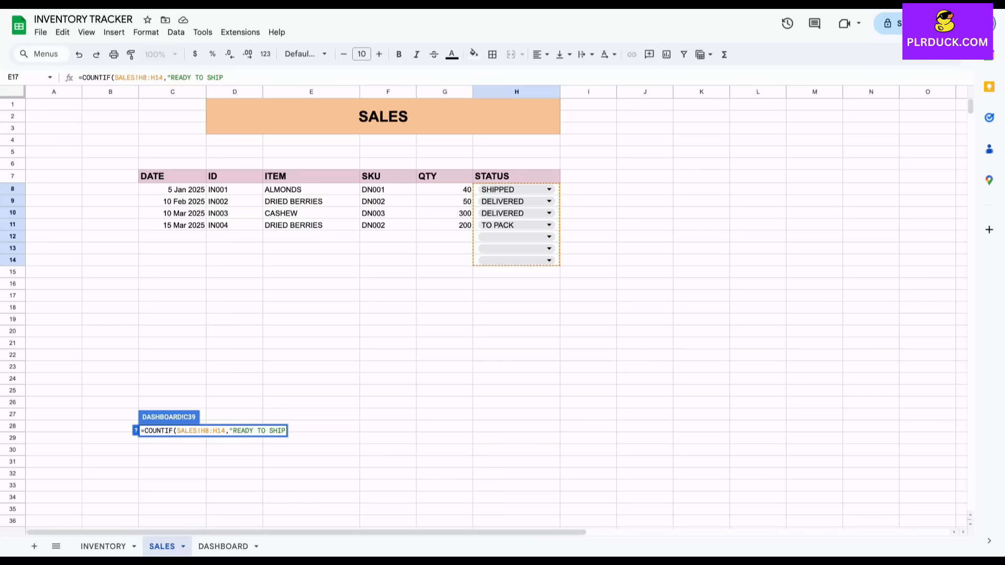
{"action": "key", "text": "Return"}
{"action": "left_click", "coordinate": [224, 432]}
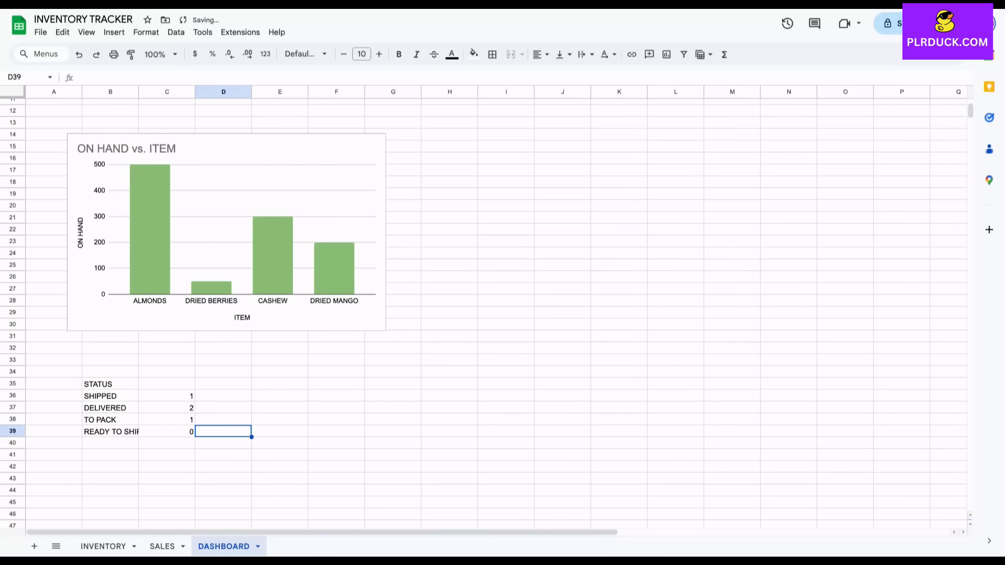
{"action": "left_click", "coordinate": [167, 432]}
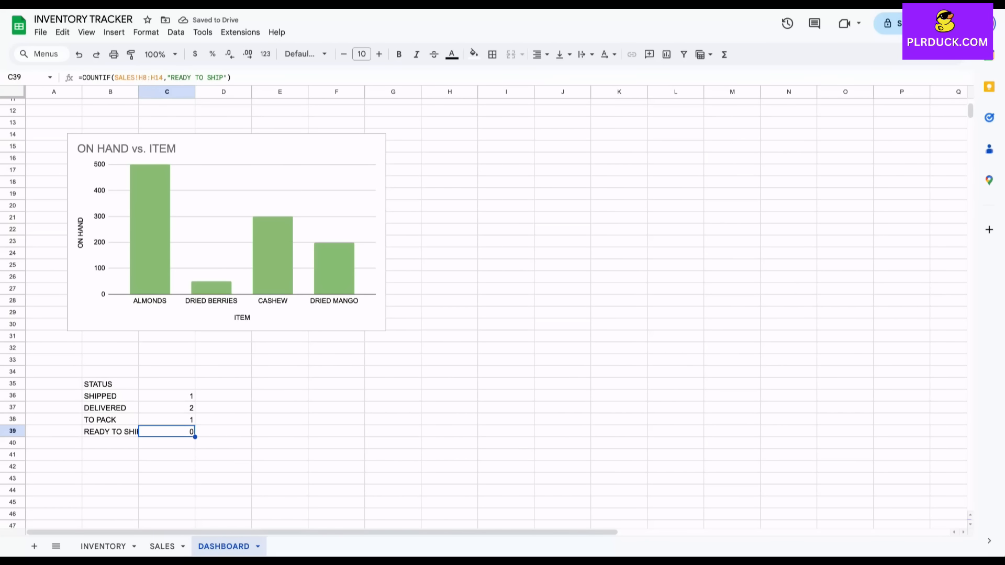
{"action": "left_click", "coordinate": [167, 408]}
{"action": "left_click", "coordinate": [166, 396]}
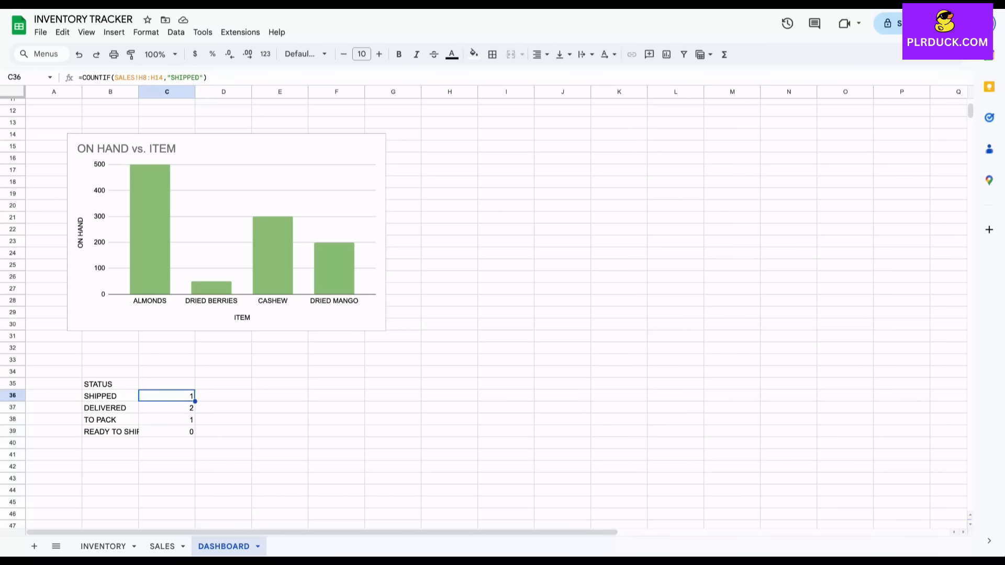
{"action": "left_click", "coordinate": [167, 420]}
{"action": "left_click", "coordinate": [167, 431]}
- Insert a chart from the status counts in B36:C39 and make it a bar chart
{"action": "left_click_drag", "start_coordinate": [110, 396], "coordinate": [167, 431]}
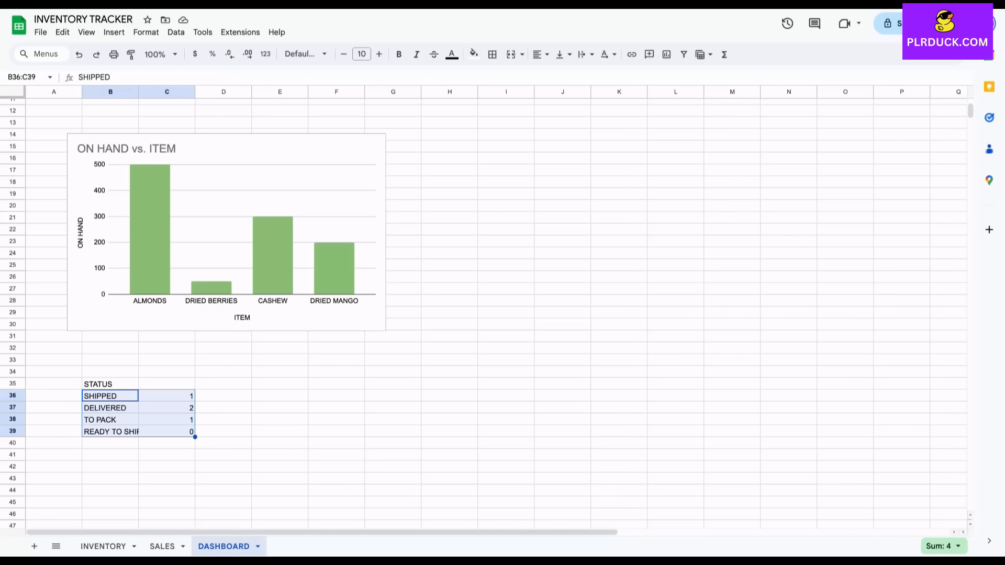
{"action": "left_click", "coordinate": [114, 33]}
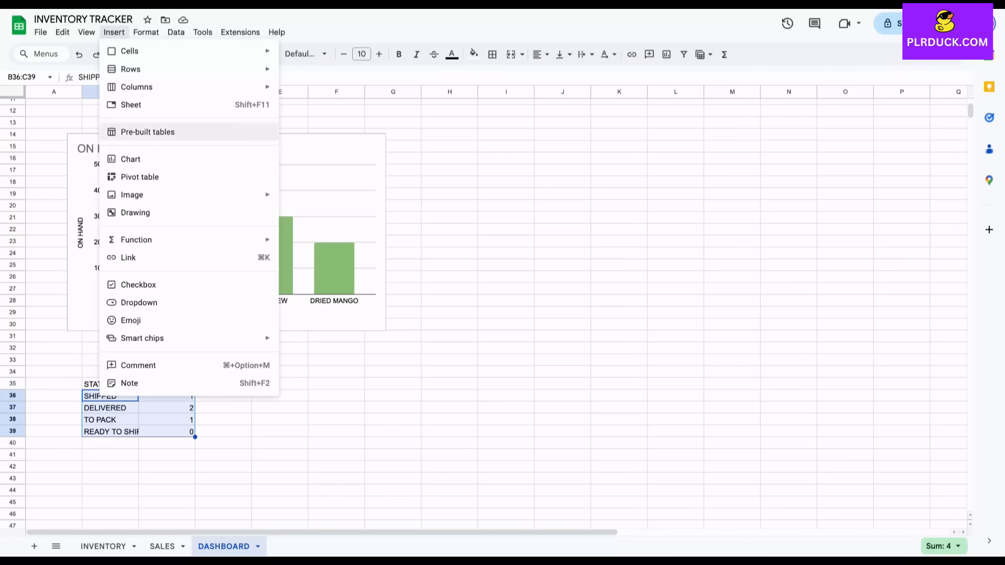
{"action": "mouse_move", "coordinate": [157, 195]}
{"action": "left_click", "coordinate": [183, 163]}
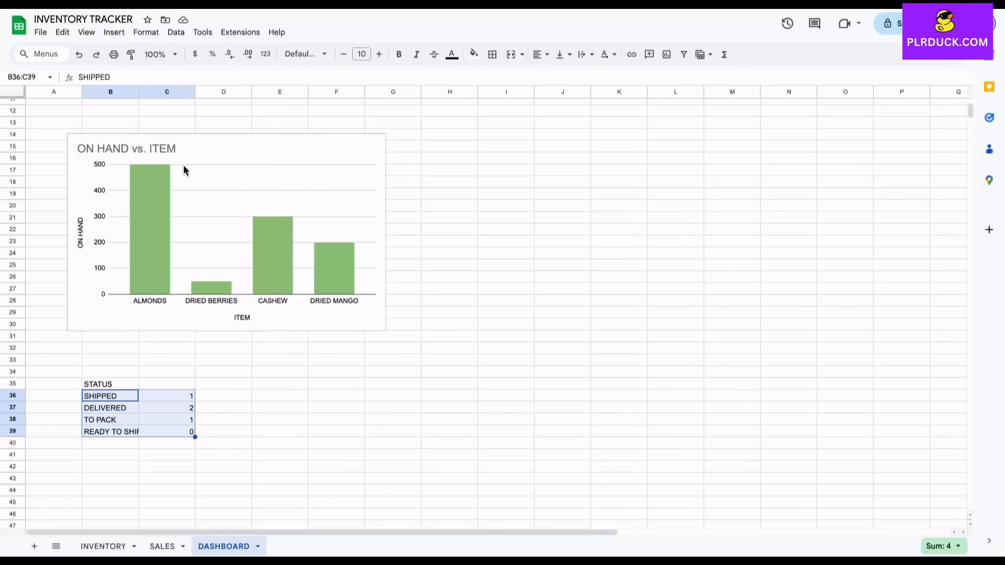
{"action": "left_click", "coordinate": [875, 133]}
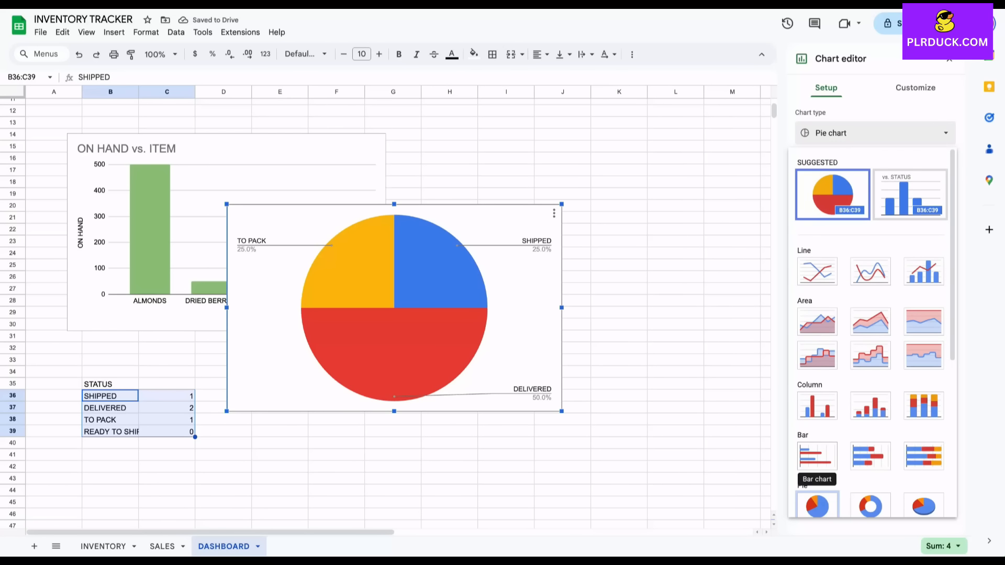
{"action": "left_click", "coordinate": [817, 456]}
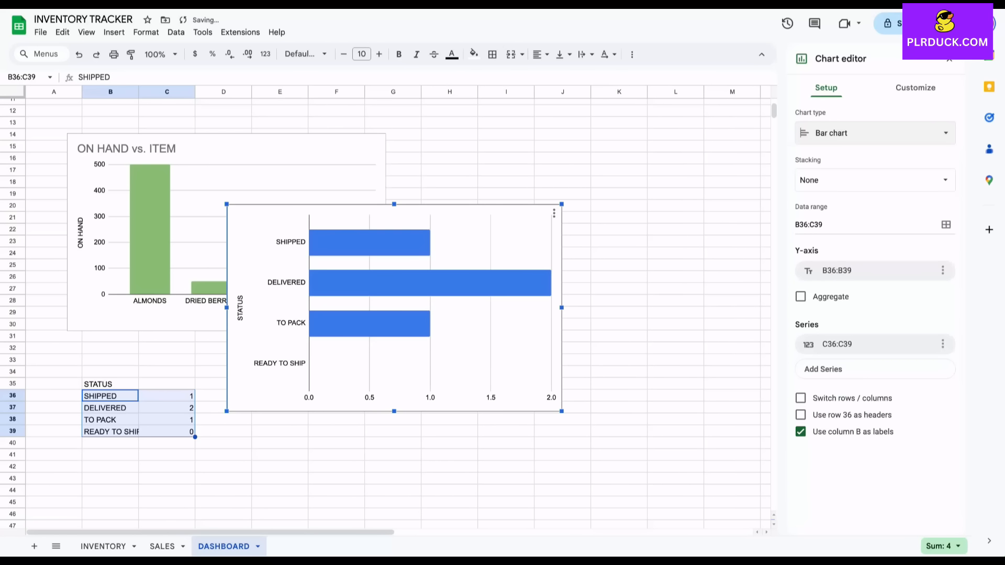
- Move the status bar chart beside the ON HAND vs. ITEM chart, below the quantity summary boxes
{"action": "left_click_drag", "start_coordinate": [394, 308], "coordinate": [569, 232]}
{"action": "scroll", "coordinate": [385, 310], "scroll_direction": "up", "scroll_amount": 3}
{"action": "scroll", "coordinate": [386, 310], "scroll_direction": "right", "scroll_amount": 3}
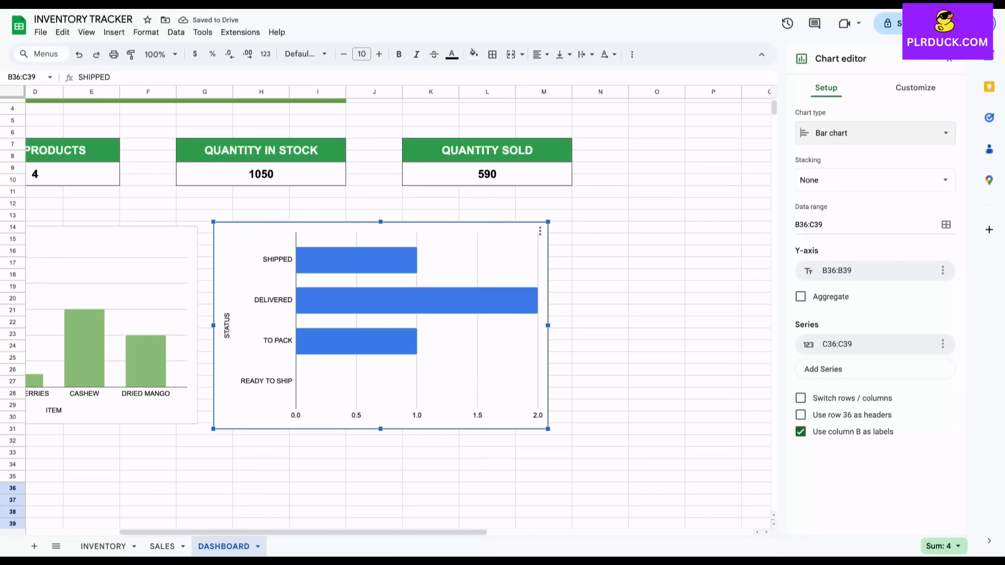
- Title the status bar chart SHIPPING STATUS
{"action": "left_click", "coordinate": [461, 361]}
{"action": "left_click", "coordinate": [848, 149]}
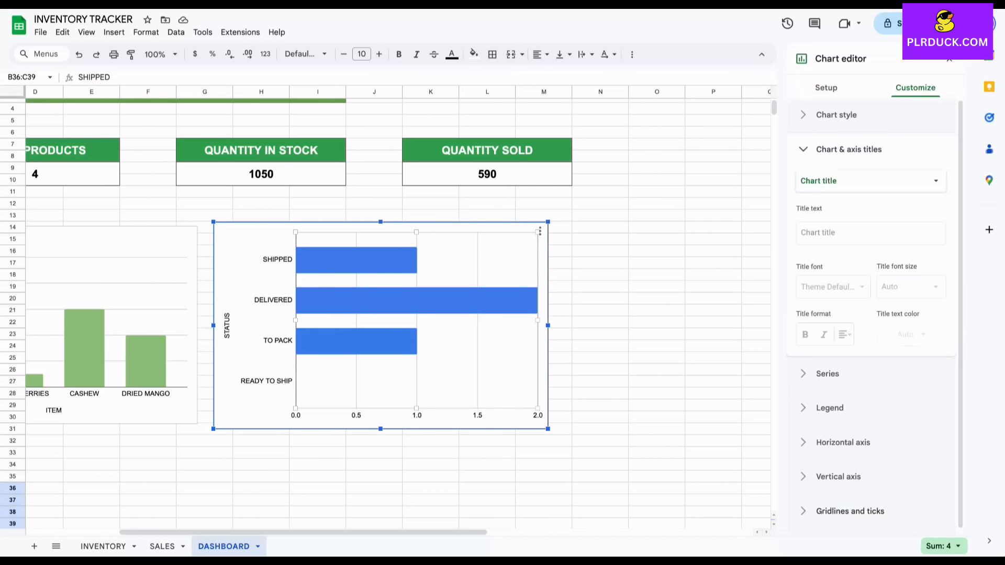
{"action": "left_click", "coordinate": [870, 234]}
{"action": "type", "text": "S"}
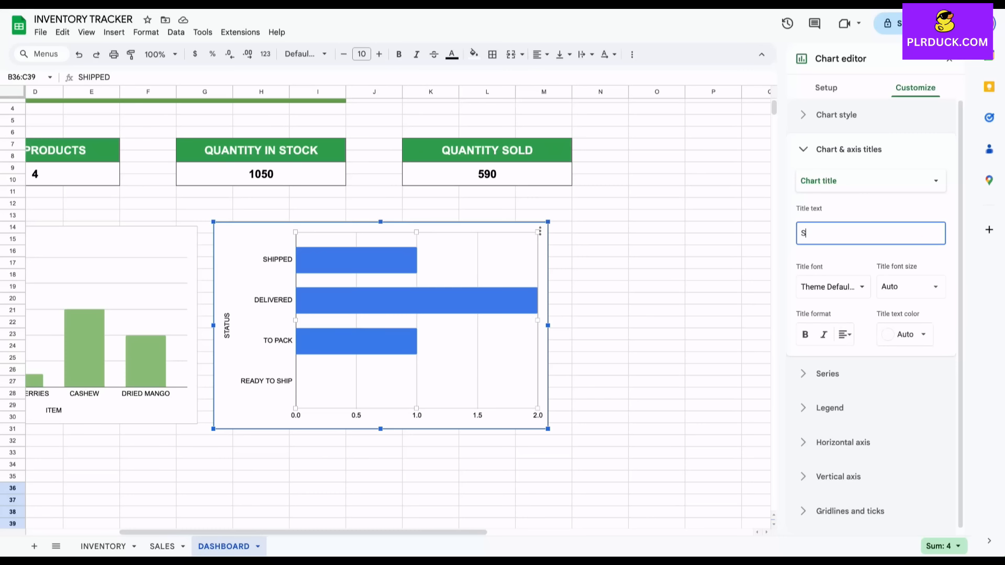
{"action": "type", "text": "HIPPING STATUS"}
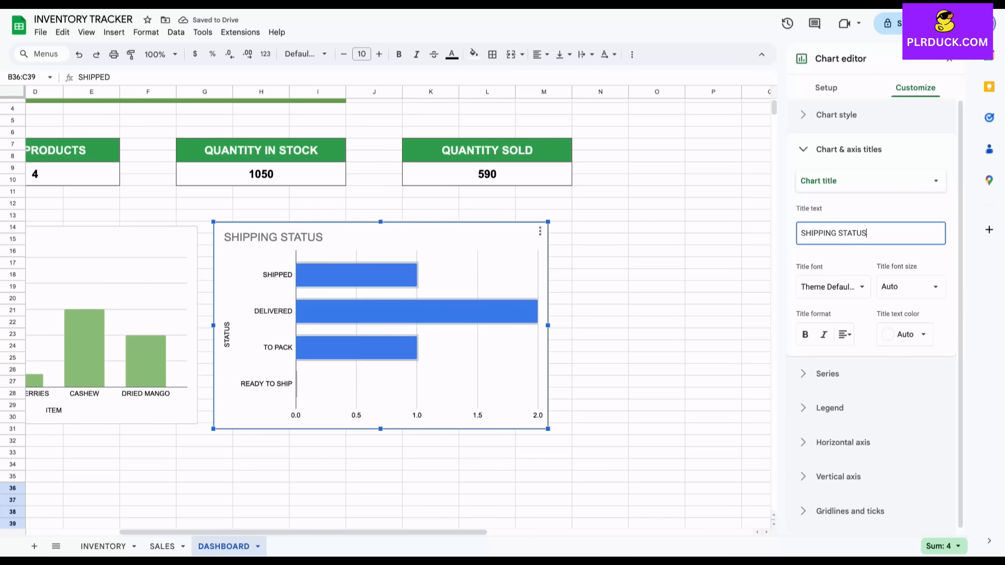
- Change the fill color of the SHIPPING STATUS chart's bars to light blue
{"action": "left_click", "coordinate": [843, 373]}
{"action": "left_click", "coordinate": [837, 262]}
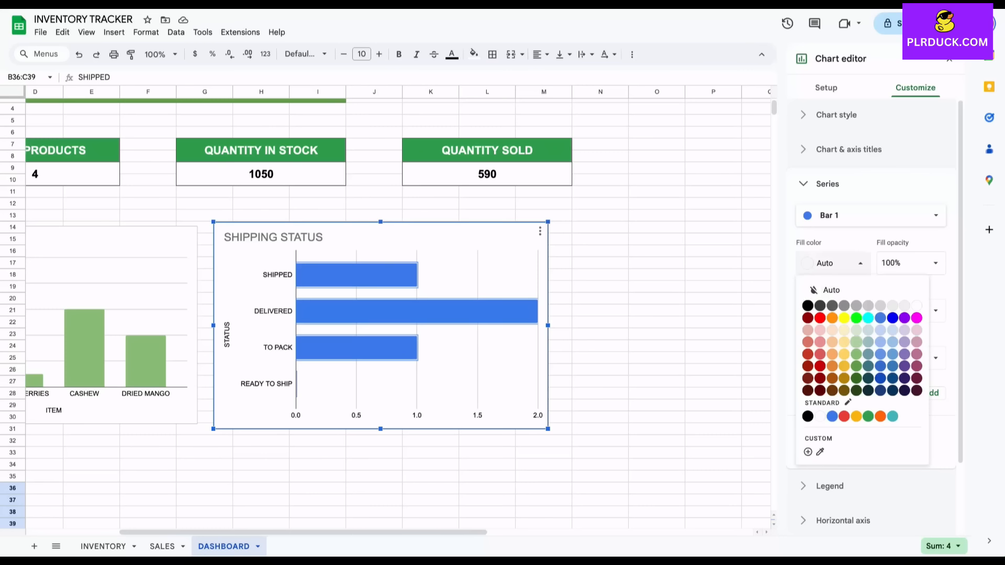
{"action": "left_click", "coordinate": [869, 342]}
{"action": "left_click", "coordinate": [833, 263]}
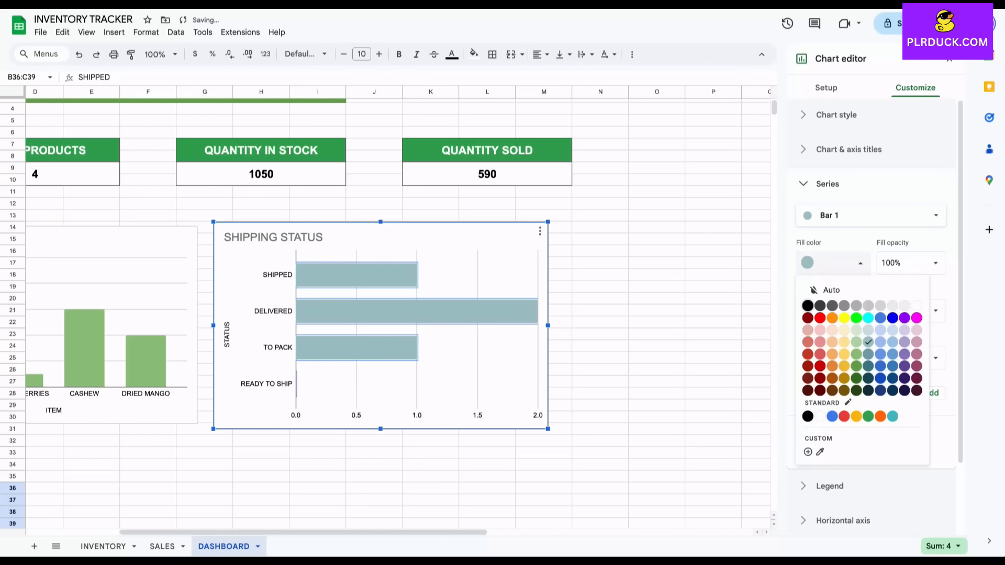
{"action": "left_click", "coordinate": [880, 342]}
{"action": "left_click", "coordinate": [657, 346]}
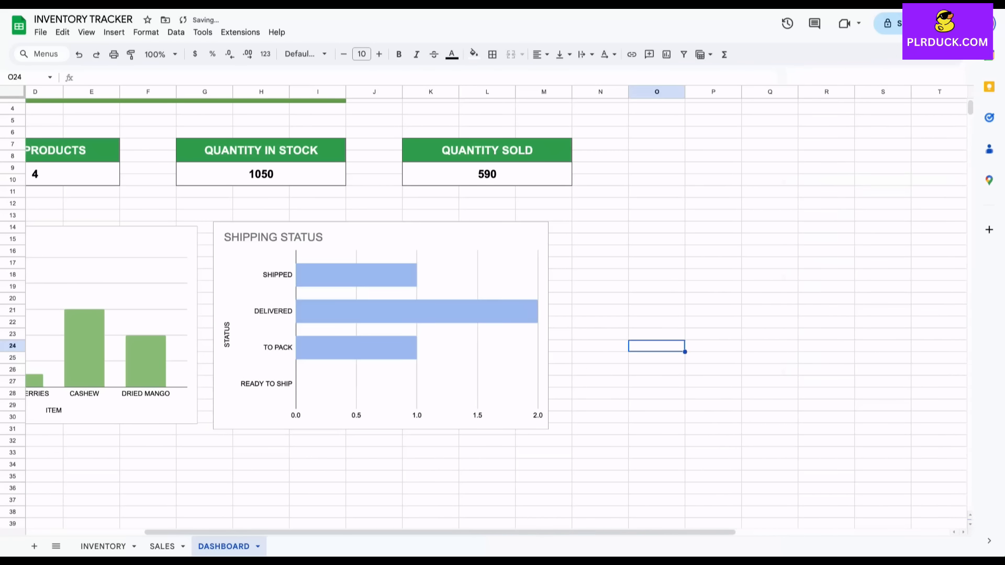
- Shift the ON HAND vs. ITEM and SHIPPING STATUS charts slightly left, keeping them side by side below the summary boxes
{"action": "scroll", "coordinate": [497, 309], "scroll_direction": "left", "scroll_amount": 4}
{"action": "scroll", "coordinate": [497, 309], "scroll_direction": "up", "scroll_amount": 1}
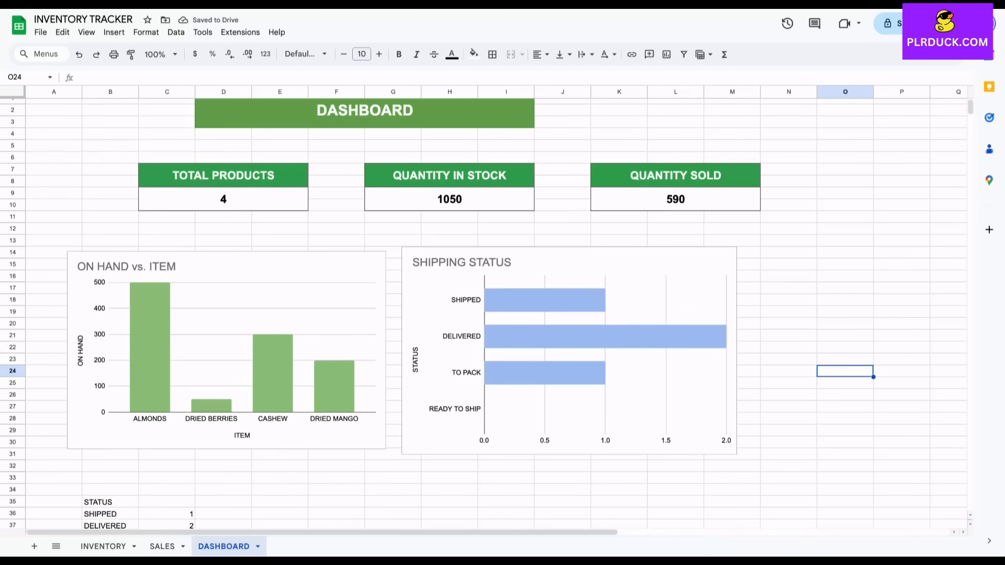
{"action": "left_click", "coordinate": [225, 356]}
{"action": "left_click_drag", "start_coordinate": [225, 356], "coordinate": [204, 357]}
{"action": "left_click_drag", "start_coordinate": [568, 361], "coordinate": [541, 361]}
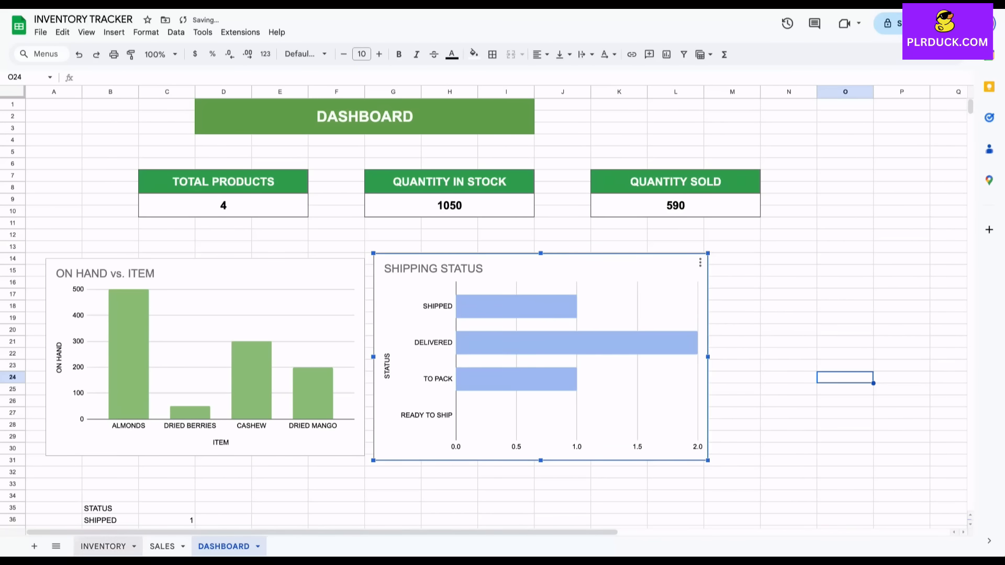
- List the stock statuses LOW STOCK, OUT OF STOCK and IN STOCK in cells F36 to F38 of the DASHBOARD sheet
{"action": "left_click", "coordinate": [103, 546]}
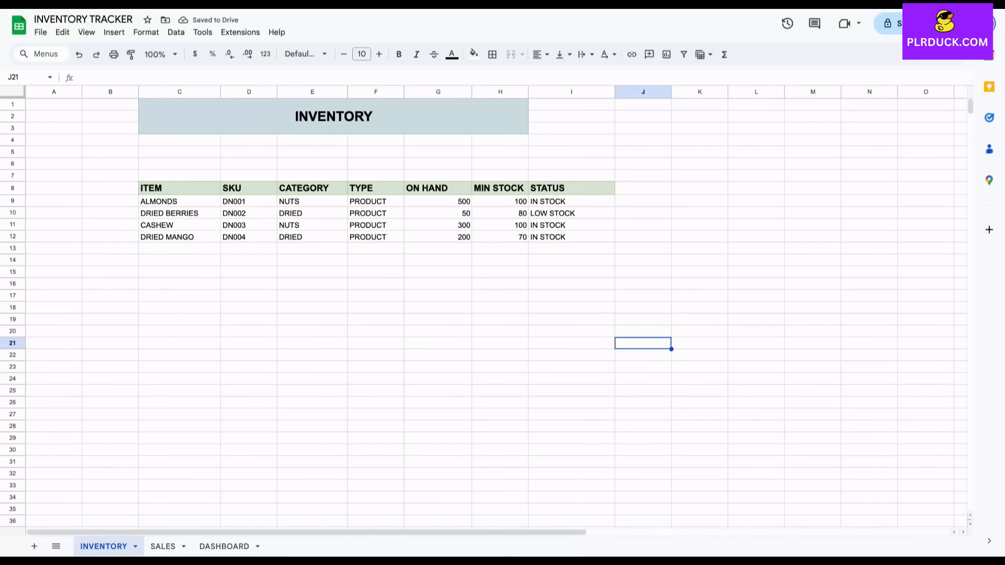
{"action": "left_click", "coordinate": [224, 546]}
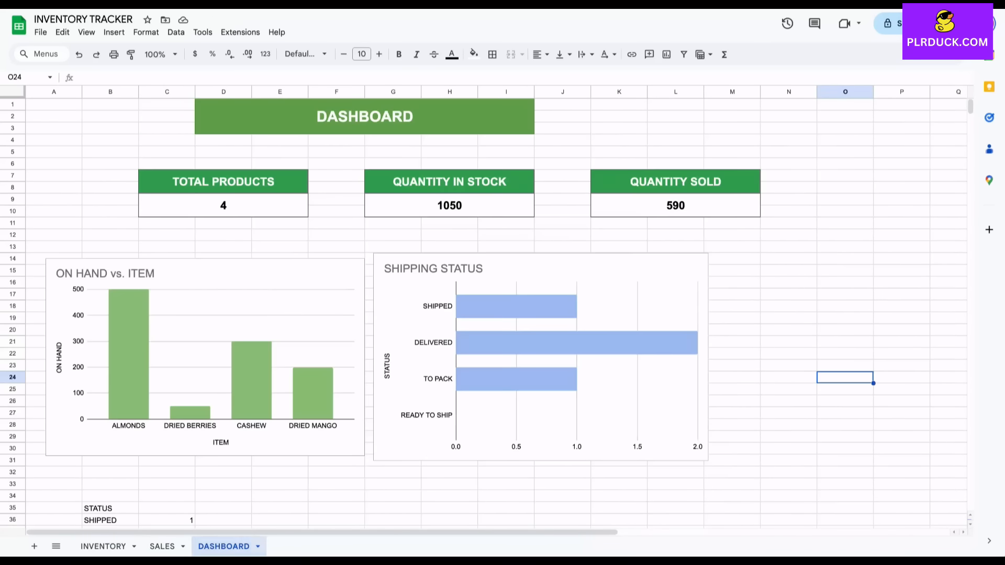
{"action": "scroll", "coordinate": [484, 314], "scroll_direction": "down", "scroll_amount": 5}
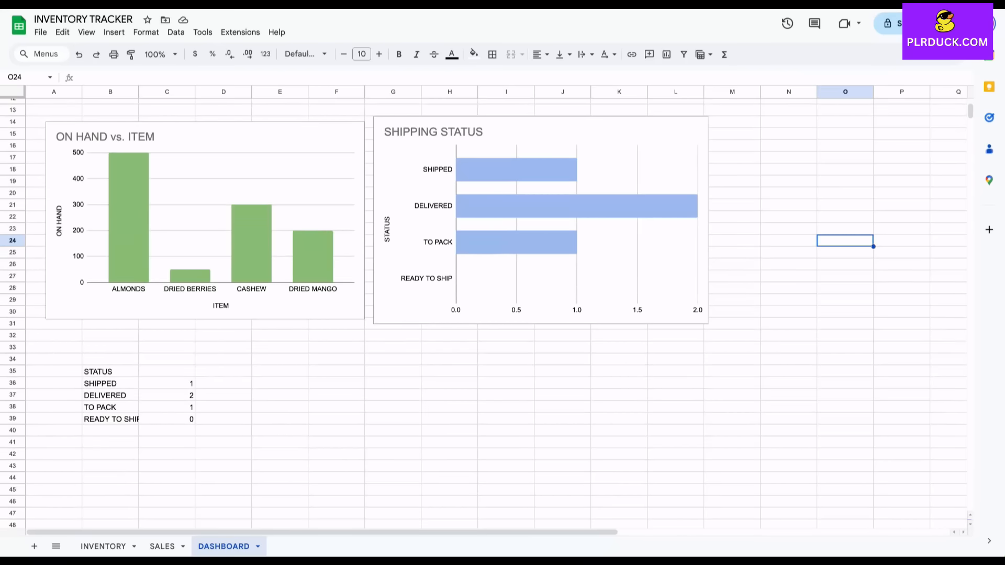
{"action": "left_click", "coordinate": [336, 383]}
{"action": "type", "text": "LOW STOCK"}
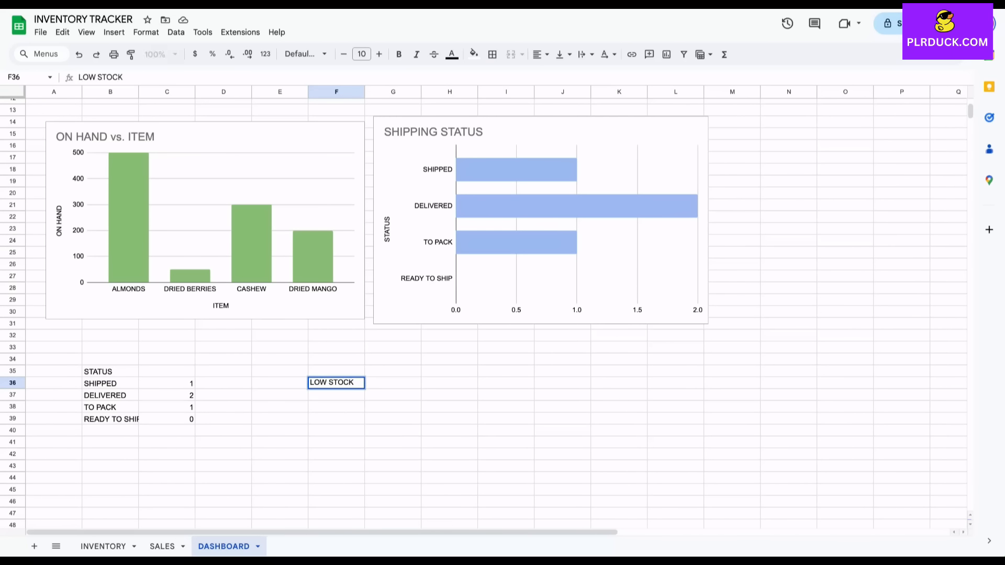
{"action": "key", "text": "Return"}
{"action": "type", "text": "OUT"}
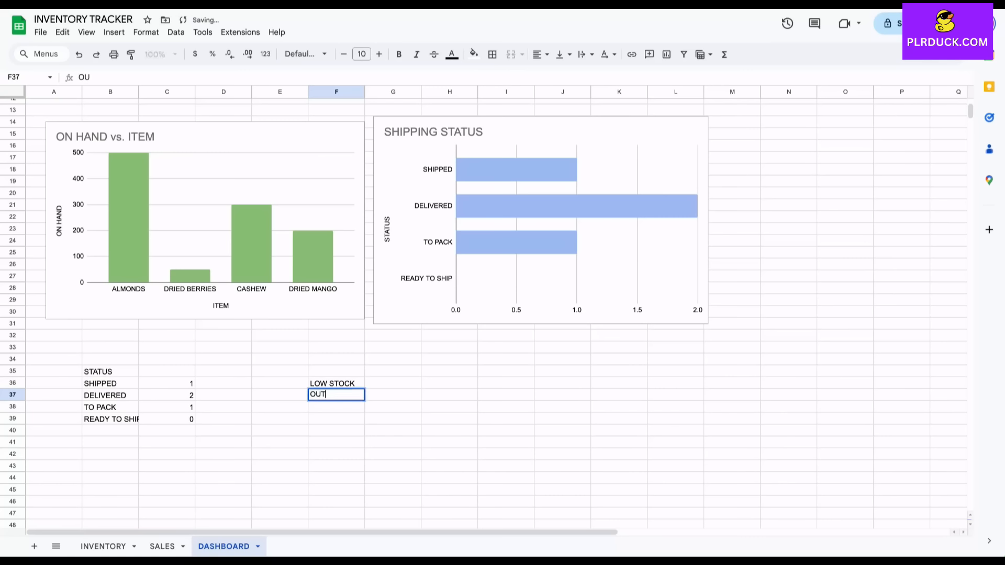
{"action": "type", "text": " OF STOCK"}
{"action": "key", "text": "Return"}
{"action": "type", "text": "IN STOCK"}
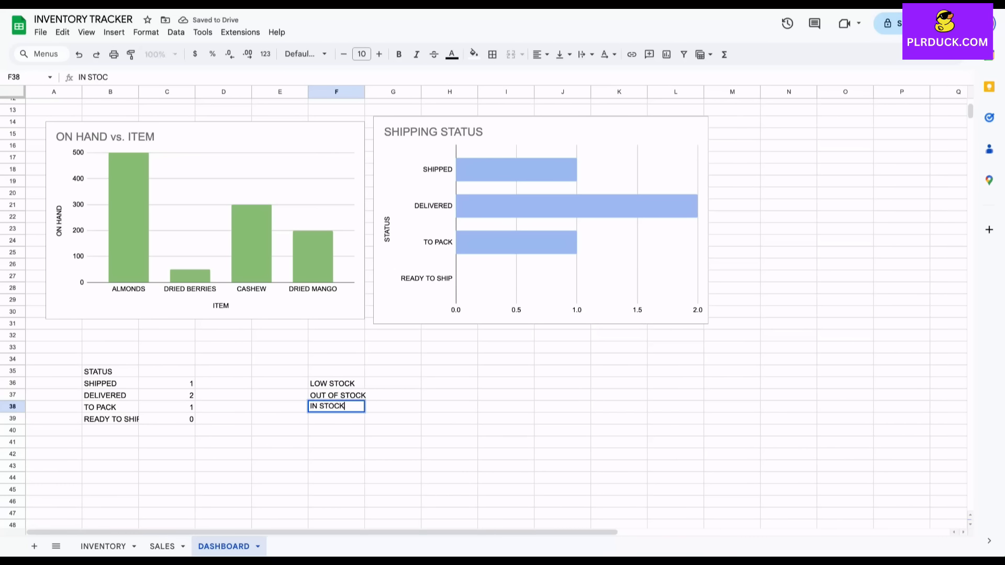
{"action": "left_click", "coordinate": [393, 418]}
- Count the low-stock items in cell G36 with the formula =COUNTIF(INVENTORY!I9:I16,"LOW STOCK")
{"action": "left_click", "coordinate": [393, 383]}
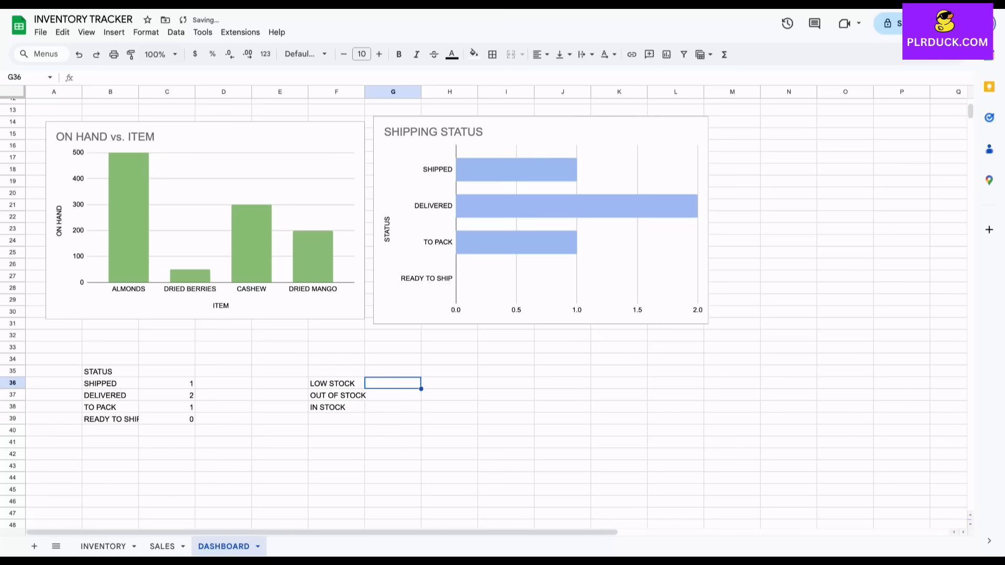
{"action": "type", "text": "=COUN"}
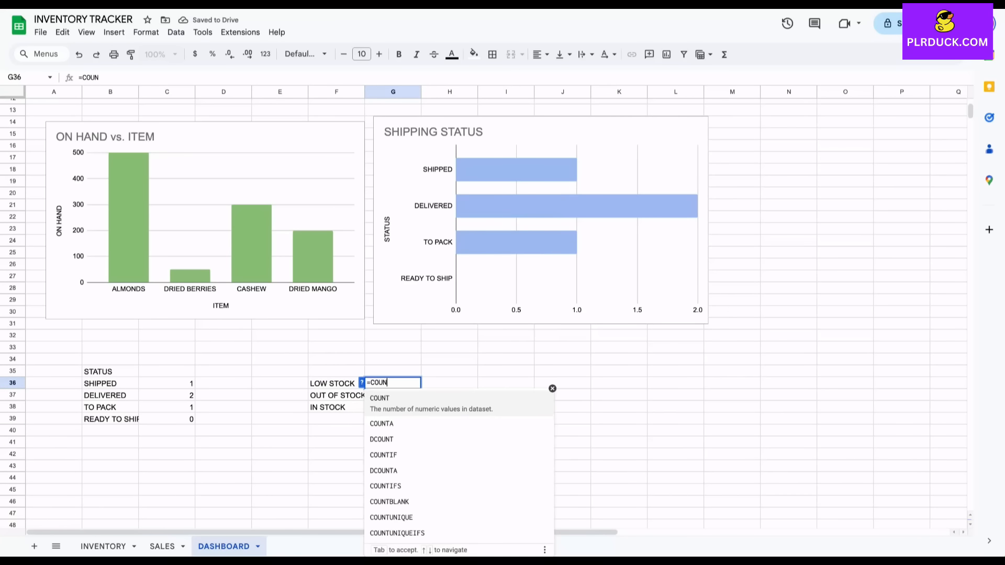
{"action": "type", "text": "TIF("}
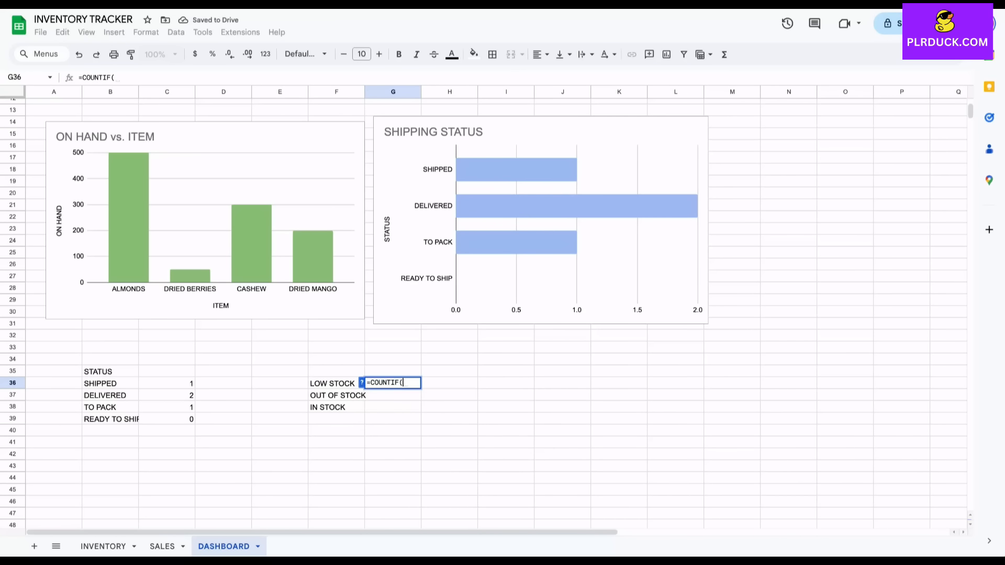
{"action": "left_click", "coordinate": [103, 546]}
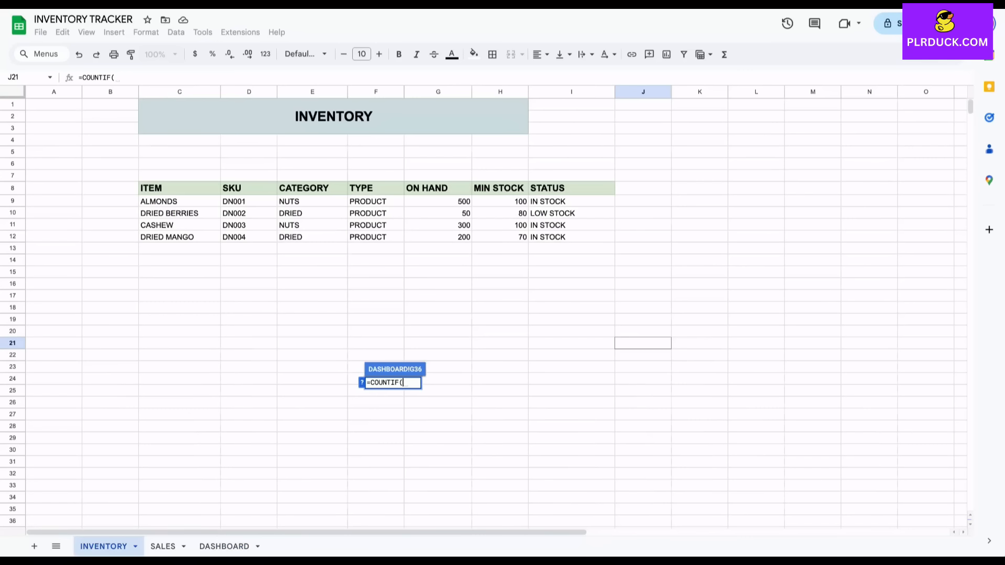
{"action": "left_click_drag", "start_coordinate": [571, 201], "coordinate": [571, 283]}
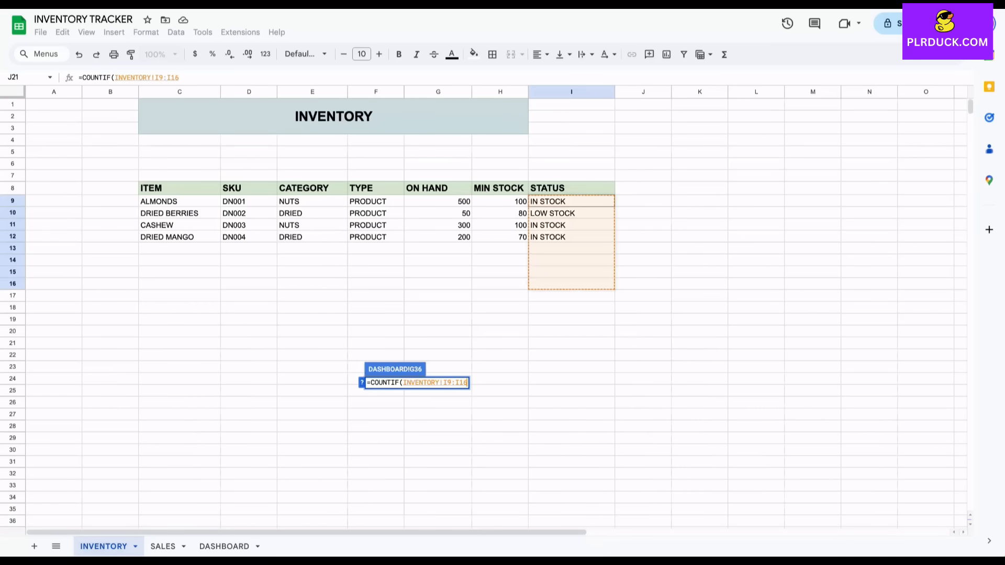
{"action": "type", "text": ",\"LOW STOCK\")"}
{"action": "key", "text": "Return"}
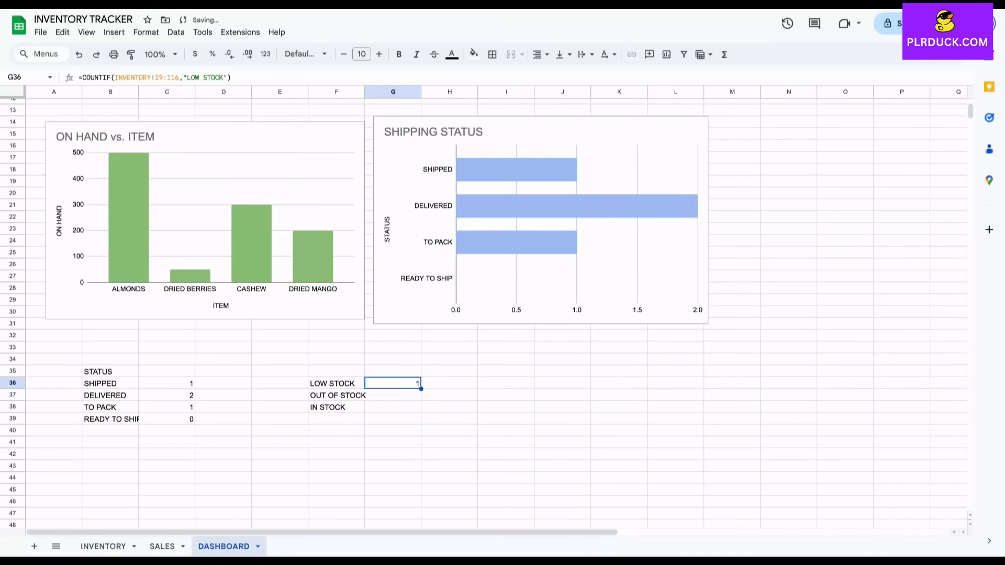
- Count the out-of-stock items in cell G37 with the formula =COUNTIF(INVENTORY!I9:I16,"OUT OF STOCK")
{"action": "type", "text": "="}
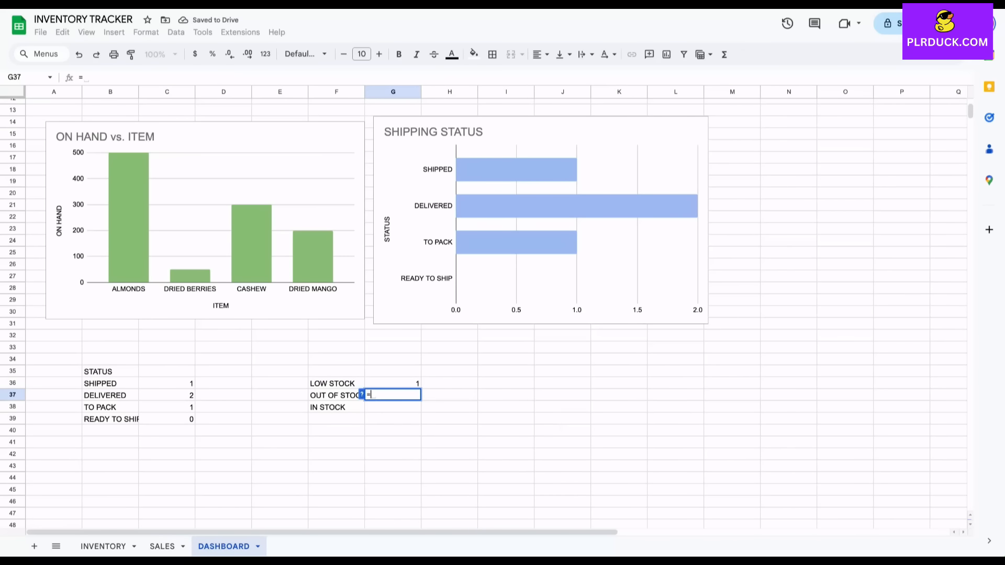
{"action": "type", "text": "COUNTIF"}
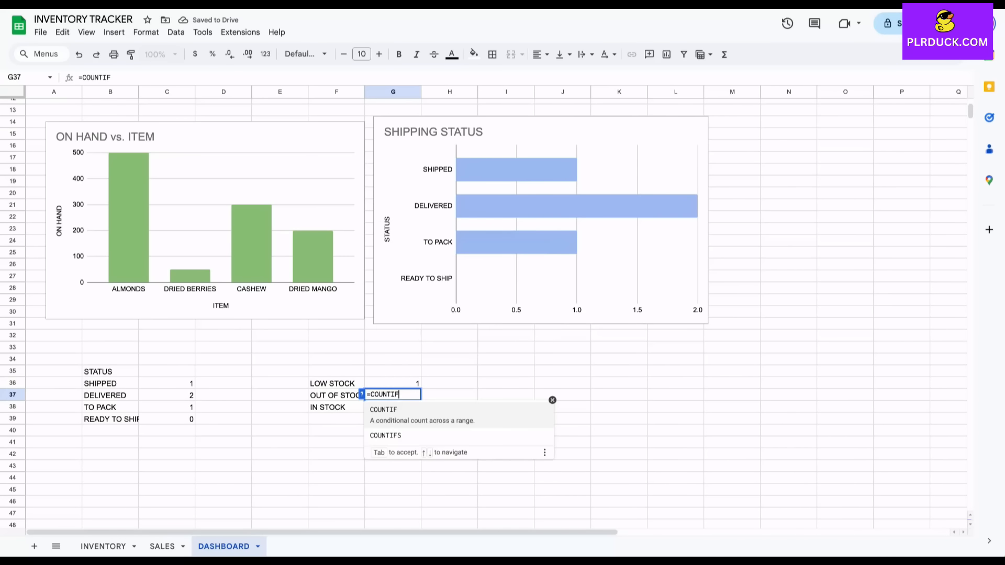
{"action": "type", "text": "("}
{"action": "left_click", "coordinate": [103, 546]}
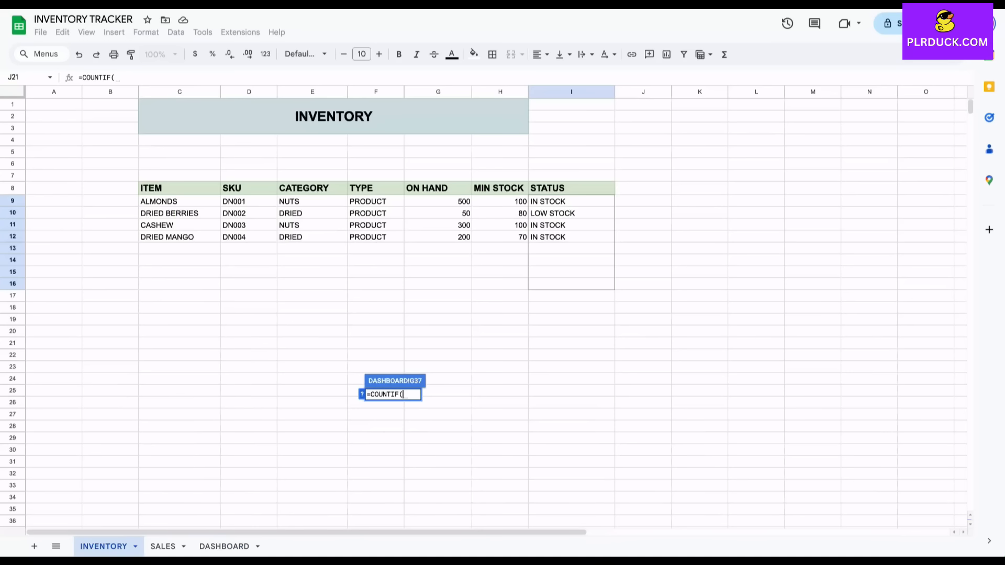
{"action": "left_click_drag", "start_coordinate": [571, 201], "coordinate": [571, 283]}
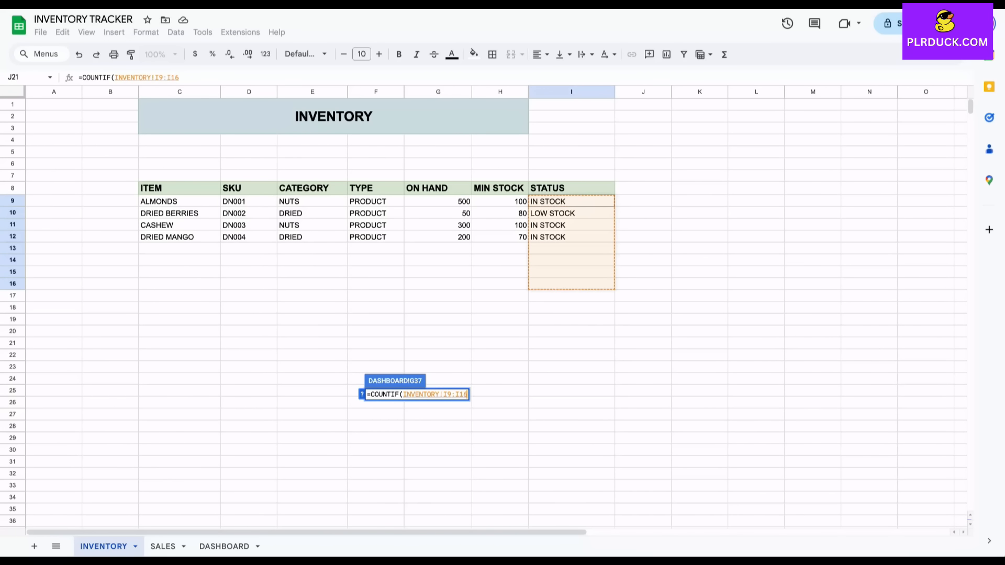
{"action": "type", "text": ",\""}
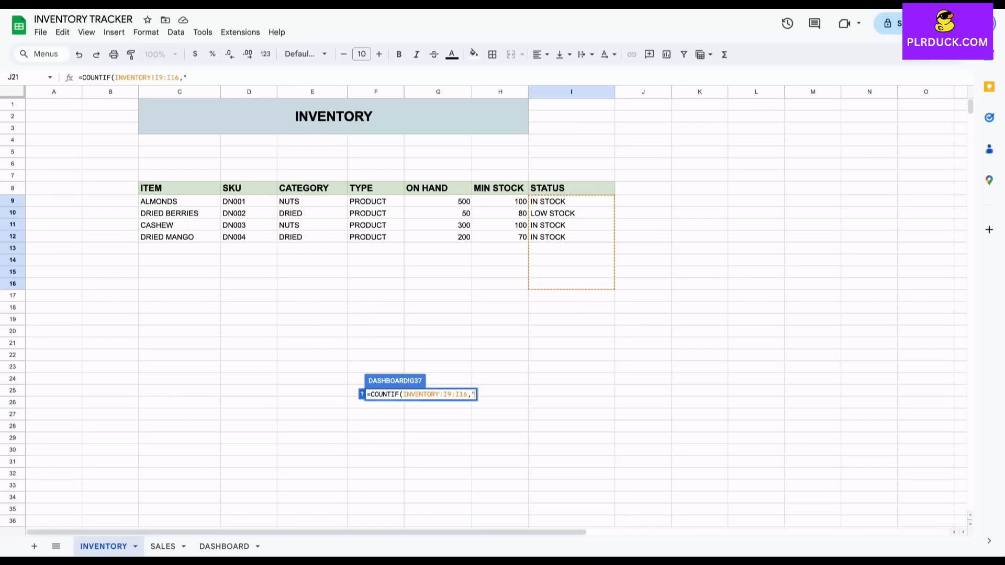
{"action": "type", "text": "OUT OF STOCK\")"}
{"action": "key", "text": "Return"}
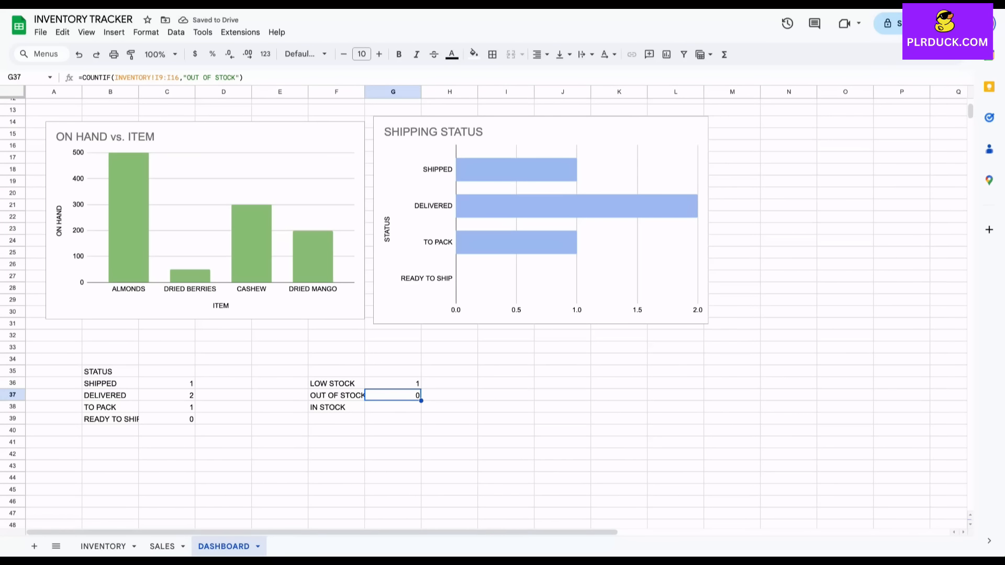
- Count the in-stock items in cell G38 with the formula =COUNTIF(INVENTORY!I9:I16,"IN STOCK")
{"action": "left_click", "coordinate": [392, 407]}
{"action": "type", "text": "="}
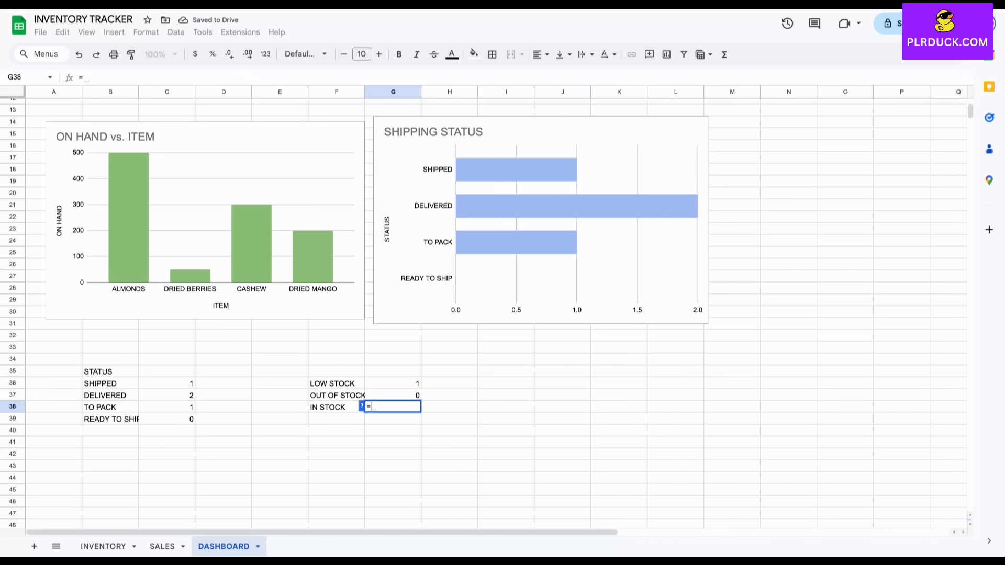
{"action": "type", "text": "COUNT"}
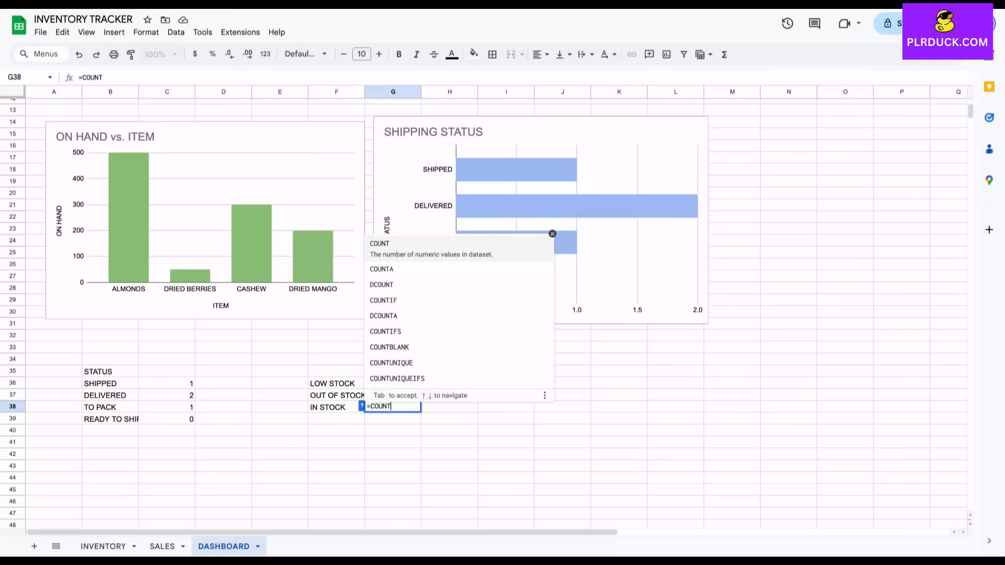
{"action": "type", "text": "IF("}
{"action": "left_click", "coordinate": [103, 547]}
{"action": "left_click_drag", "start_coordinate": [571, 201], "coordinate": [571, 283]}
{"action": "type", "text": ","}
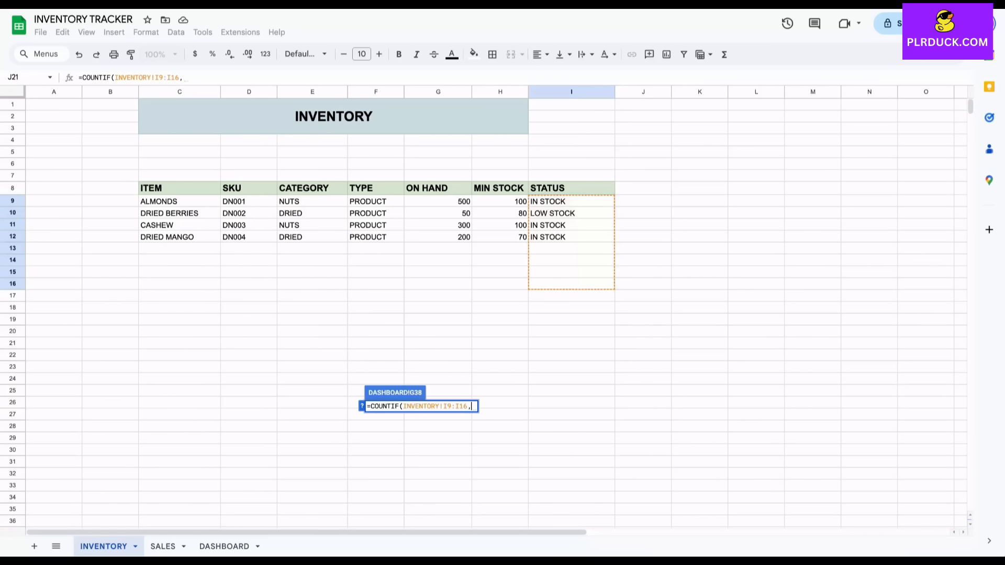
{"action": "type", "text": "\"IN STOCK\")"}
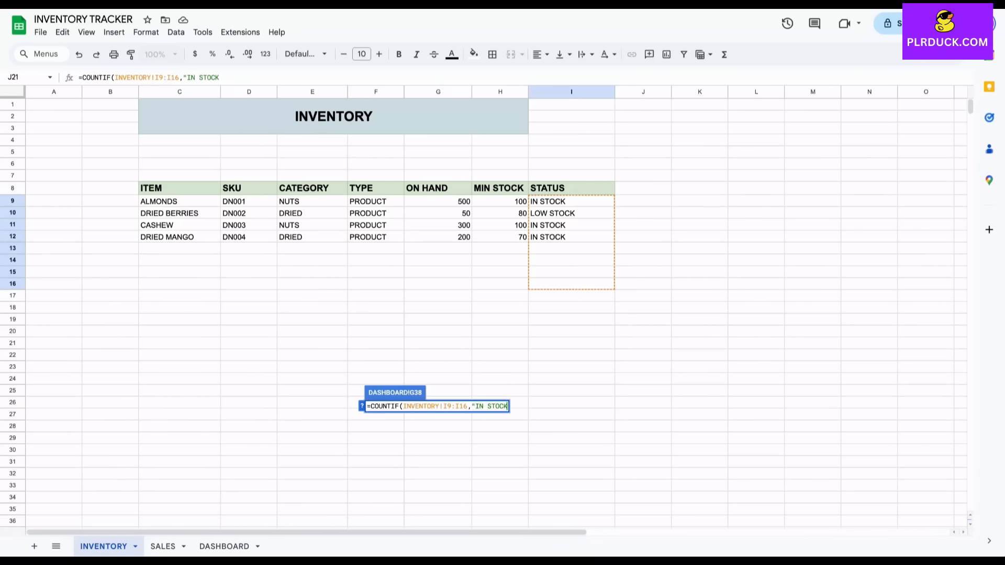
{"action": "key", "text": "Return"}
- Insert a pie chart of the stock status counts in F36:G38 and move it up to the chart row
{"action": "scroll", "coordinate": [484, 312], "scroll_direction": "up", "scroll_amount": 1}
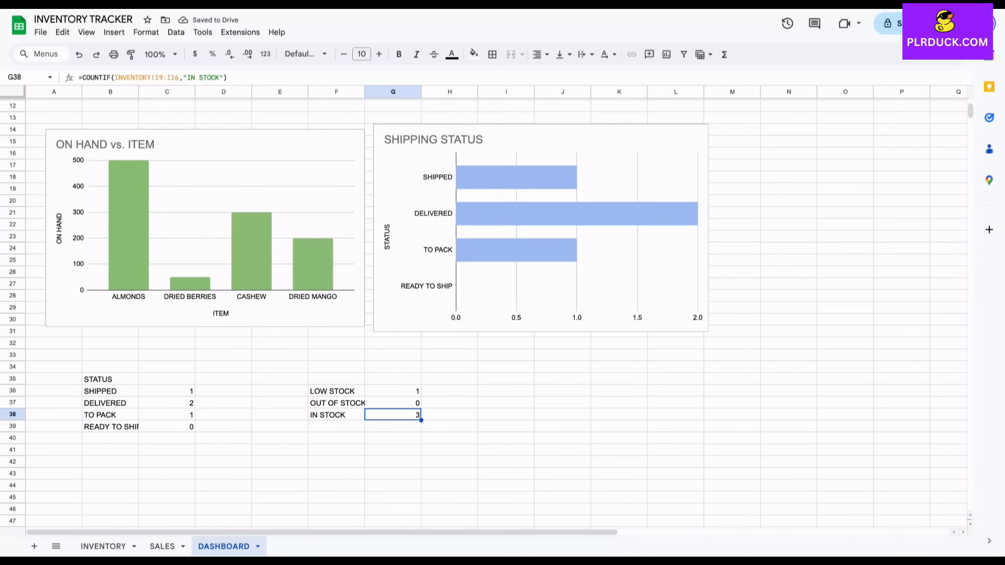
{"action": "left_click_drag", "start_coordinate": [336, 391], "coordinate": [392, 414]}
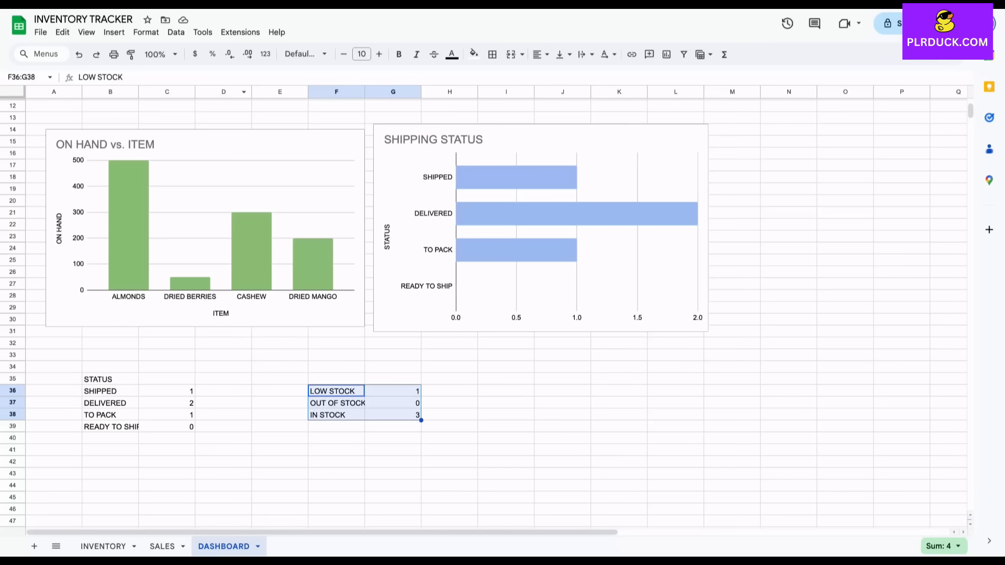
{"action": "left_click", "coordinate": [114, 32]}
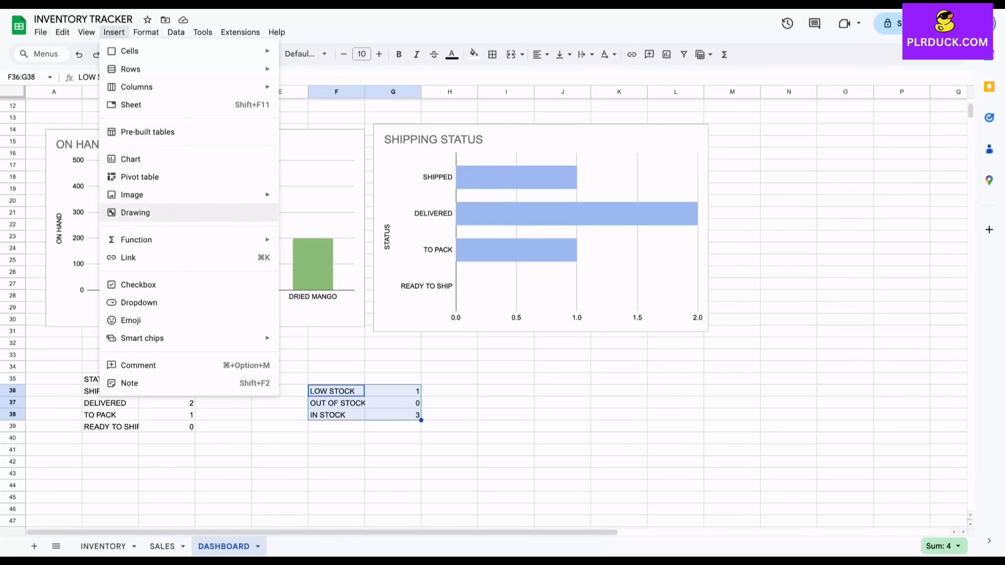
{"action": "left_click", "coordinate": [130, 159]}
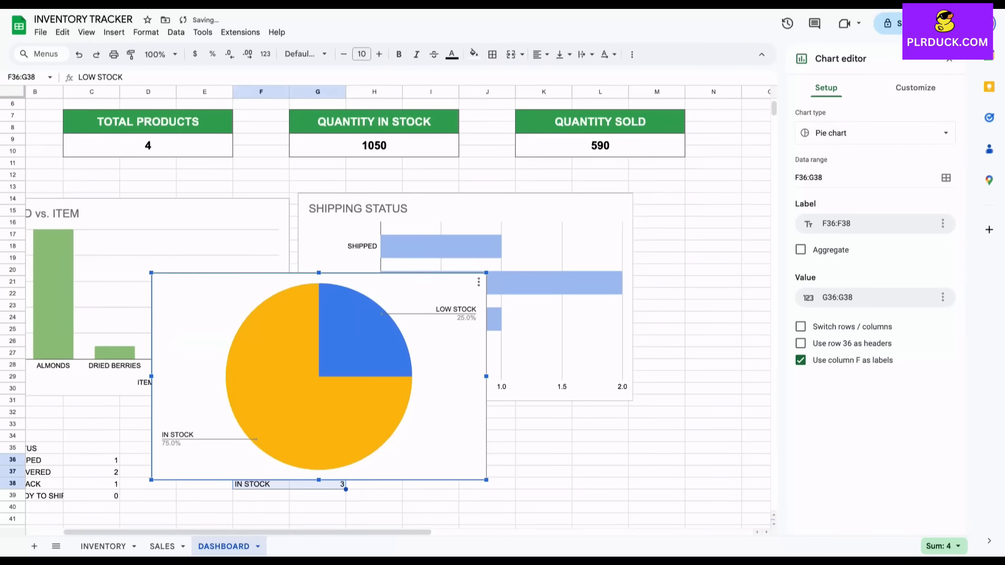
{"action": "left_click_drag", "start_coordinate": [314, 293], "coordinate": [545, 202]}
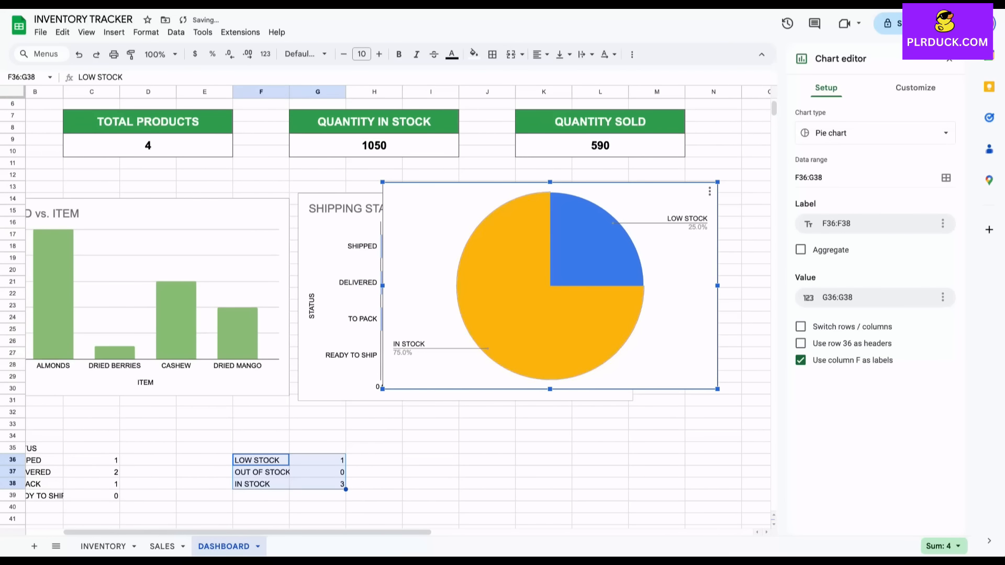
- Change the stock status pie chart to a doughnut chart and place it just to the right of the SHIPPING STATUS chart
{"action": "left_click", "coordinate": [874, 133]}
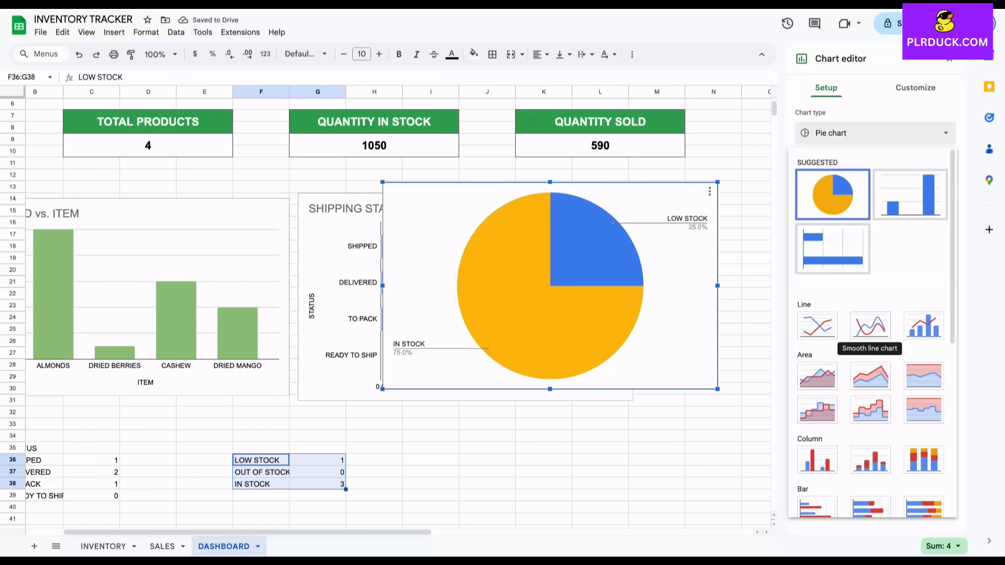
{"action": "scroll", "coordinate": [870, 337], "scroll_direction": "down", "scroll_amount": 5}
{"action": "left_click", "coordinate": [870, 240]}
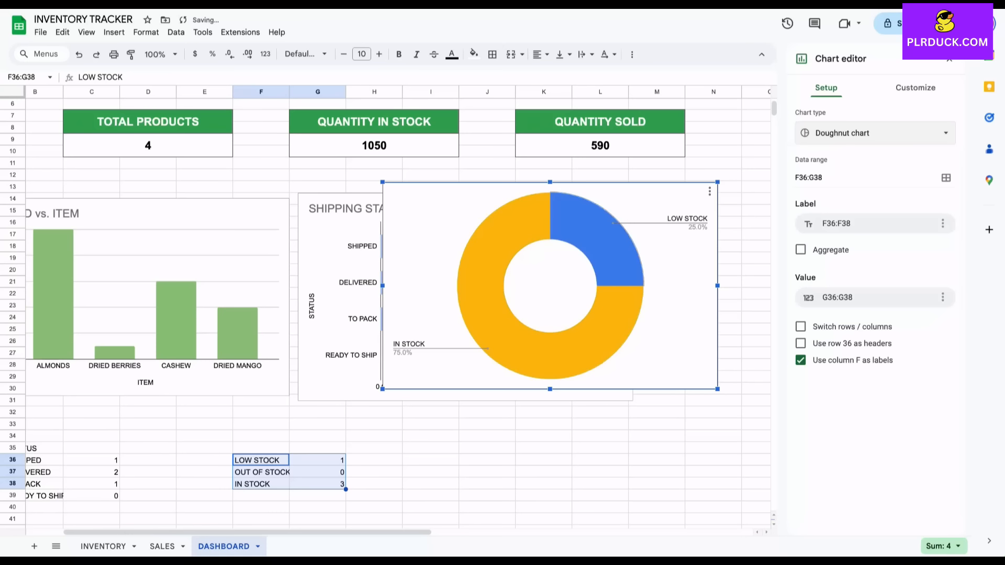
{"action": "left_click", "coordinate": [949, 59]}
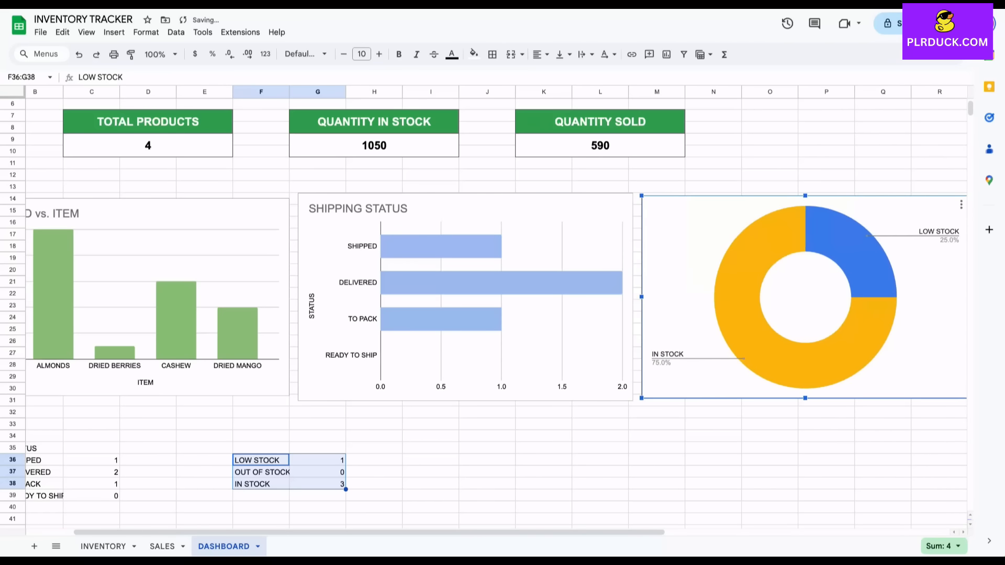
- Title the doughnut chart INVENTORY STATUS
{"action": "scroll", "coordinate": [632, 287], "scroll_direction": "right", "scroll_amount": 5}
{"action": "double_click", "coordinate": [632, 287]}
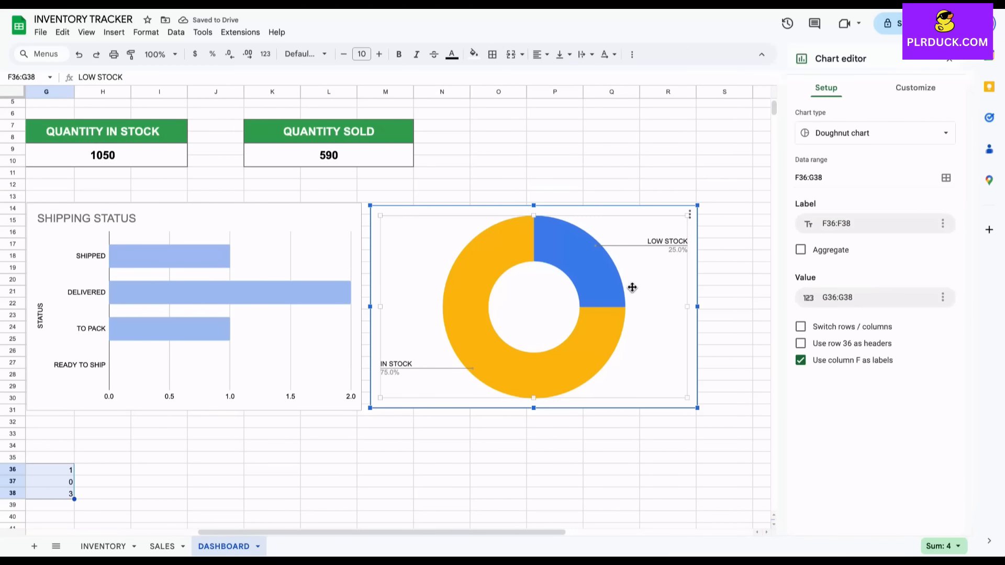
{"action": "left_click", "coordinate": [916, 87]}
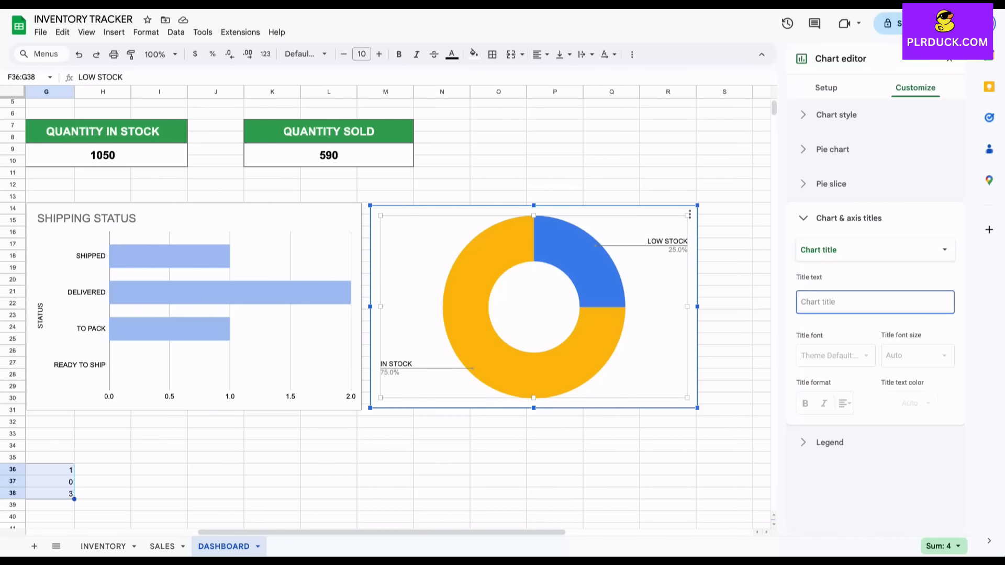
{"action": "type", "text": "I"}
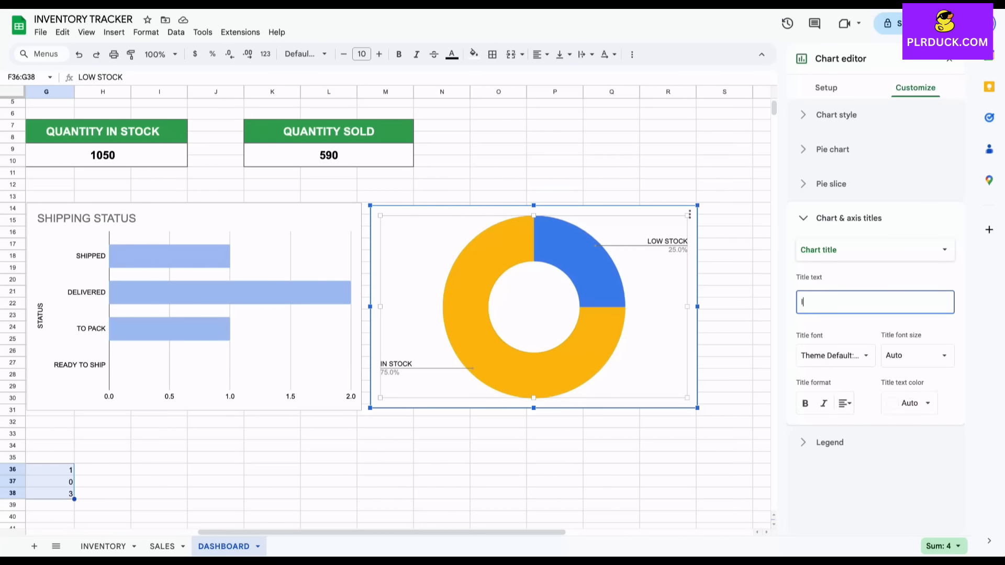
{"action": "type", "text": "NVENTO"}
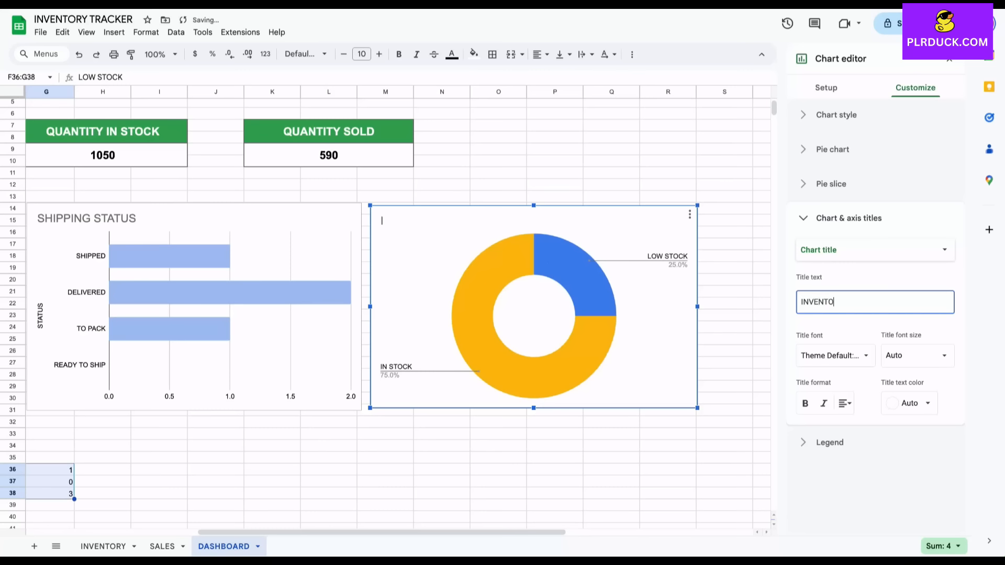
{"action": "type", "text": "RY STATUS"}
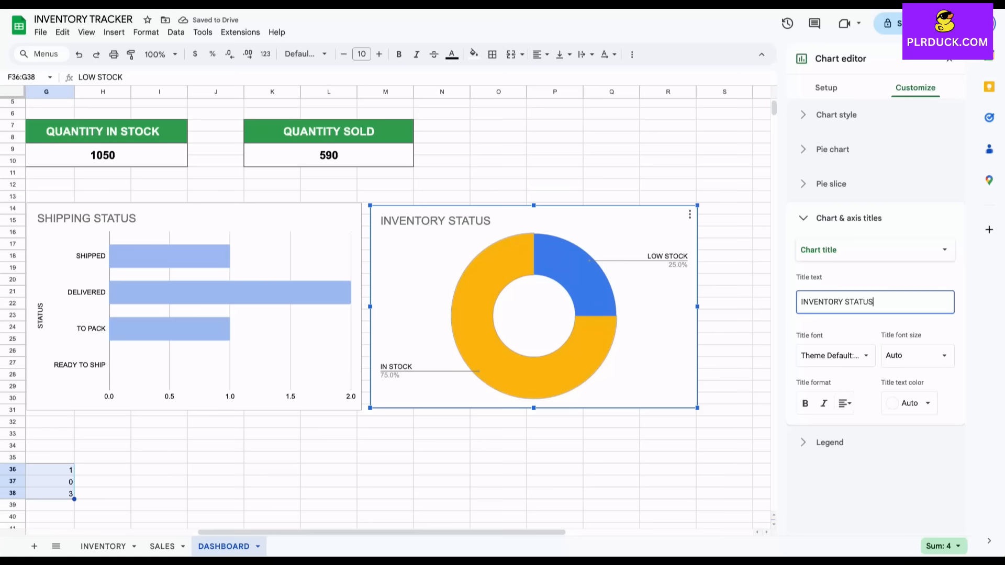
- Color the doughnut chart's IN STOCK slice light green and its LOW STOCK slice light red
{"action": "left_click", "coordinate": [534, 378]}
{"action": "left_click", "coordinate": [813, 263]}
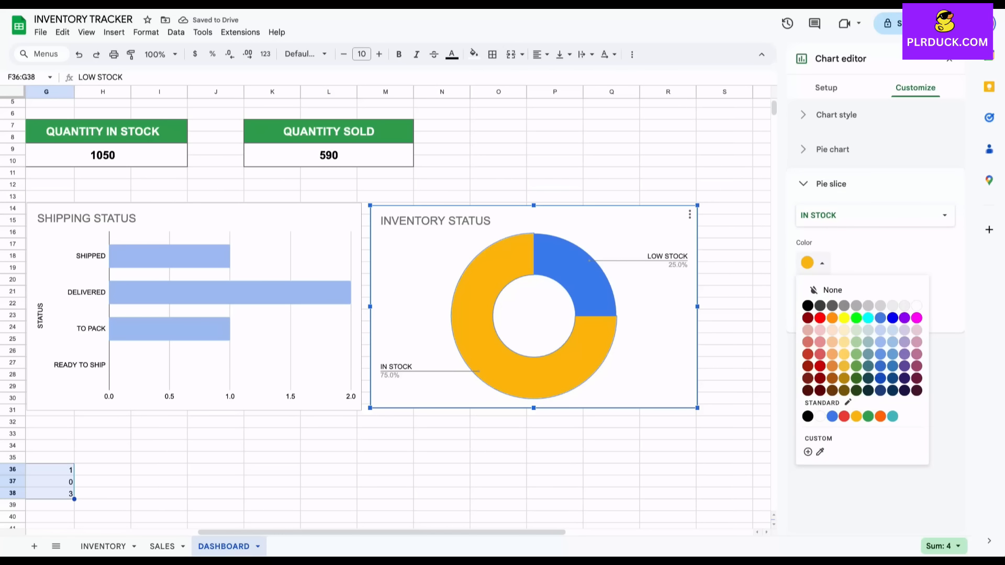
{"action": "left_click", "coordinate": [857, 353]}
{"action": "left_click", "coordinate": [577, 274]}
{"action": "left_click", "coordinate": [813, 262]}
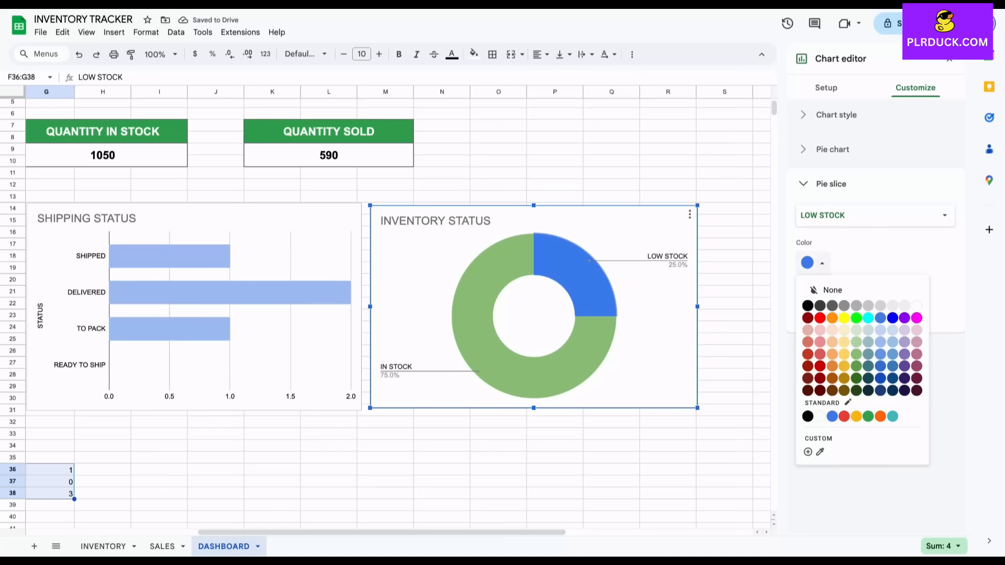
{"action": "left_click", "coordinate": [820, 342]}
{"action": "left_click", "coordinate": [611, 161]}
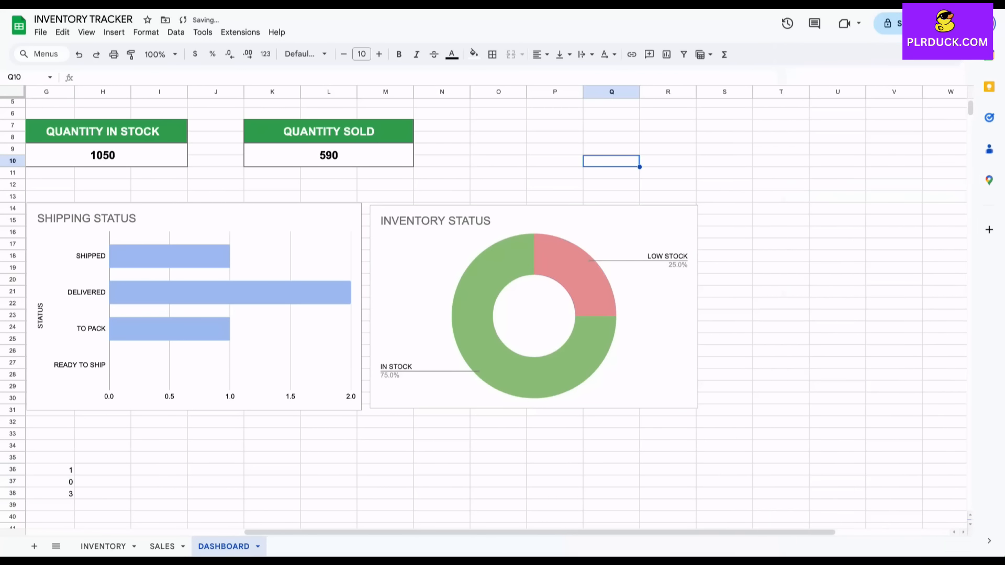
- Review the complete DASHBOARD layout, followed by the INVENTORY and SALES sheets
{"action": "scroll", "coordinate": [496, 314], "scroll_direction": "left", "scroll_amount": 6}
{"action": "scroll", "coordinate": [496, 314], "scroll_direction": "up", "scroll_amount": 1}
{"action": "scroll", "coordinate": [496, 314], "scroll_direction": "right", "scroll_amount": 1}
{"action": "scroll", "coordinate": [496, 310], "scroll_direction": "left", "scroll_amount": 1}
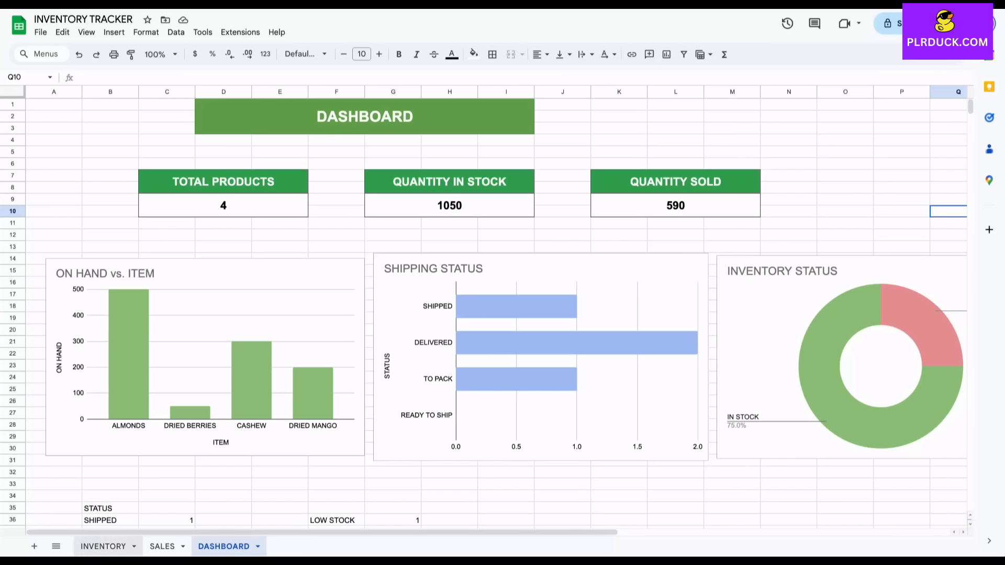
{"action": "left_click", "coordinate": [103, 547]}
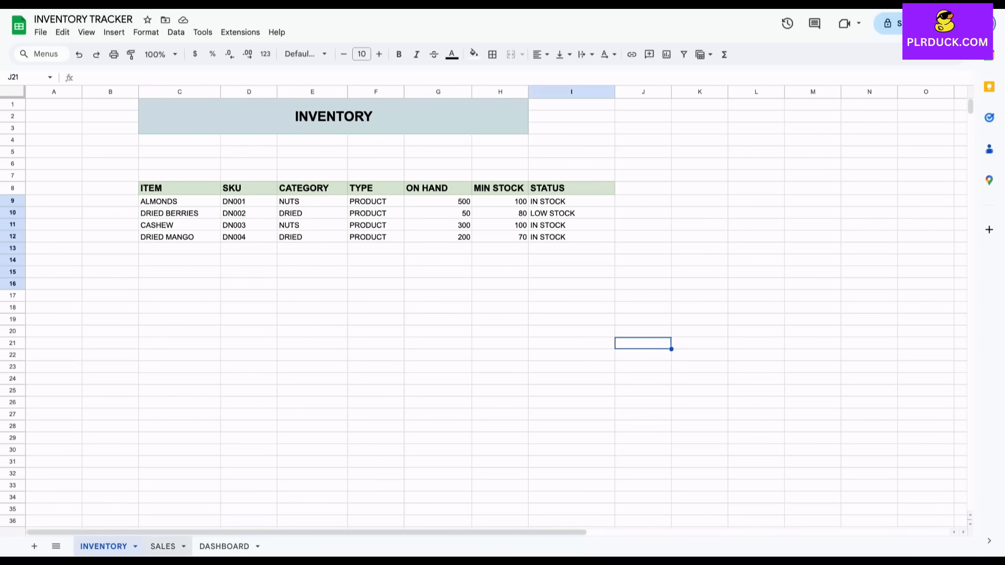
{"action": "left_click", "coordinate": [162, 546]}
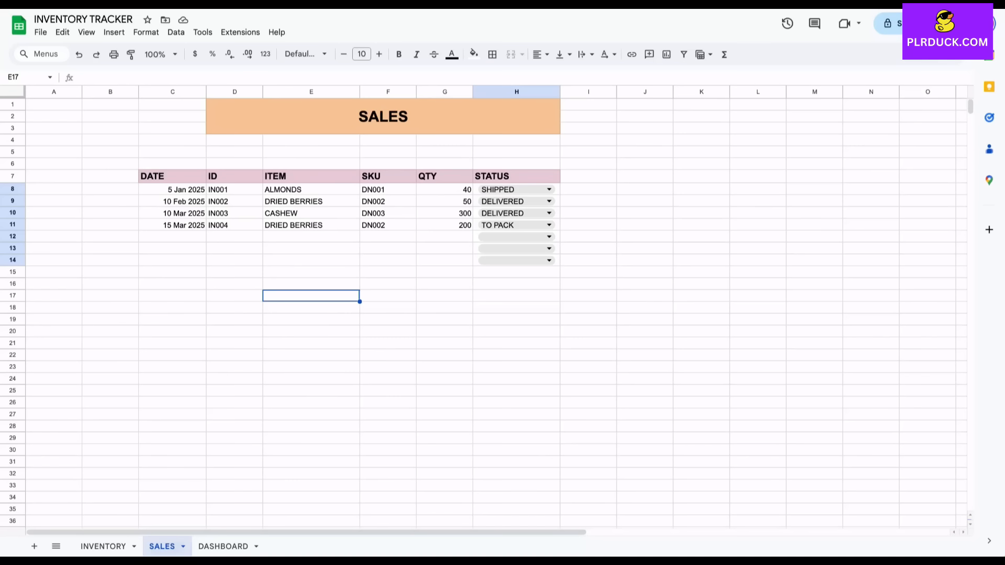
- Switch to the PLRDUCK.COM store page and browse the spreadsheet templates in the Small Business collection
{"action": "key", "text": "ctrl+Page_Down"}
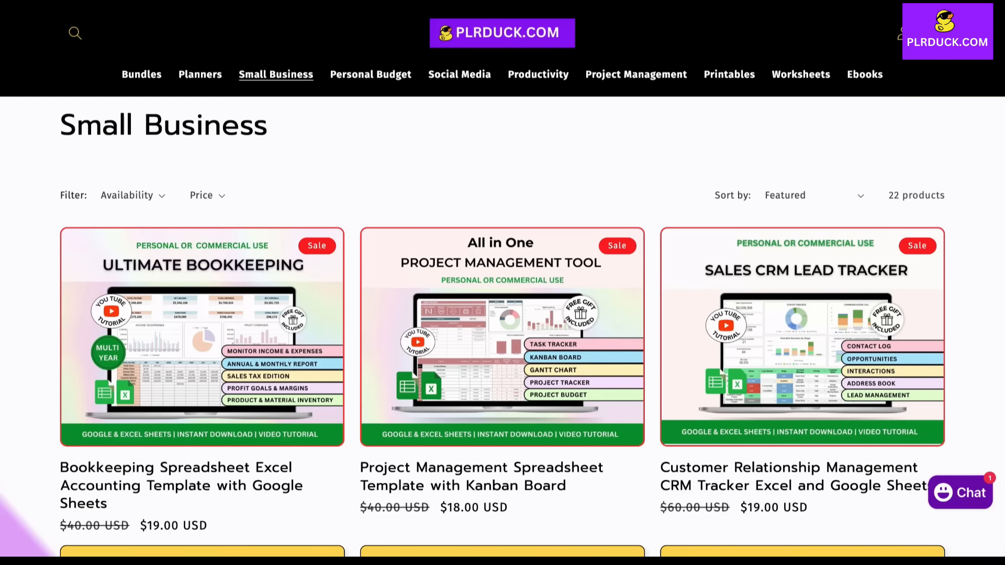
{"action": "scroll", "coordinate": [503, 288], "scroll_direction": "down", "scroll_amount": 8}
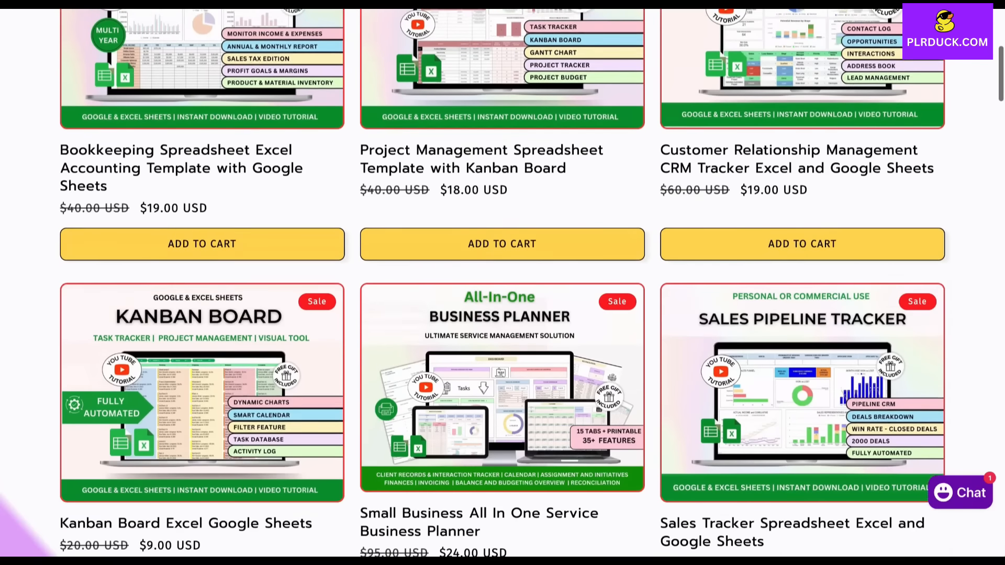
{"action": "scroll", "coordinate": [503, 287], "scroll_direction": "down", "scroll_amount": 14}
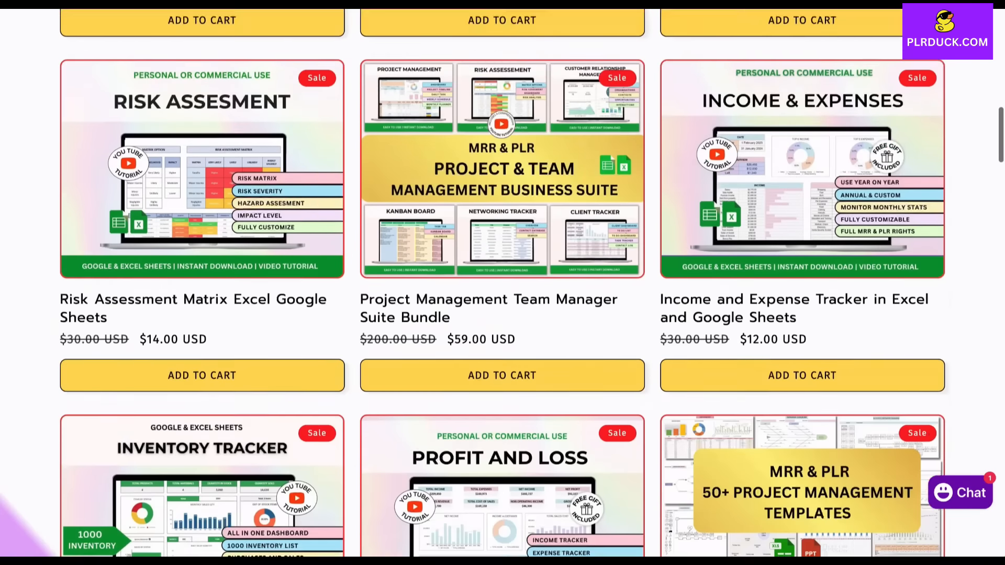
{"action": "scroll", "coordinate": [502, 288], "scroll_direction": "down", "scroll_amount": 5}
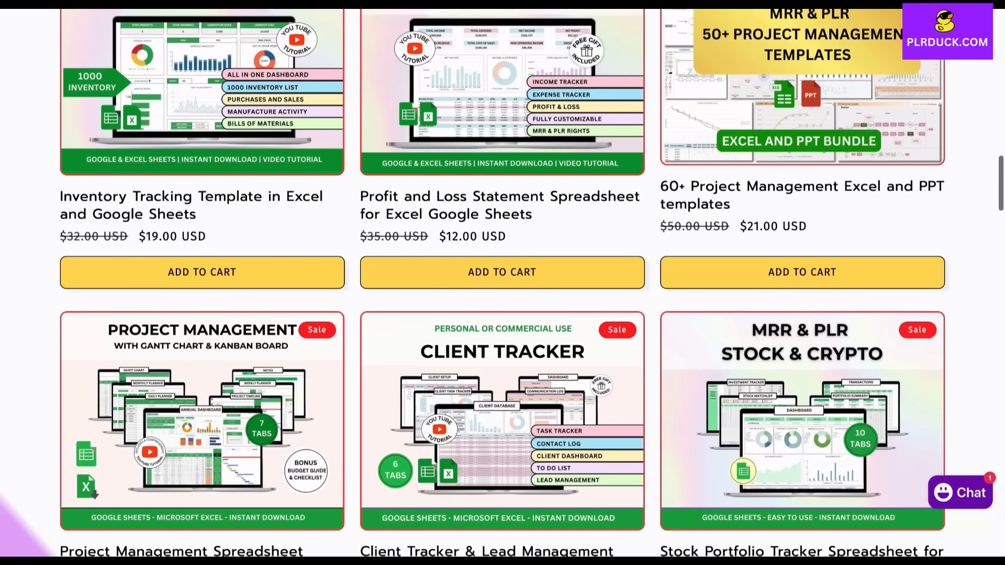
{"action": "scroll", "coordinate": [502, 288], "scroll_direction": "down", "scroll_amount": 15}
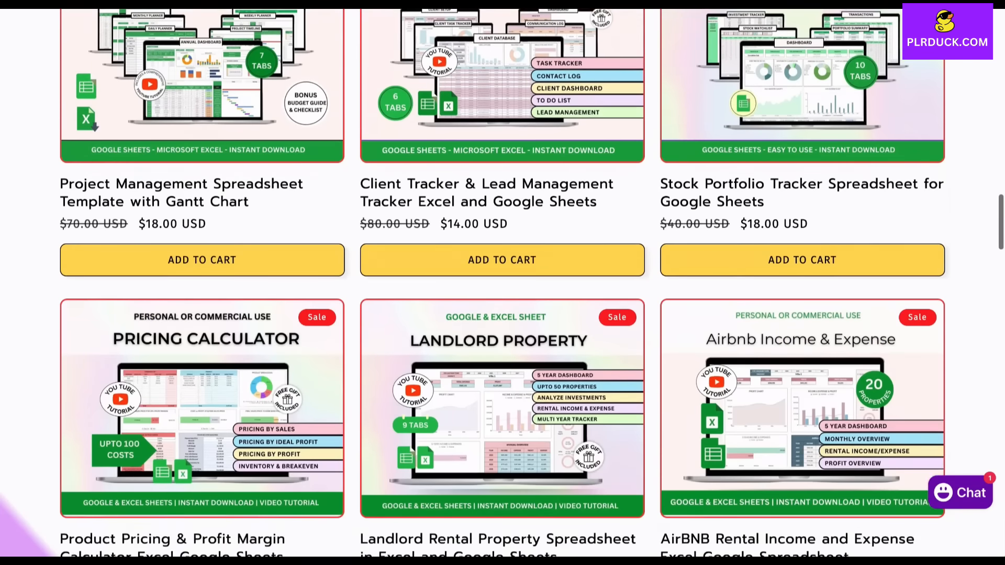
{"action": "scroll", "coordinate": [502, 288], "scroll_direction": "up", "scroll_amount": 7}
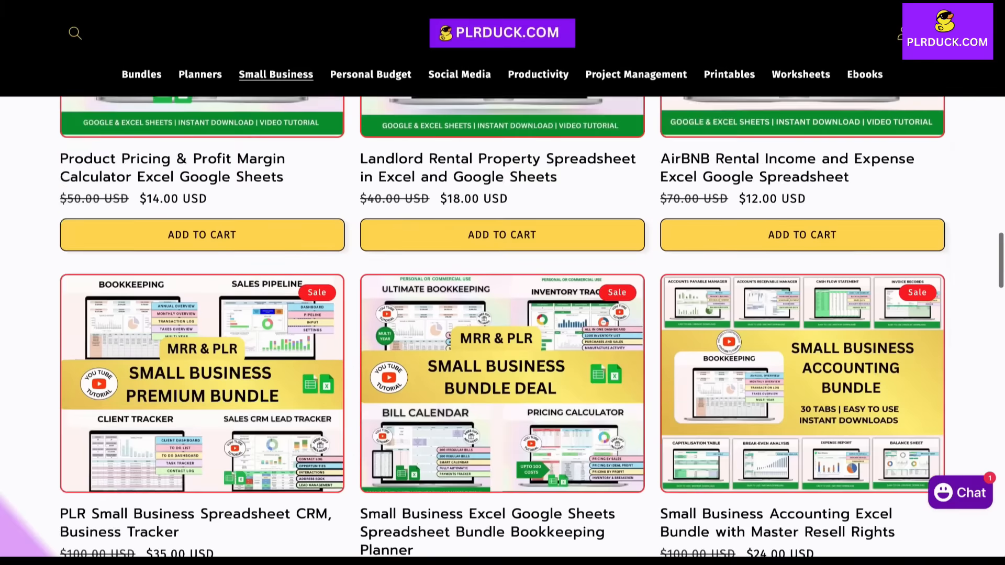
- Look back through the Small Business template listings, from the bundle deals up to the first products in the collection
{"action": "scroll", "coordinate": [502, 288], "scroll_direction": "up", "scroll_amount": 6}
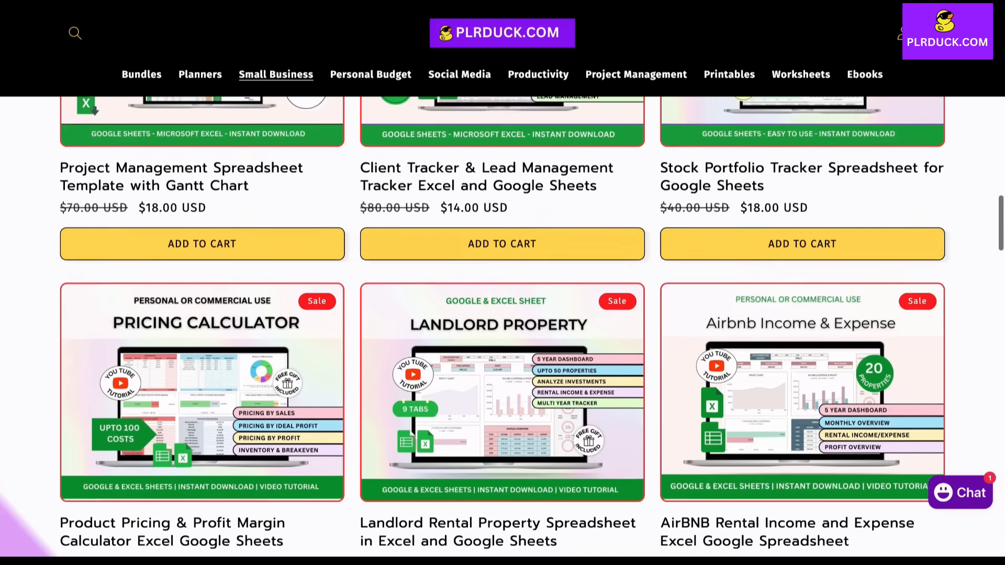
{"action": "scroll", "coordinate": [503, 288], "scroll_direction": "up", "scroll_amount": 4}
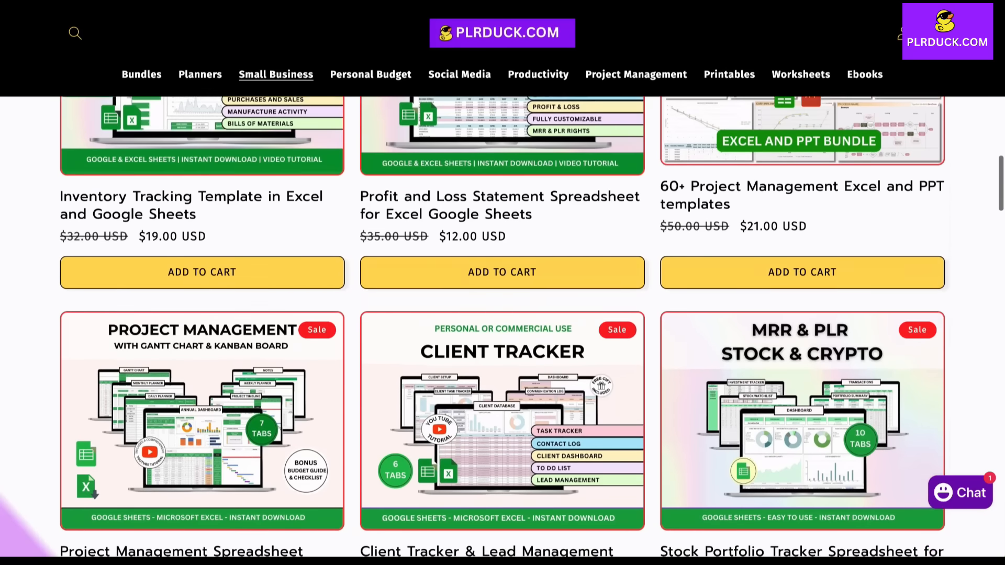
{"action": "scroll", "coordinate": [502, 288], "scroll_direction": "up", "scroll_amount": 2}
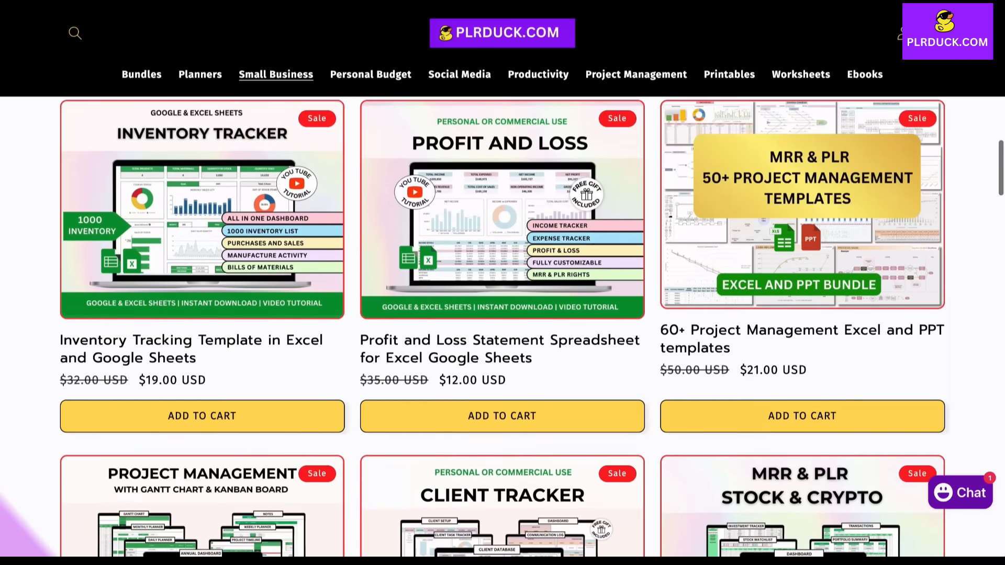
{"action": "scroll", "coordinate": [502, 288], "scroll_direction": "up", "scroll_amount": 2}
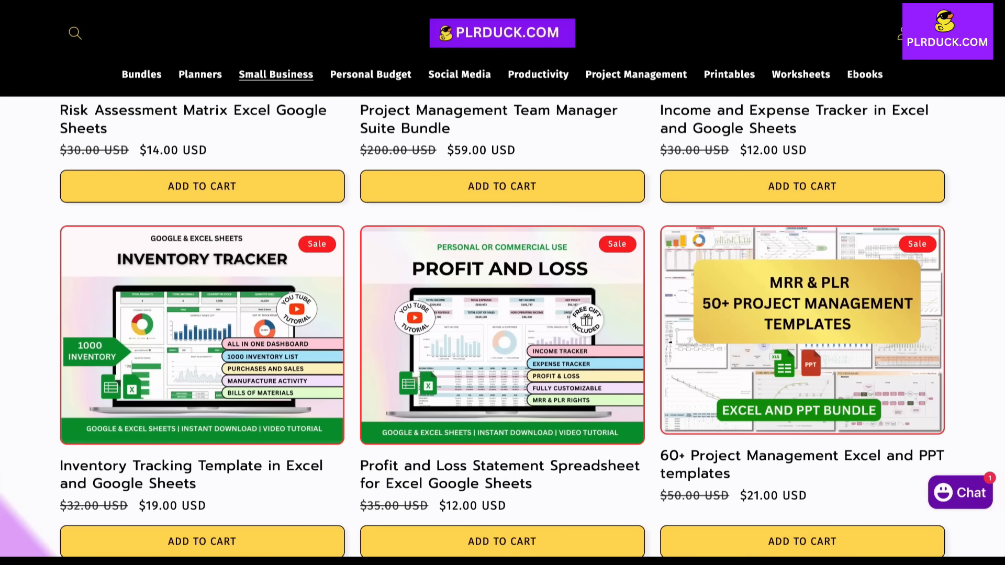
{"action": "scroll", "coordinate": [502, 324], "scroll_direction": "up", "scroll_amount": 5}
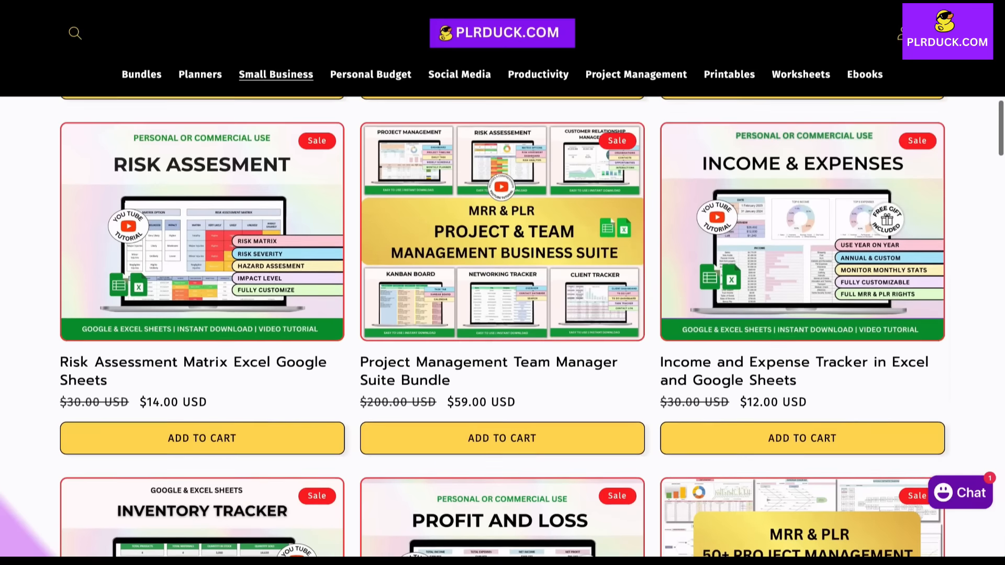
{"action": "scroll", "coordinate": [502, 325], "scroll_direction": "up", "scroll_amount": 3}
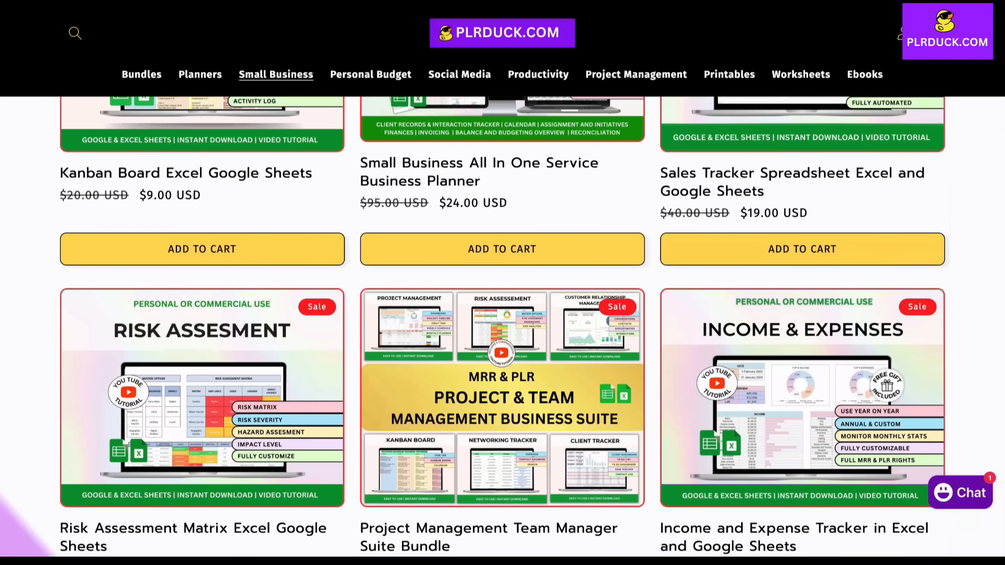
{"action": "scroll", "coordinate": [502, 325], "scroll_direction": "up", "scroll_amount": 5}
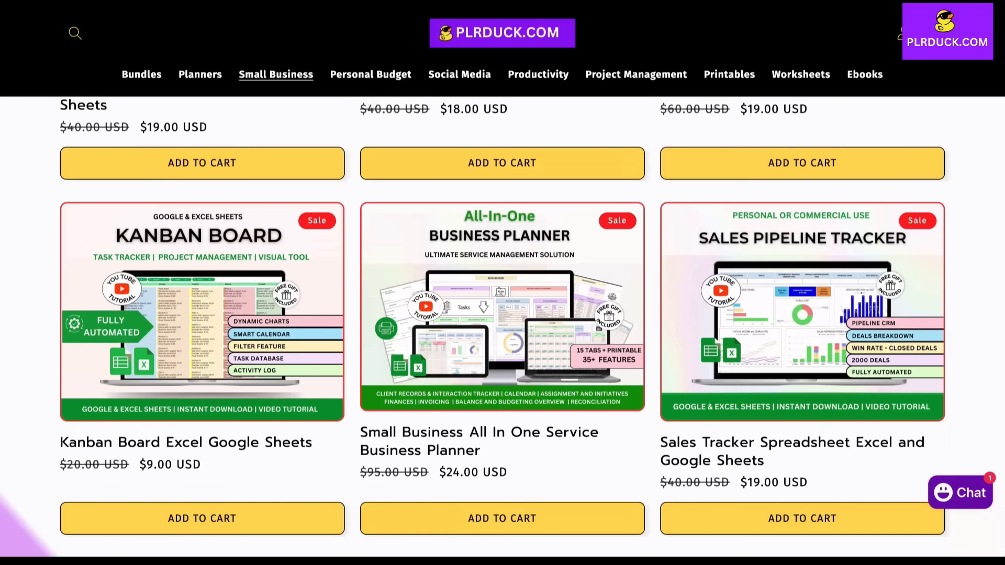
{"action": "scroll", "coordinate": [503, 324], "scroll_direction": "up", "scroll_amount": 3}
{"action": "scroll", "coordinate": [503, 324], "scroll_direction": "up", "scroll_amount": 1}
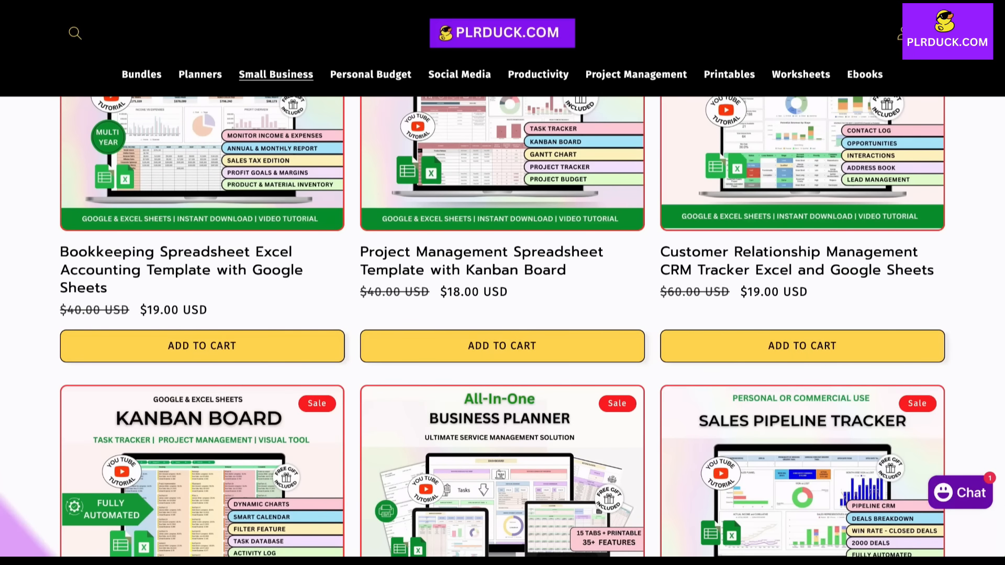
{"action": "scroll", "coordinate": [503, 325], "scroll_direction": "up", "scroll_amount": 5}
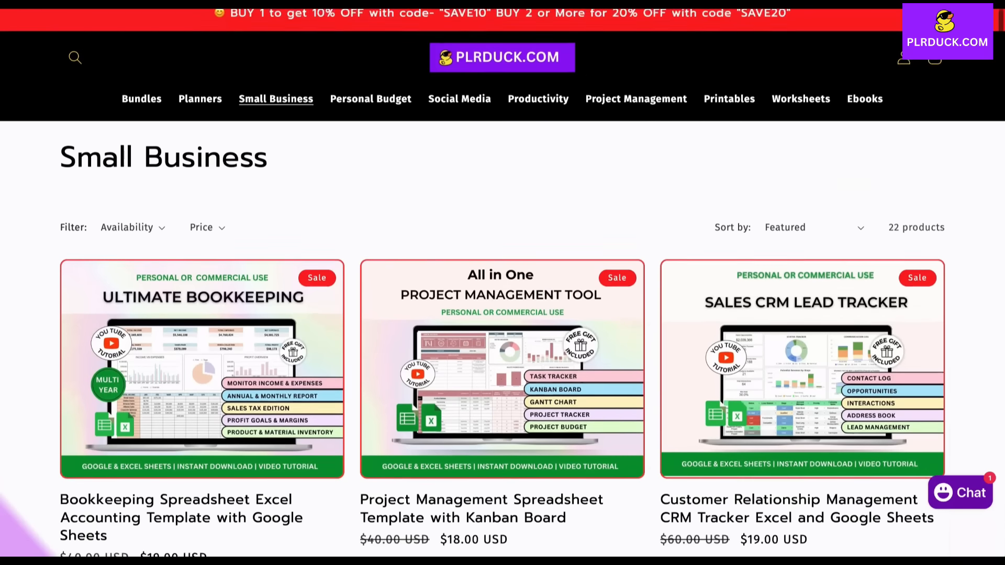
{"action": "scroll", "coordinate": [502, 325], "scroll_direction": "down", "scroll_amount": 1}
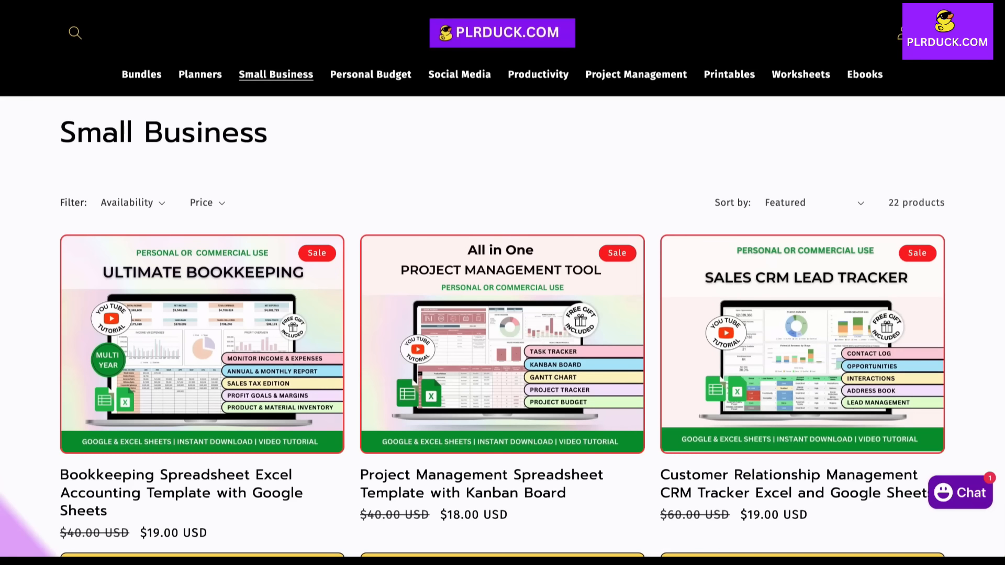